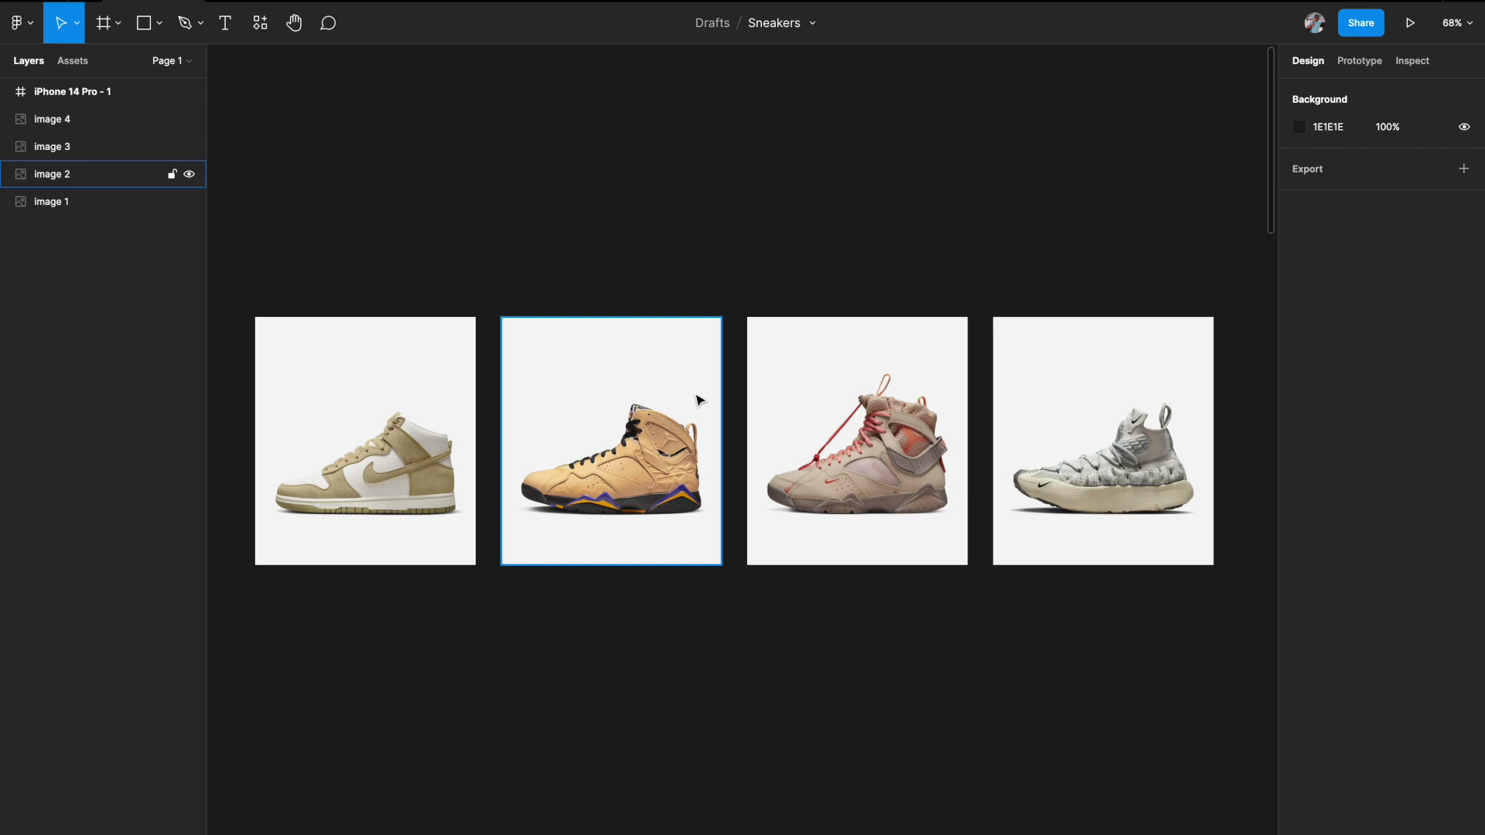
right_click(657, 618)
mouse_move(737, 766)
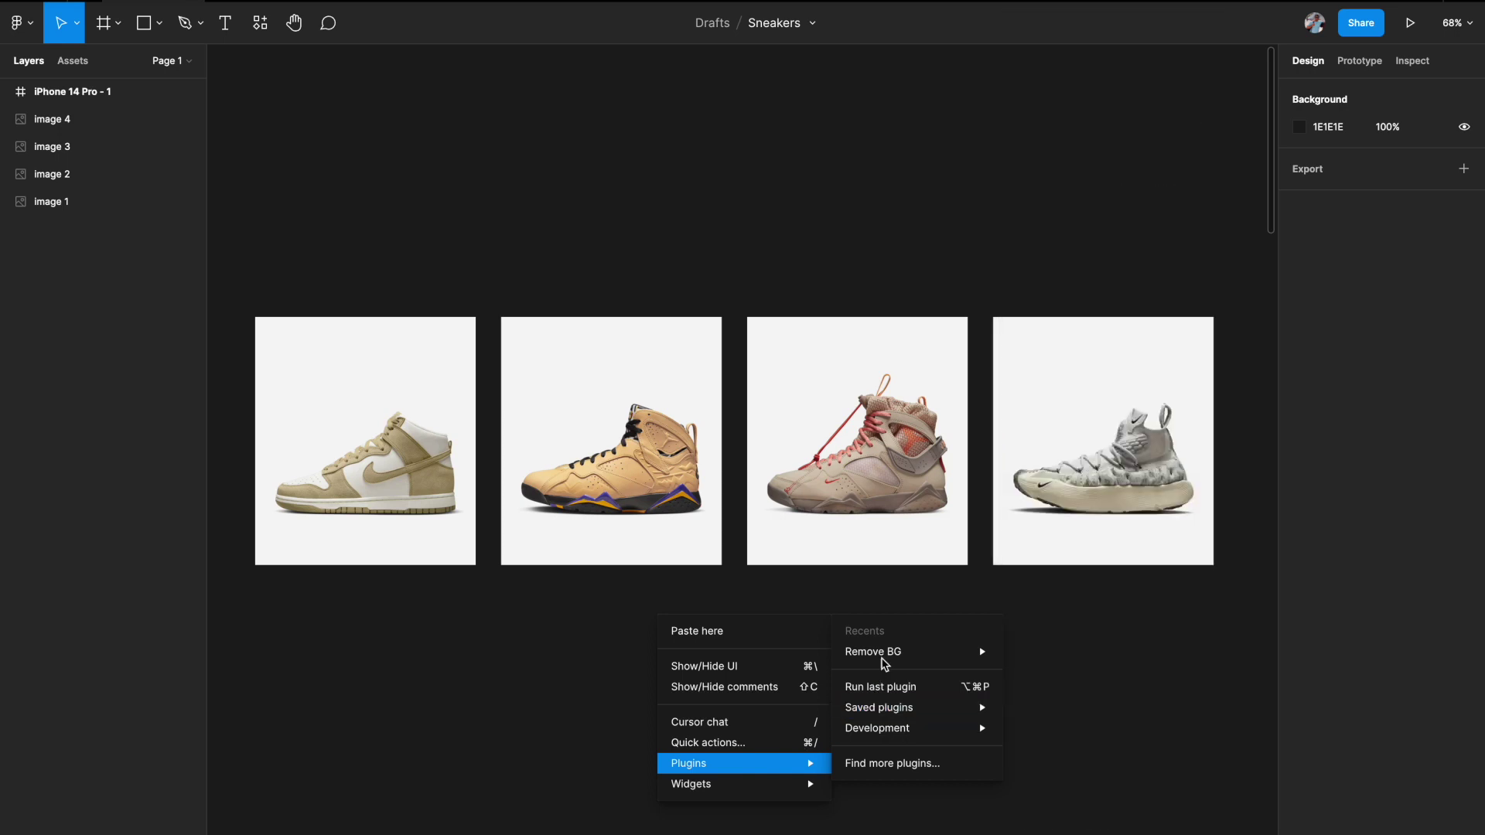
mouse_move(900, 655)
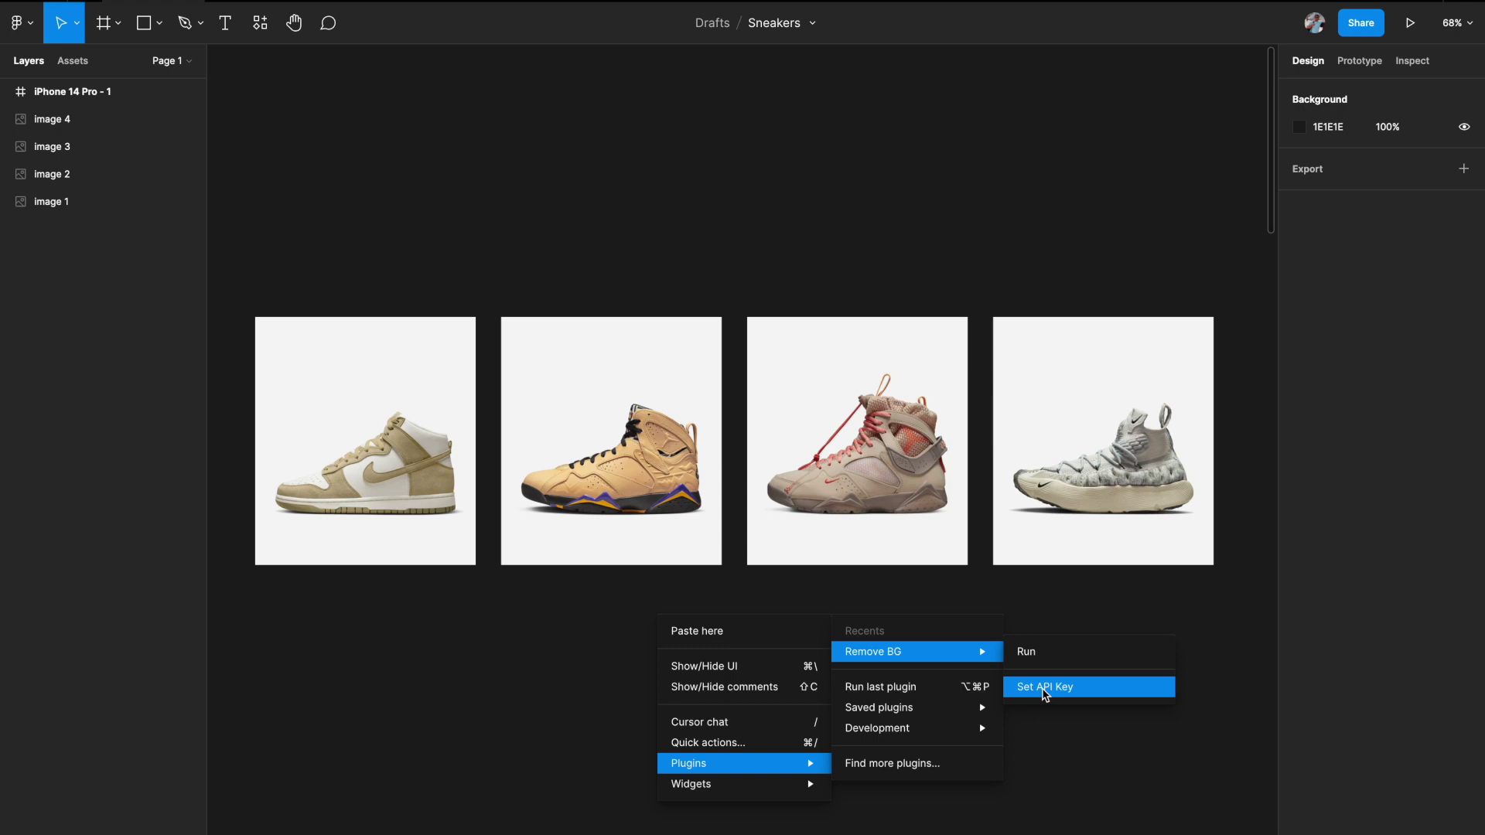
left_click(489, 657)
Remove the background of the first sneaker image, image 1, with the Remove BG plugin.
scroll(489, 658, "left", 2)
left_click(392, 417)
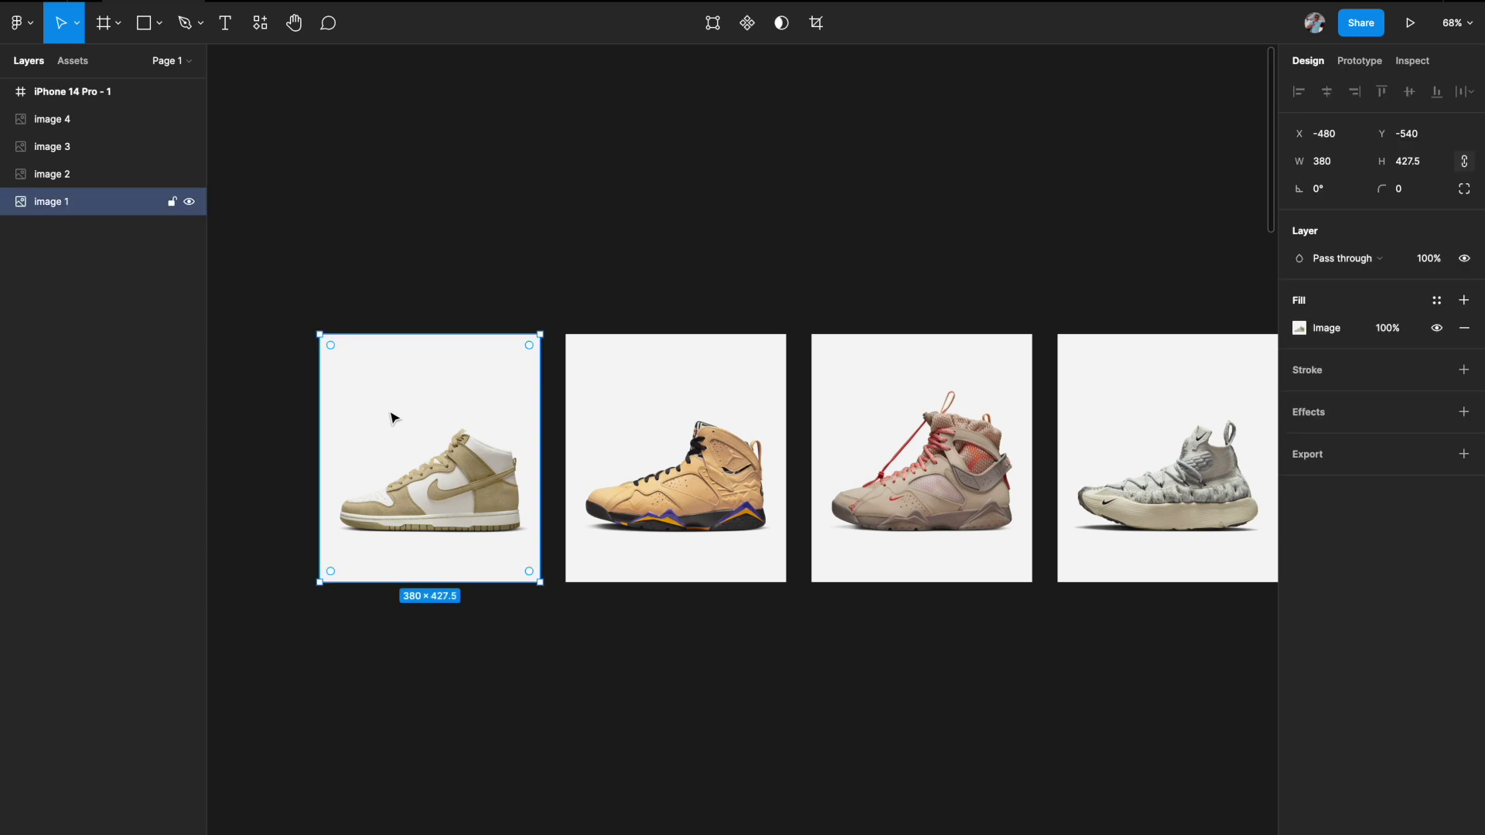
right_click(391, 418)
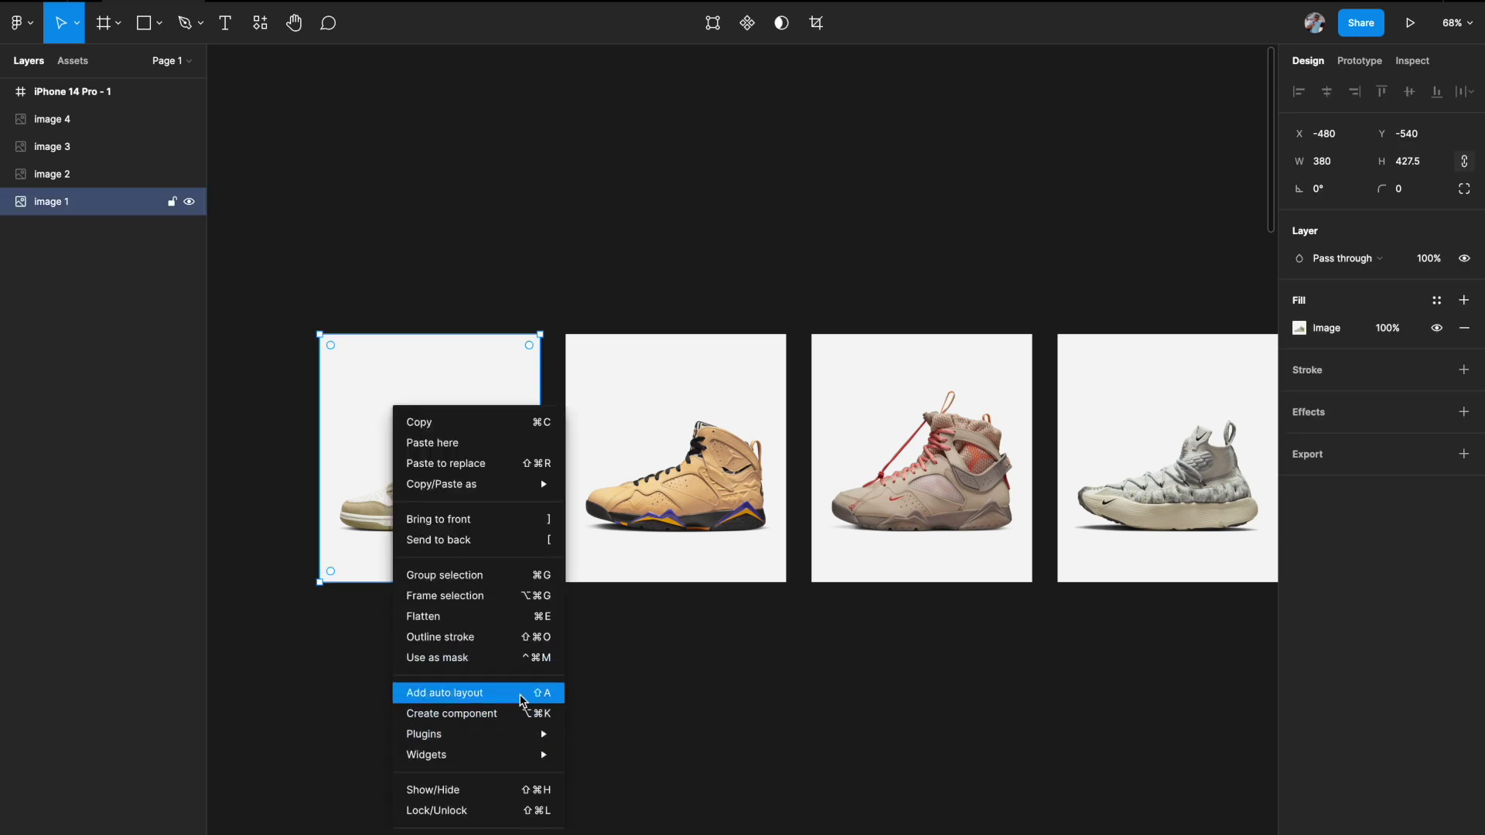
mouse_move(517, 733)
mouse_move(663, 753)
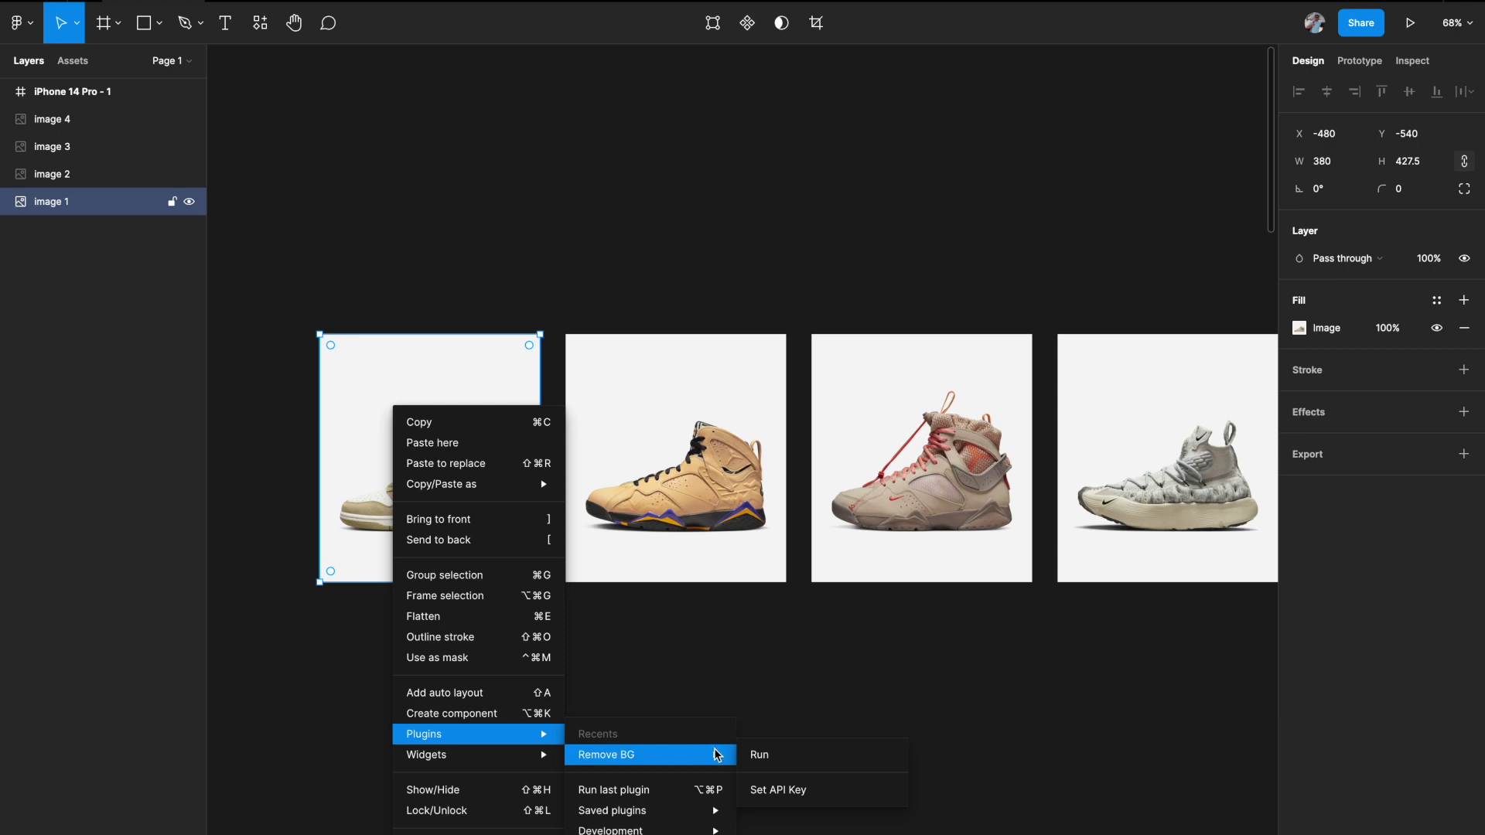
left_click(772, 757)
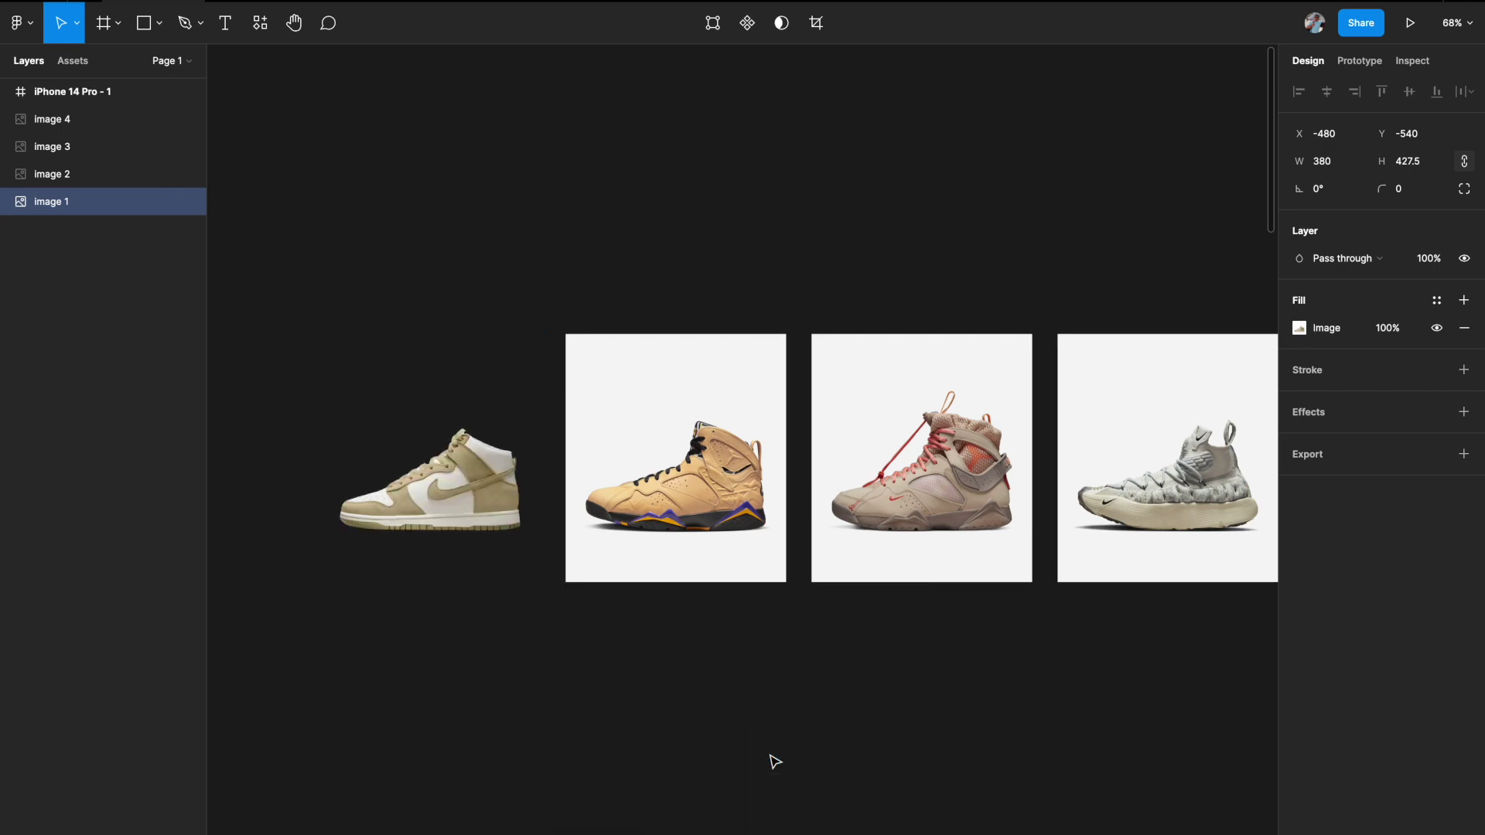
Check the cutout edges of the first sneaker and remove the background of image 2 with the Remove BG plugin.
scroll(772, 759, "left", 2)
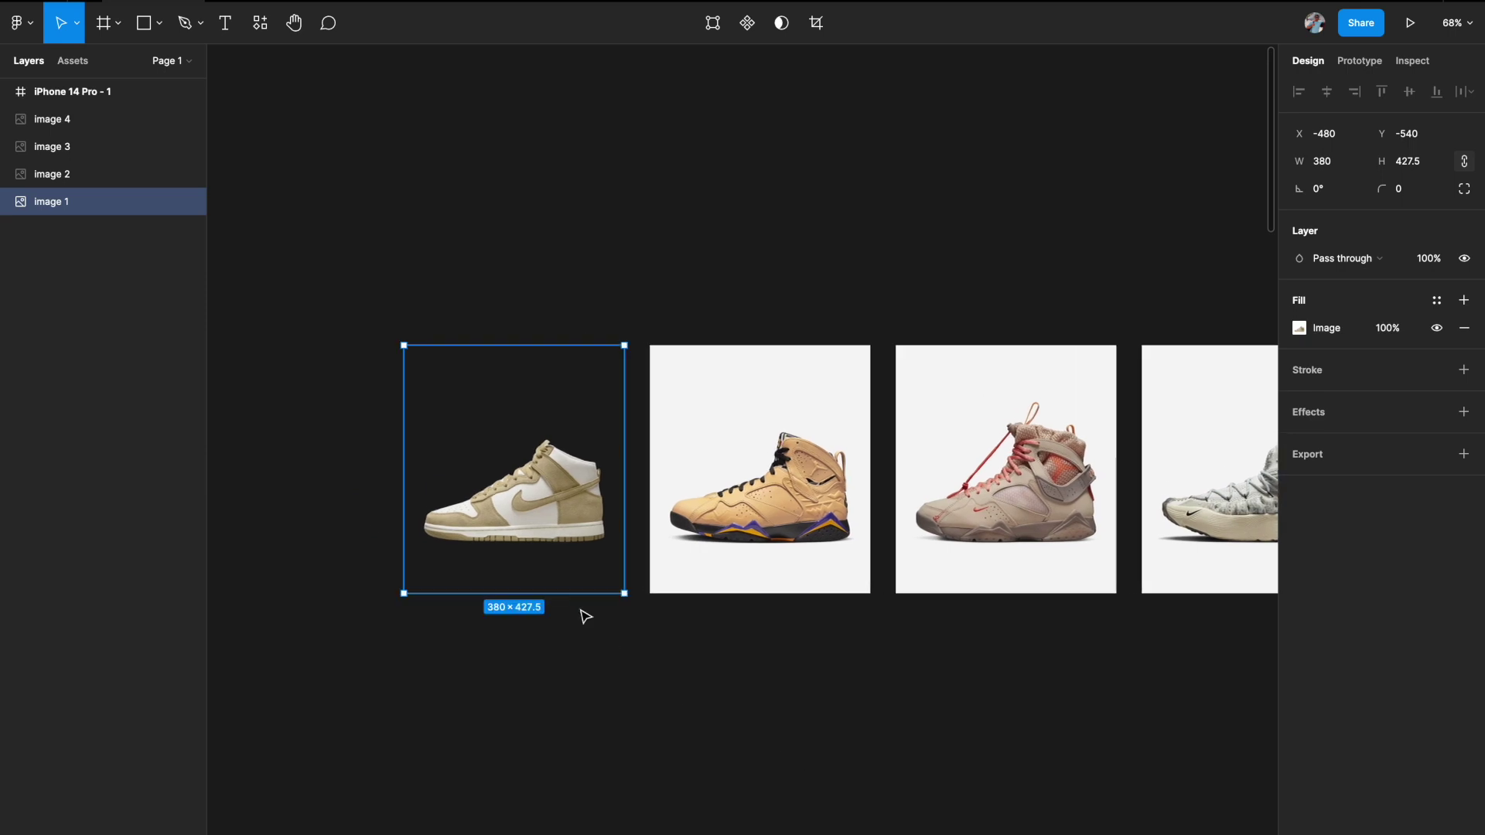
scroll(585, 616, "up", 5)
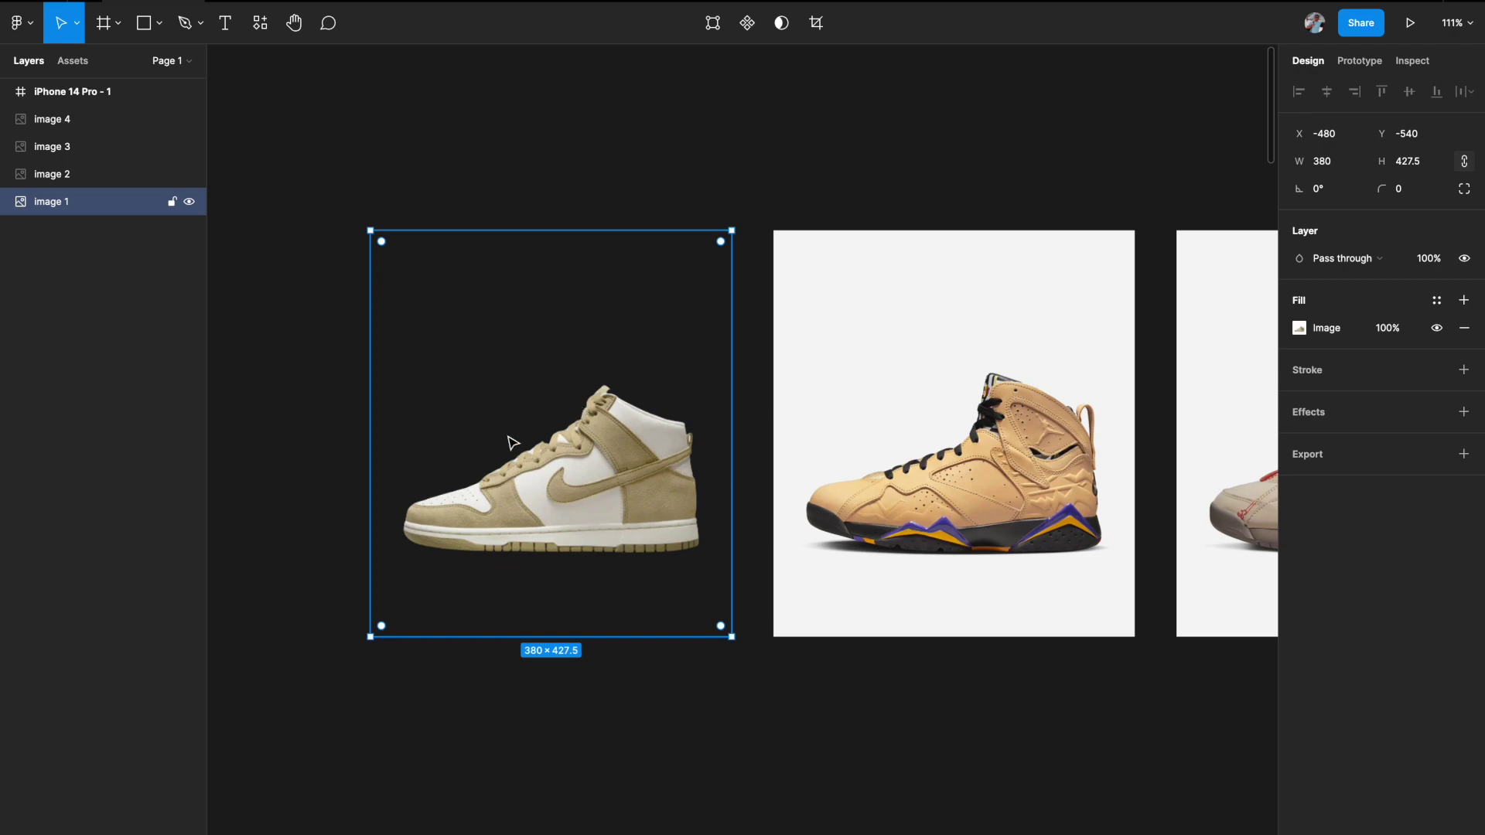
scroll(511, 441, "up", 4)
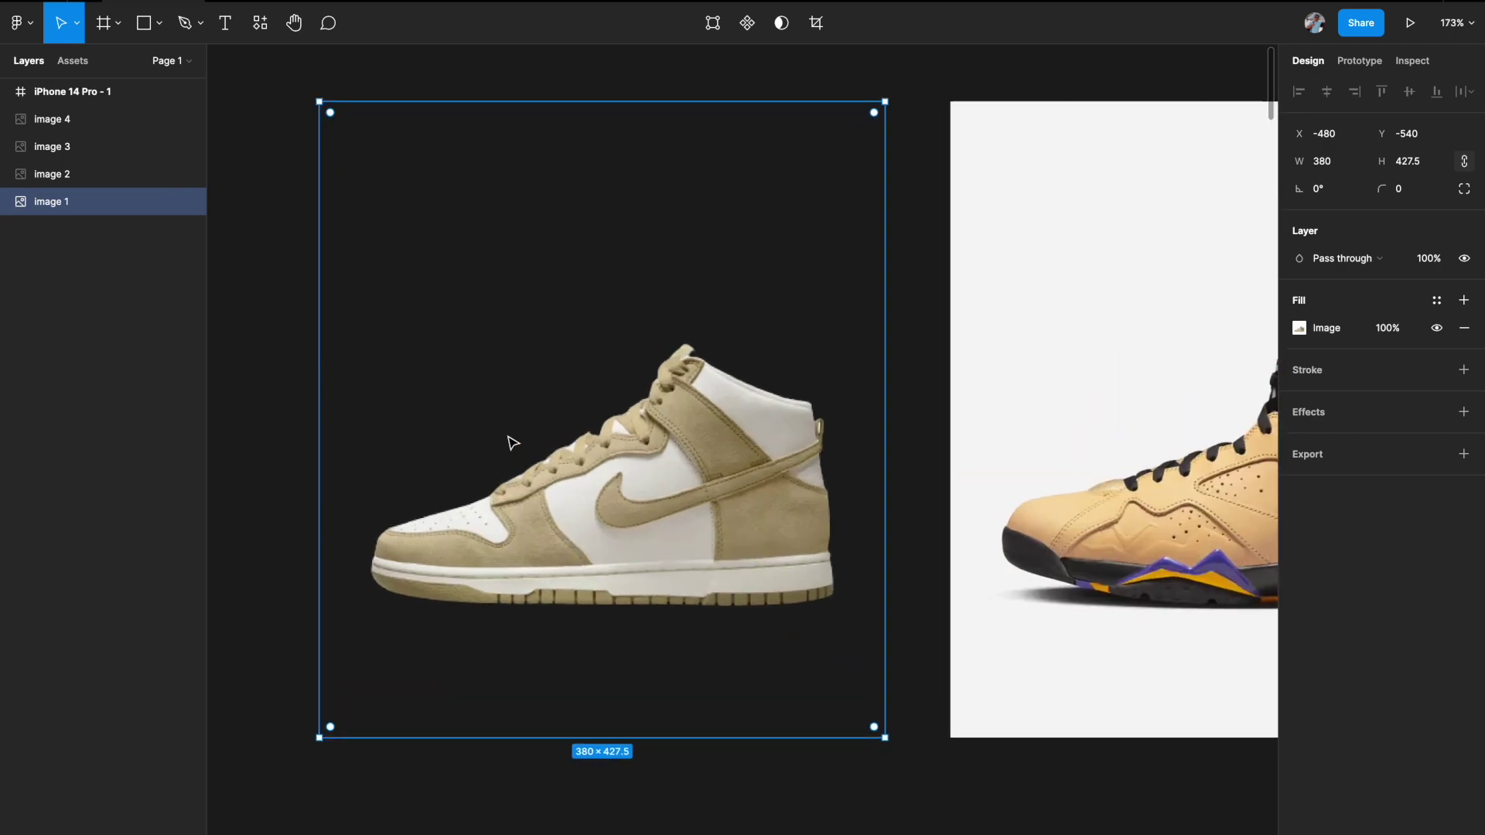
scroll(512, 442, "down", 7)
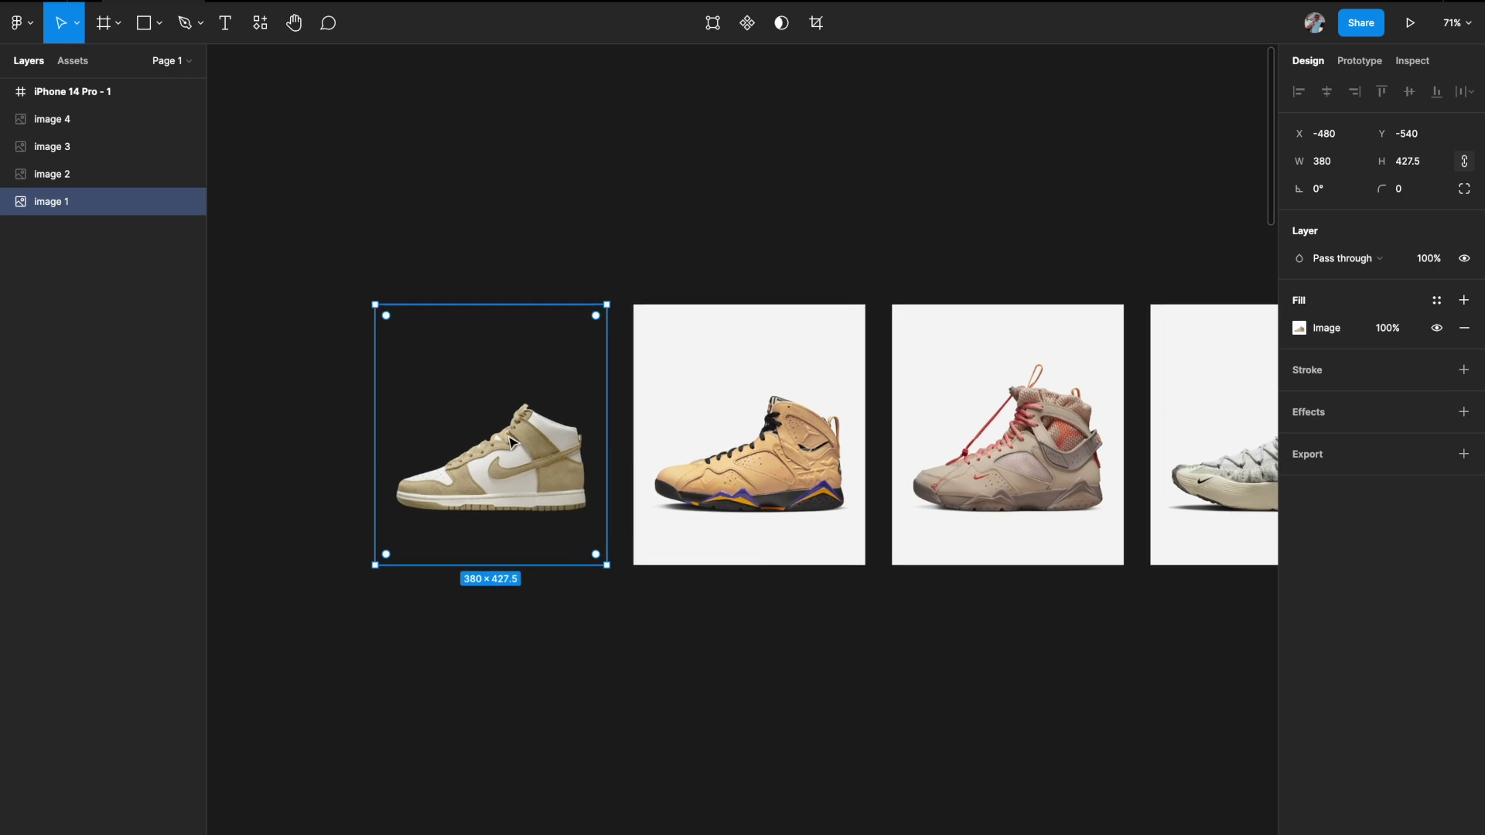
scroll(510, 443, "right", 3)
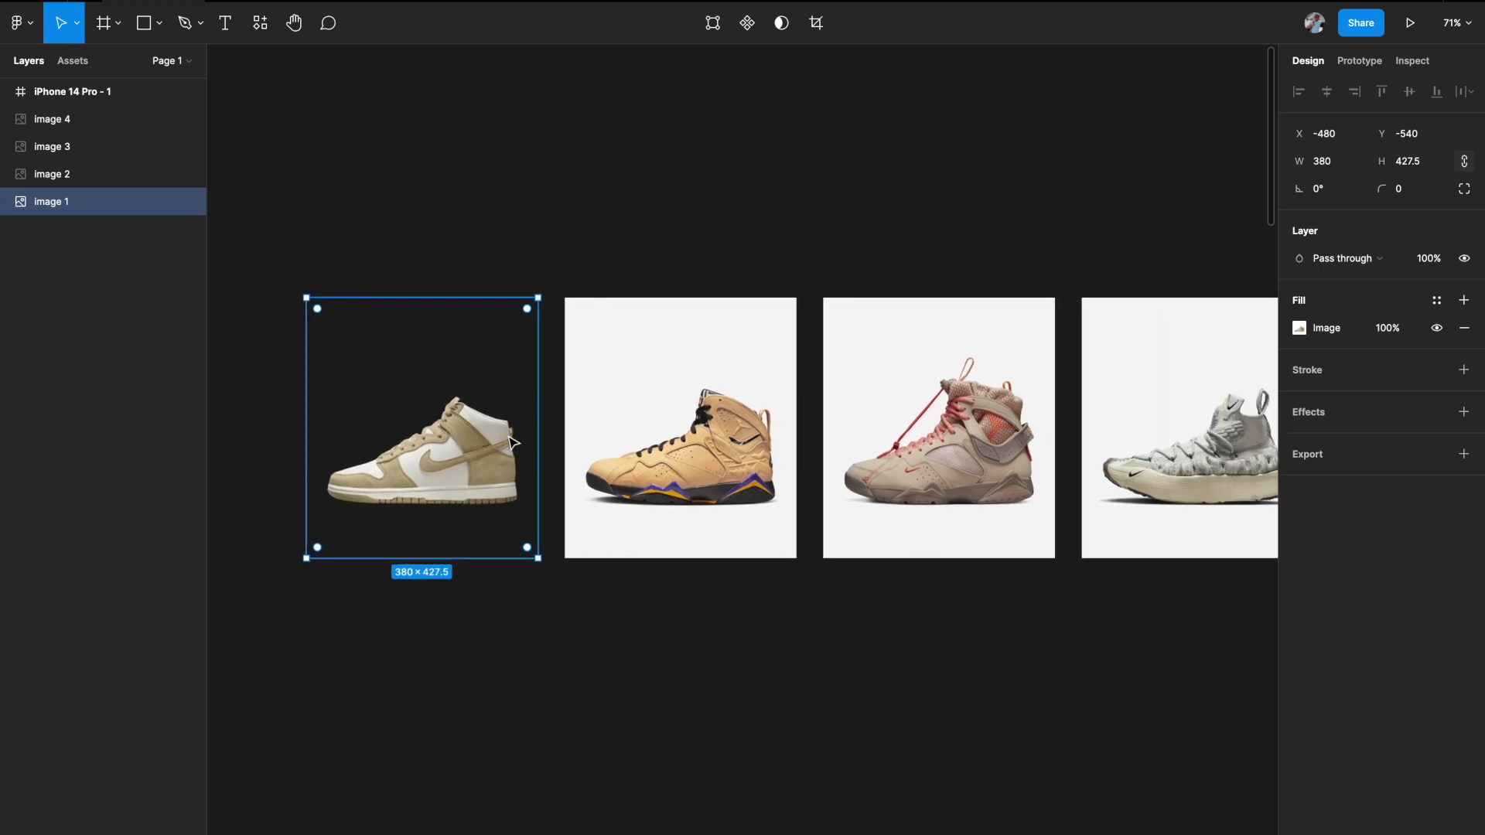
scroll(511, 443, "right", 2)
right_click(607, 383)
left_click(928, 758)
Remove the backgrounds of image 3 and image 4 with the Remove BG plugin.
right_click(853, 365)
left_click(1067, 706)
scroll(951, 663, "right", 2)
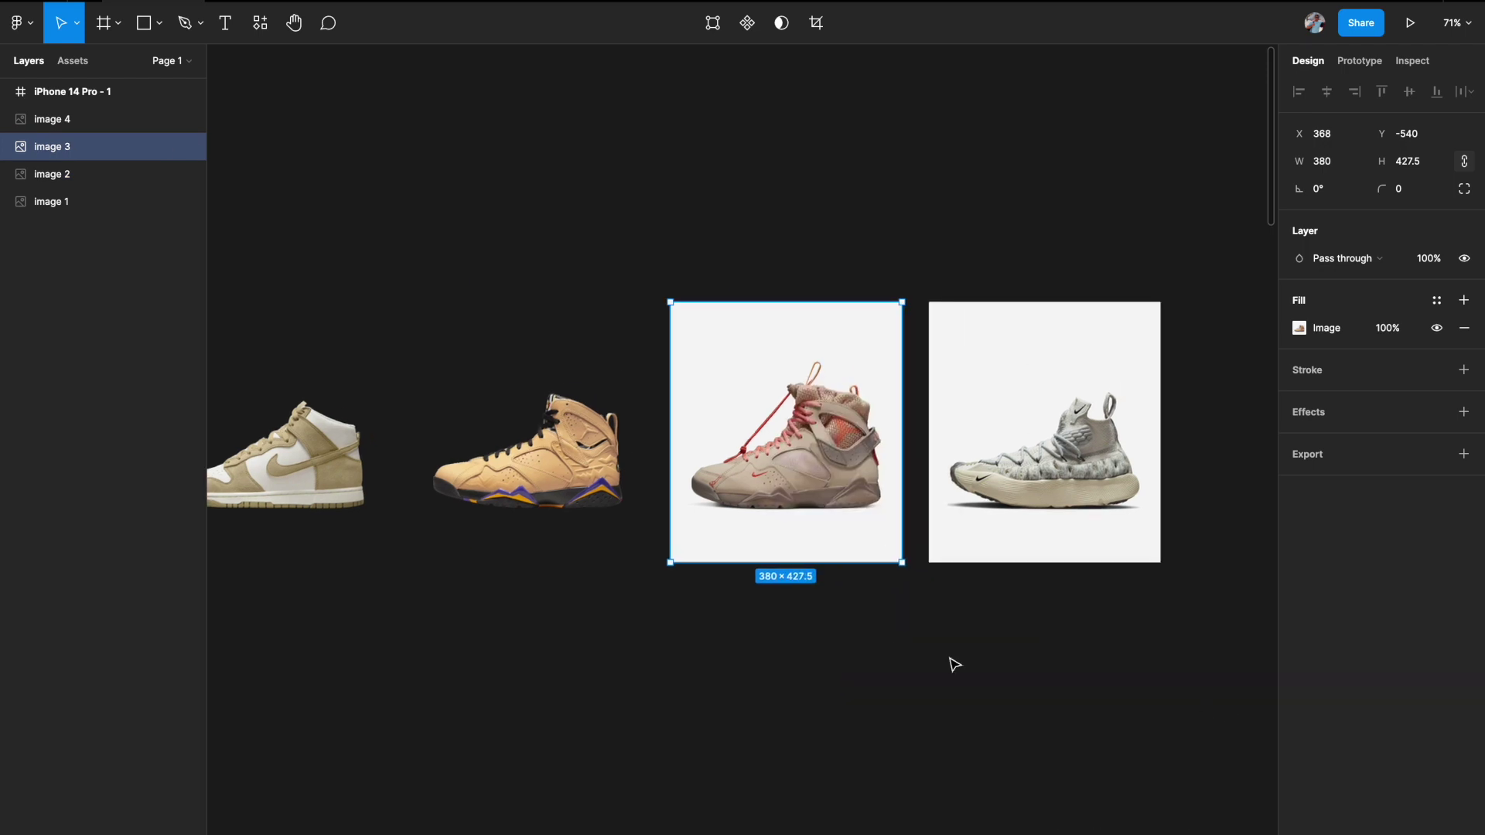
scroll(951, 663, "right", 2)
right_click(957, 416)
mouse_move(1046, 765)
key("Escape")
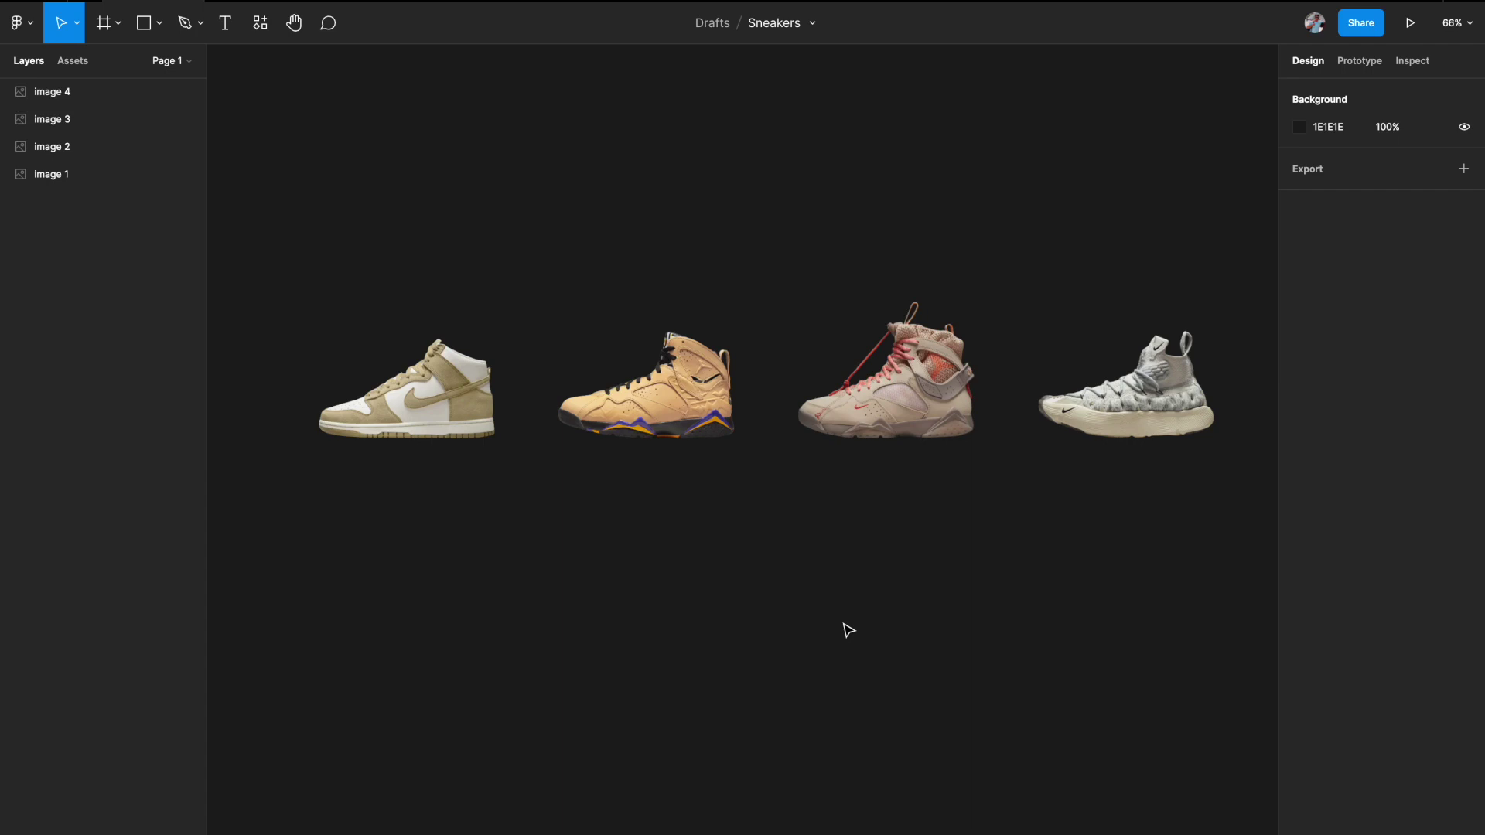
Create an iPhone 14 Pro frame and place it below the first sneaker, aligned with the start of the image row.
scroll(847, 628, "down", 2)
key("f")
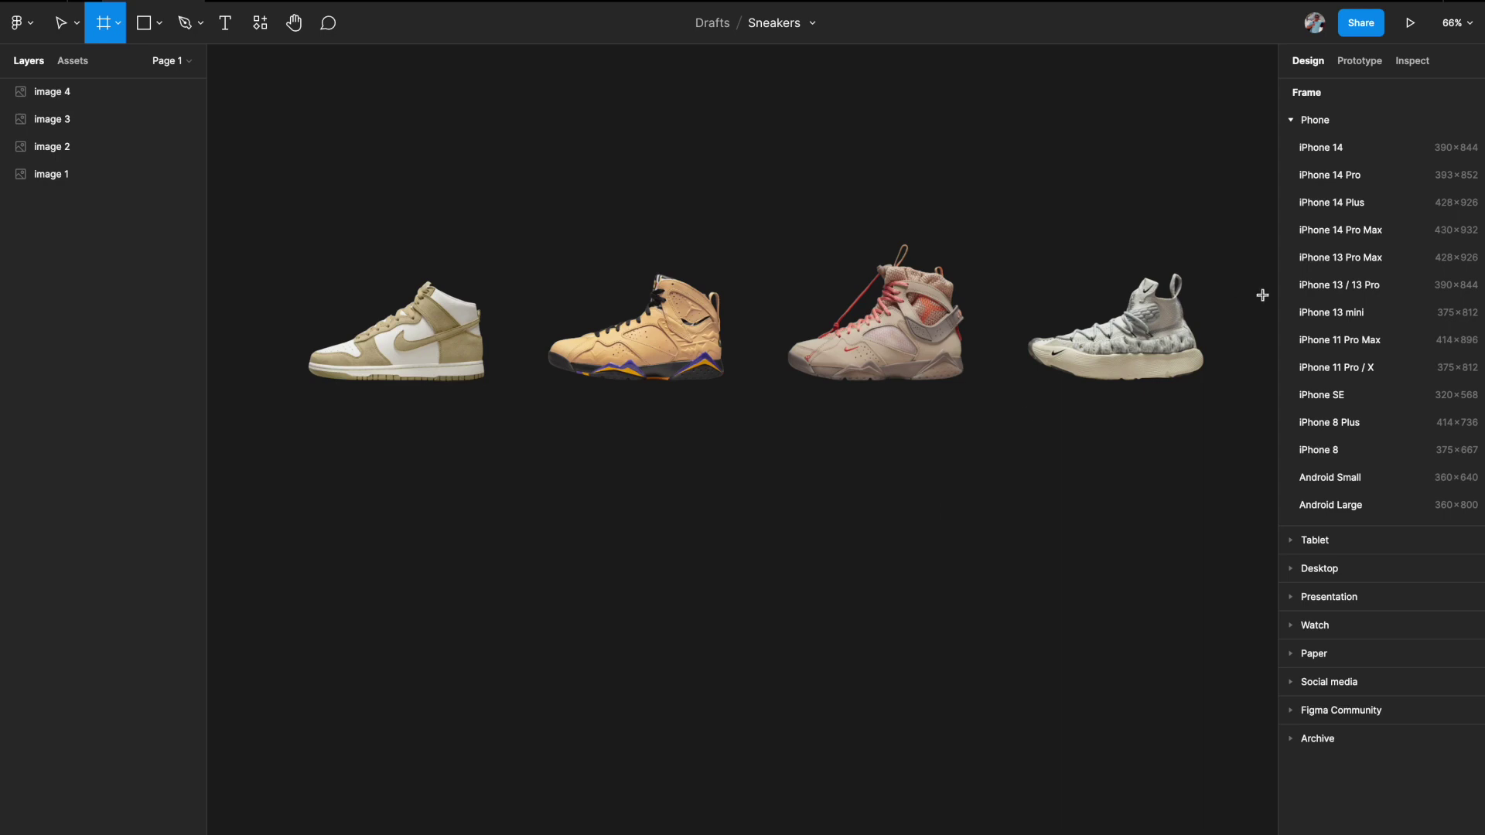
left_click(1353, 178)
scroll(1183, 292, "down", 5)
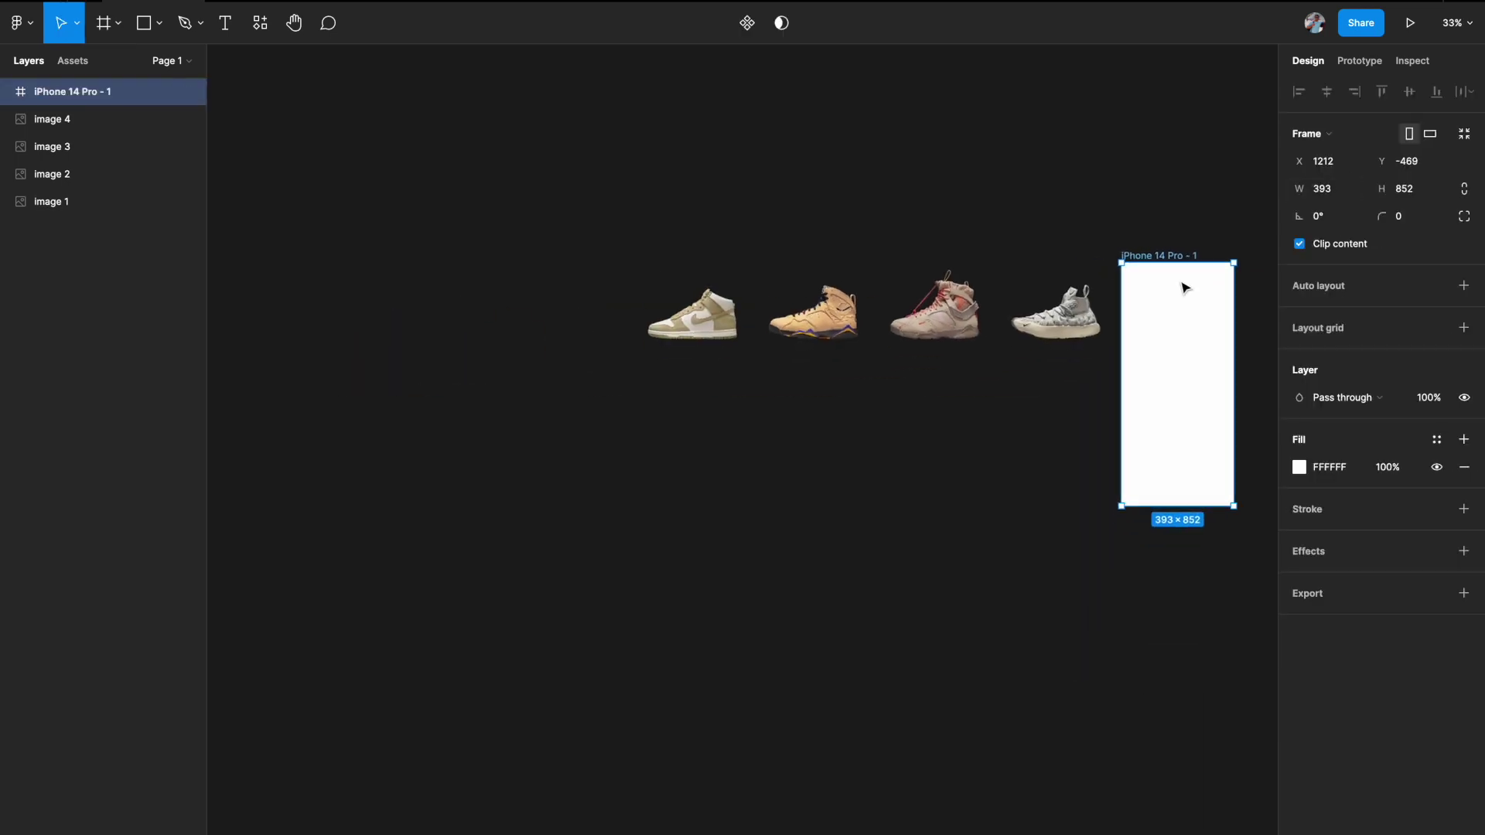
left_click_drag(1175, 259, 700, 436)
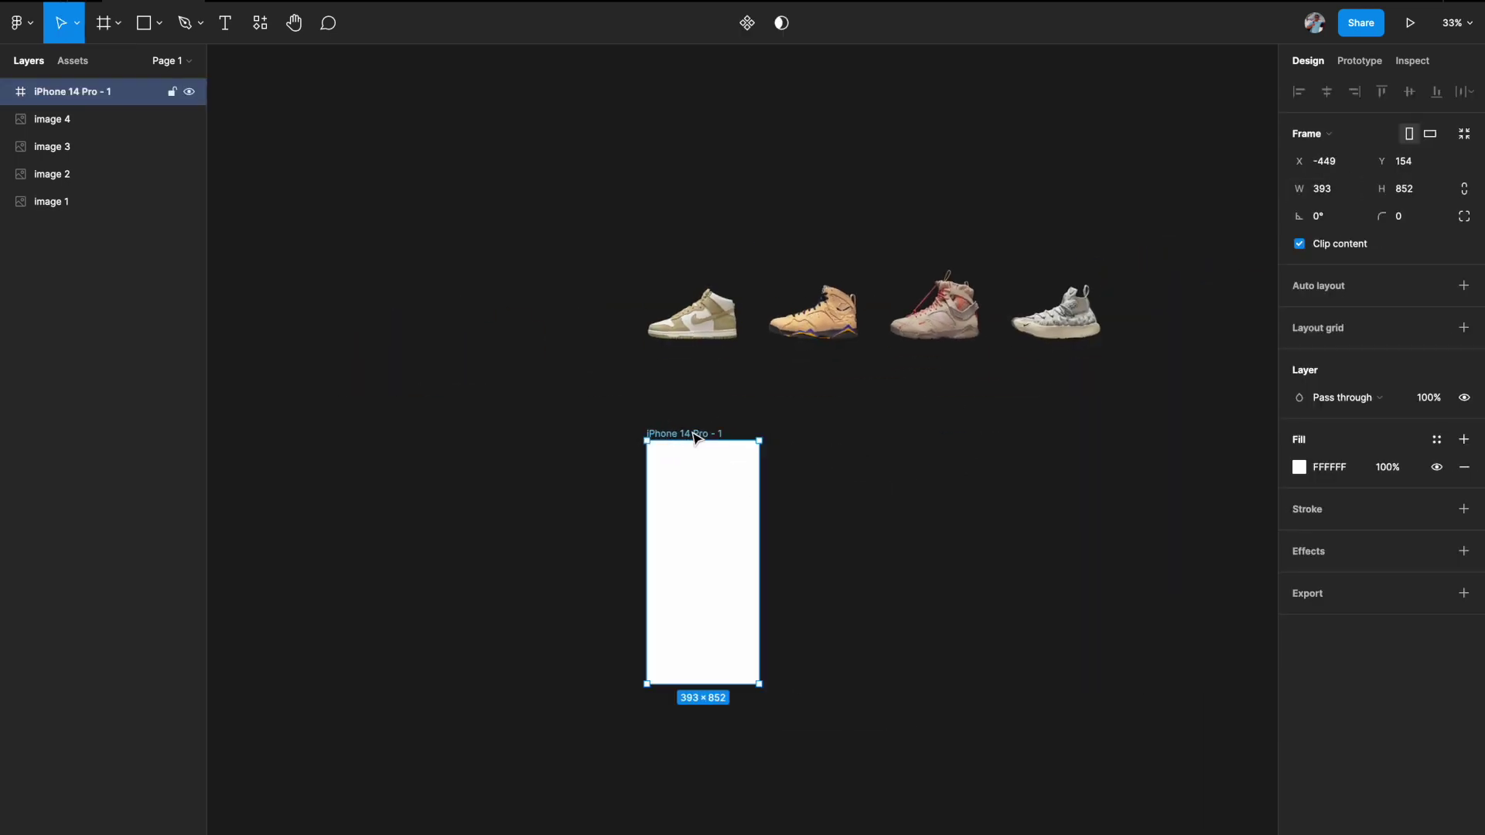
Move the first sneaker image into the iPhone 14 Pro frame and centre it horizontally.
scroll(697, 437, "up", 3)
scroll(696, 438, "right", 2)
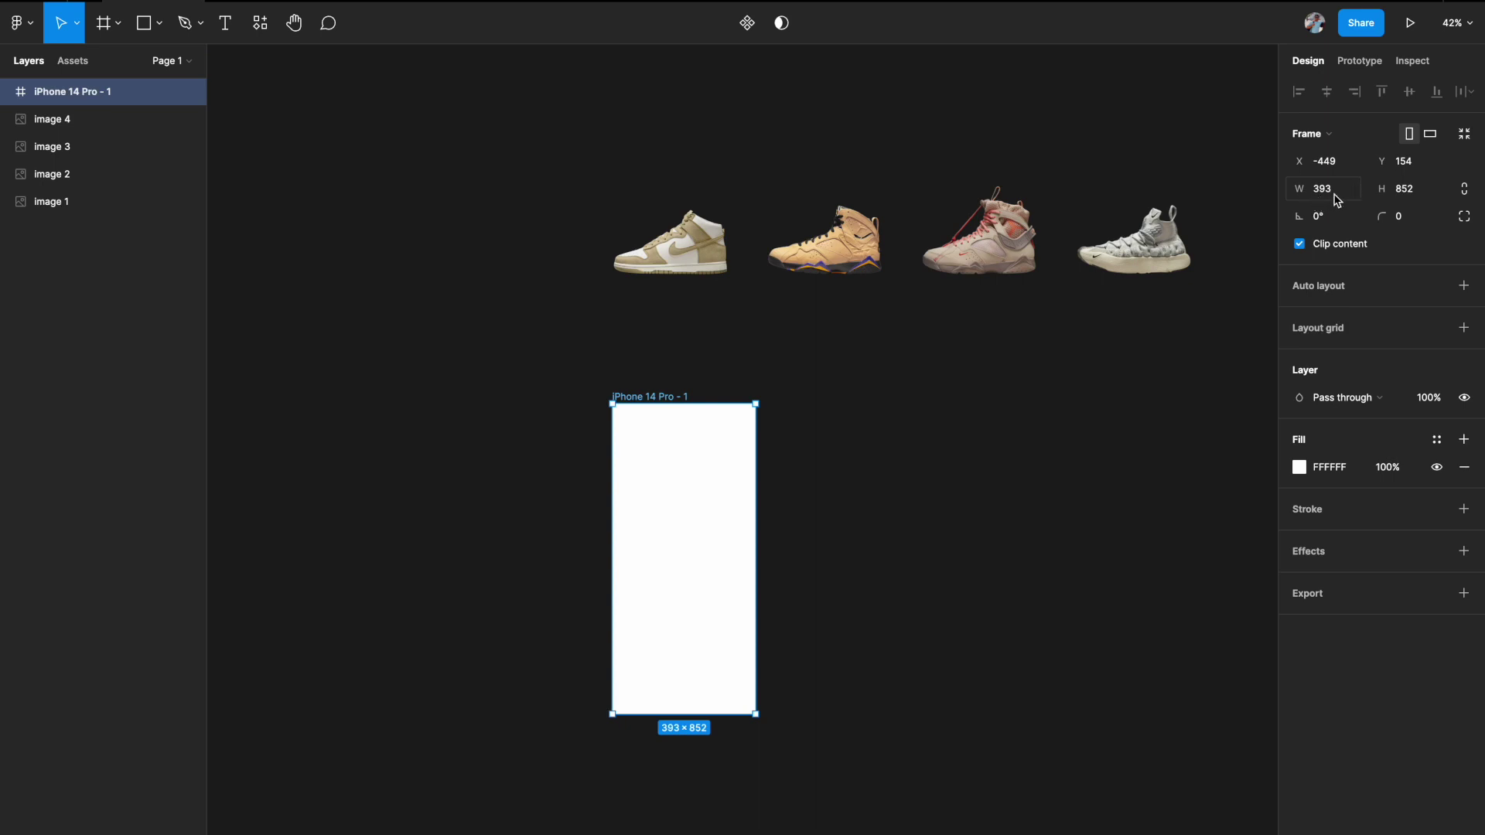
scroll(942, 483, "down", 2)
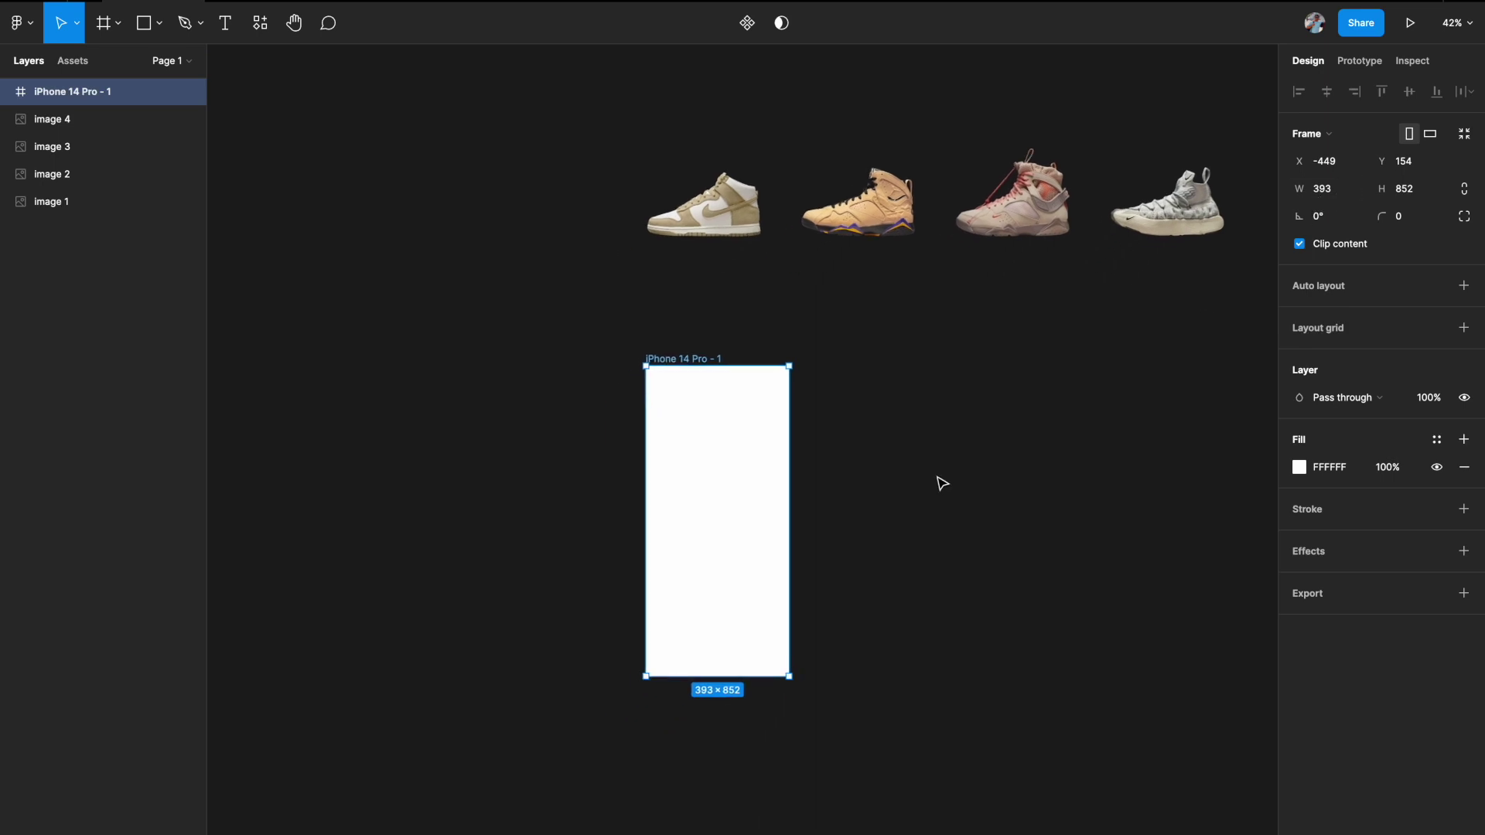
left_click(746, 228)
left_click_drag(718, 207, 724, 452)
scroll(761, 503, "up", 3)
left_click(1315, 23)
left_click(1328, 96)
key("shift+Right")
key("shift+Right")
key("shift+Right")
scroll(895, 471, "left", 2)
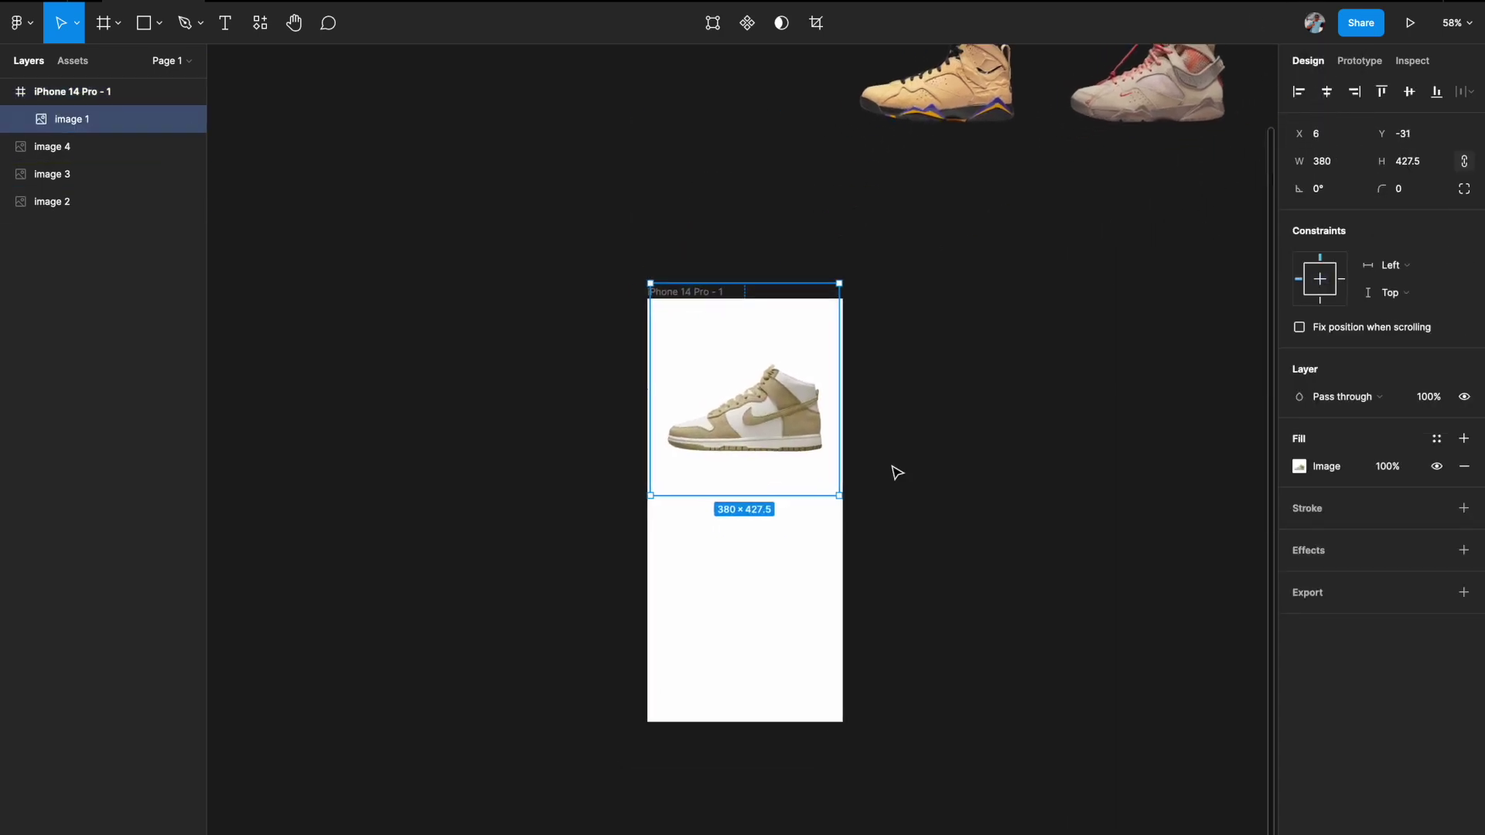
Lower the sneaker image within the phone frame to Y 68 and deselect it.
scroll(895, 470, "up", 2)
left_click_drag(768, 375, 773, 439)
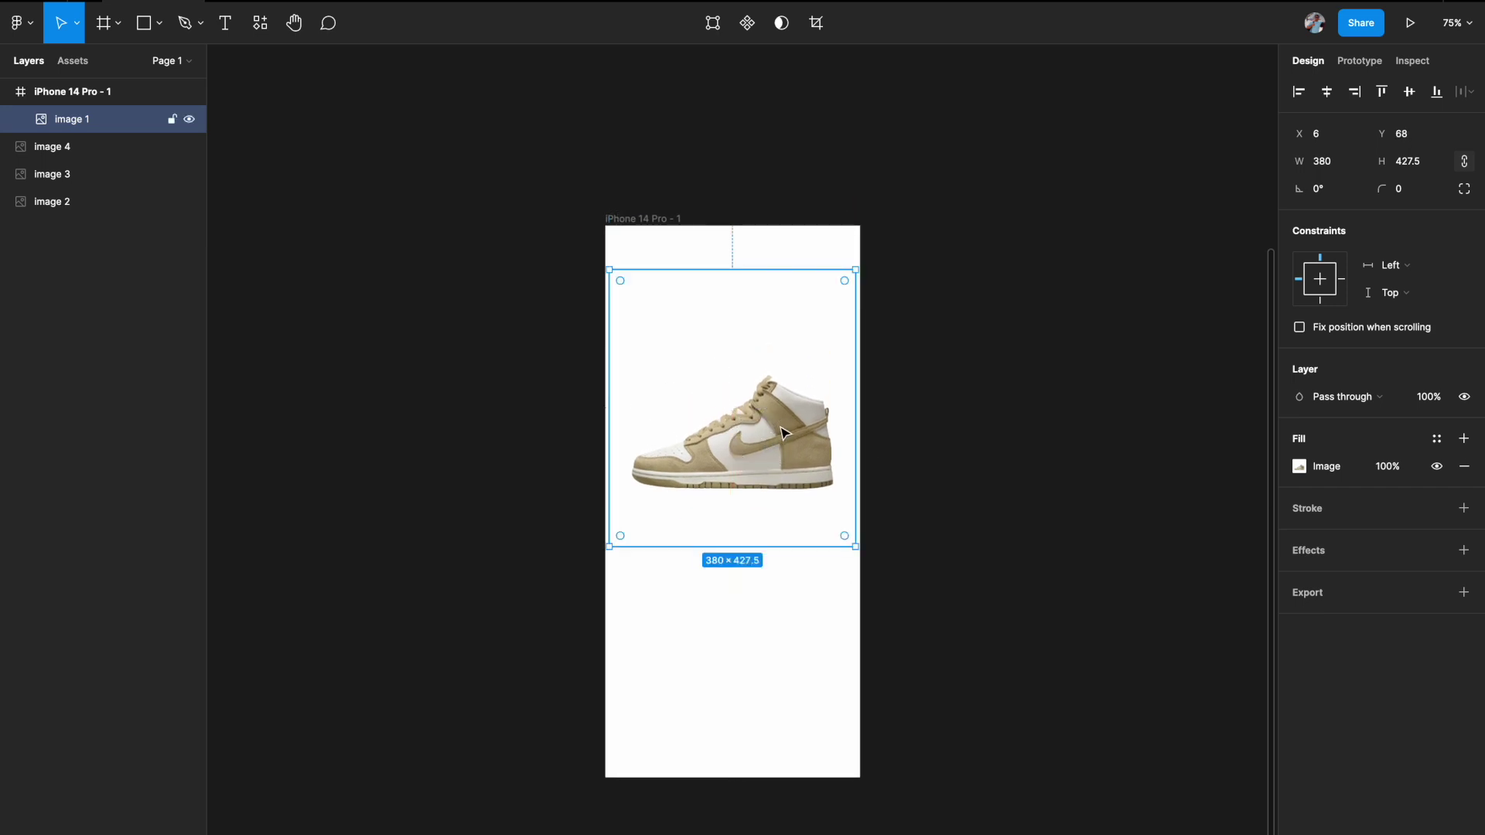
scroll(777, 431, "left", 2)
scroll(777, 430, "down", 2)
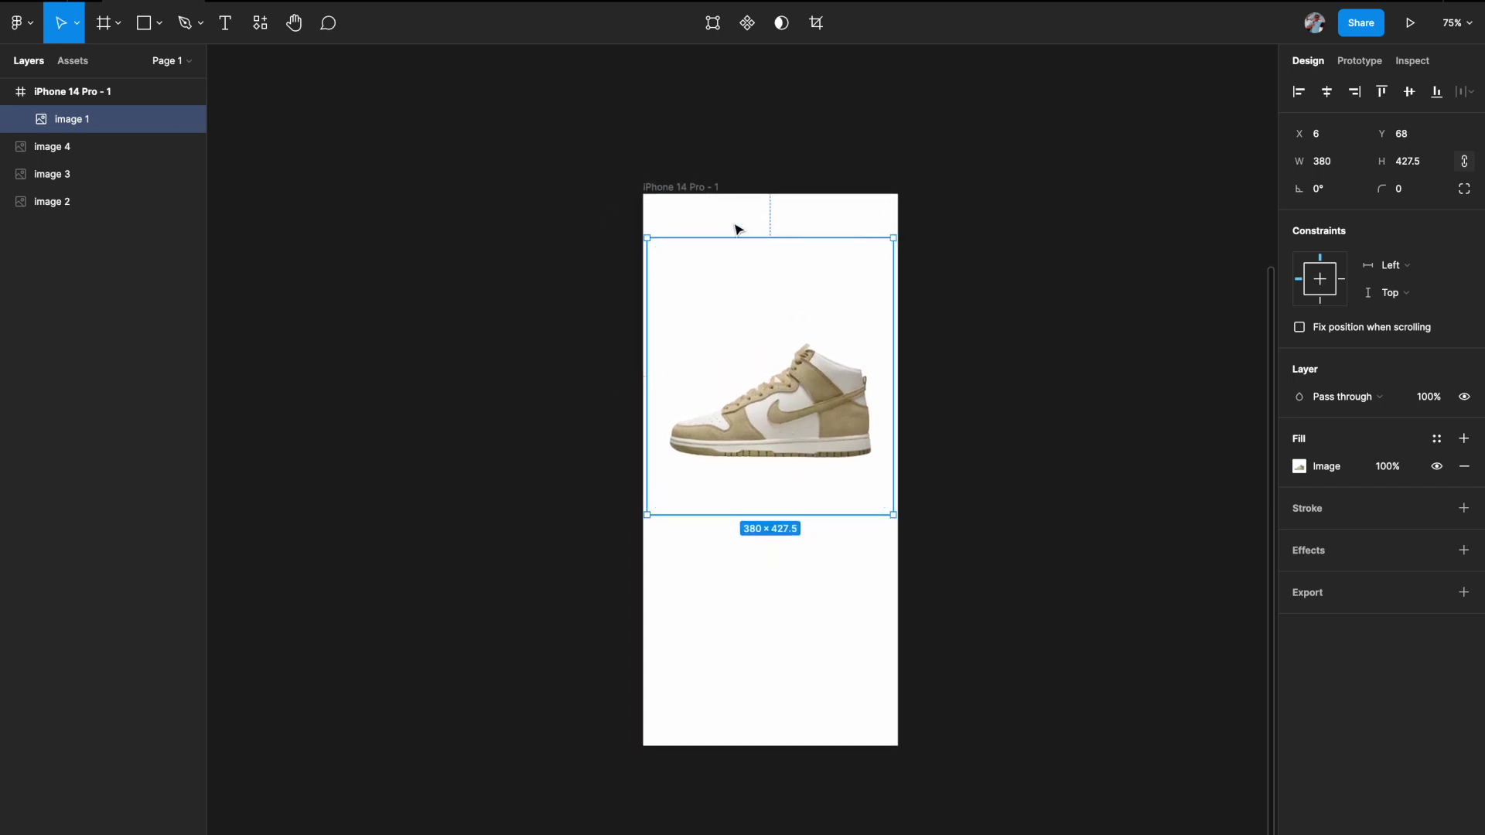
left_click(961, 481)
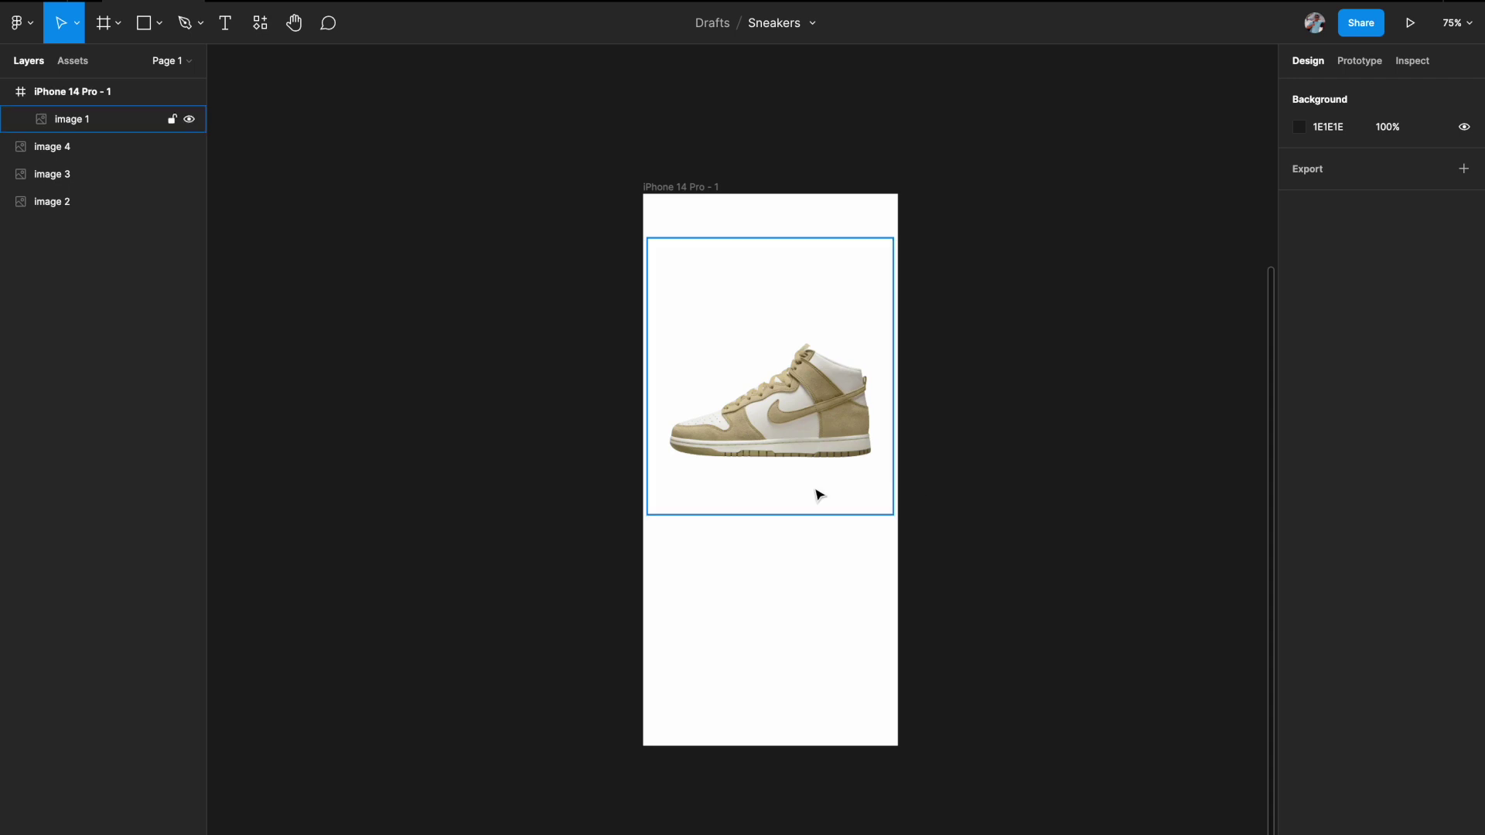
Wrap the sneaker image and the Dunk High, Limestone and $350 texts together in a new frame inside the phone screen.
scroll(815, 494, "up", 2)
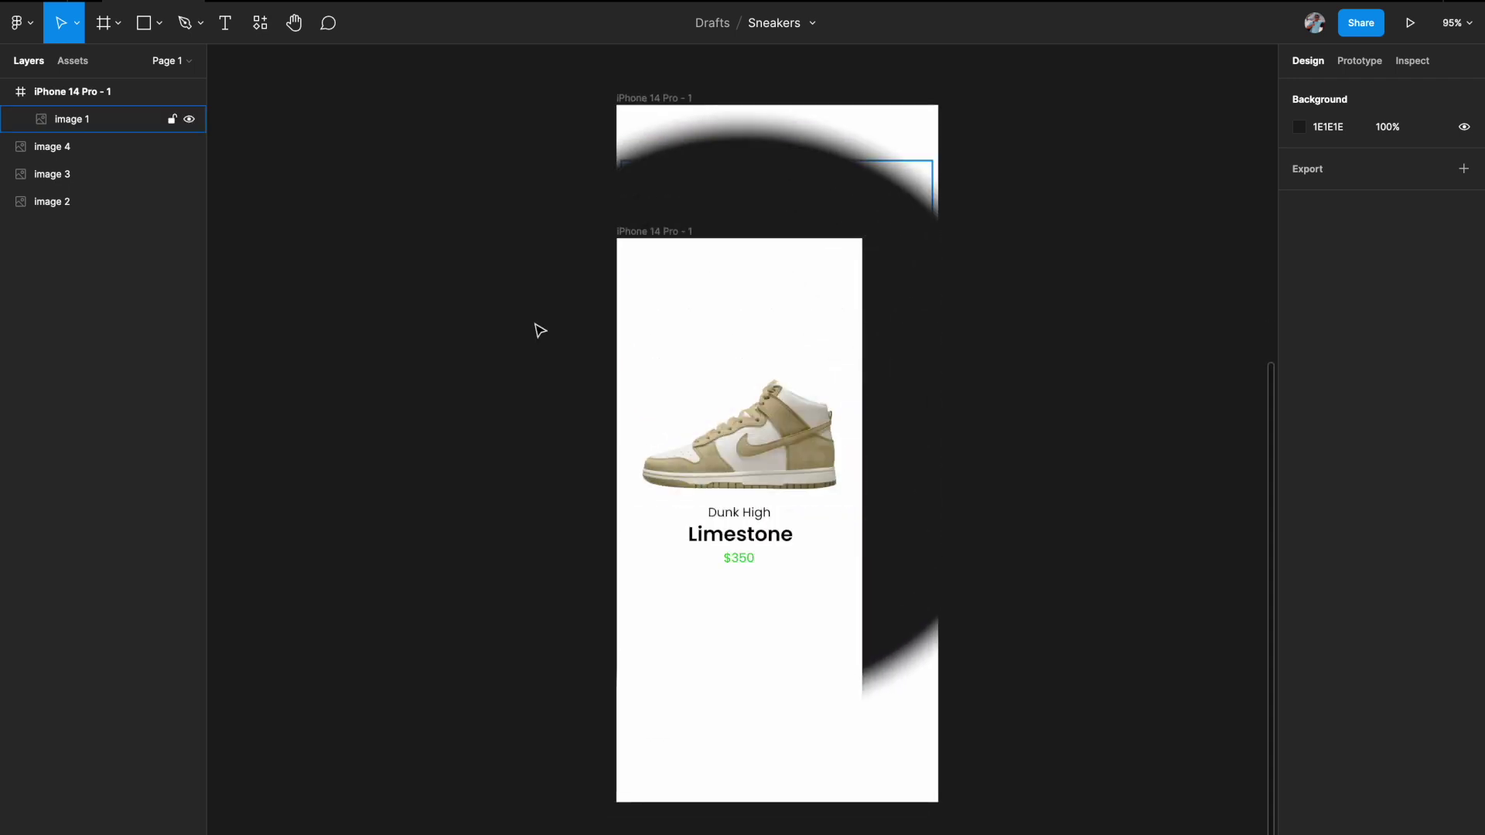
left_click(706, 439)
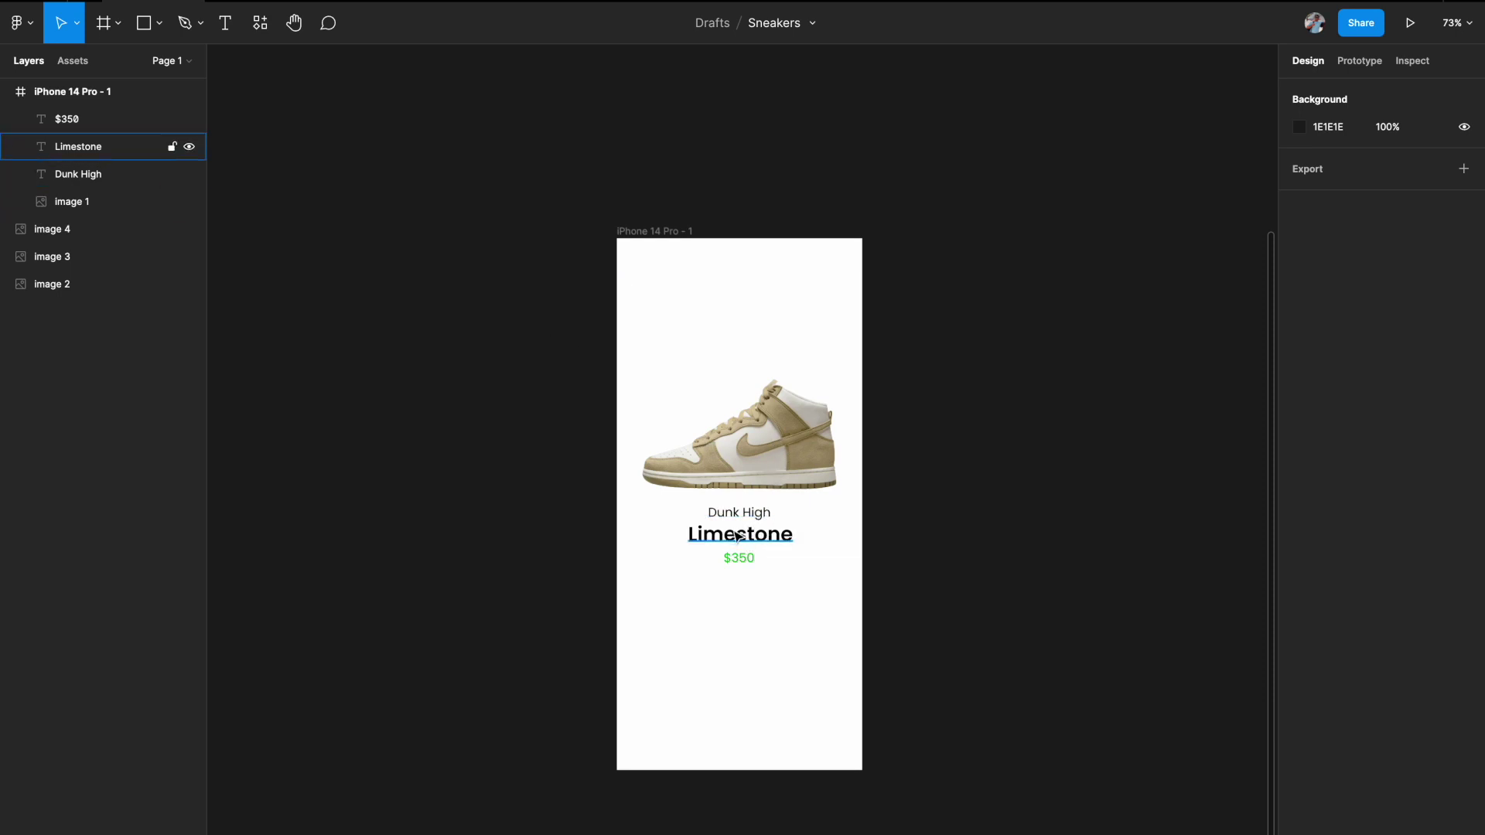
scroll(746, 569, "up", 3)
scroll(746, 568, "up", 1)
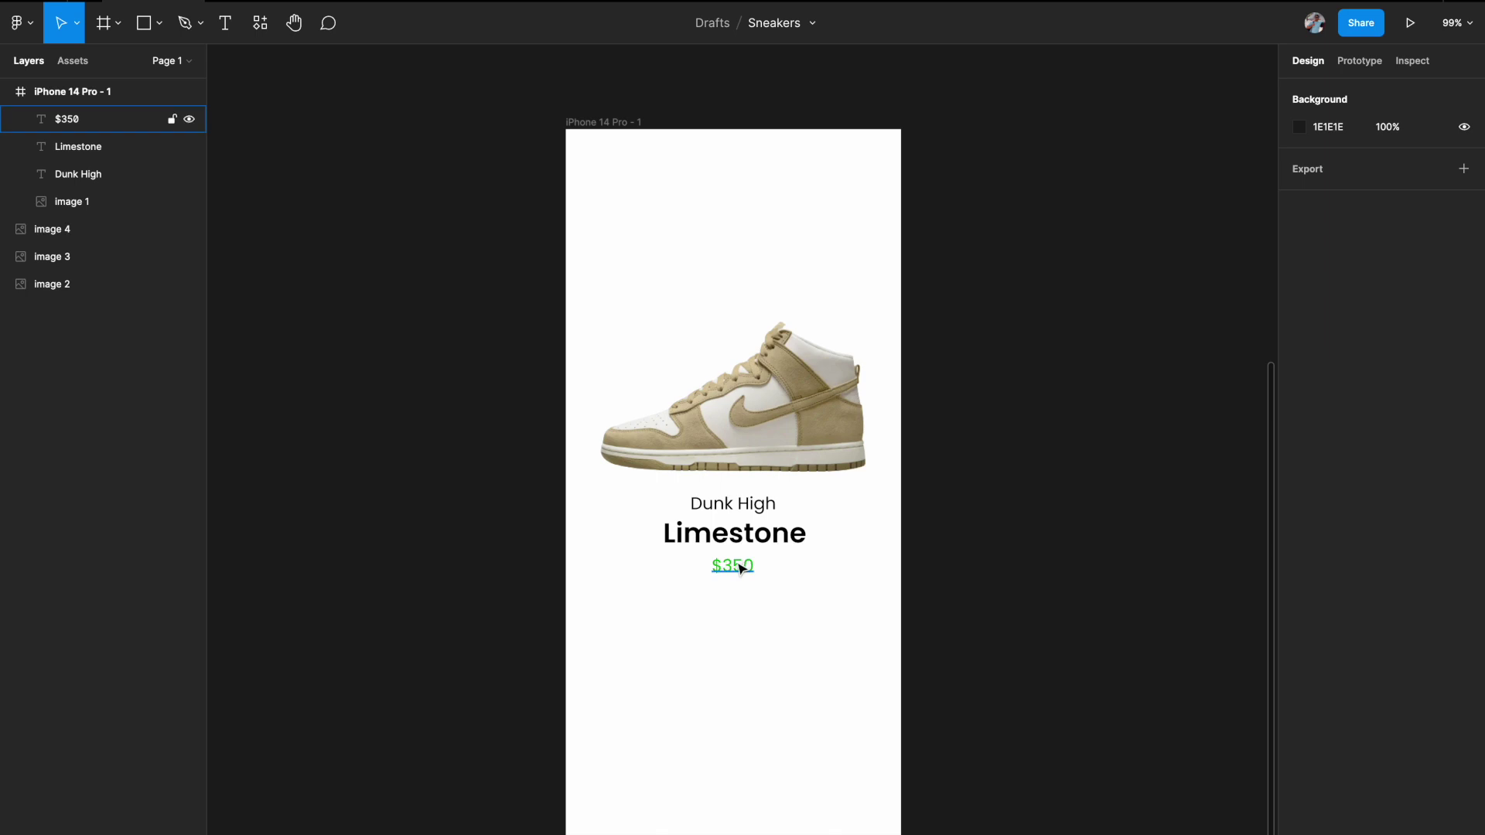
left_click(745, 569)
left_click(737, 535, "shift")
left_click(731, 504, "shift")
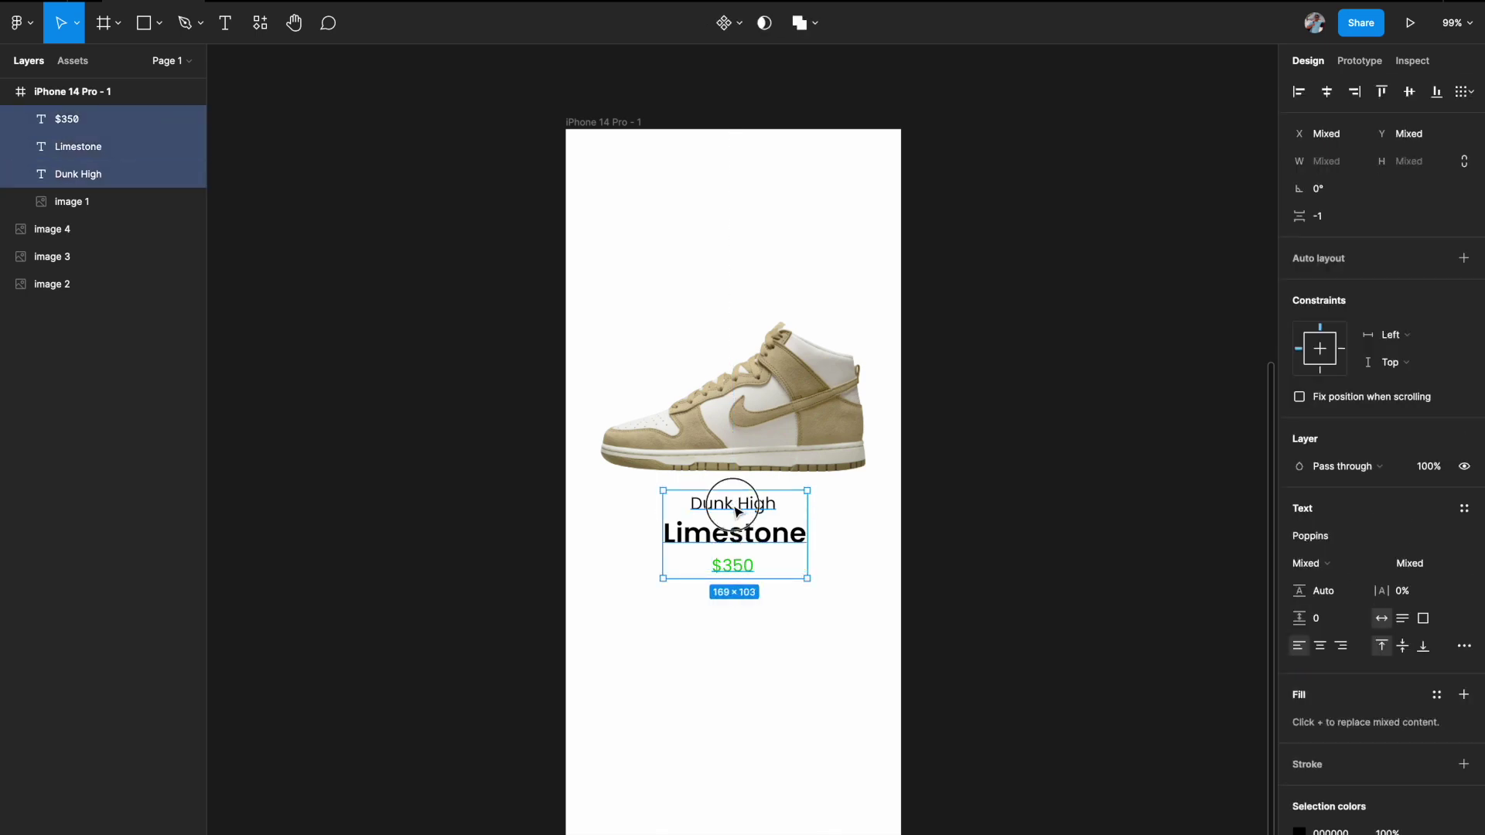
left_click(750, 445, "shift")
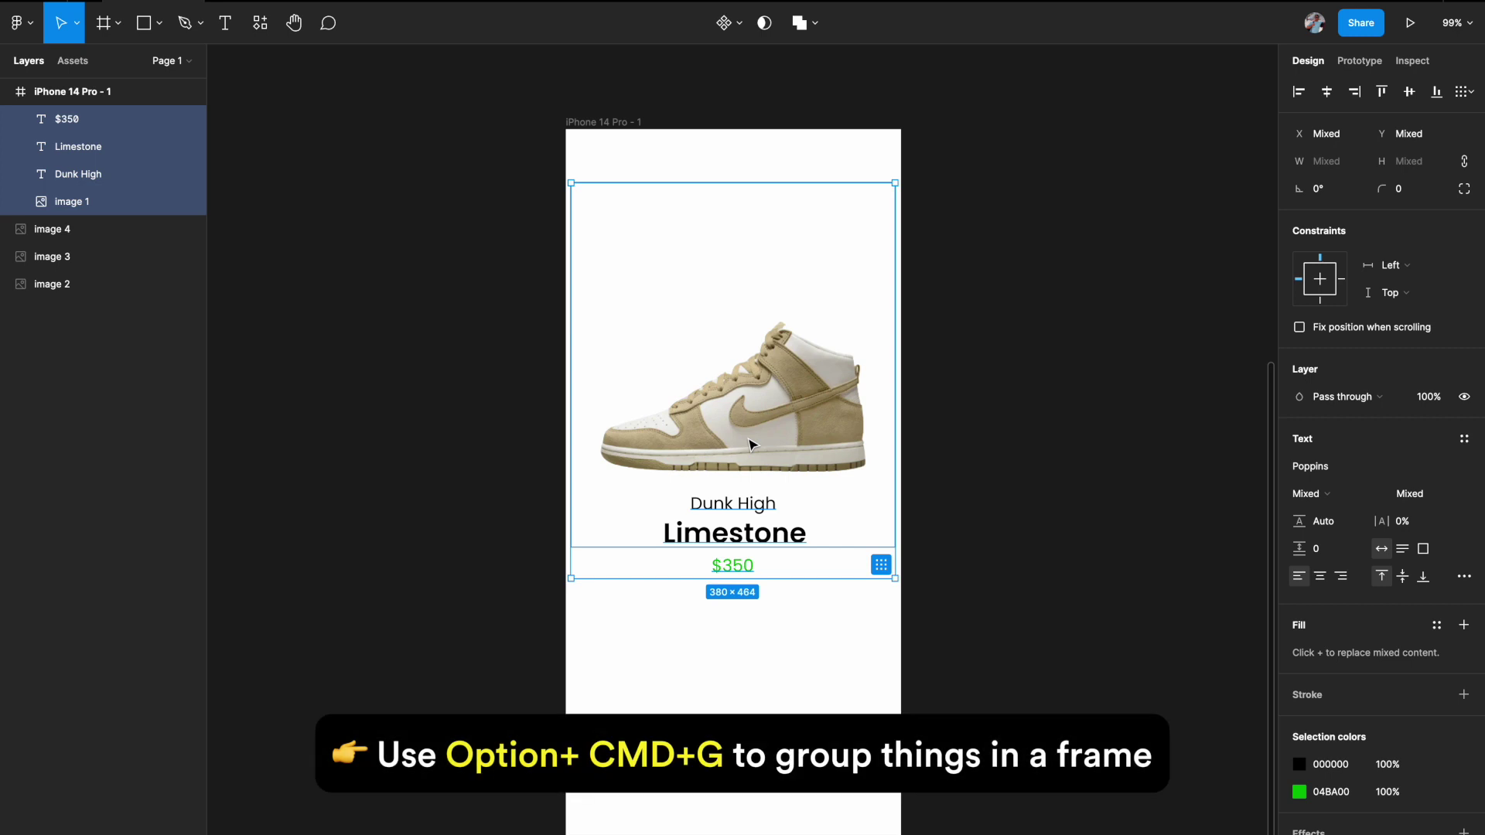
right_click(749, 443)
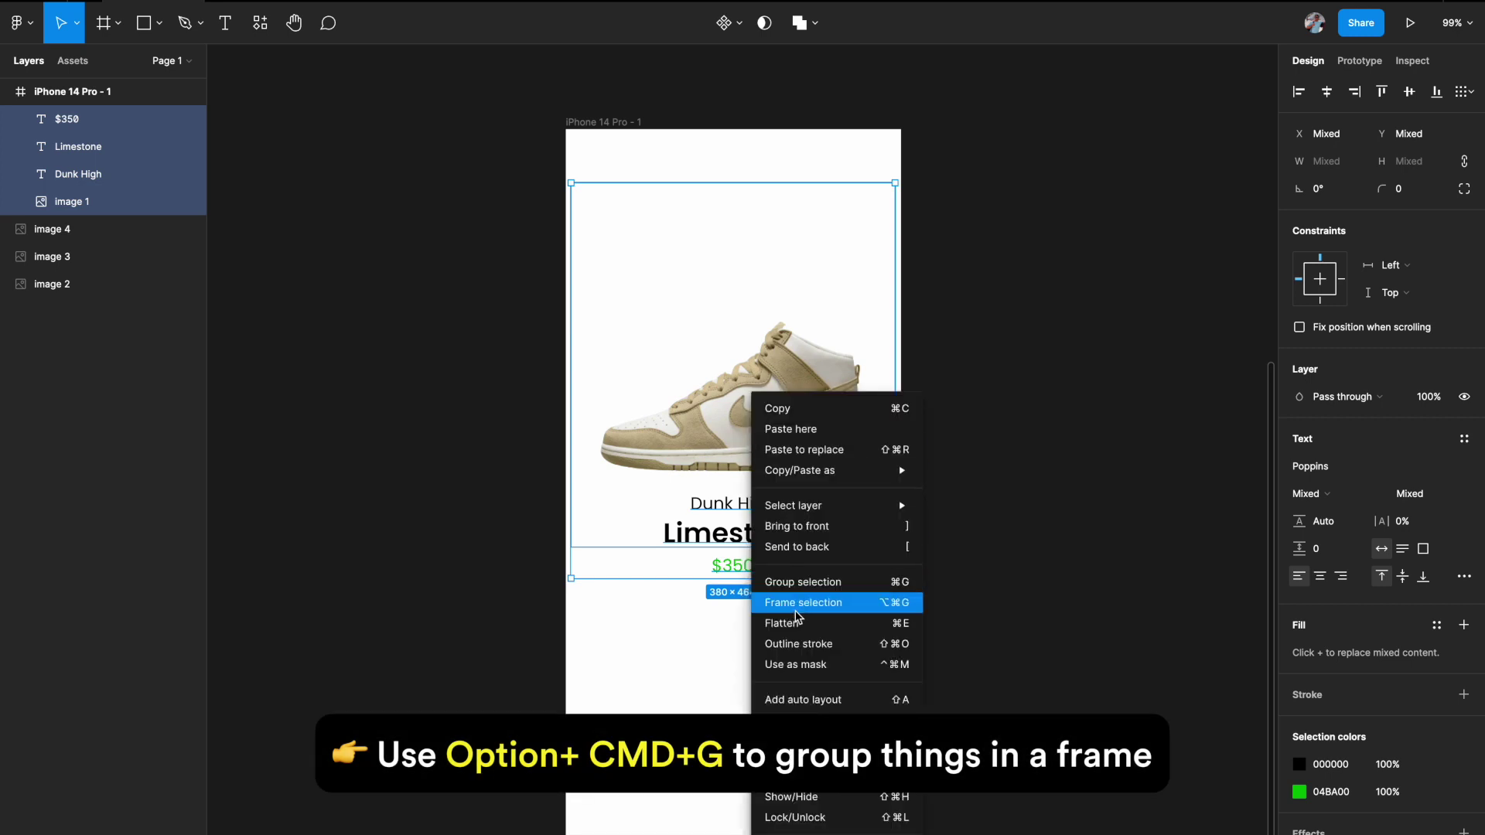
left_click(943, 545)
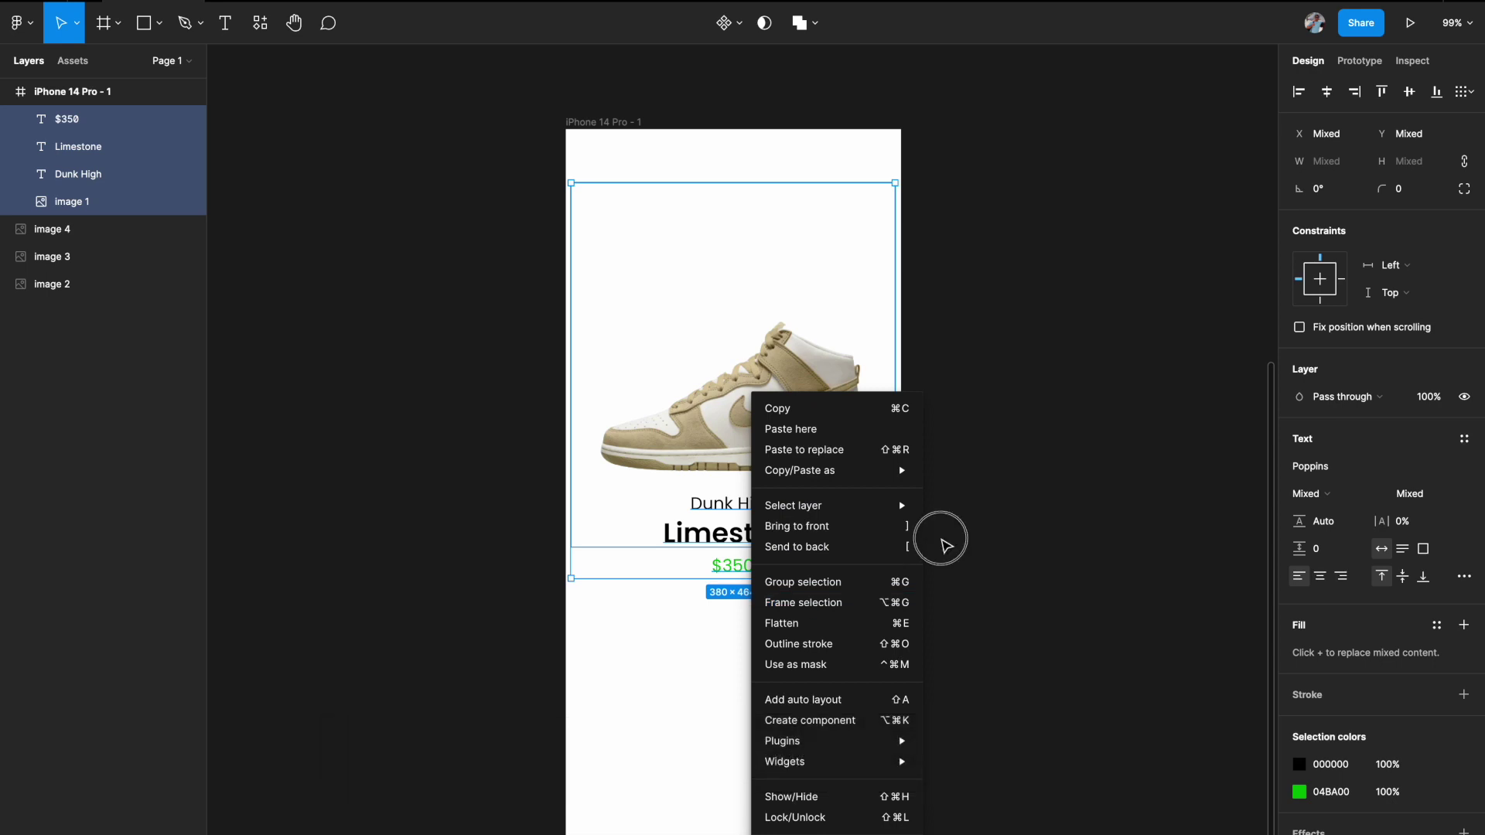
mouse_move(842, 525)
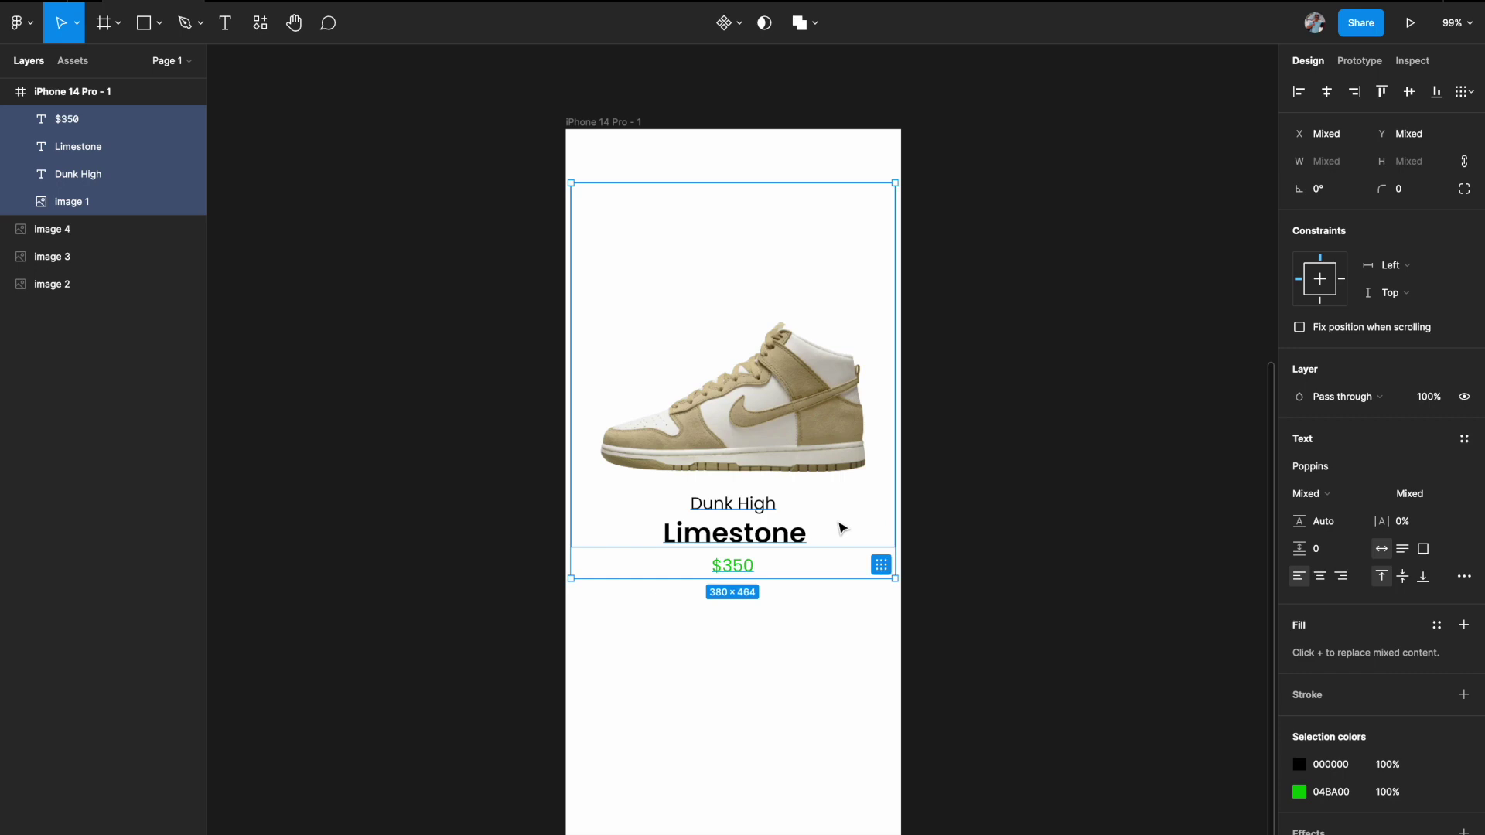
key("ctrl+alt+g")
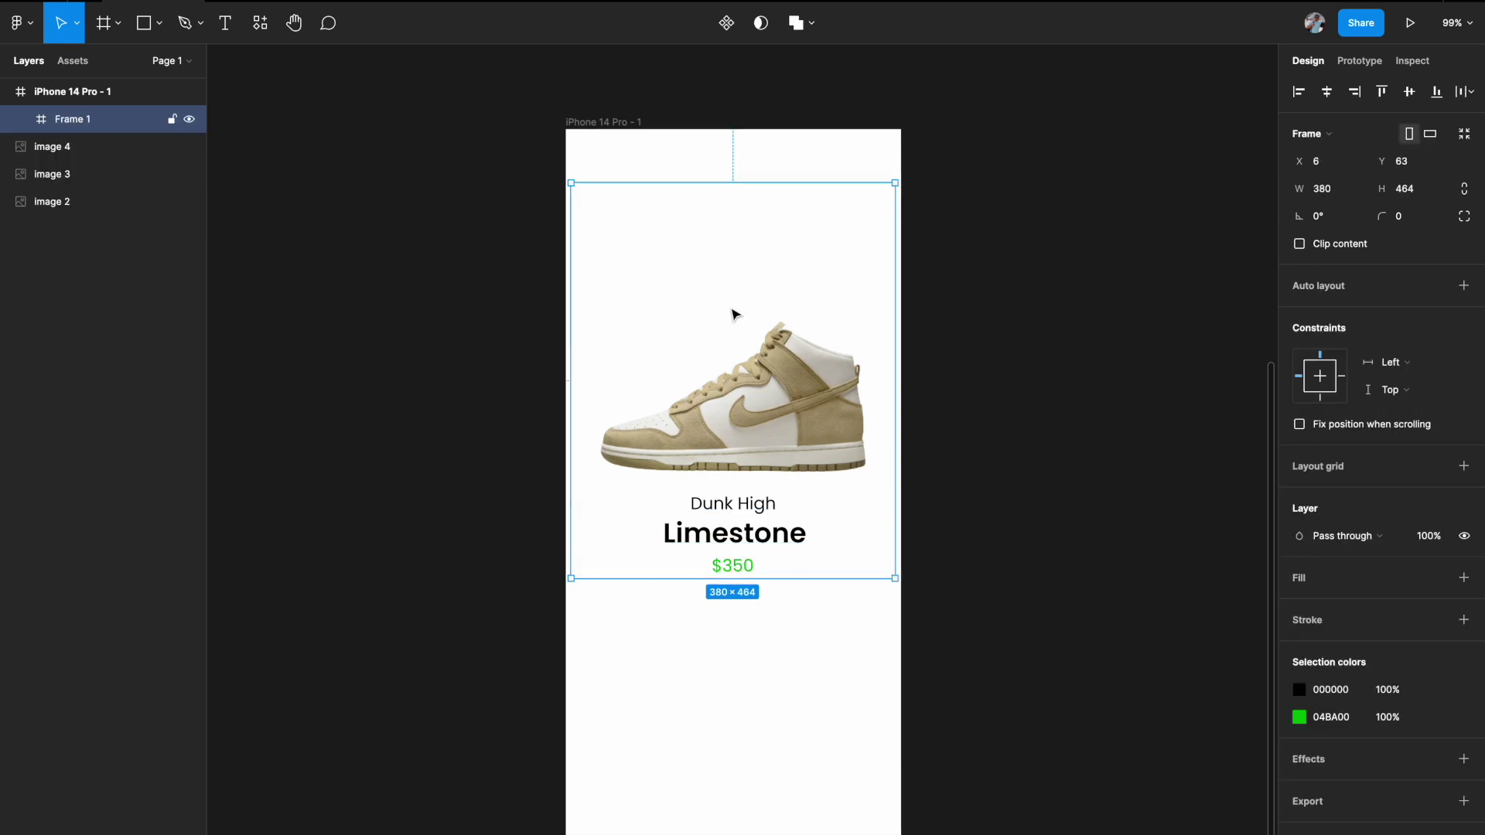
scroll(735, 313, "down", 5)
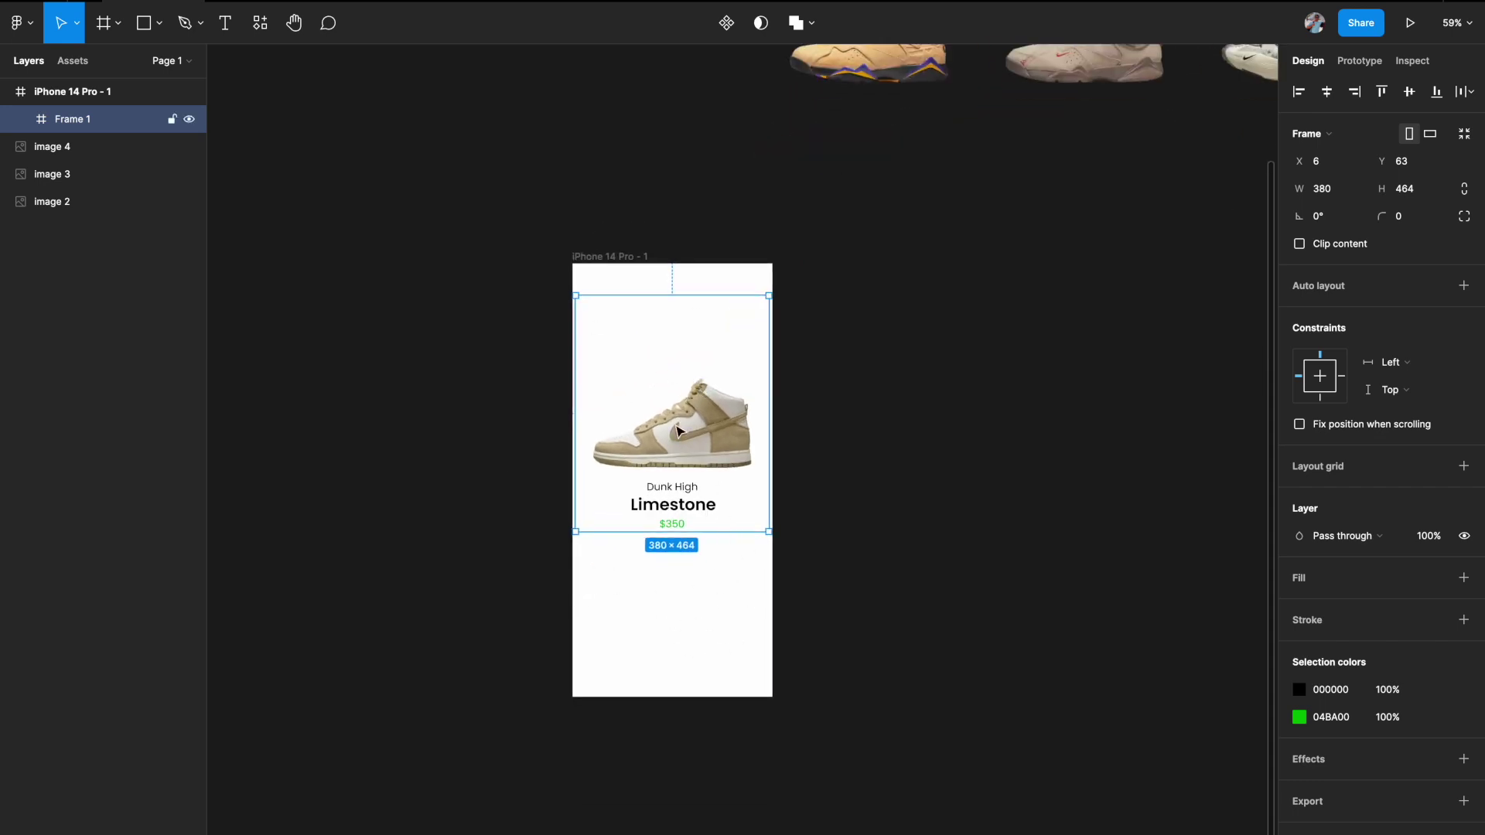
scroll(673, 432, "right", 2)
scroll(673, 432, "up", 1)
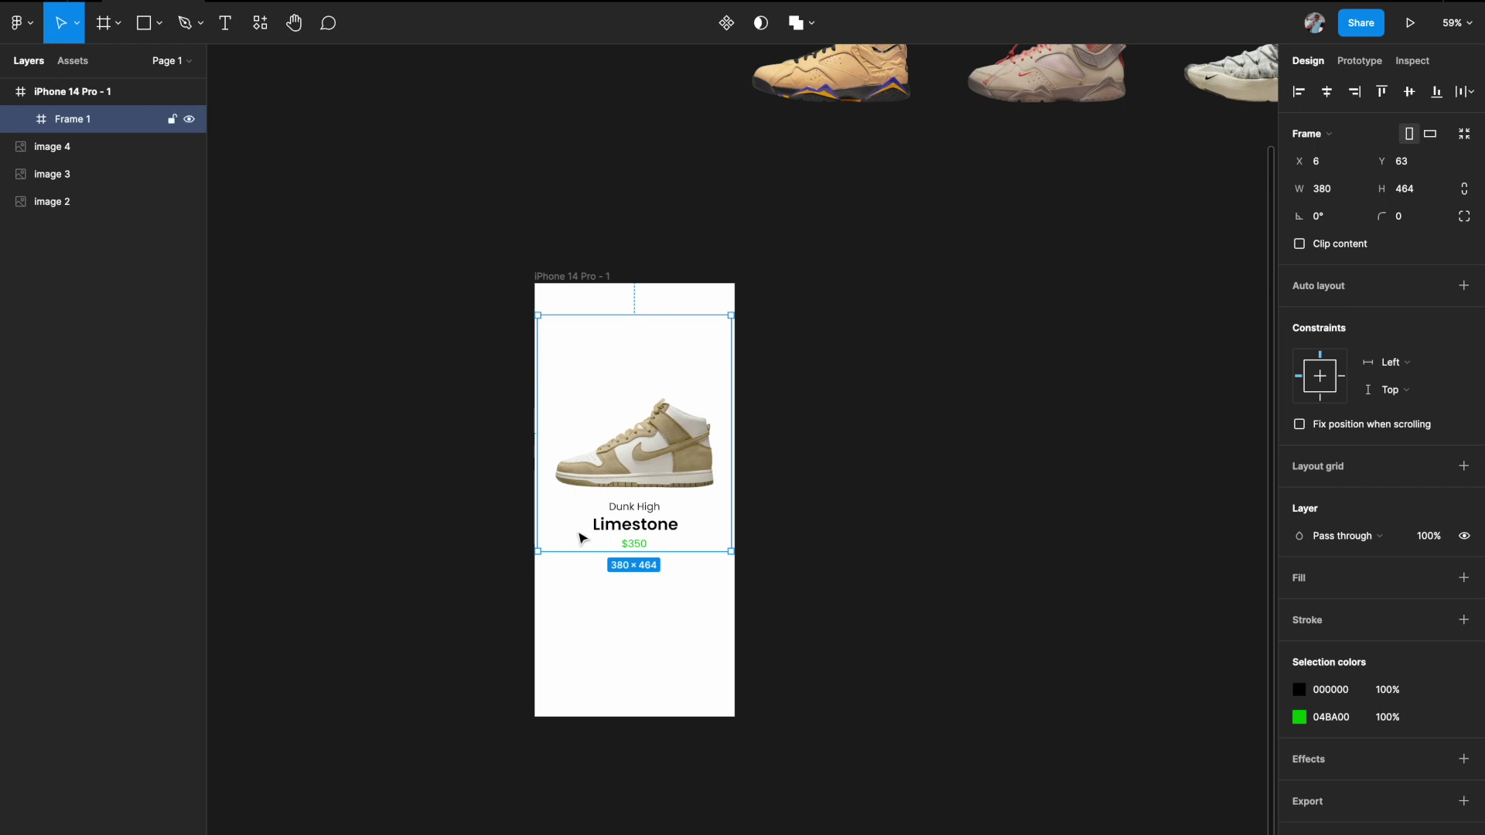
scroll(582, 538, "up", 3)
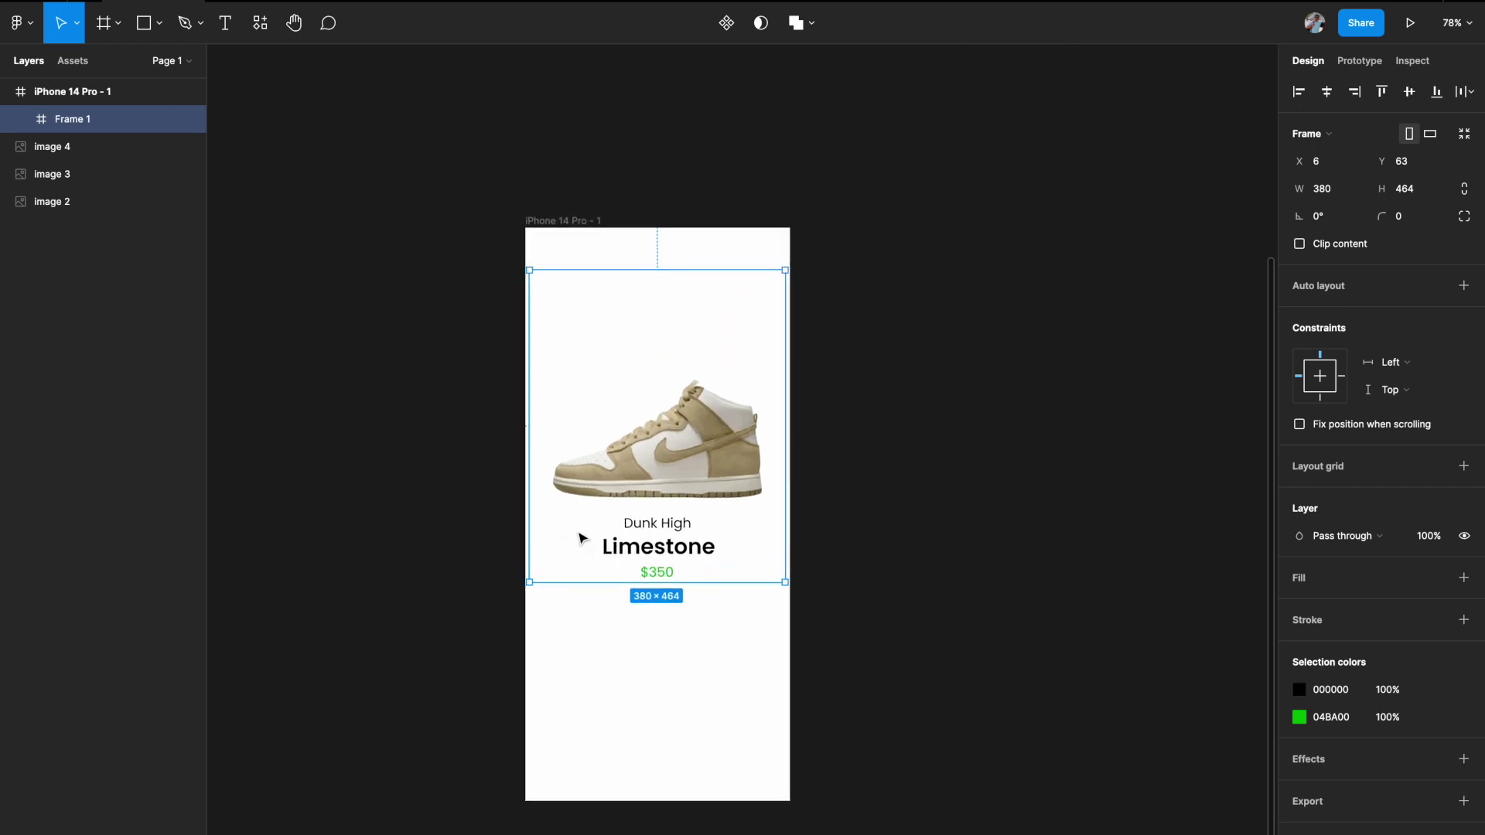
scroll(666, 503, "up", 3)
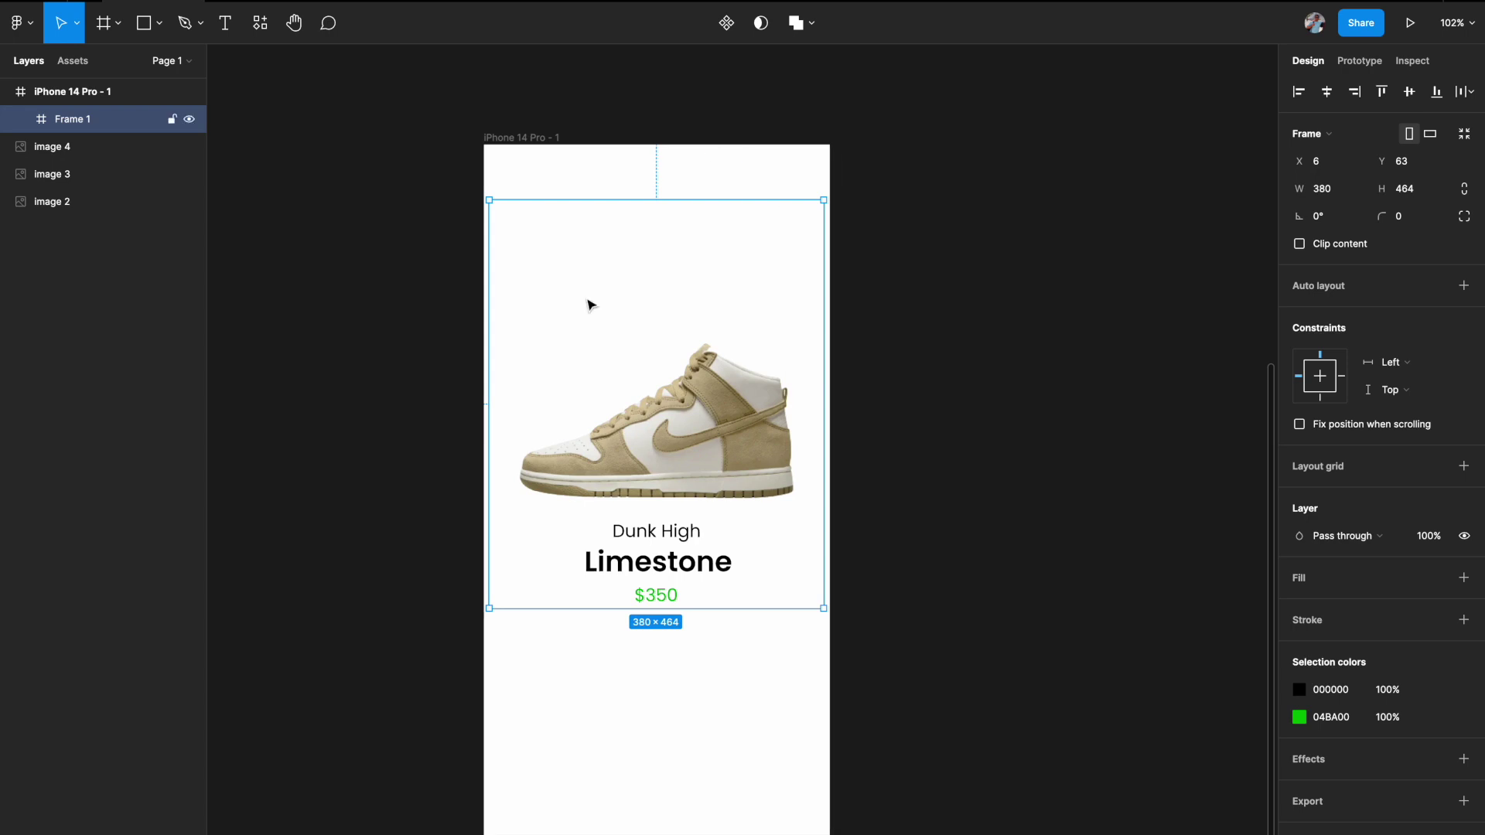
Widen the sneaker's product frame to 393 so it spans the phone screen from edge to edge at X 0.
left_click(827, 367)
left_click(824, 413)
left_click_drag(823, 413, 830, 413)
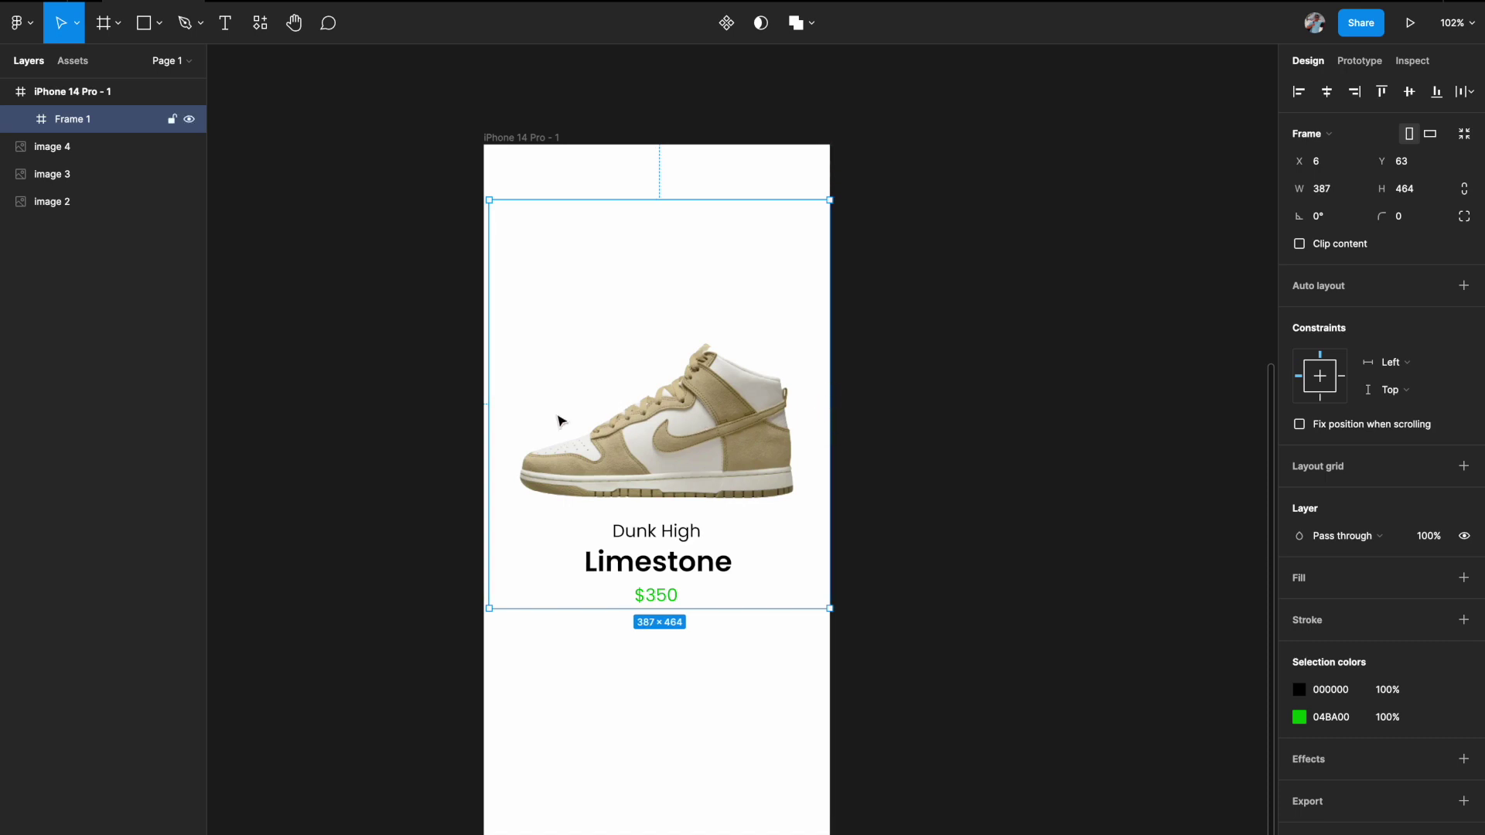
left_click_drag(488, 399, 482, 399)
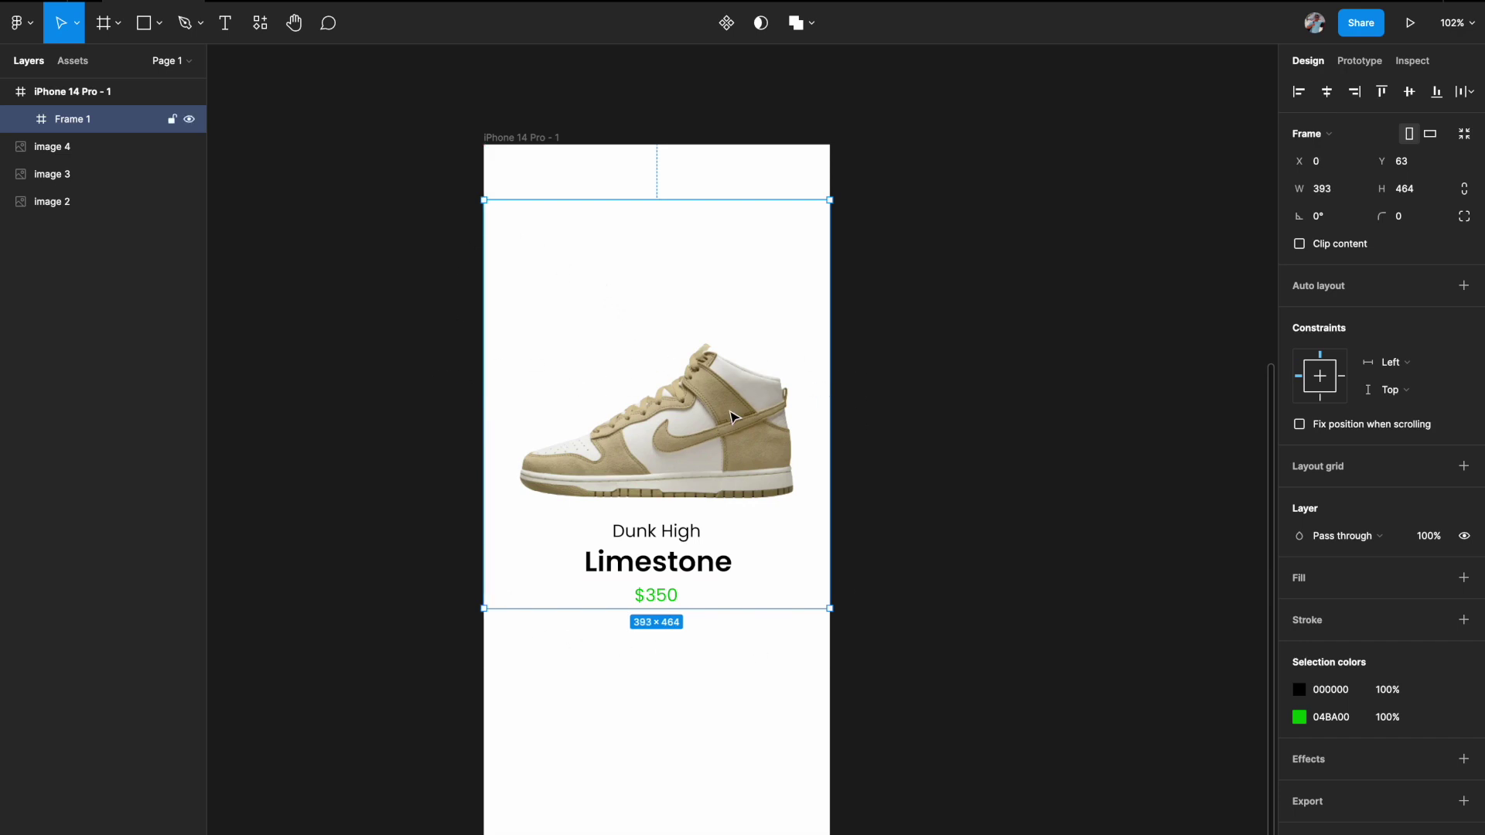
Move the product frame out of the iPhone 14 Pro frame onto the empty canvas and give it a white FFFFFF fill.
left_click(536, 136)
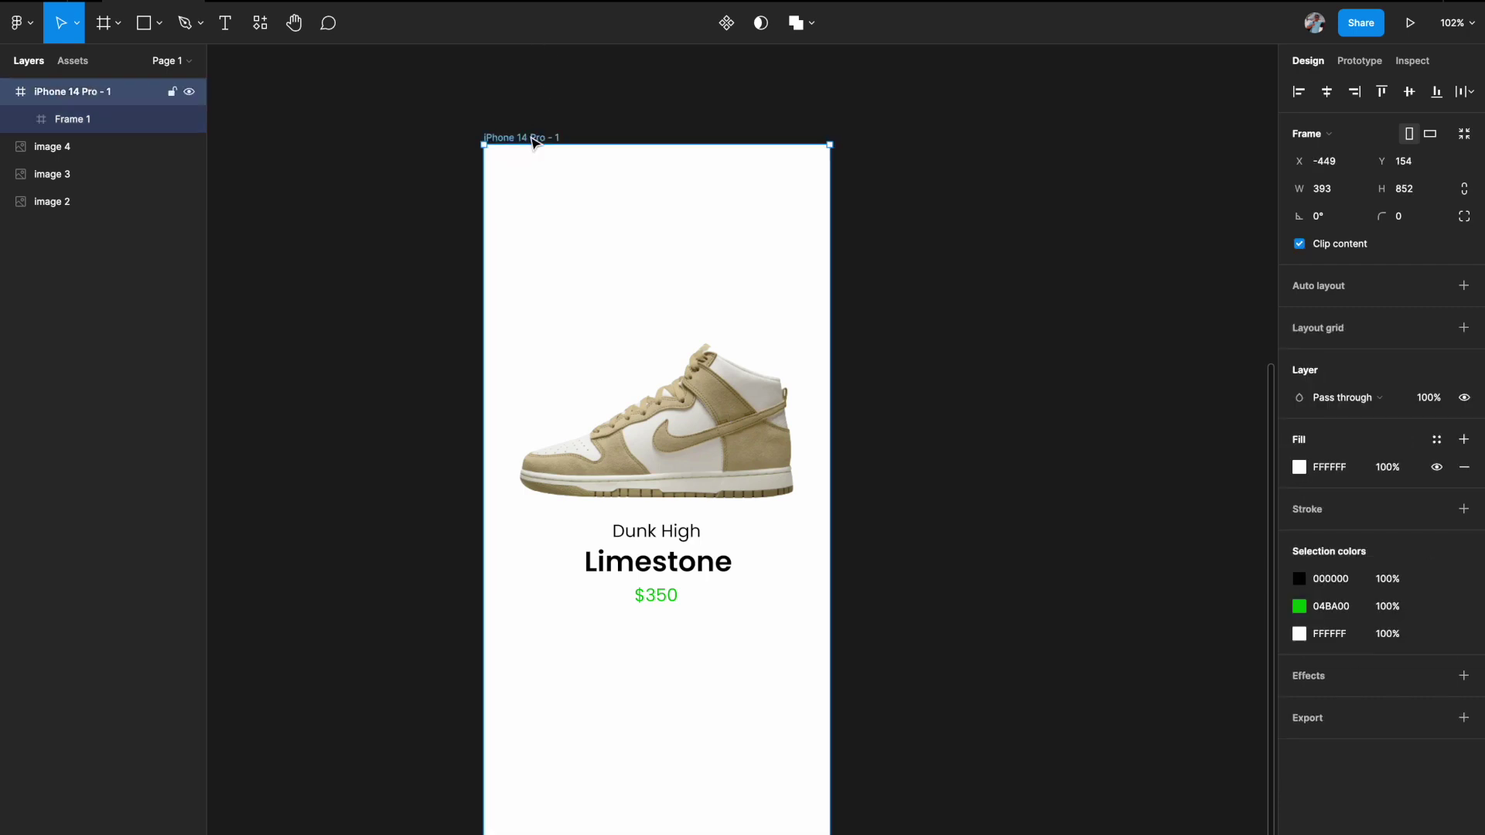
scroll(534, 139, "down", 3)
left_click(585, 375)
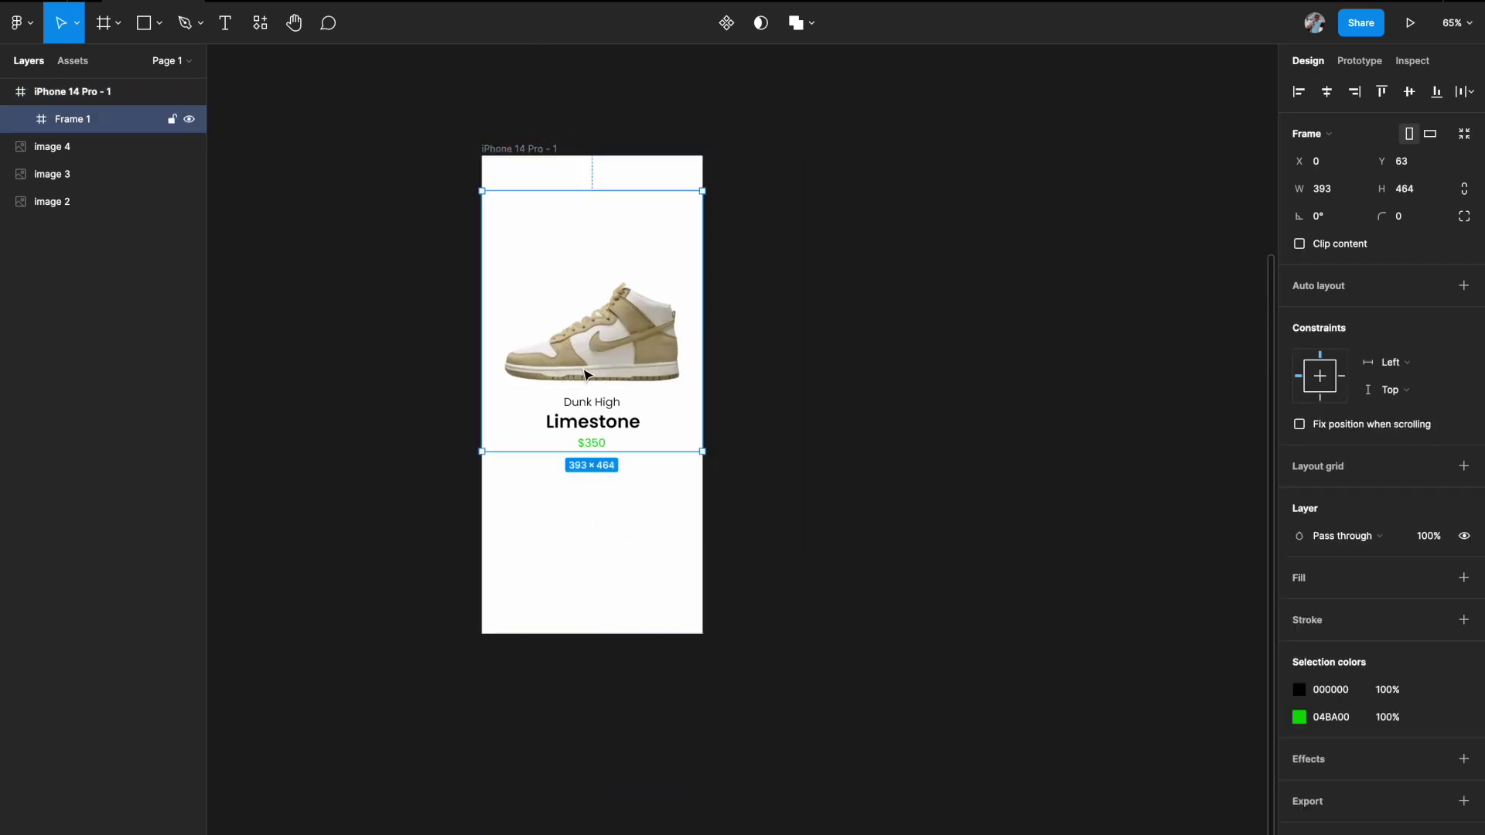
left_click_drag(577, 366, 939, 355)
scroll(938, 355, "right", 2)
scroll(938, 355, "up", 1)
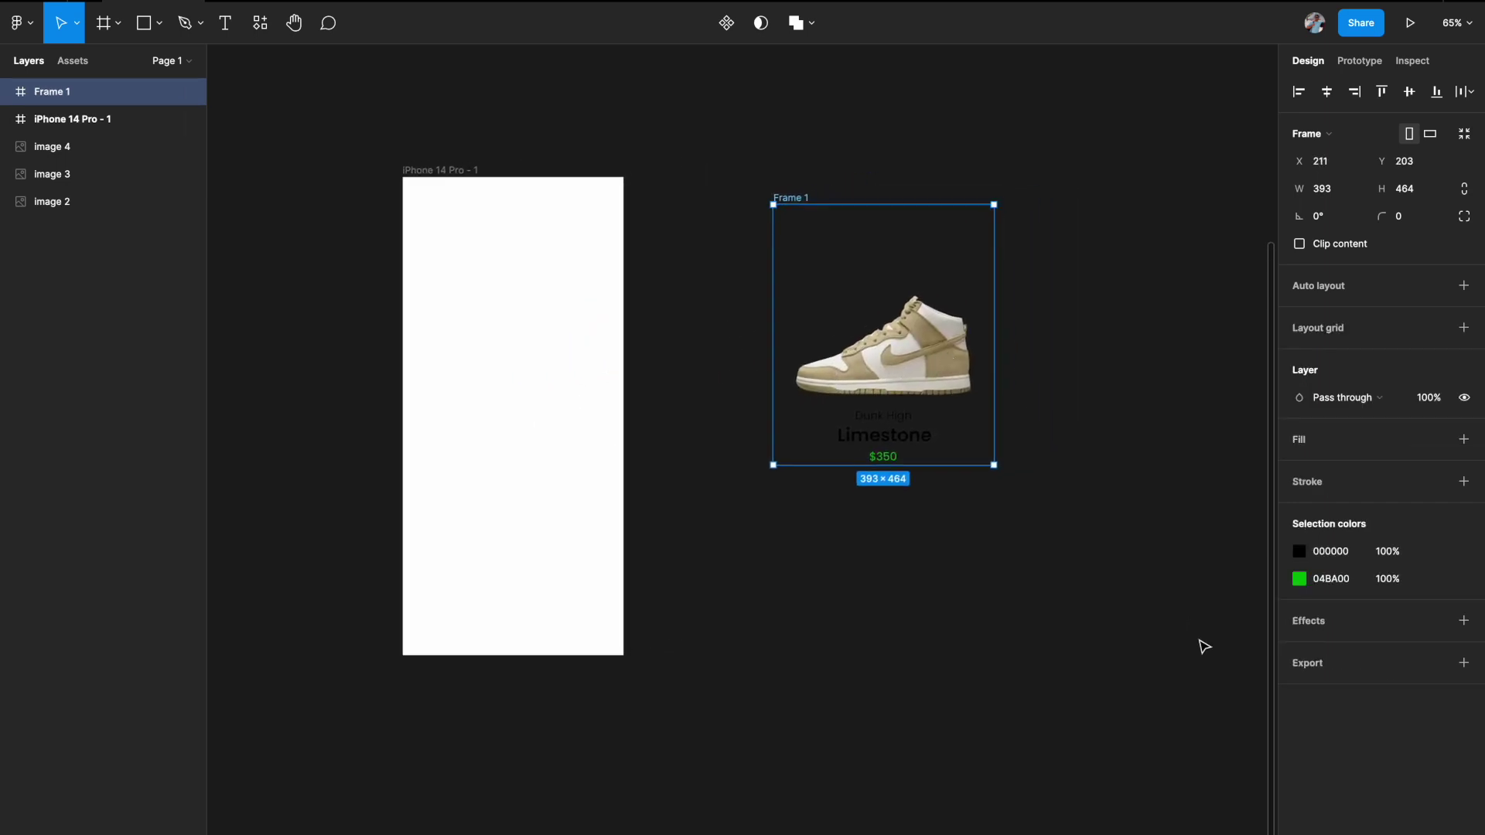
left_click(1464, 440)
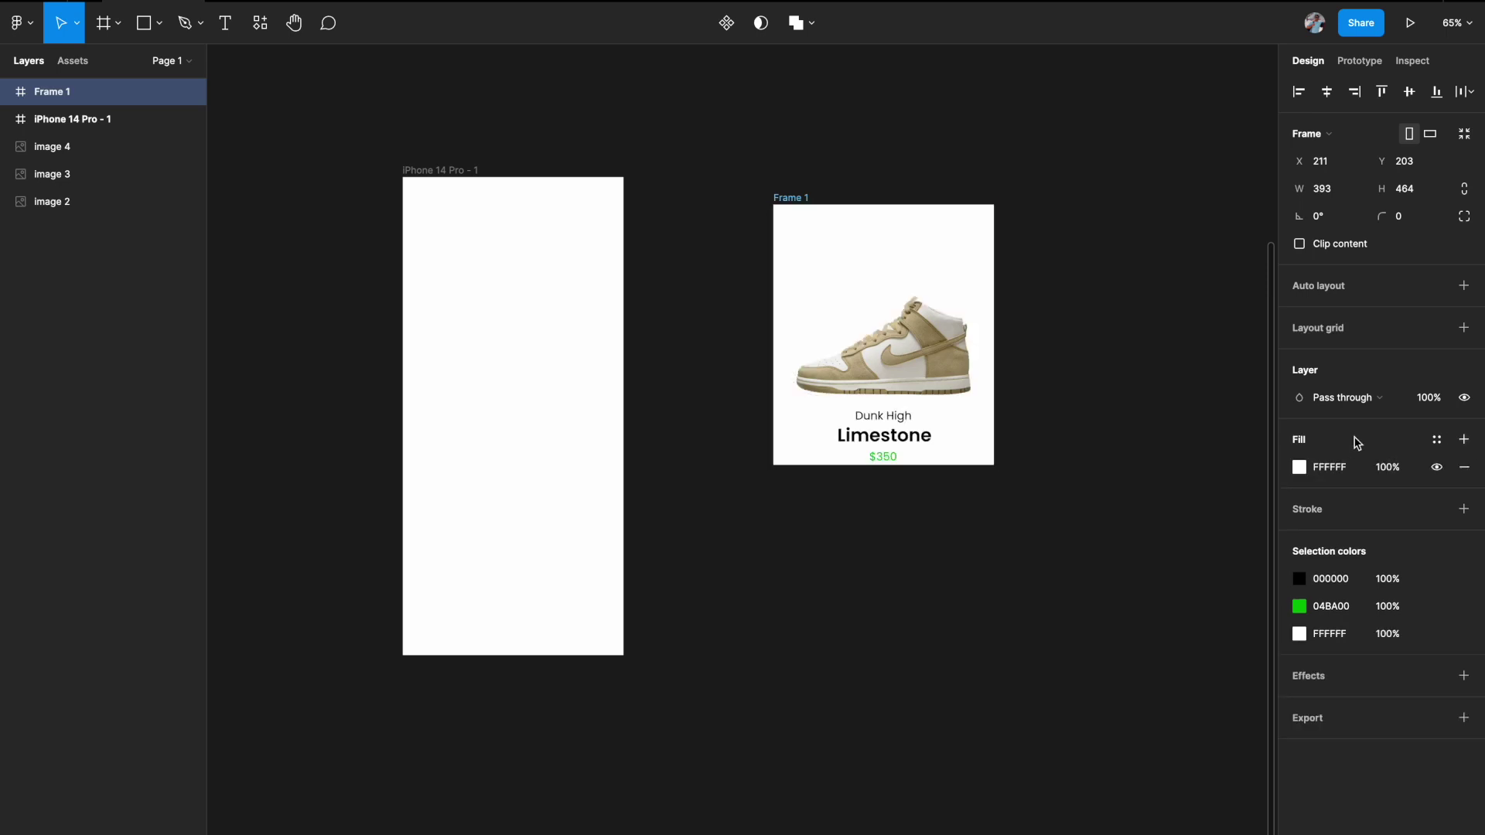
Move the empty iPhone 14 Pro frame far down the canvas and place the product frame below the sneaker images at X -144, Y 141.
scroll(1107, 468, "down", 3)
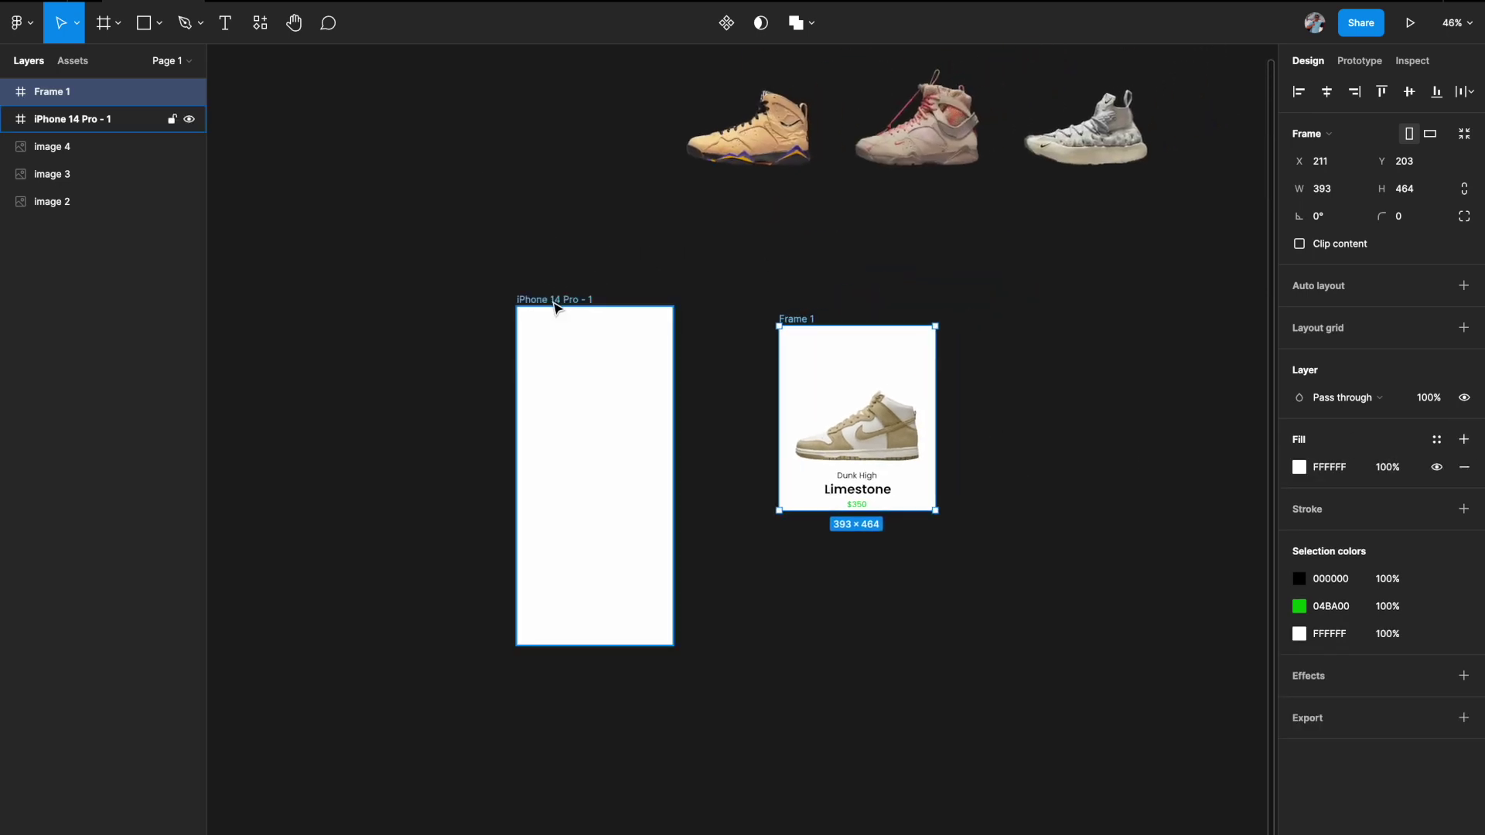
left_click_drag(553, 307, 622, 828)
scroll(686, 452, "up", 3)
left_click_drag(819, 272, 650, 246)
left_click(590, 270)
scroll(589, 270, "up", 2)
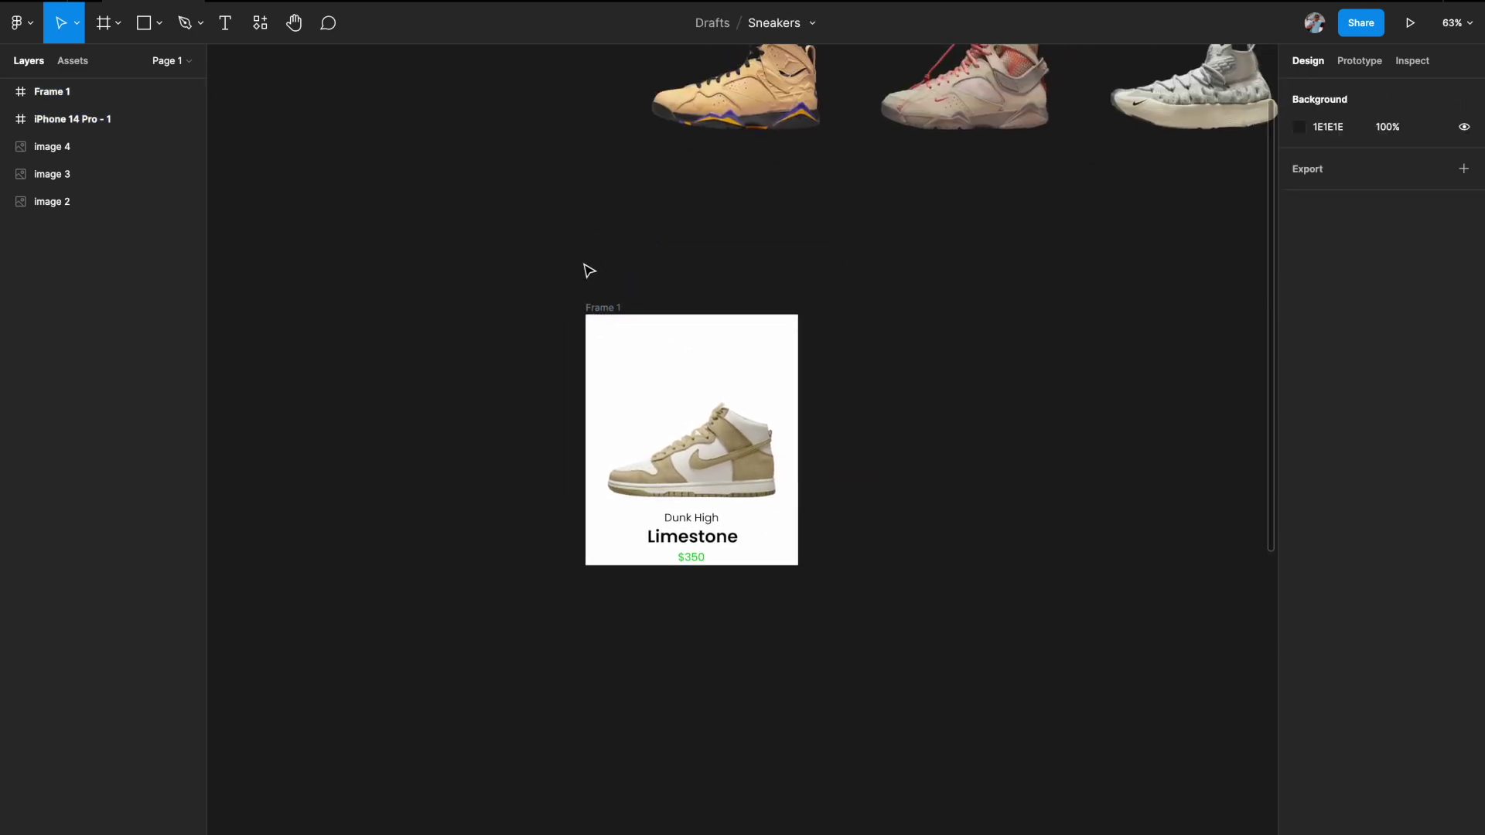
scroll(583, 289, "down", 1)
scroll(584, 288, "right", 1)
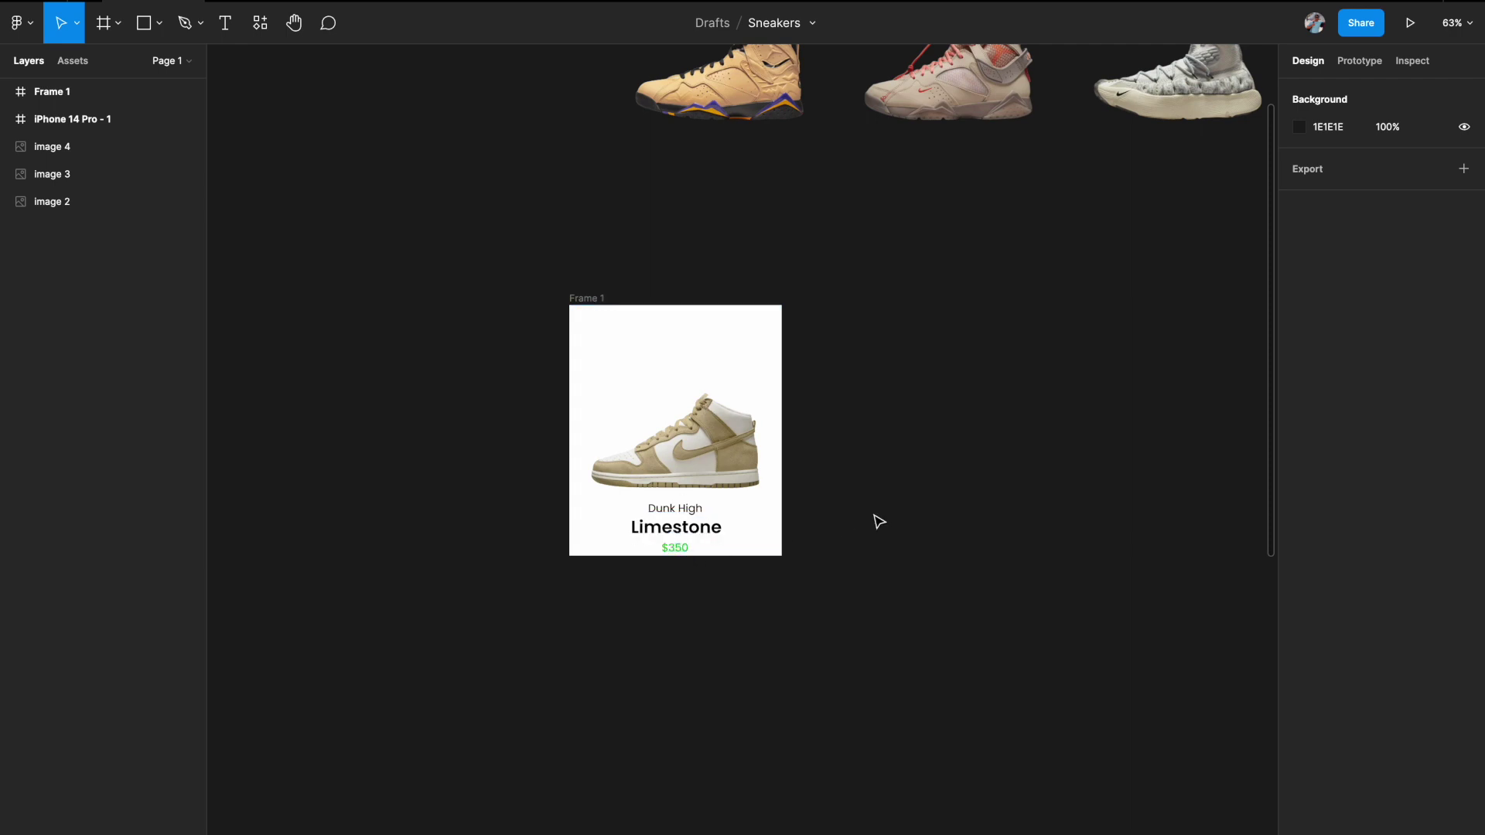
Select the Limestone product frame with the remaining sneaker images in view.
scroll(746, 382, "down", 3)
left_click(692, 193)
scroll(905, 510, "down", 1)
scroll(905, 511, "right", 1)
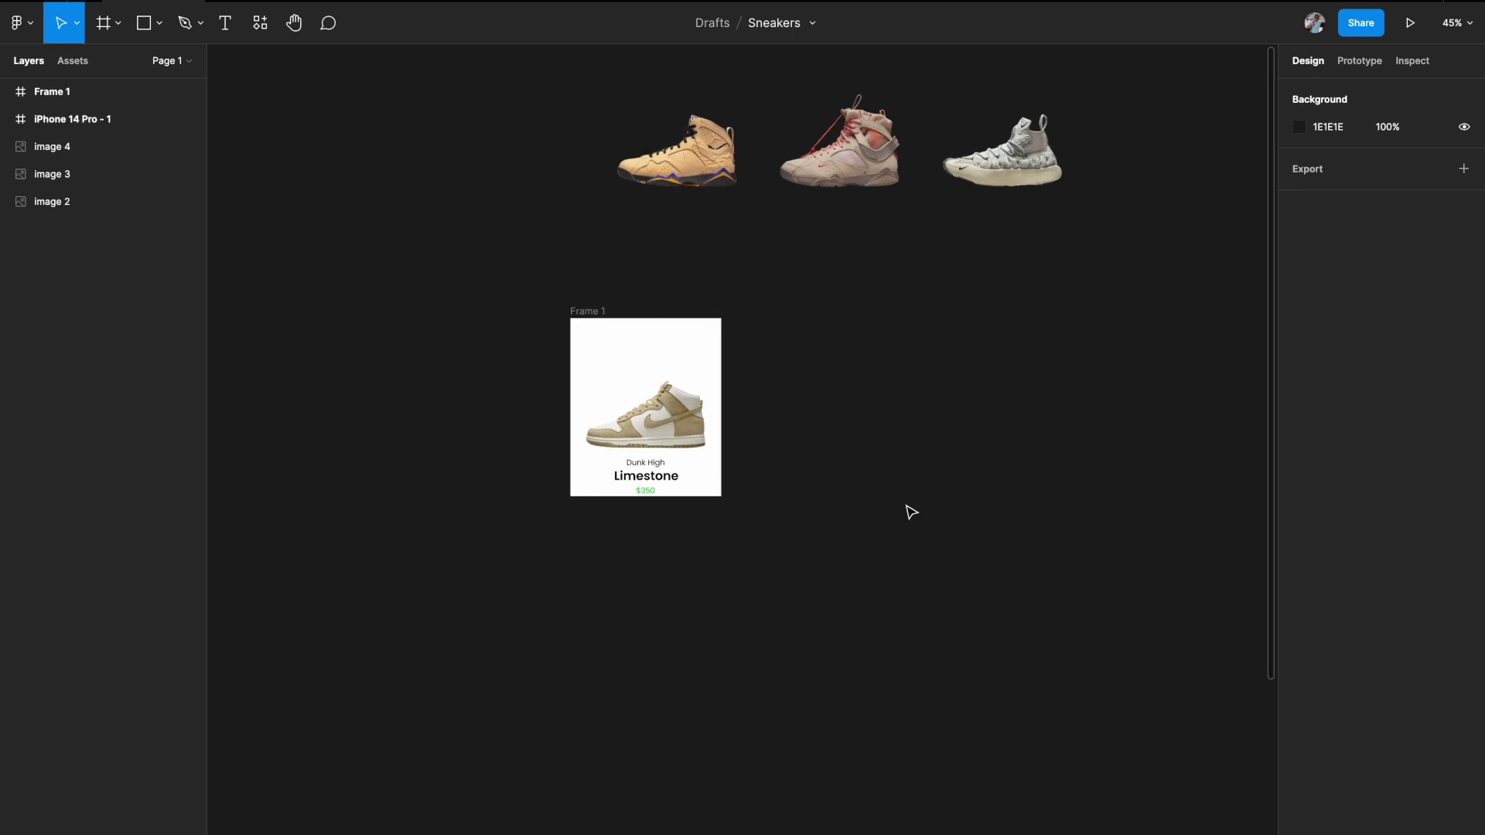
left_click(589, 311)
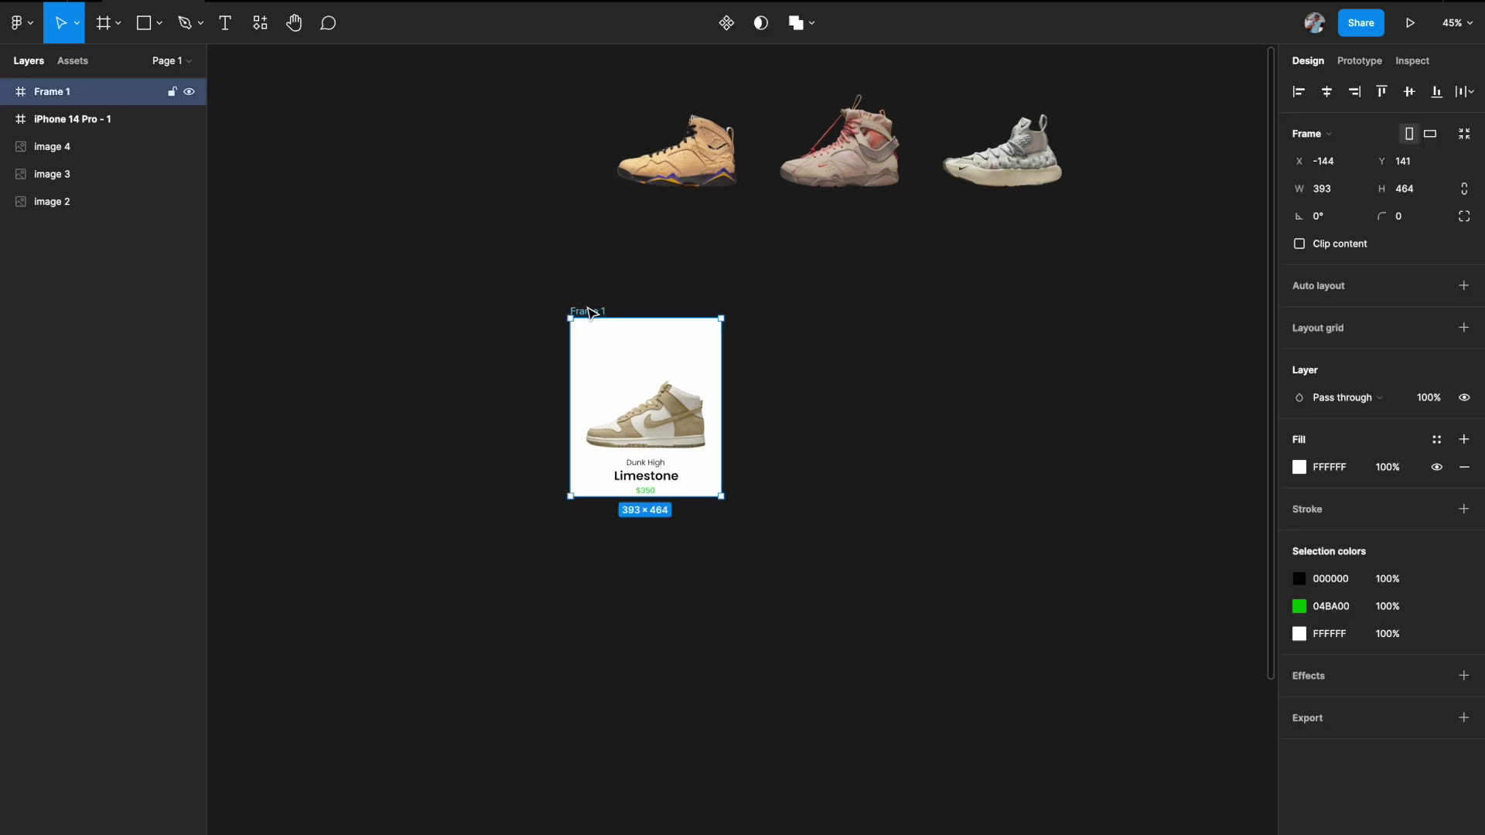
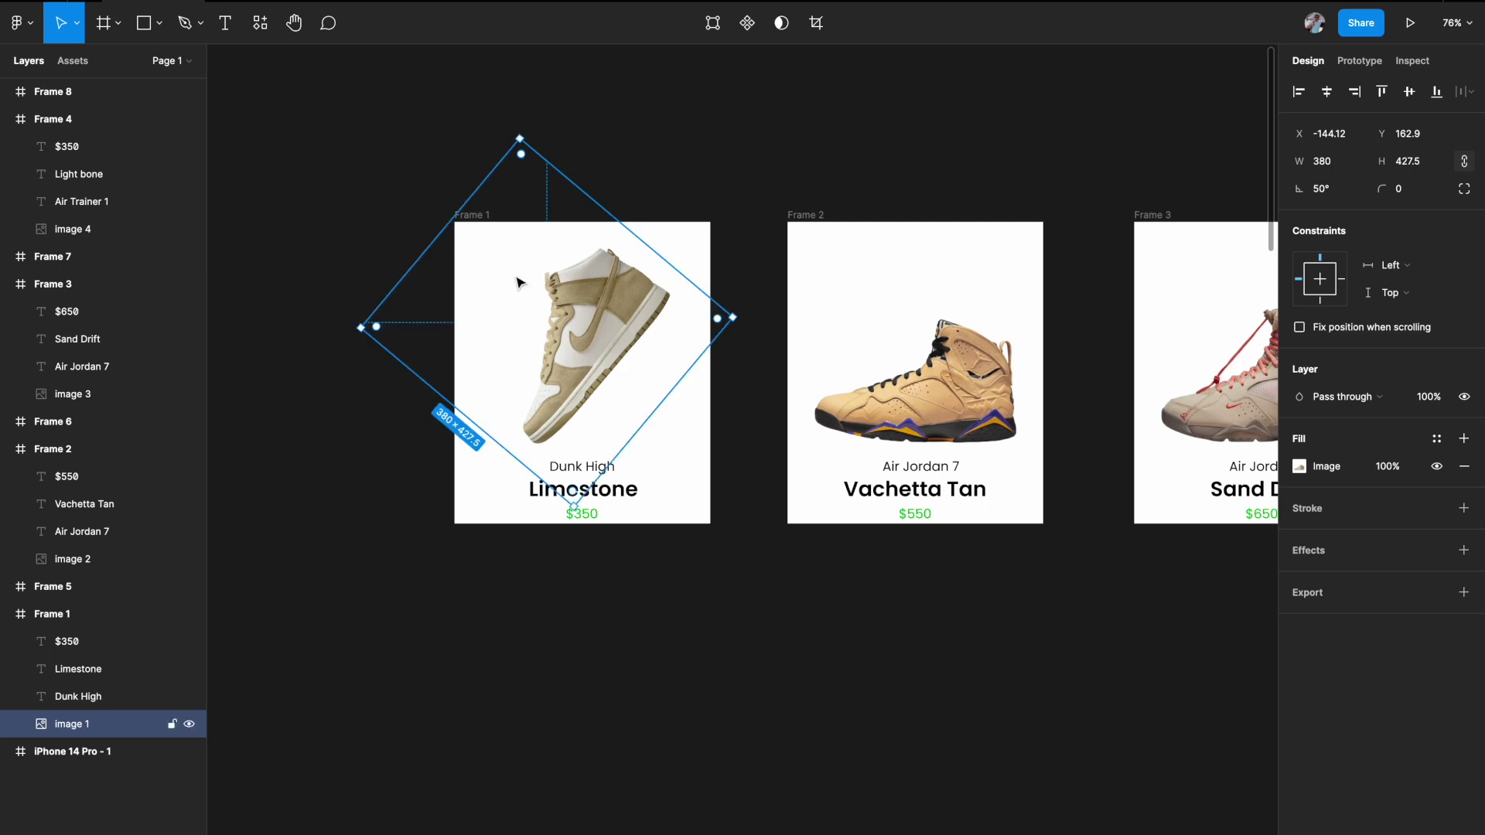
Scale the Vachetta Tan, Sand Drift and Light bone frames down together to 310 × 366 each.
left_click(403, 213)
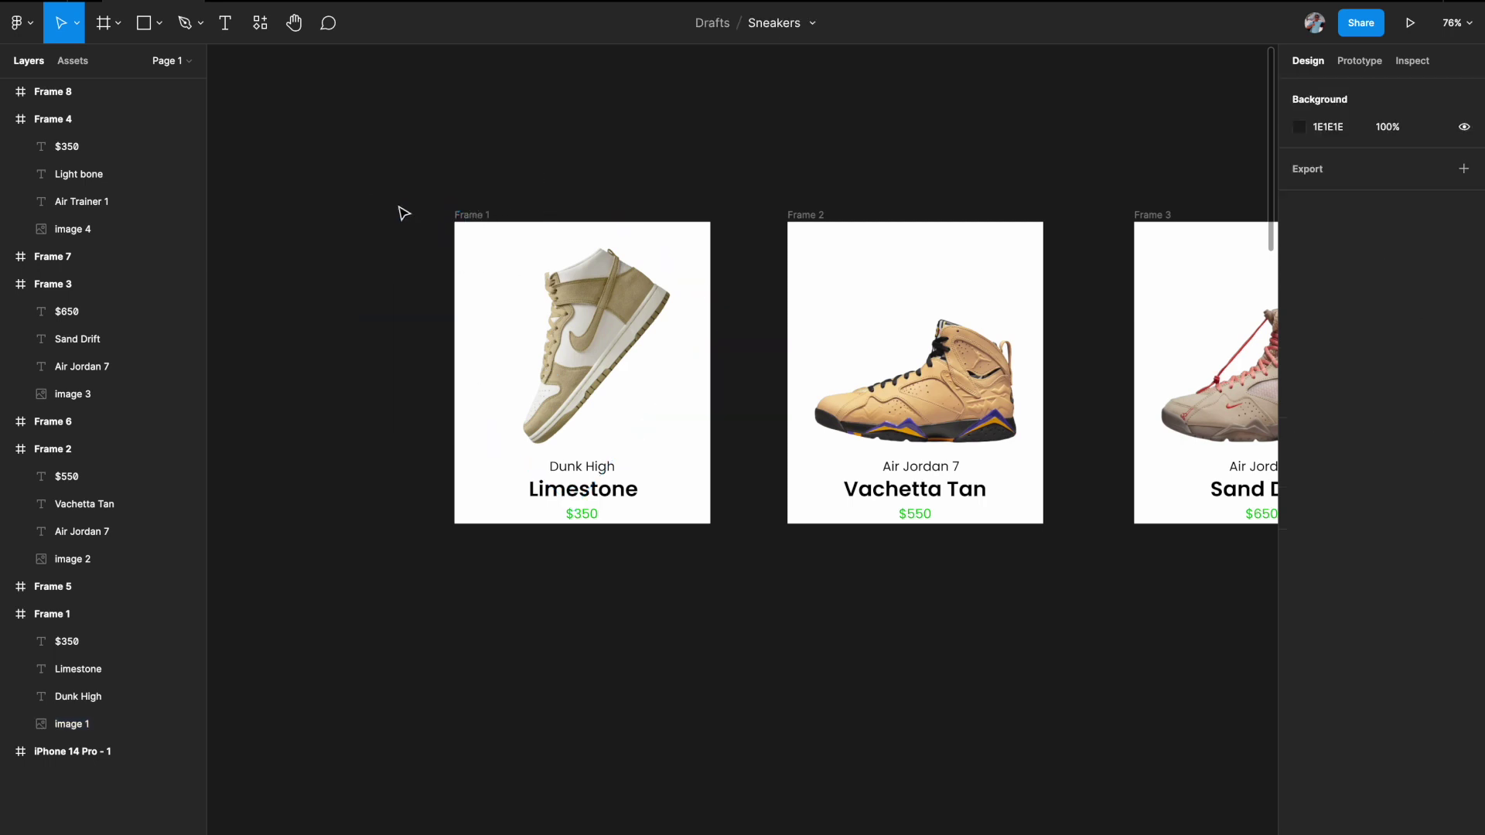
scroll(403, 213, "down", 2, "ctrl")
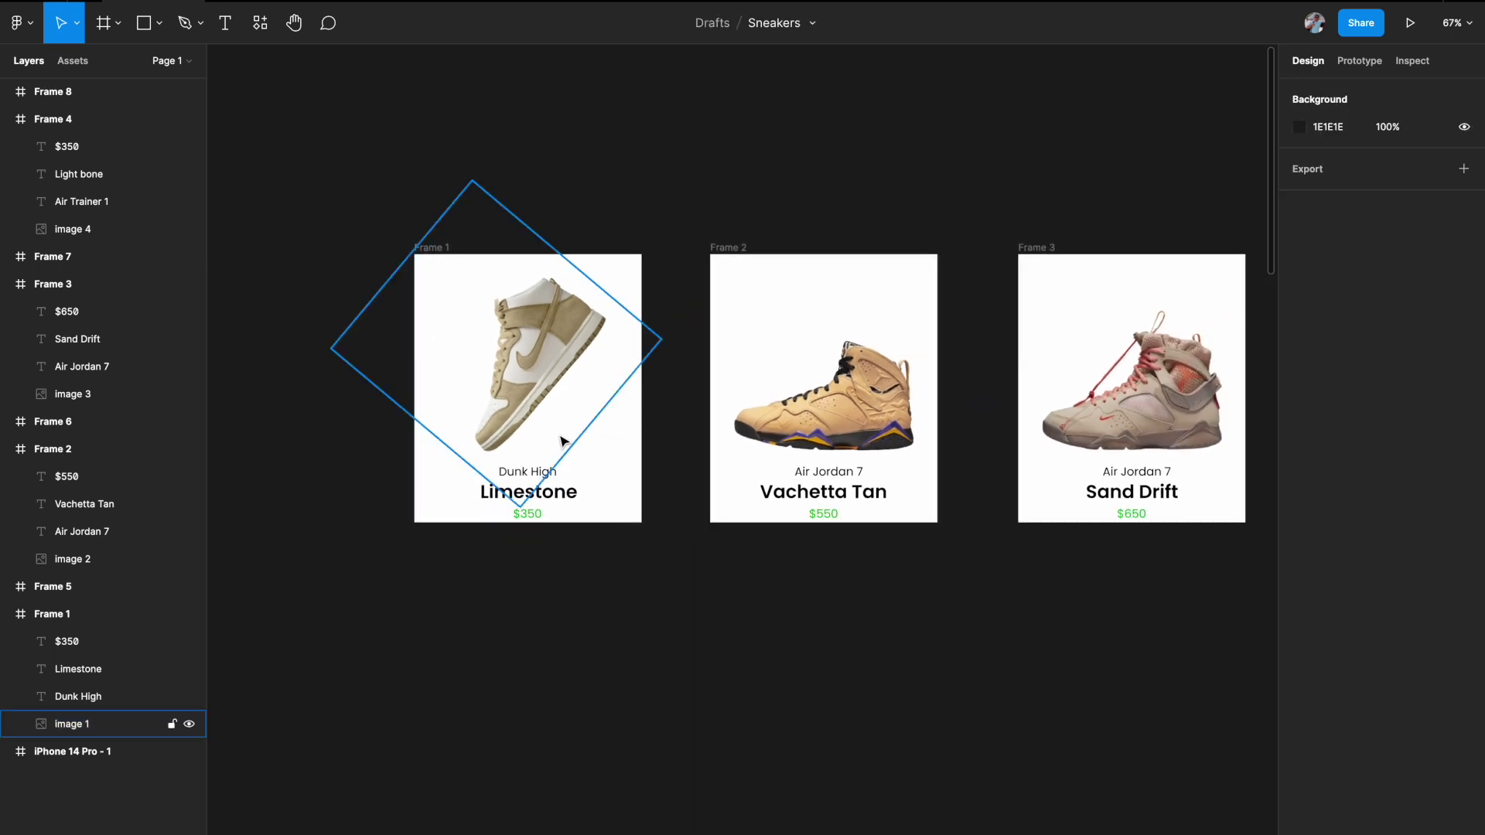
scroll(563, 439, "down", 1)
scroll(562, 440, "left", 1)
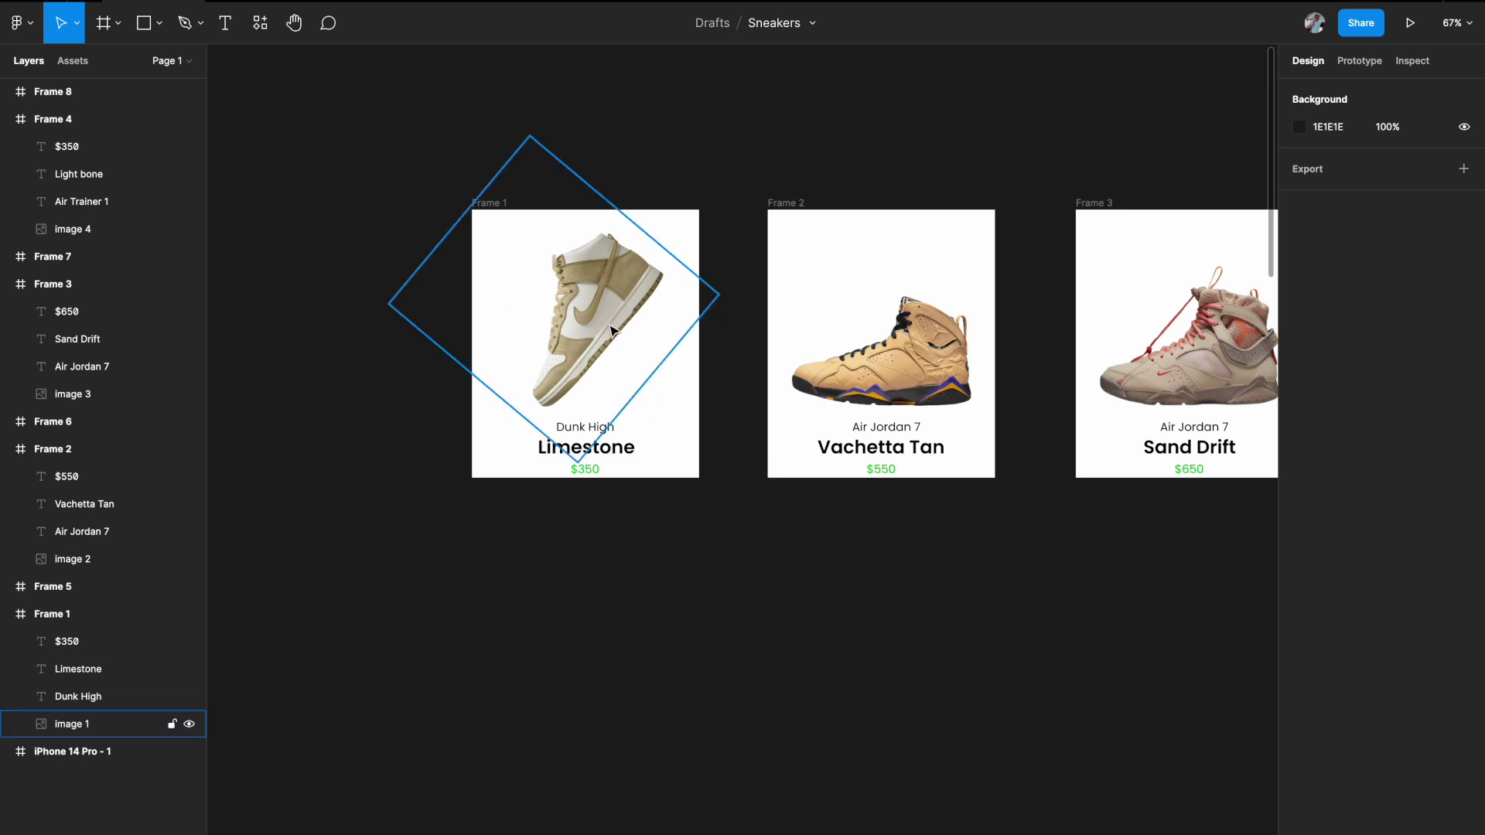
scroll(663, 537, "right", 1)
scroll(663, 537, "down", 3, "ctrl")
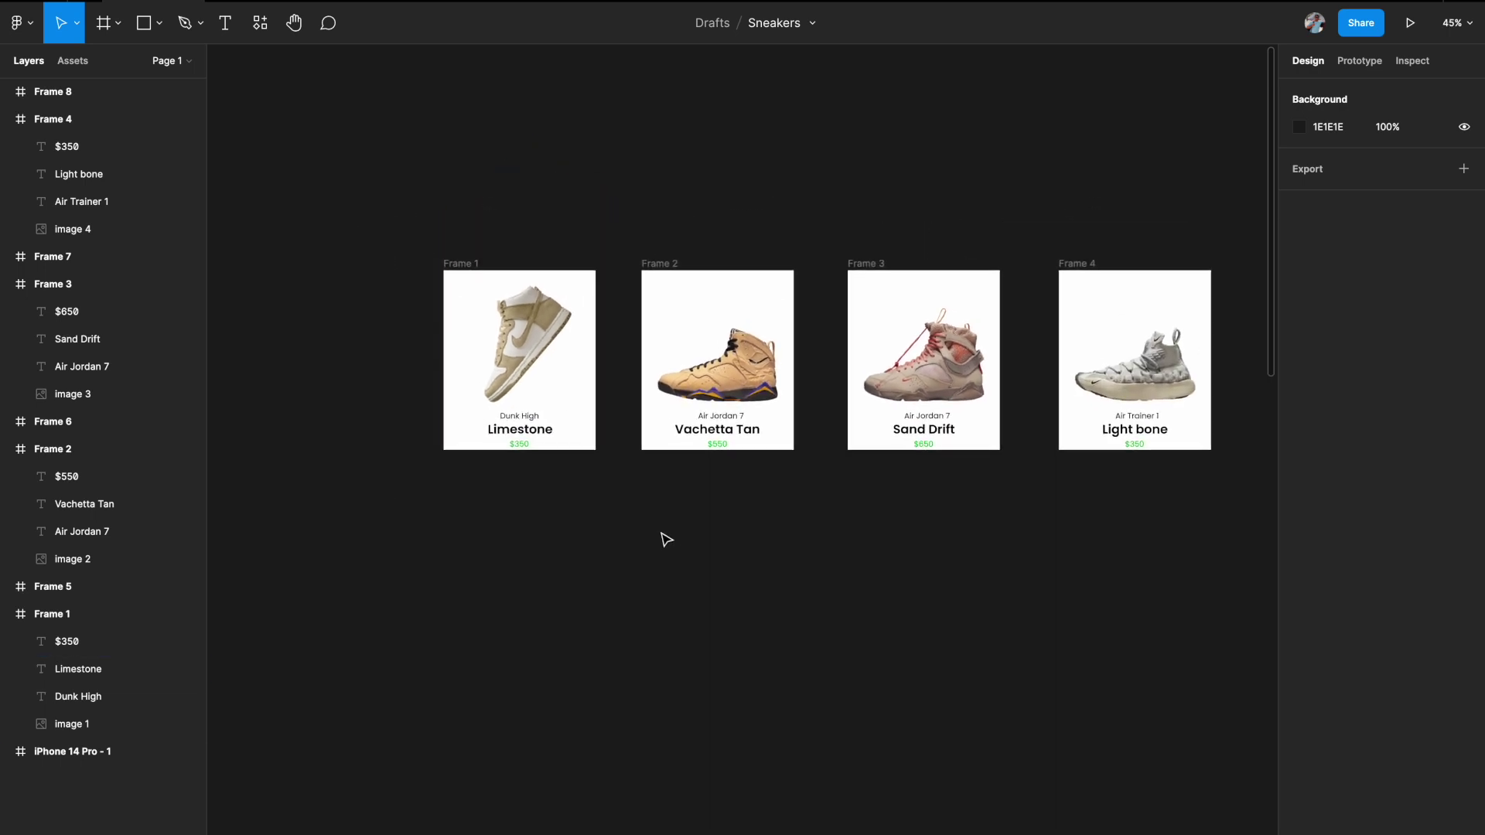
left_click(659, 262)
left_click(879, 268, "shift")
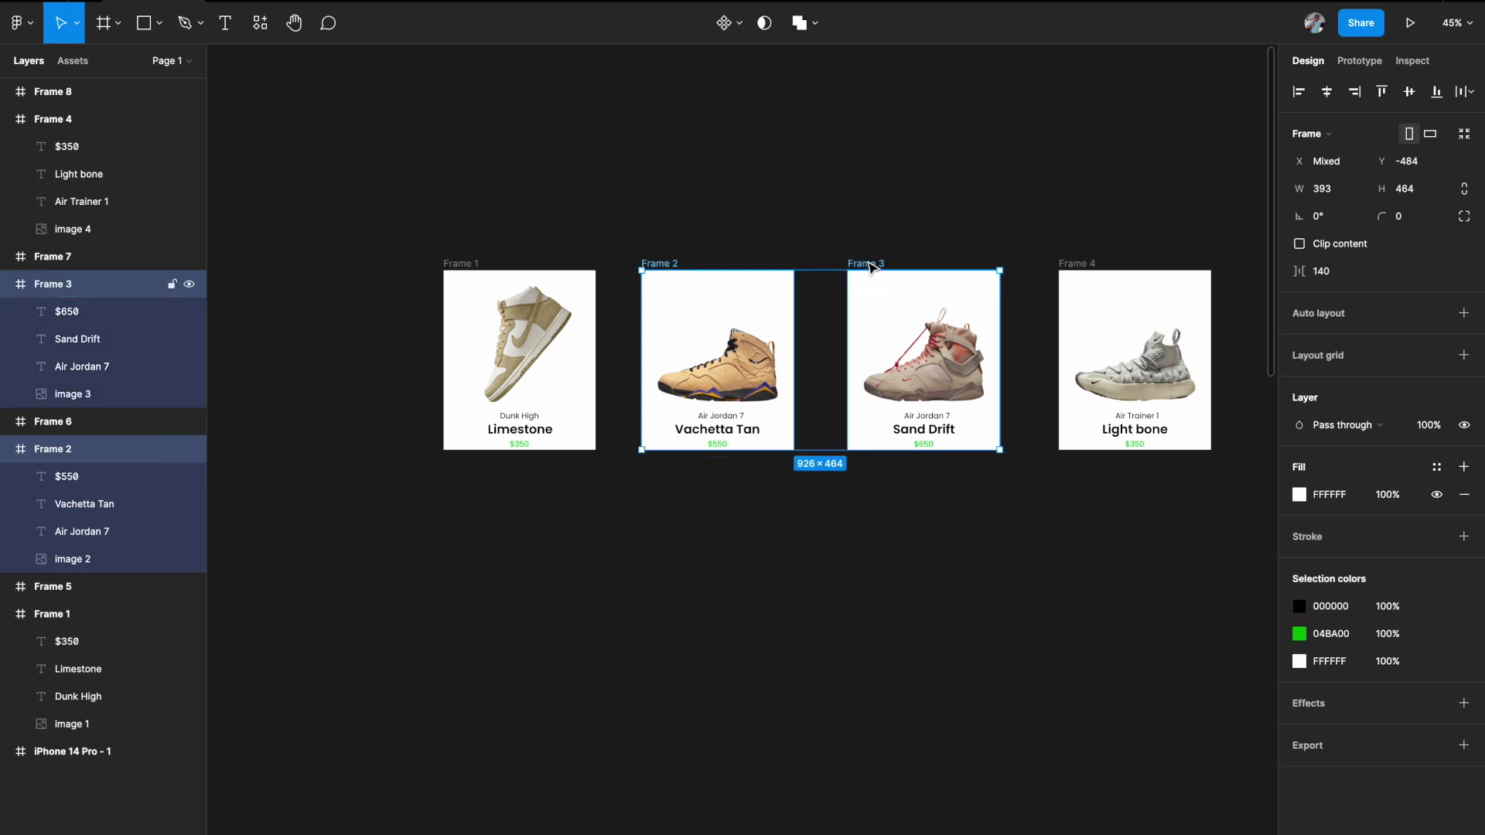
left_click(1071, 263, "shift")
scroll(896, 357, "down", 1, "ctrl")
scroll(896, 357, "down", 2, "ctrl")
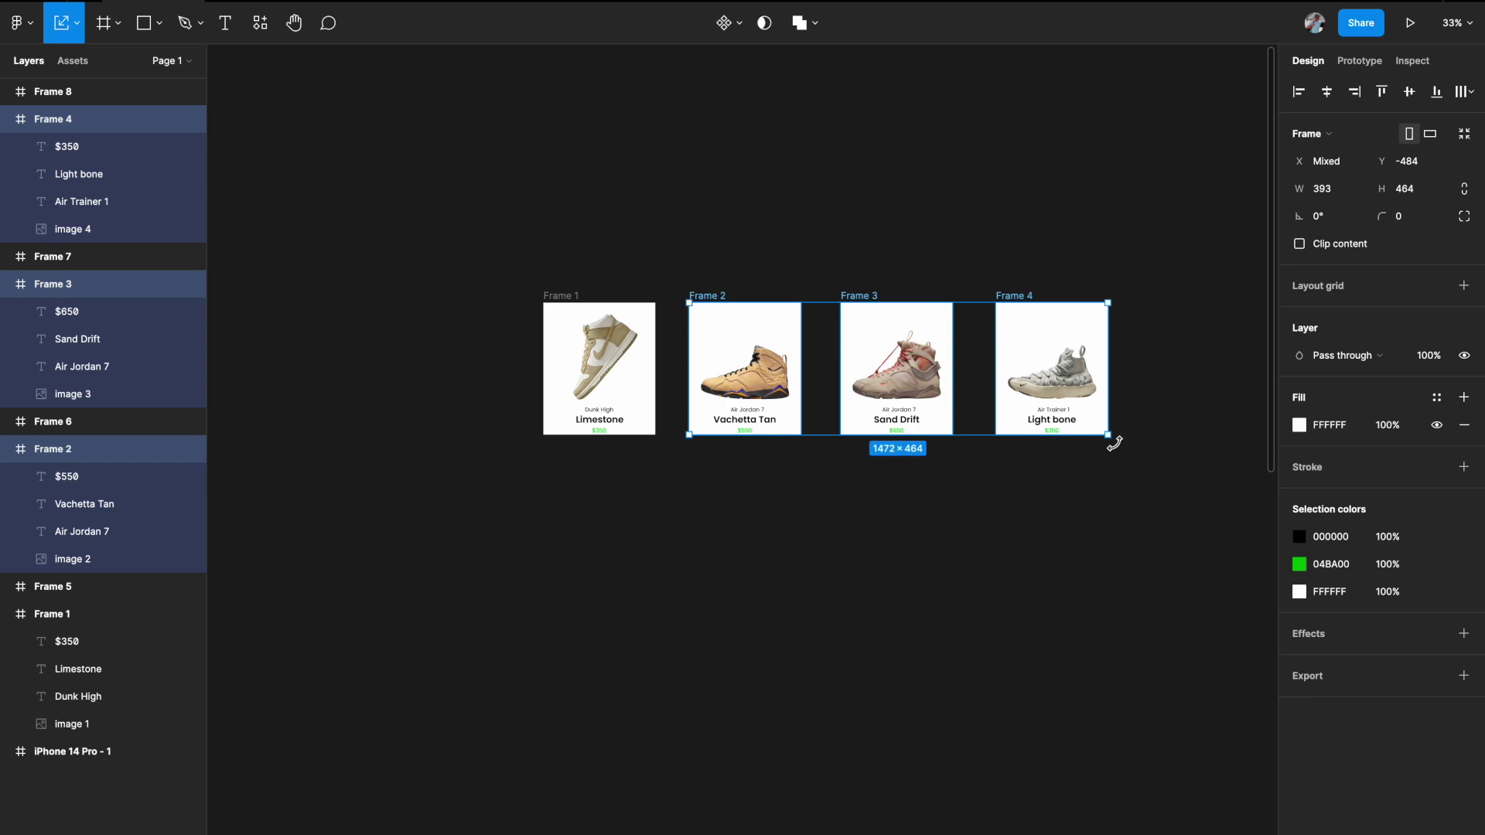
left_click_drag(1108, 434, 1007, 391)
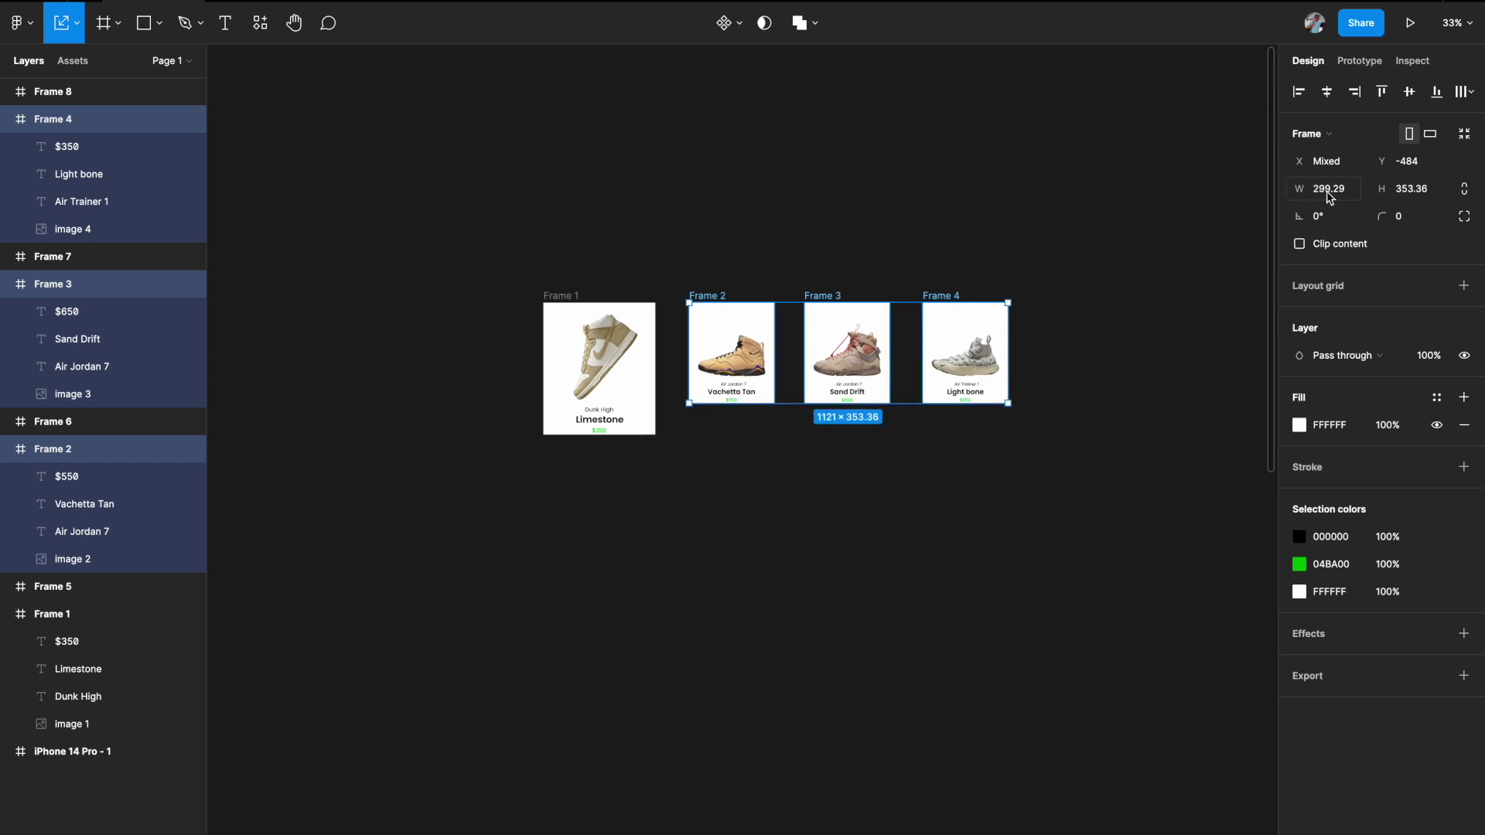
scroll(1110, 421, "up", 3)
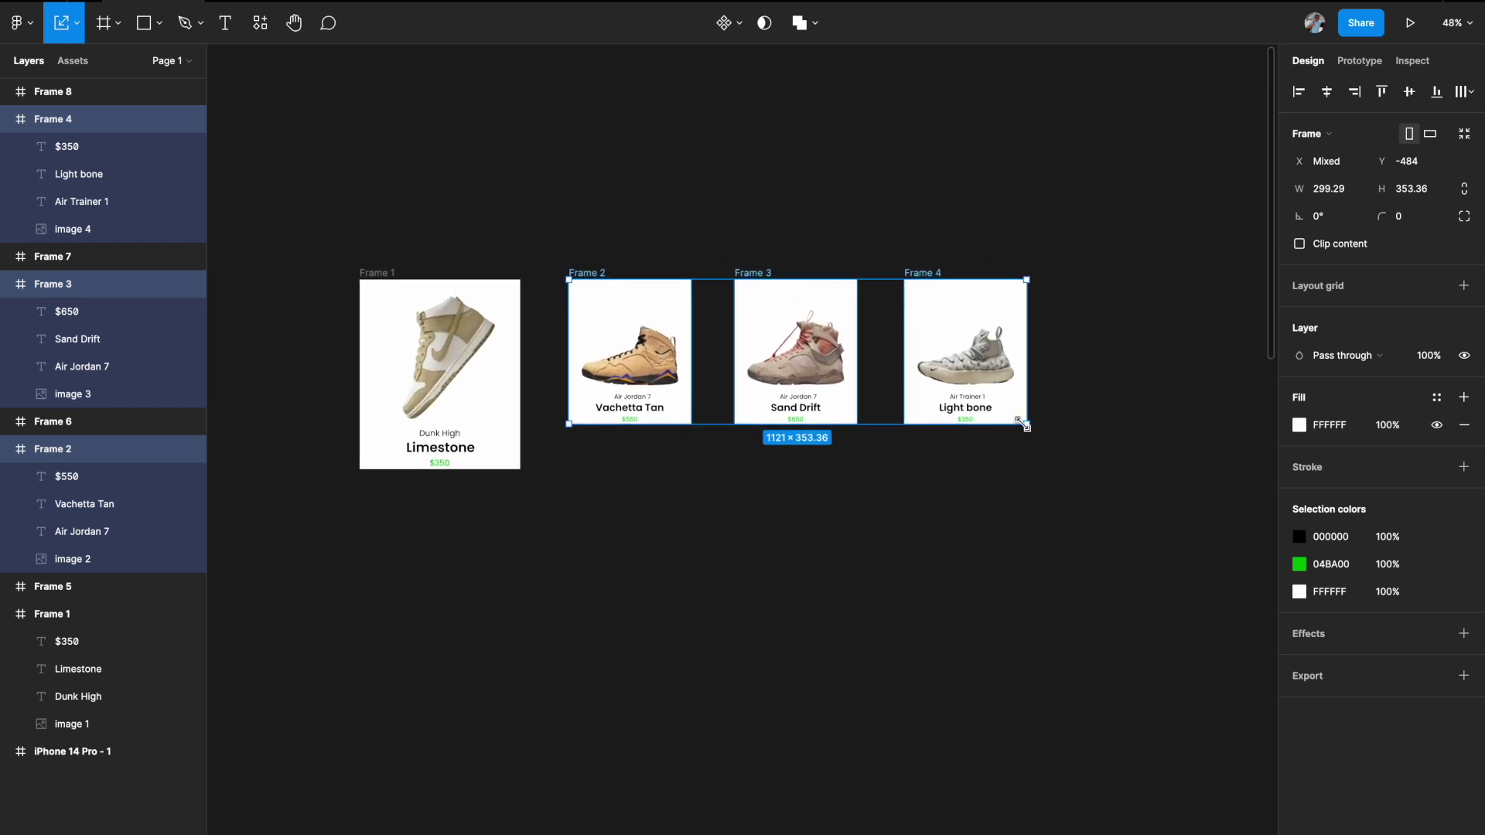
left_click_drag(1023, 423, 1026, 432)
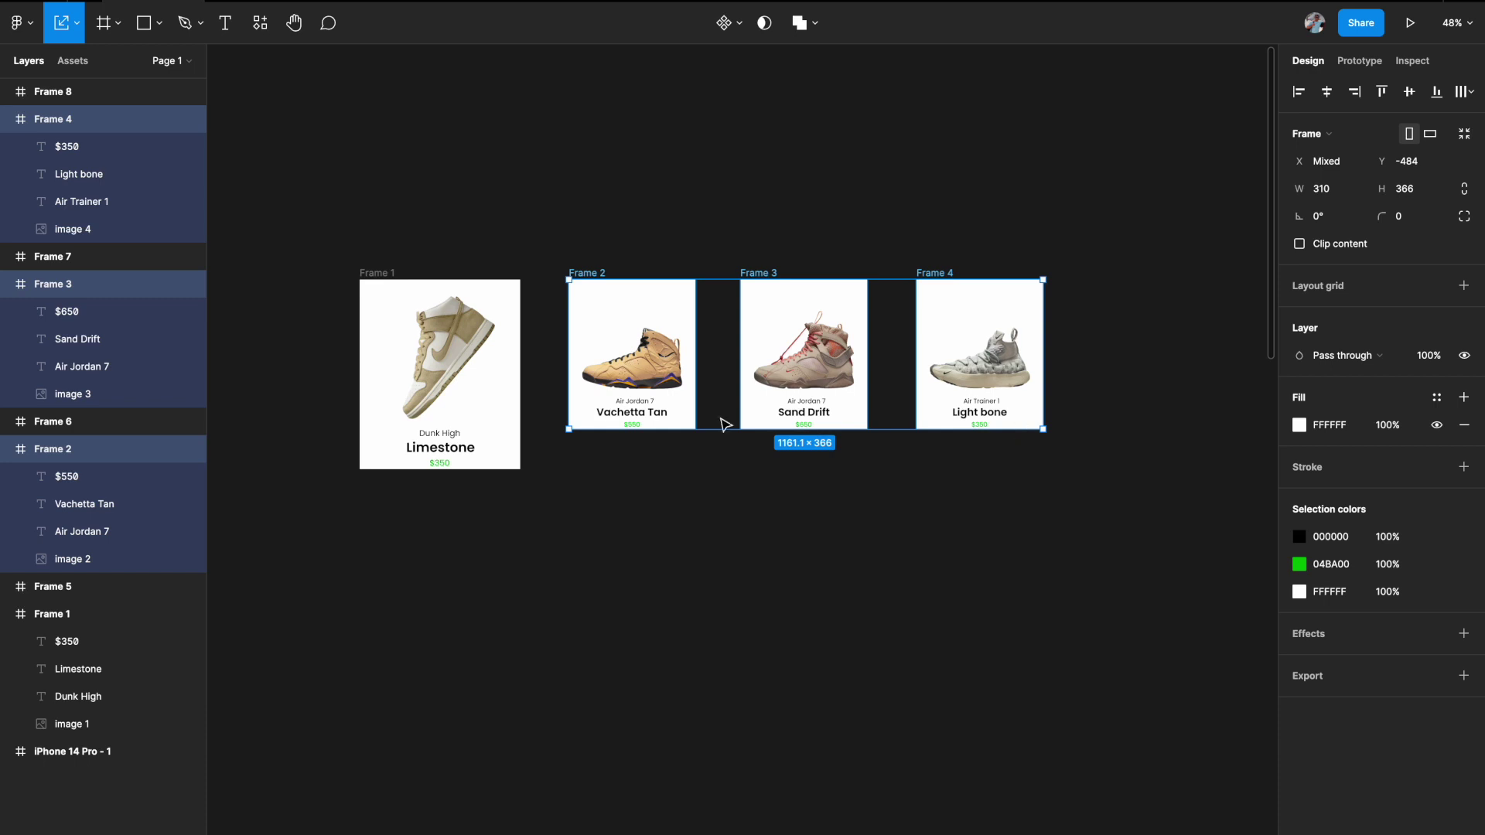
Move the three smaller frames closer to the Limestone frame, with their Y at -419, and deselect them.
scroll(726, 424, "left", 3)
key("v")
left_click_drag(712, 276, 689, 301)
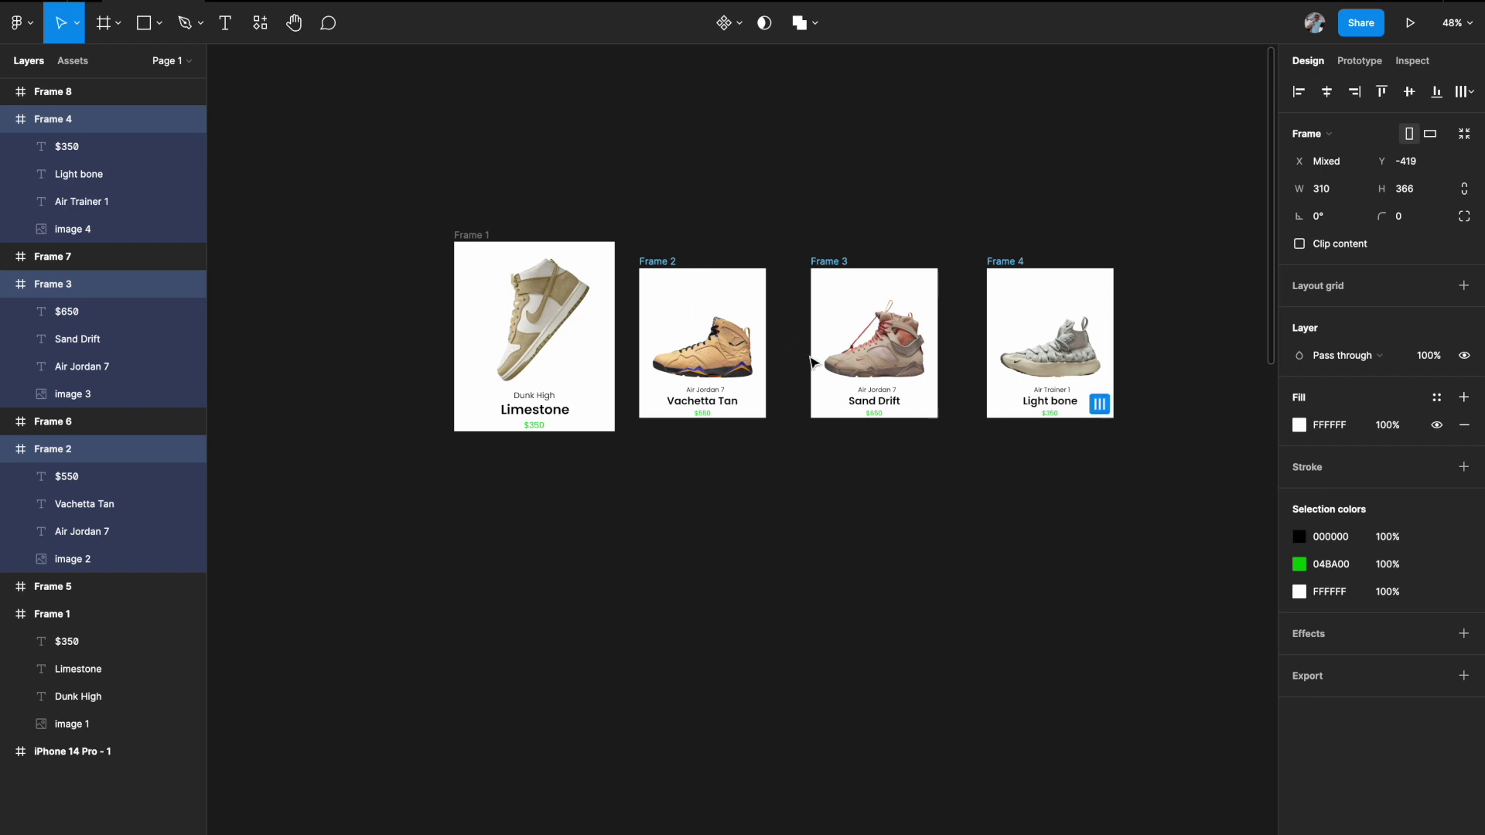
left_click(851, 499)
scroll(848, 497, "down", 3)
scroll(641, 556, "up", 4)
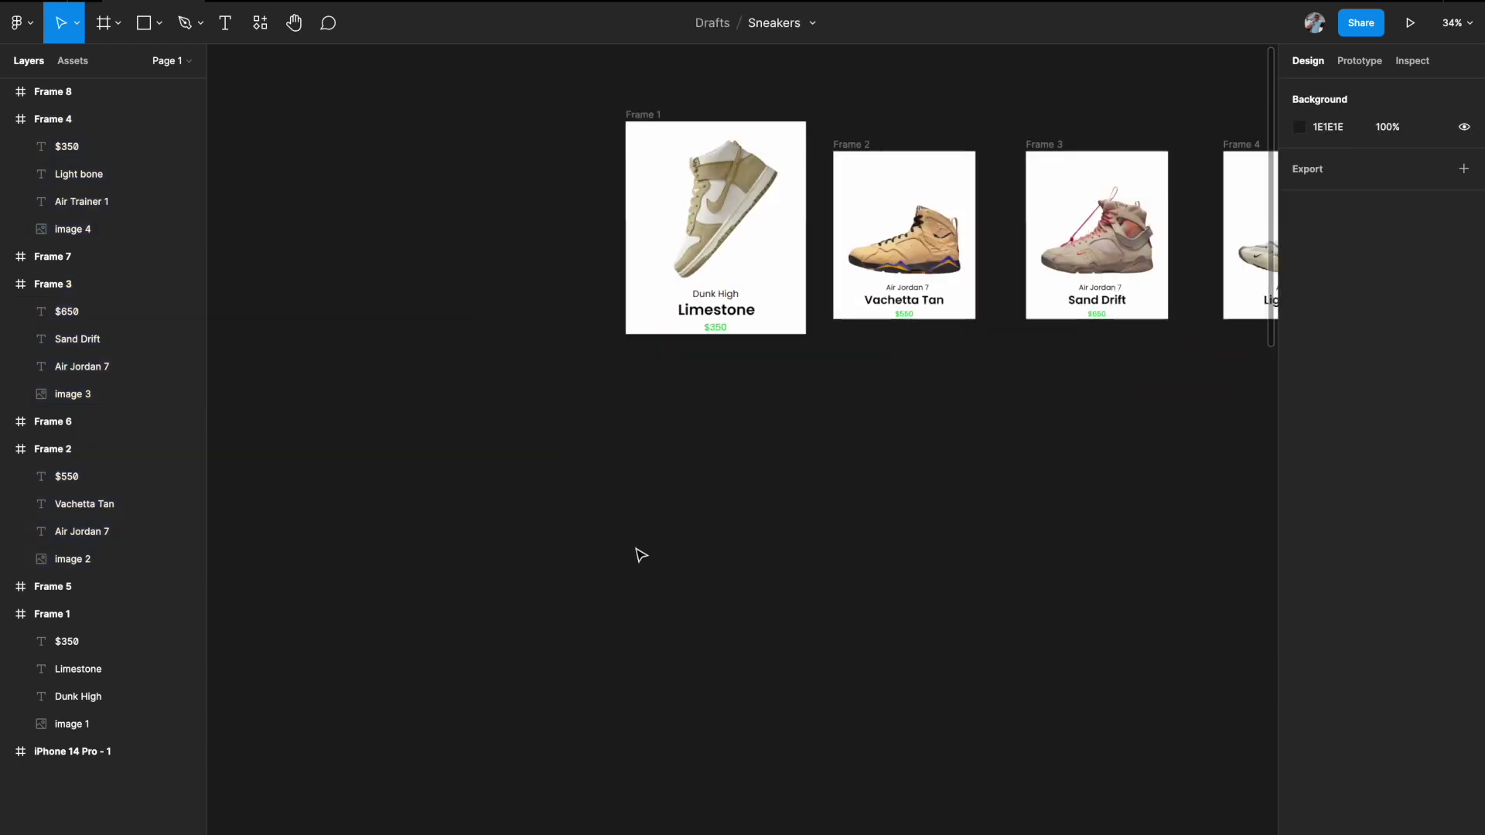
scroll(642, 555, "up", 3)
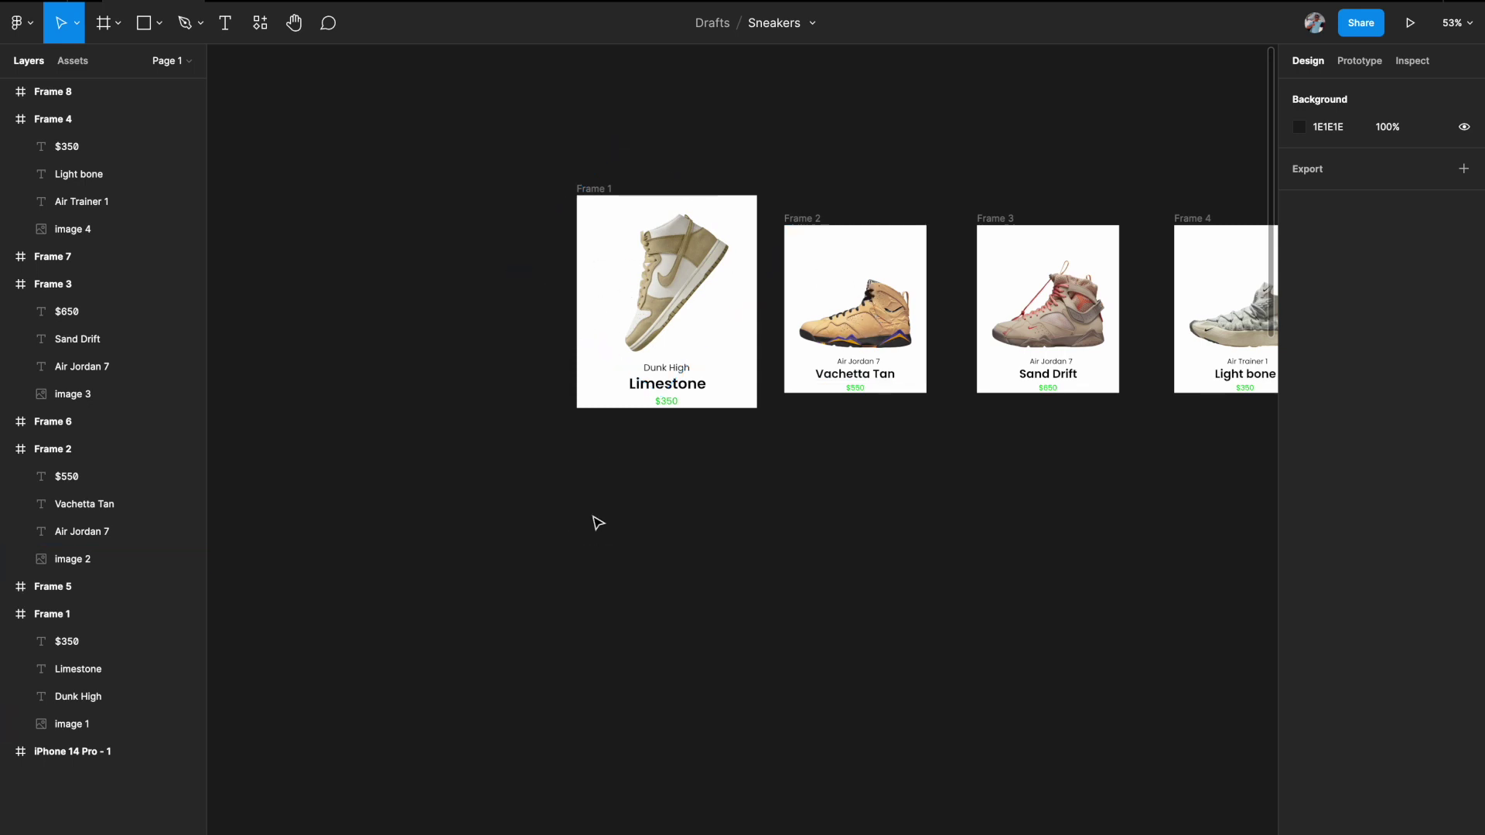
scroll(598, 523, "down", 5)
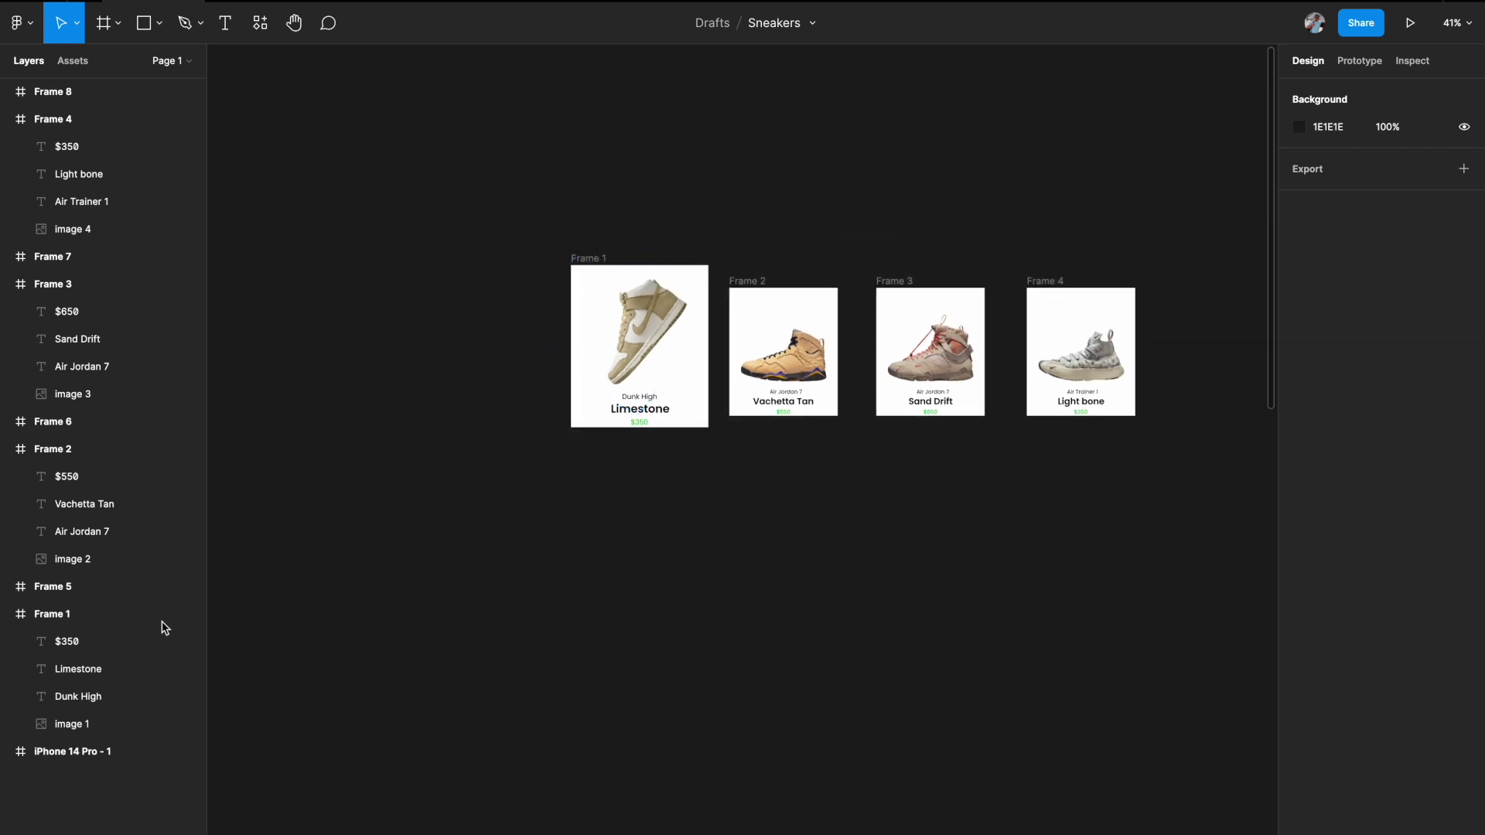
Select all four product frames and distribute their horizontal spacing evenly.
left_click(99, 616)
scroll(665, 384, "up", 2)
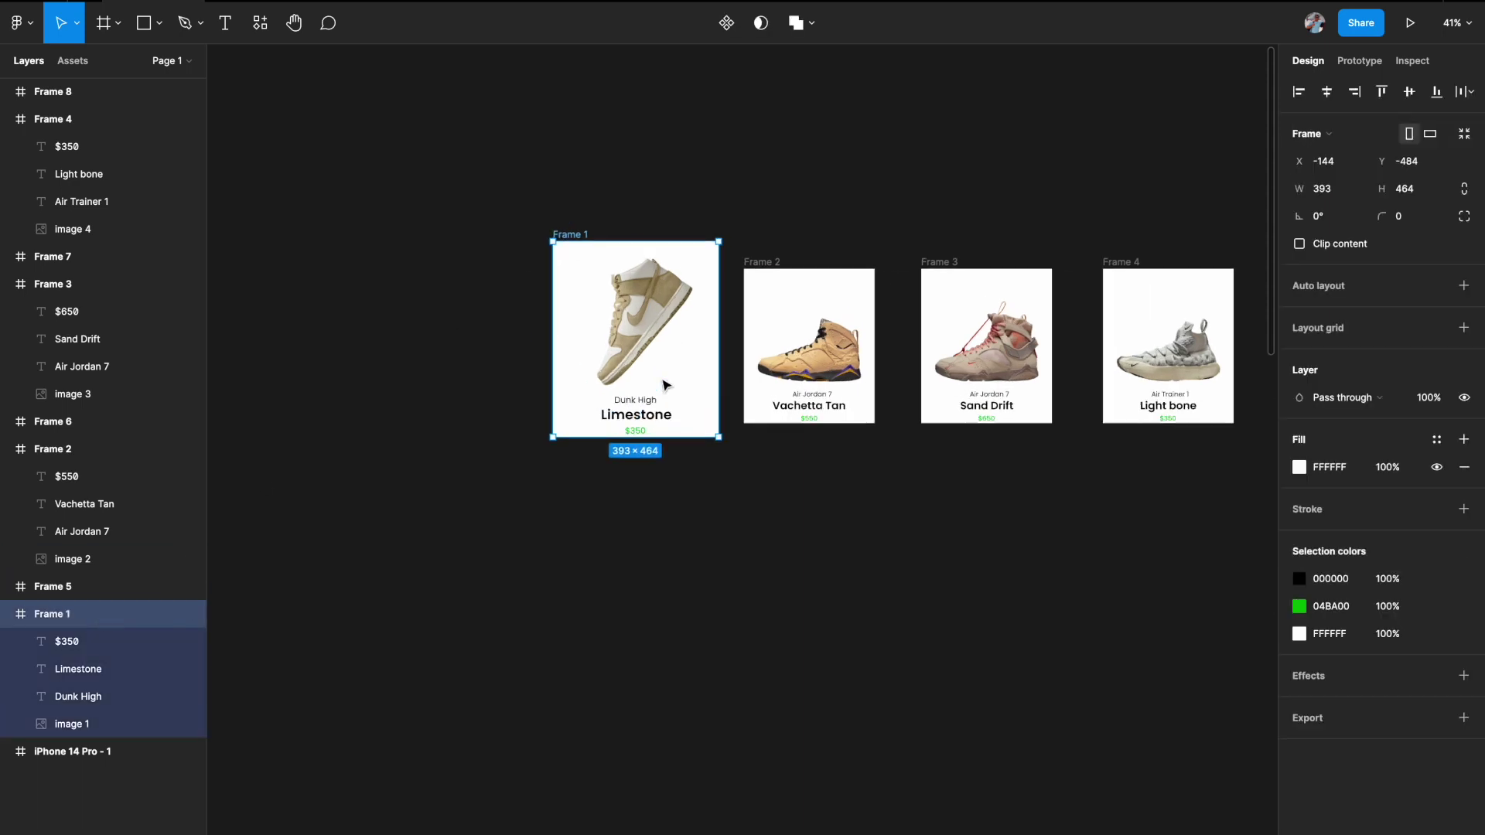
scroll(665, 385, "up", 3)
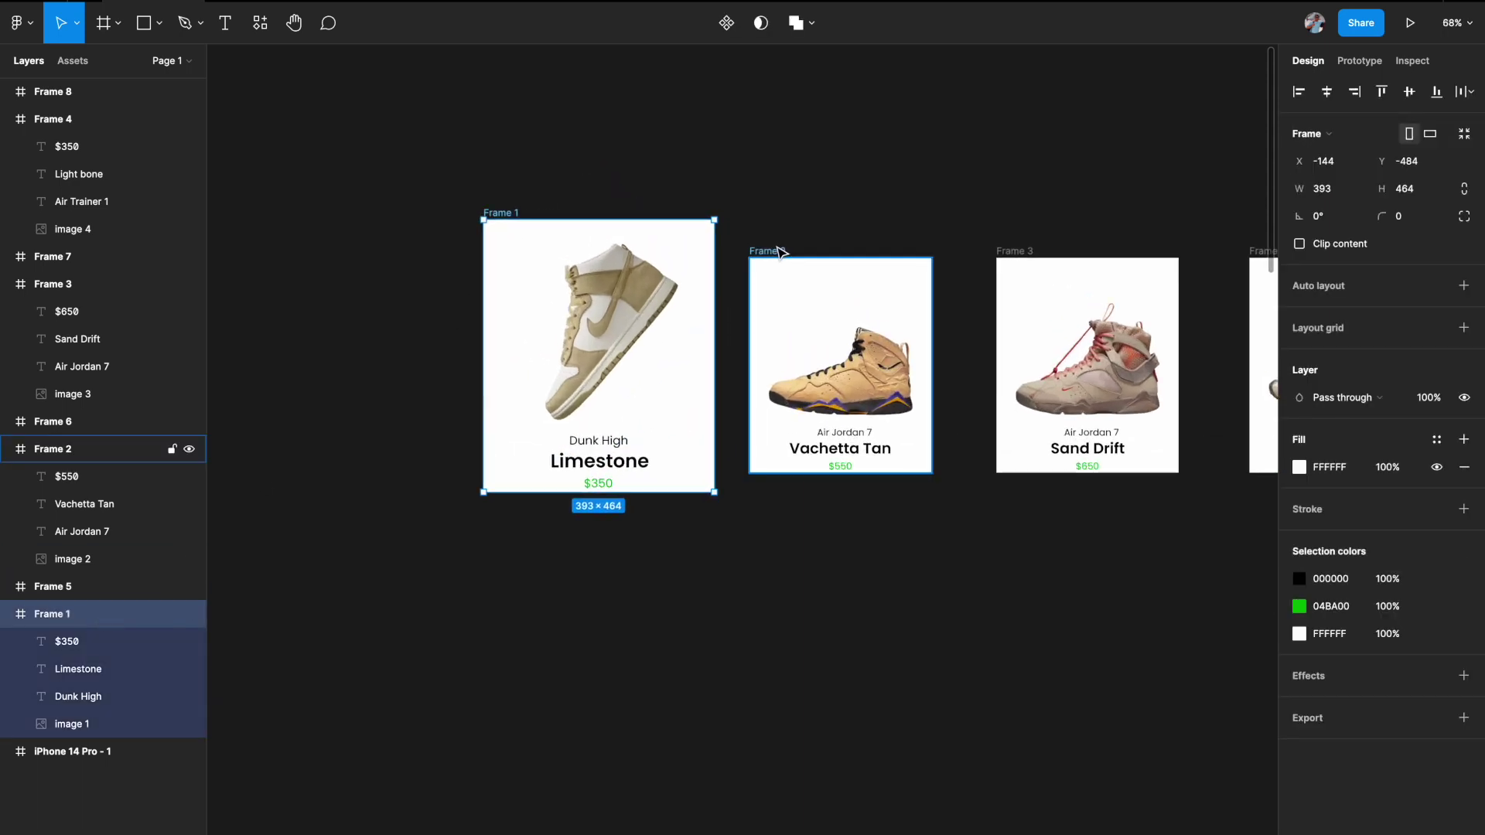
left_click(779, 252, "shift")
scroll(779, 252, "down", 3)
left_click(862, 253, "shift")
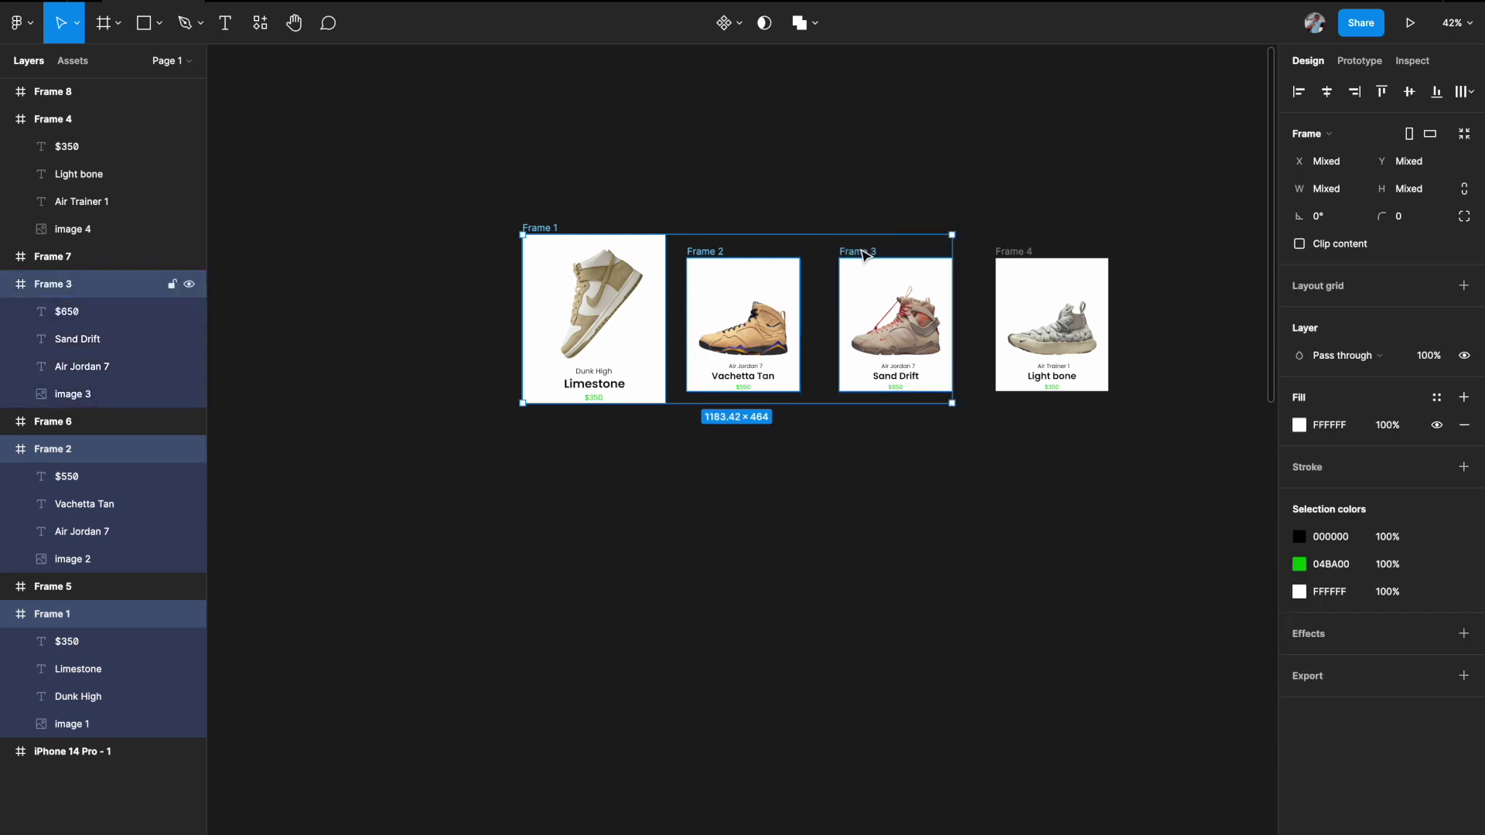
left_click(1005, 251, "shift")
left_click(1464, 93)
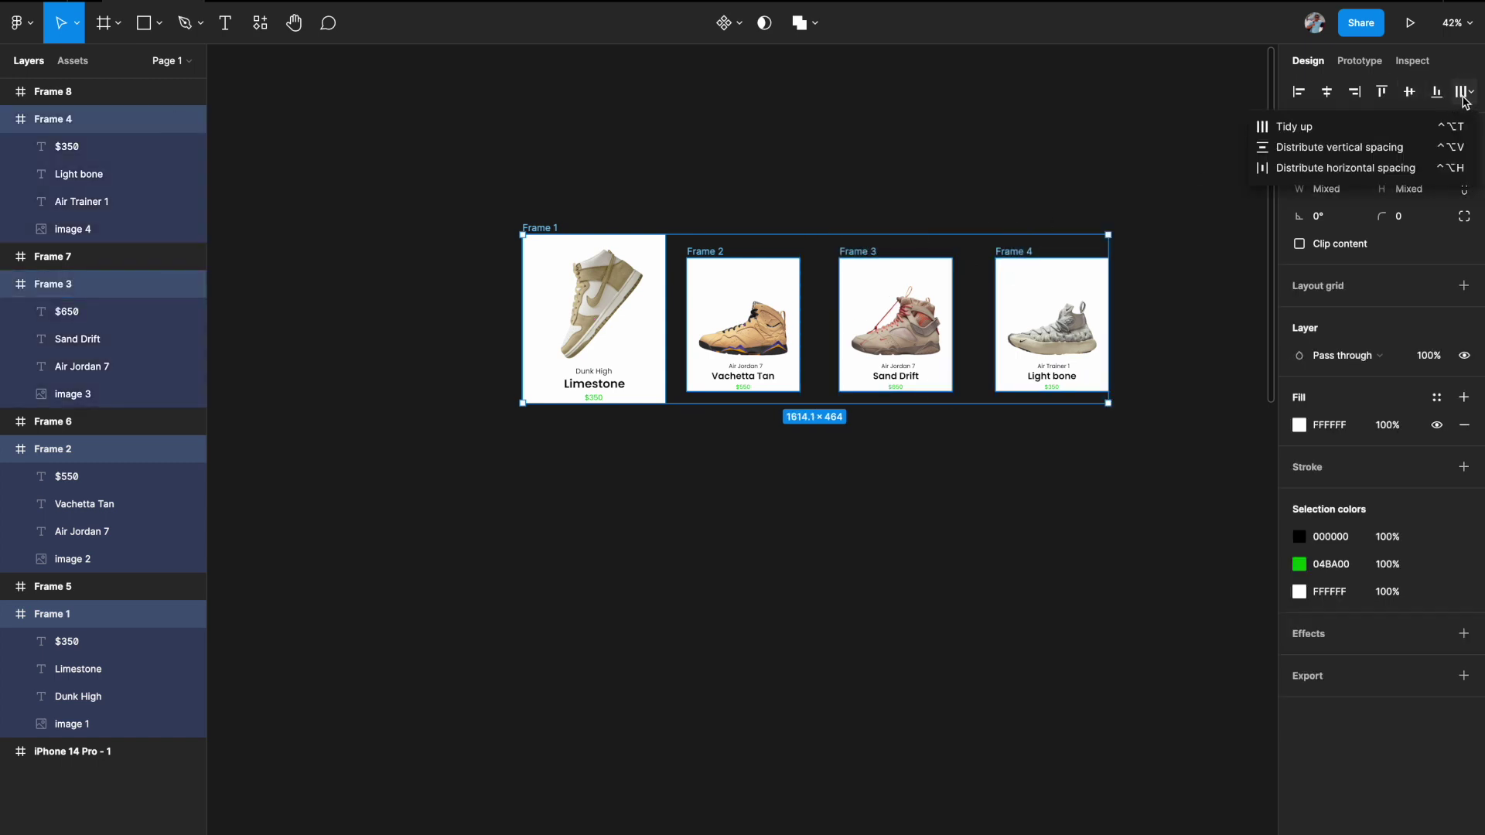
left_click(1307, 168)
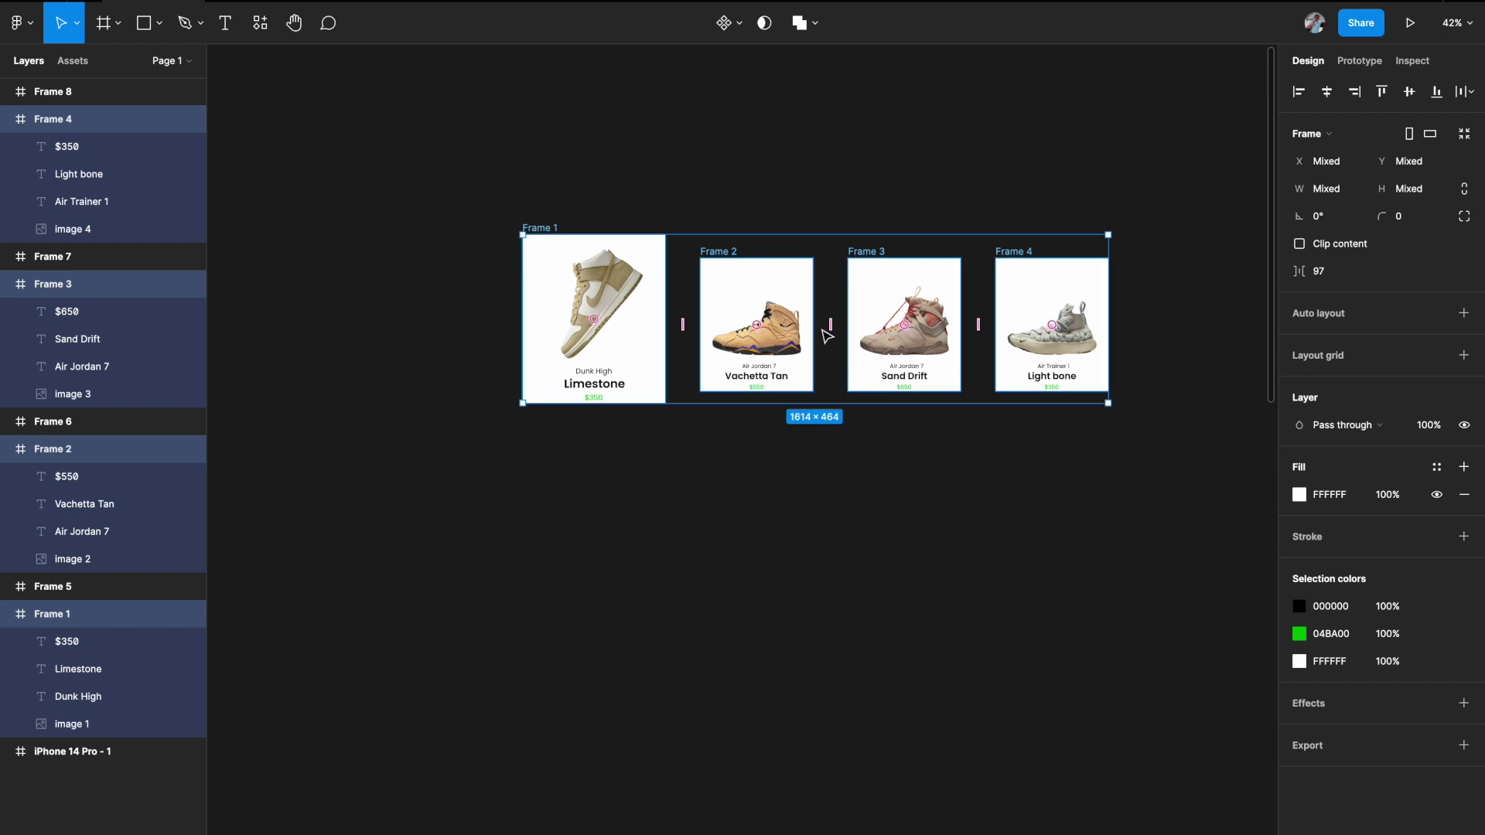
Set the horizontal spacing between the four product frames to 24 and deselect them.
left_click(1350, 271)
type("77")
key("Return")
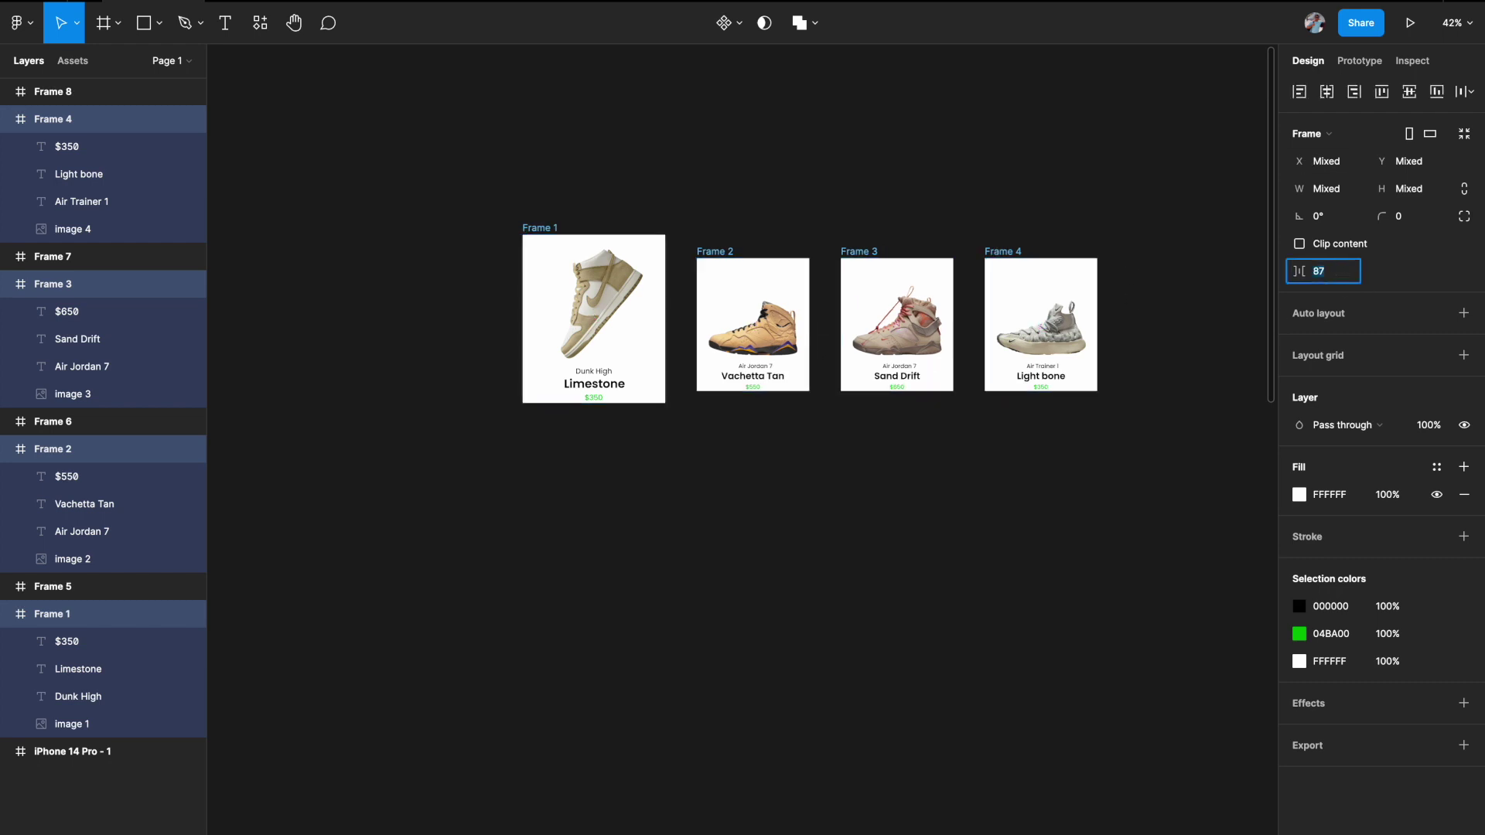
key("Down")
key("Down")
key("Down")
key("Down")
key("Down")
key("Down")
key("Down")
key("Down")
key("Down")
key("Down")
key("Down")
key("Down")
key("Down")
key("Down")
key("Down")
key("Down")
key("Down")
key("Down")
key("Down")
key("Down")
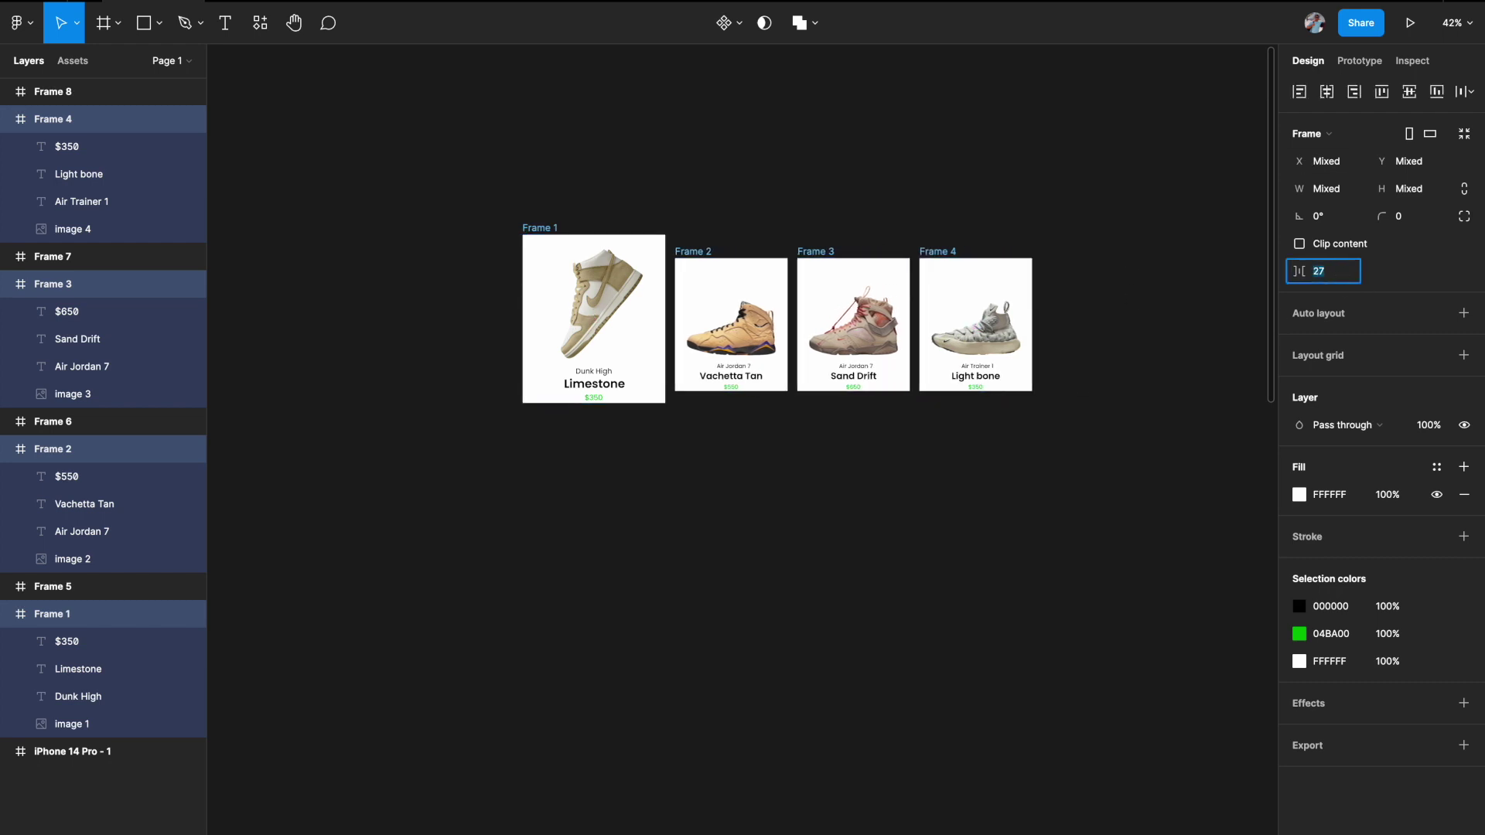
key("Up")
key("Up")
key("Up")
key("Up")
key("Up")
key("Up")
key("Up")
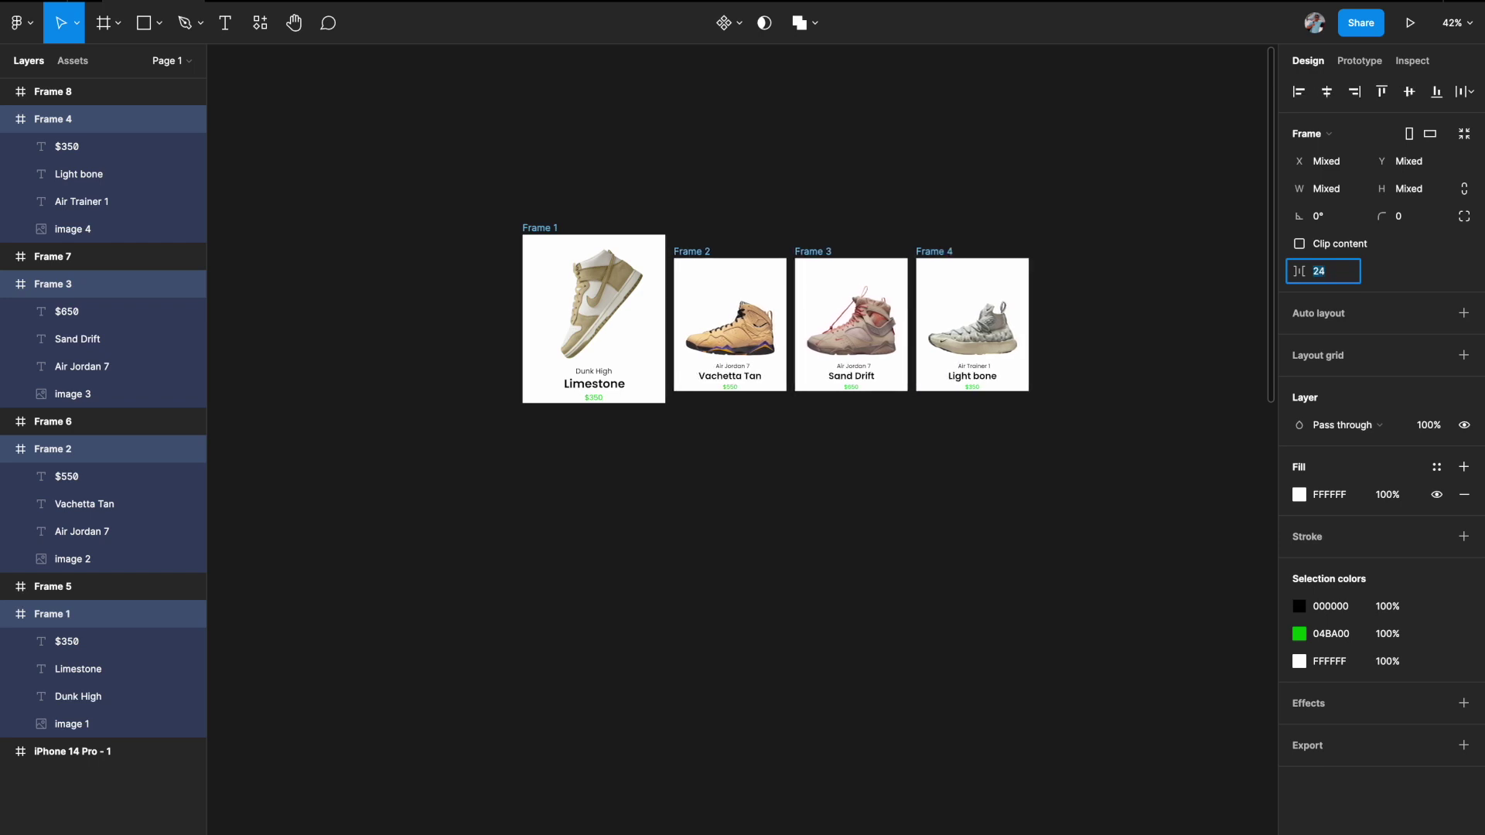
scroll(790, 448, "left", 3)
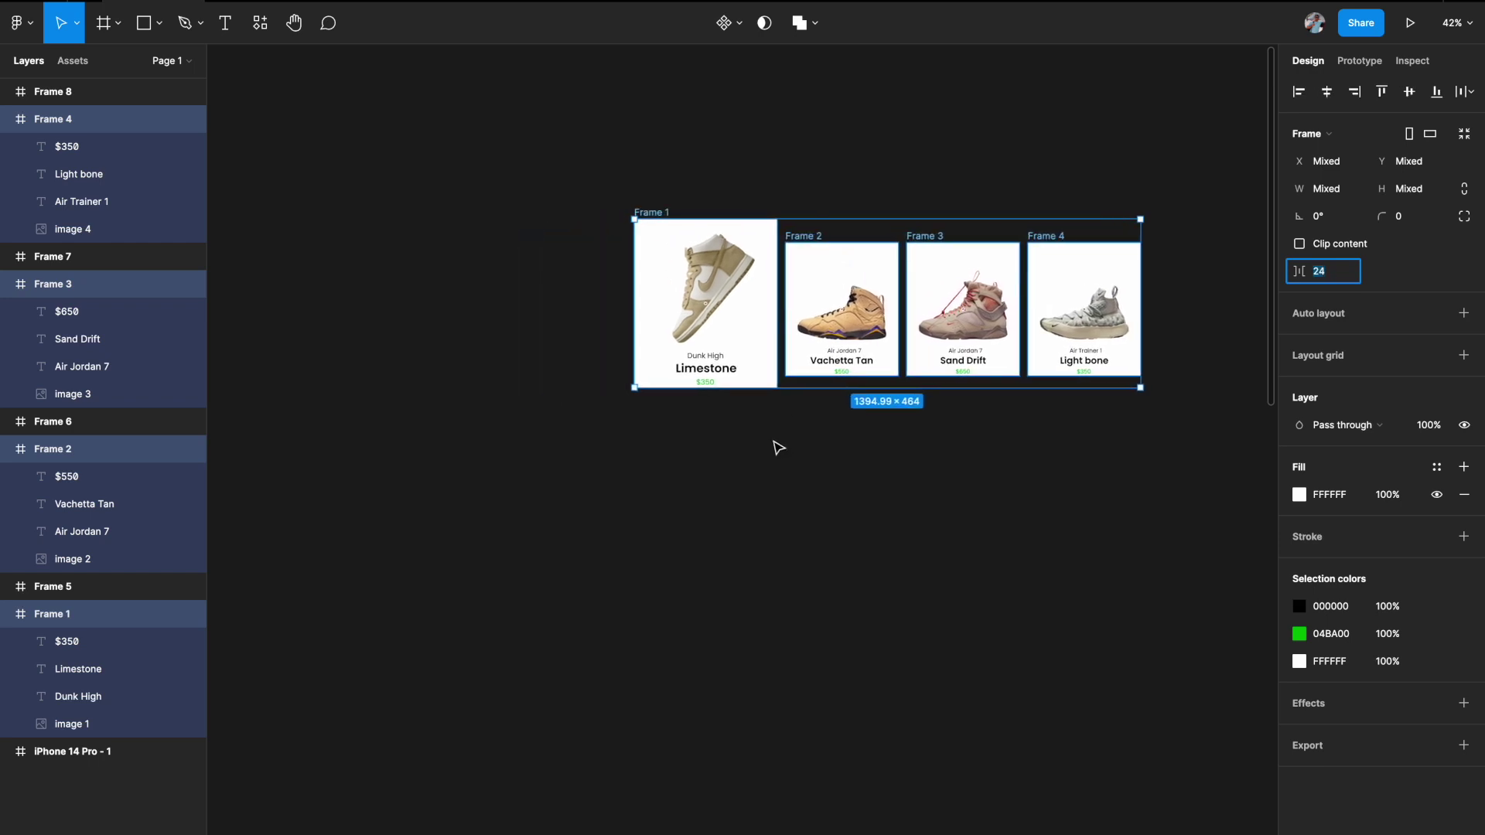
left_click(778, 447)
scroll(911, 413, "right", 2)
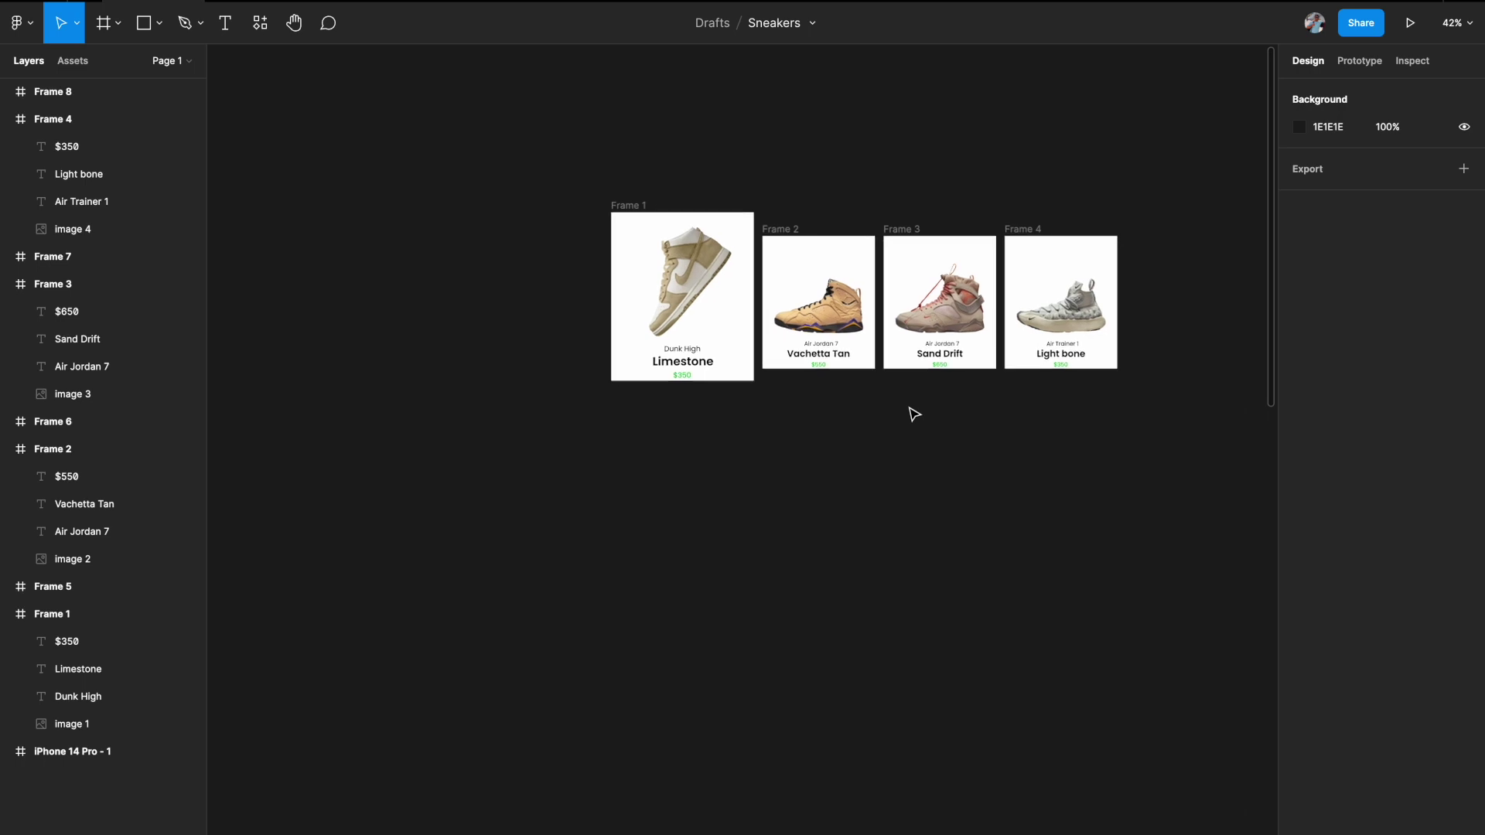
Select the Limestone, Vachetta Tan, Sand Drift and Light bone frames and wrap them together in a new parent frame.
left_click(773, 220)
left_click(886, 219, "shift")
left_click(1019, 222, "shift")
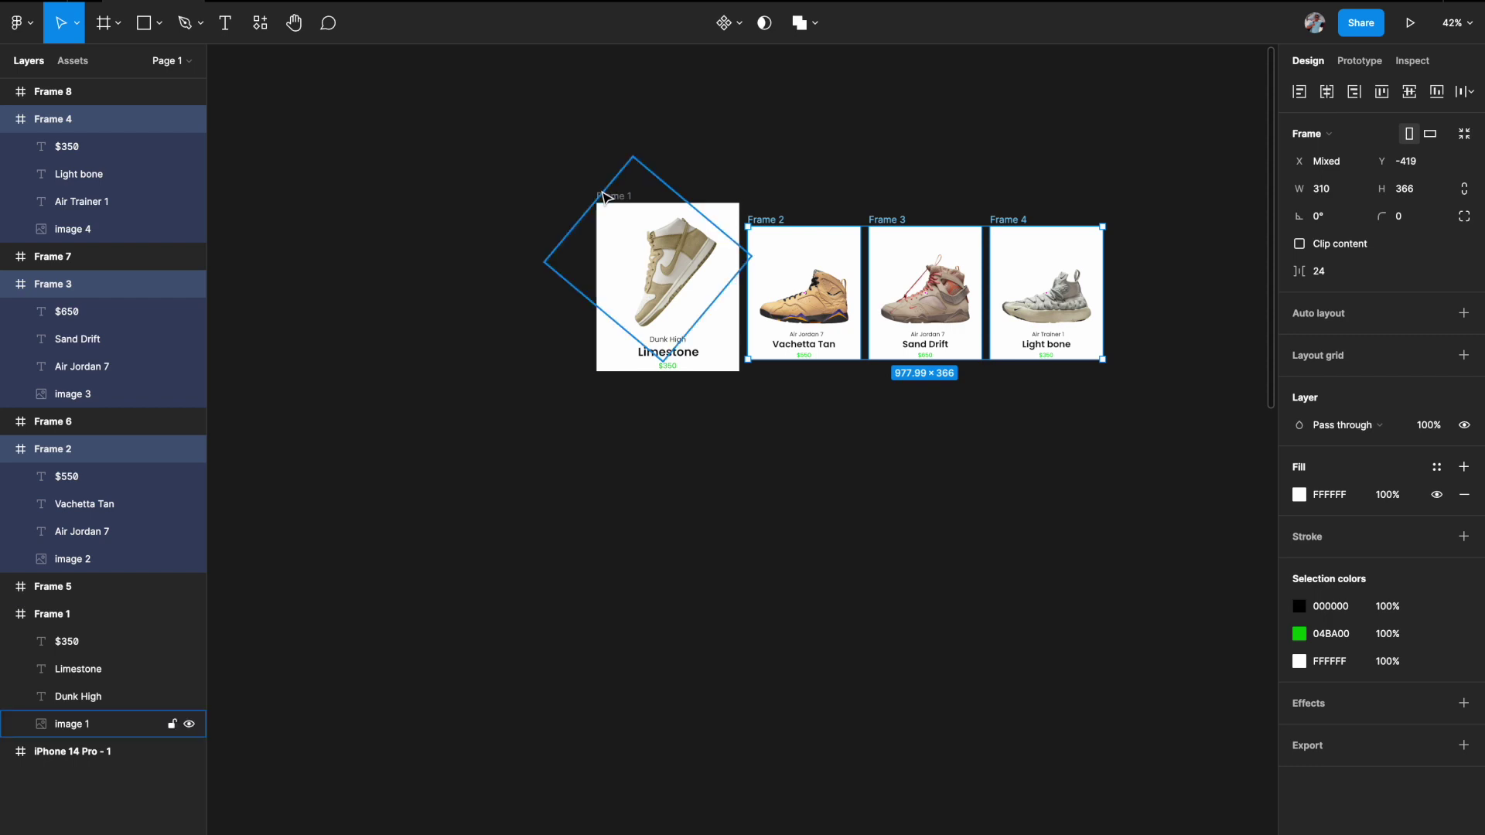
left_click(72, 612, "shift")
scroll(625, 415, "right", 1)
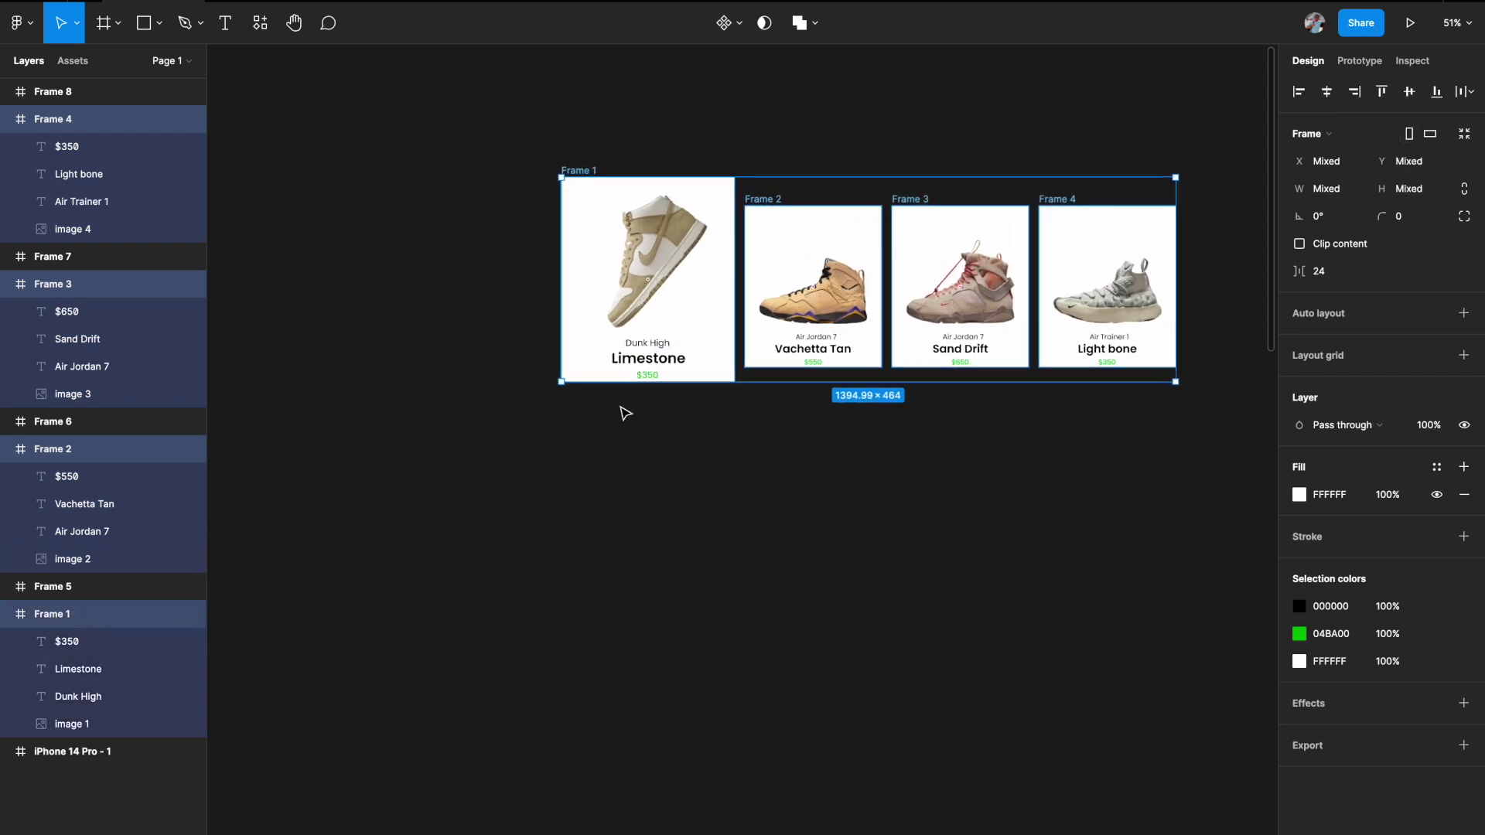
scroll(622, 411, "up", 2, "ctrl")
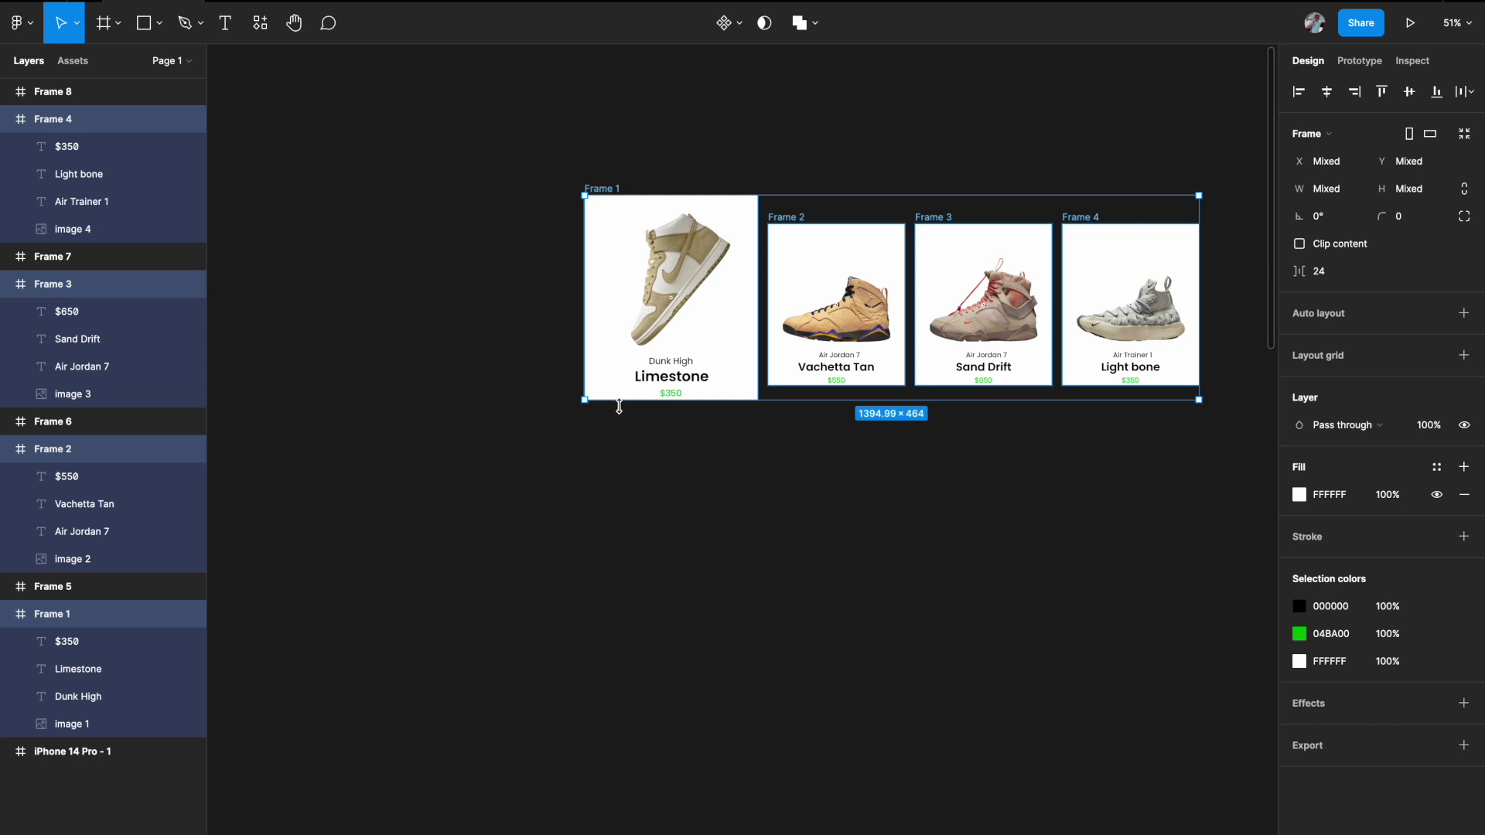
key("ctrl+alt+g")
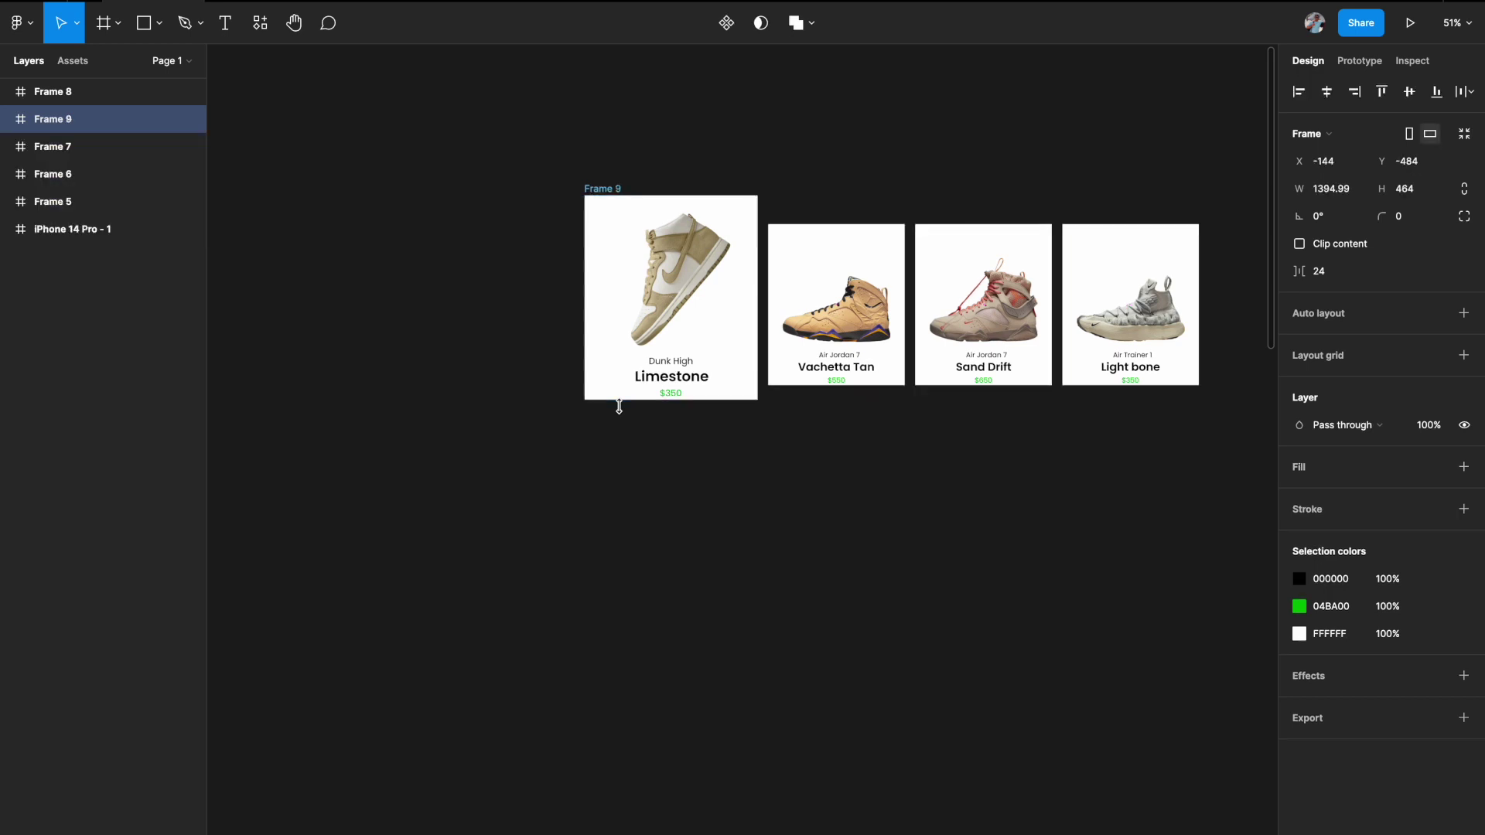
Rename the new parent frame as Big frame-1.
double_click(56, 121)
type("Big f")
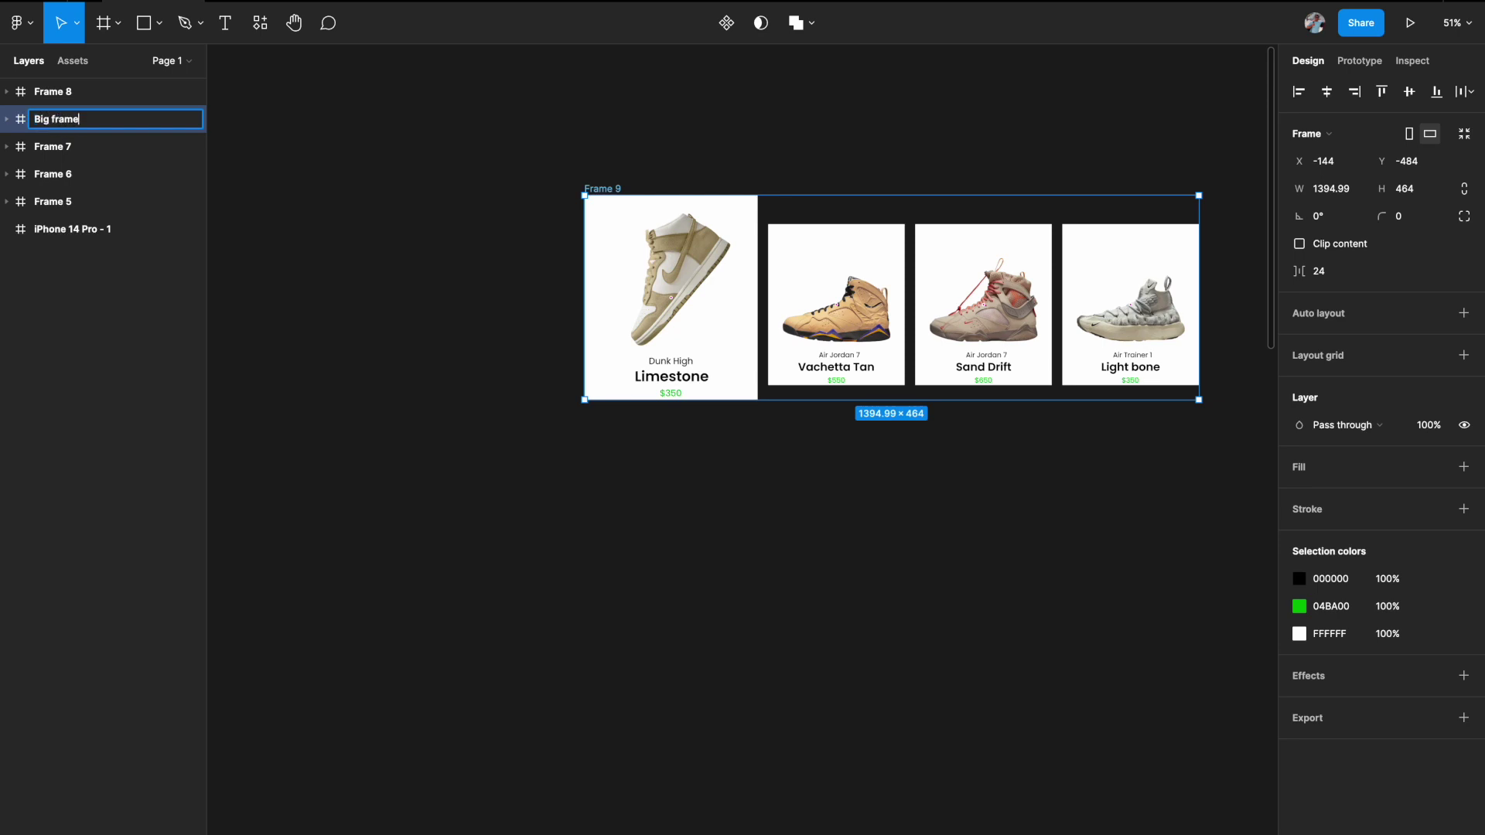
type("rame-1")
key("Return")
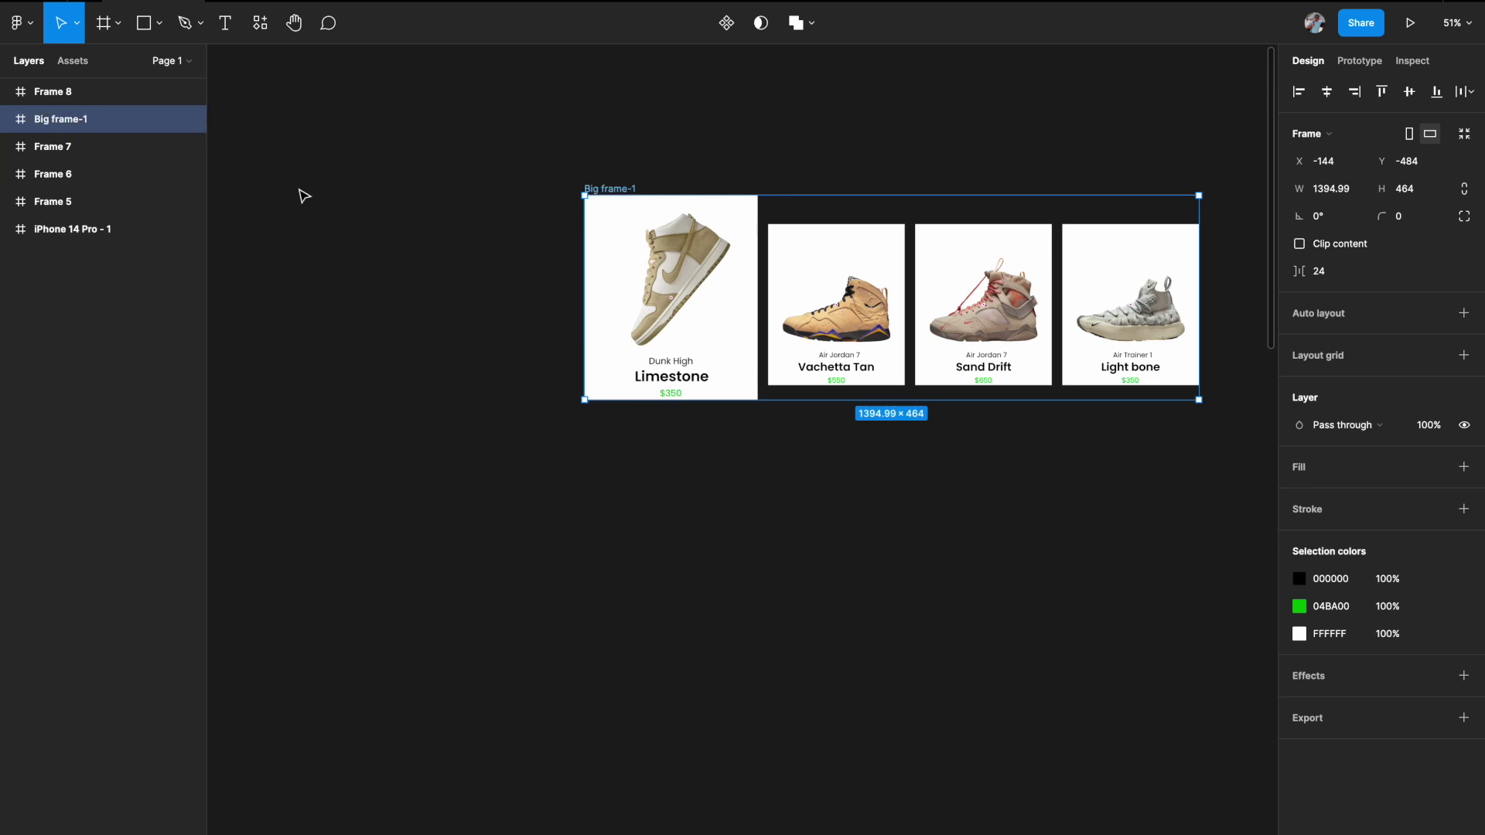
Clip the content of Big frame-1 and narrow it to 393 wide so it shows only the Limestone product.
scroll(338, 196, "right", 2)
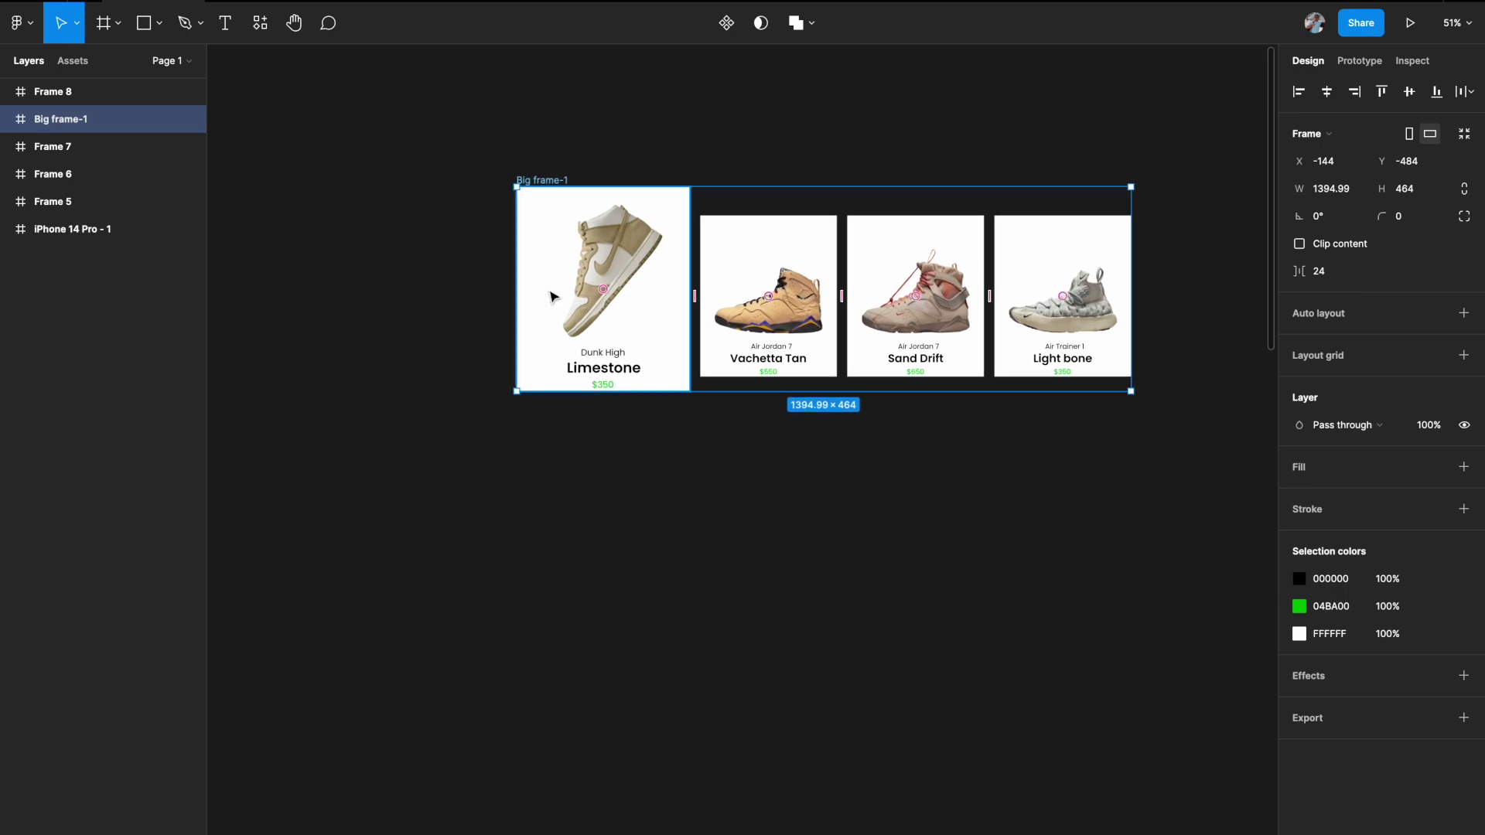
scroll(546, 289, "left", 2)
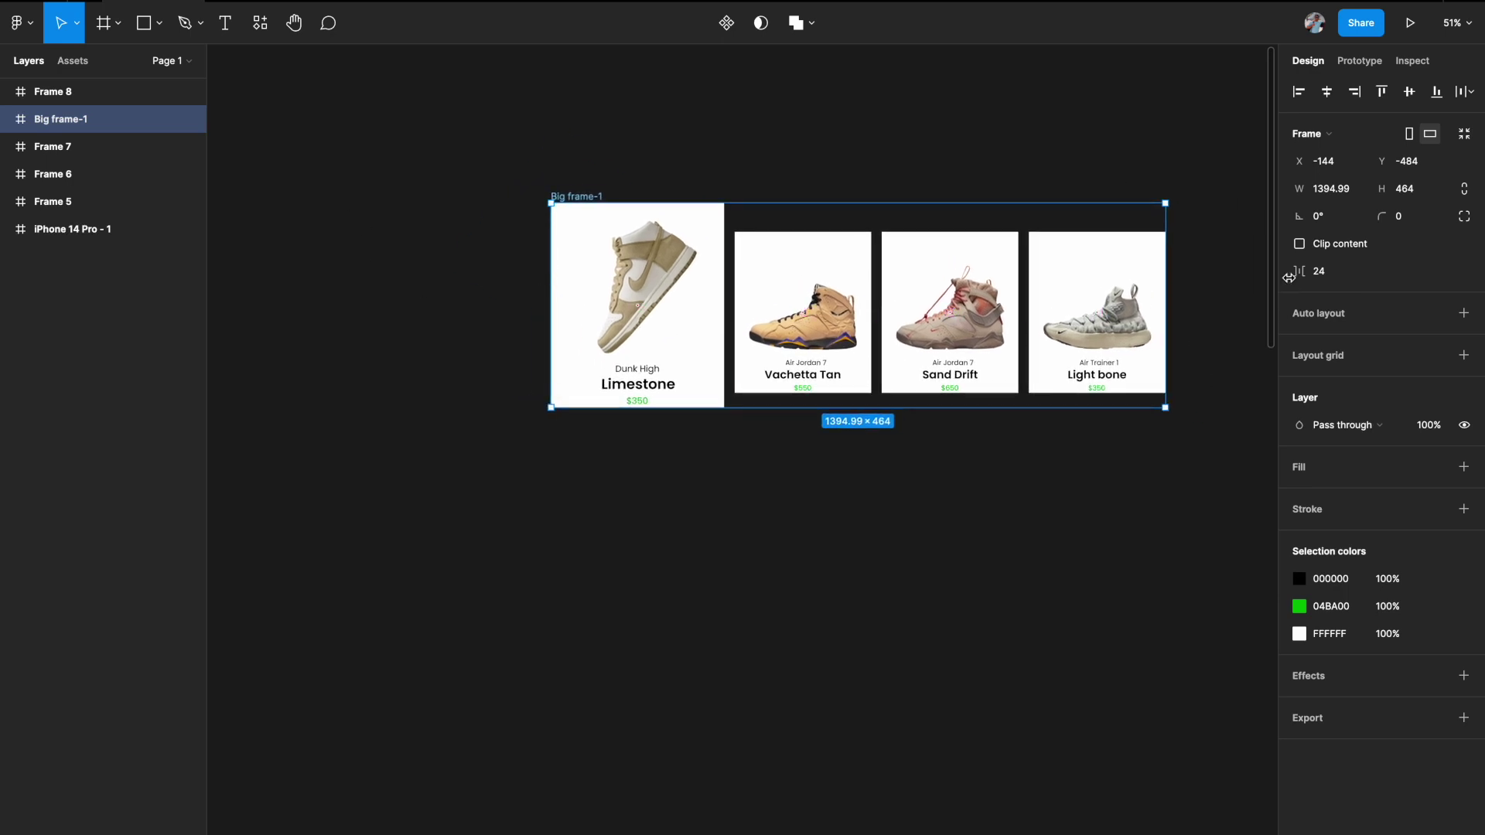
left_click(1300, 244)
scroll(684, 451, "left", 2)
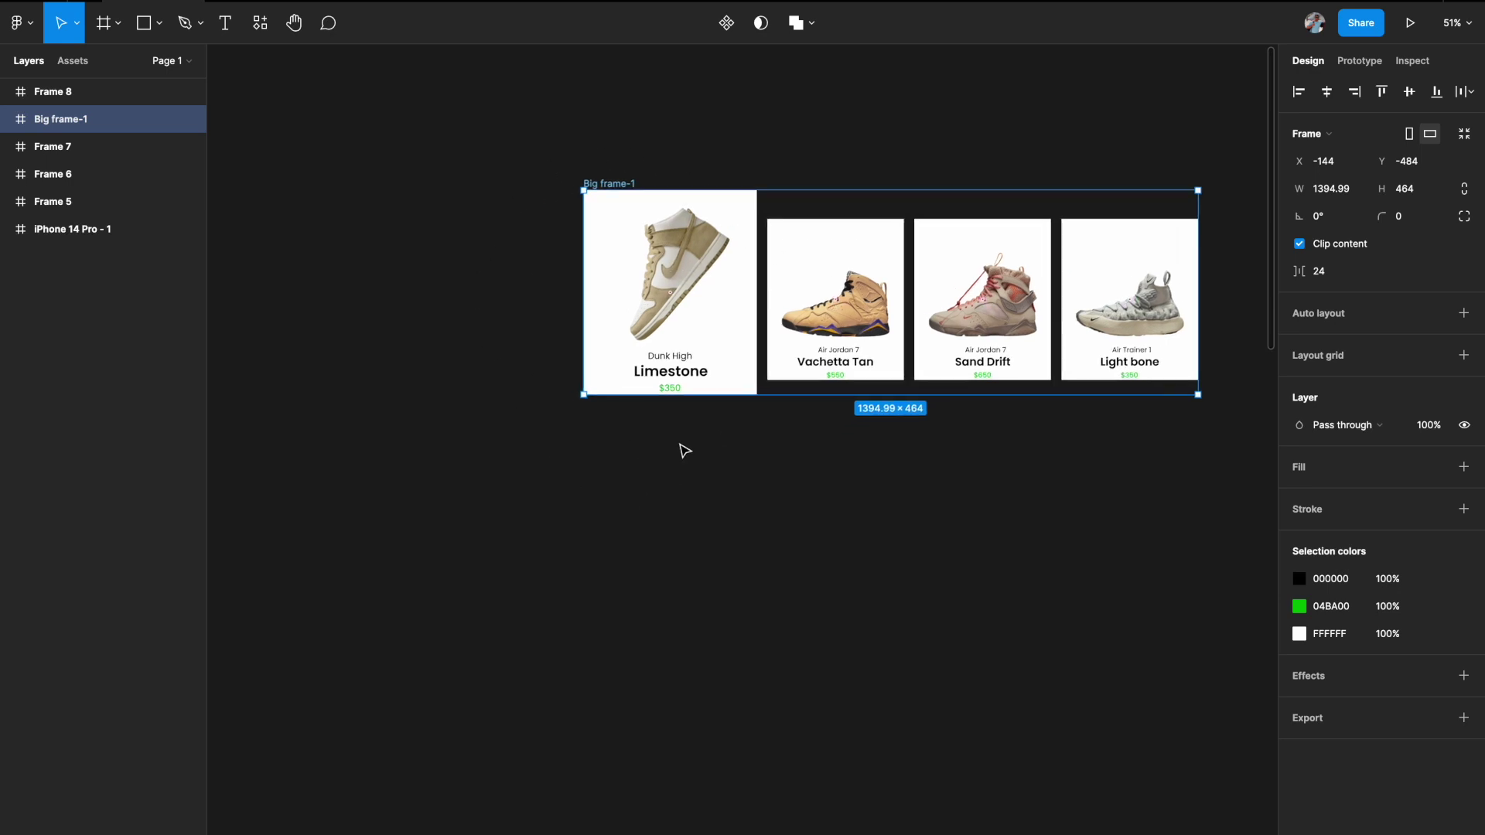
scroll(730, 315, "down", 3, "ctrl")
scroll(729, 315, "down", 3)
scroll(706, 349, "down", 3, "ctrl")
scroll(706, 348, "down", 2)
scroll(693, 530, "up", 3, "ctrl")
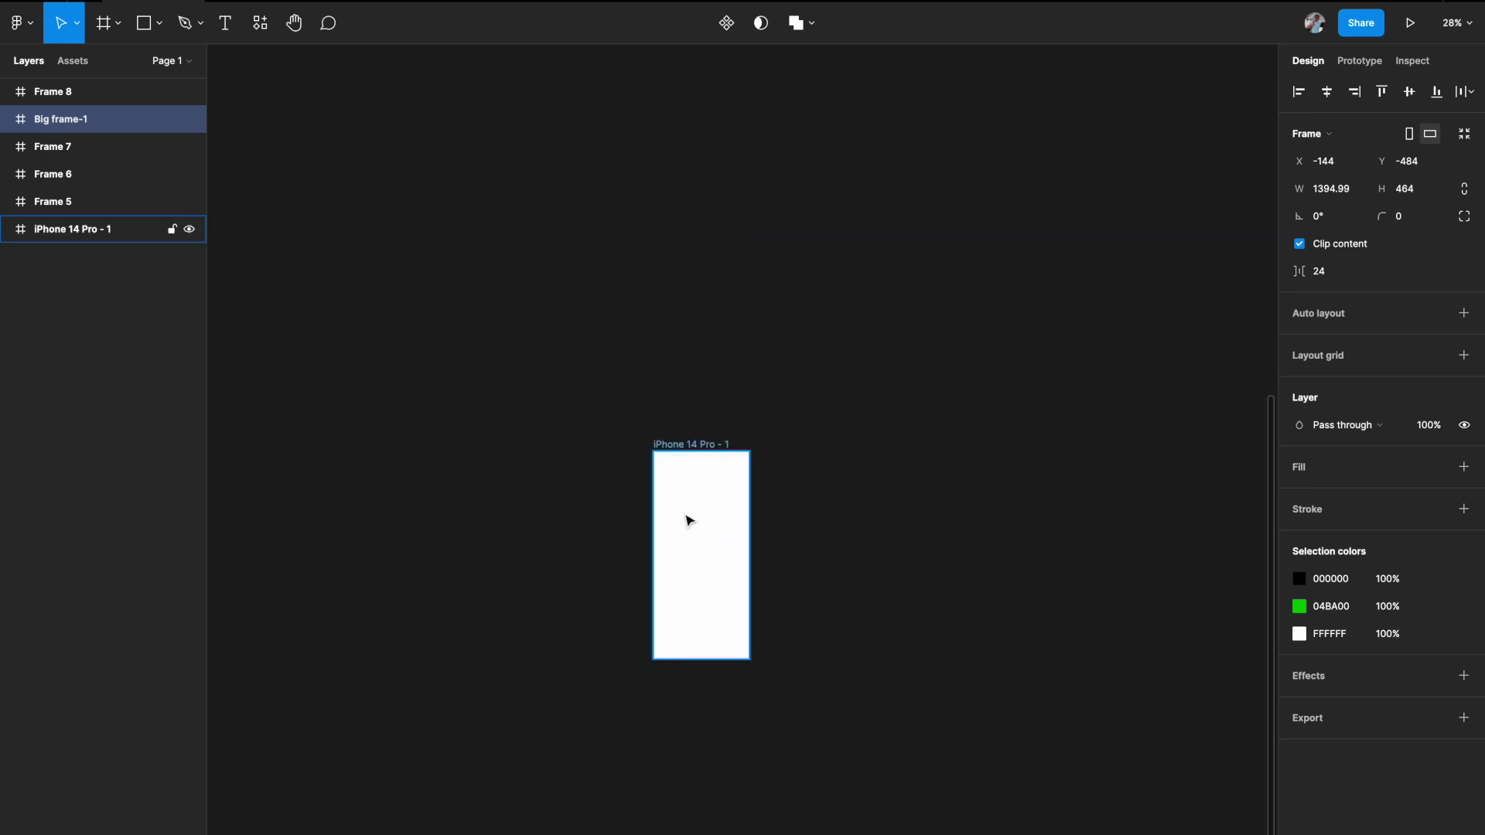
scroll(749, 508, "up", 10)
scroll(750, 507, "up", 3, "ctrl")
scroll(750, 505, "up", 1)
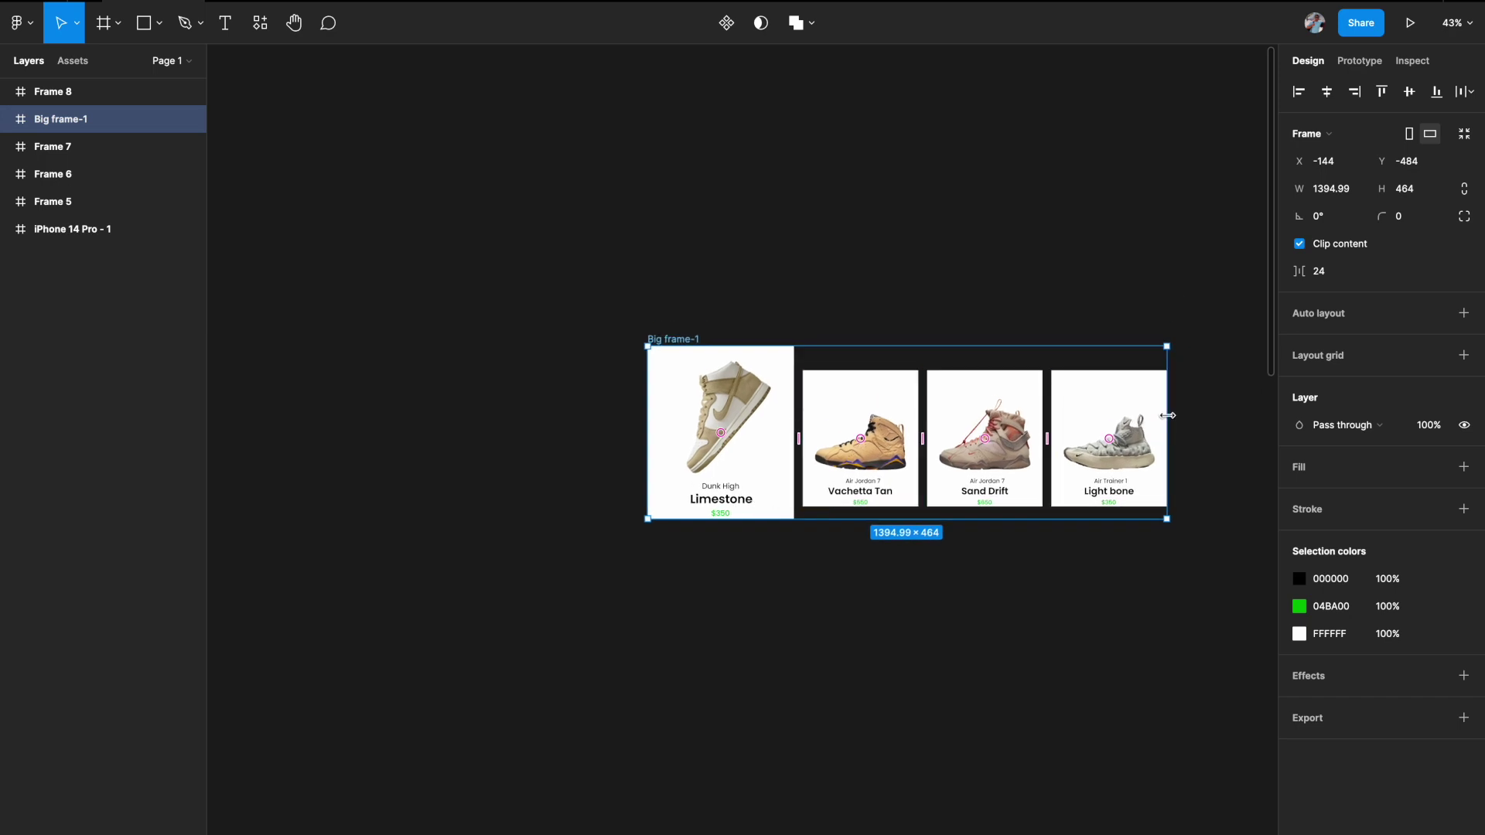
left_click_drag(1167, 415, 795, 461)
scroll(809, 401, "down", 1)
scroll(809, 402, "left", 1)
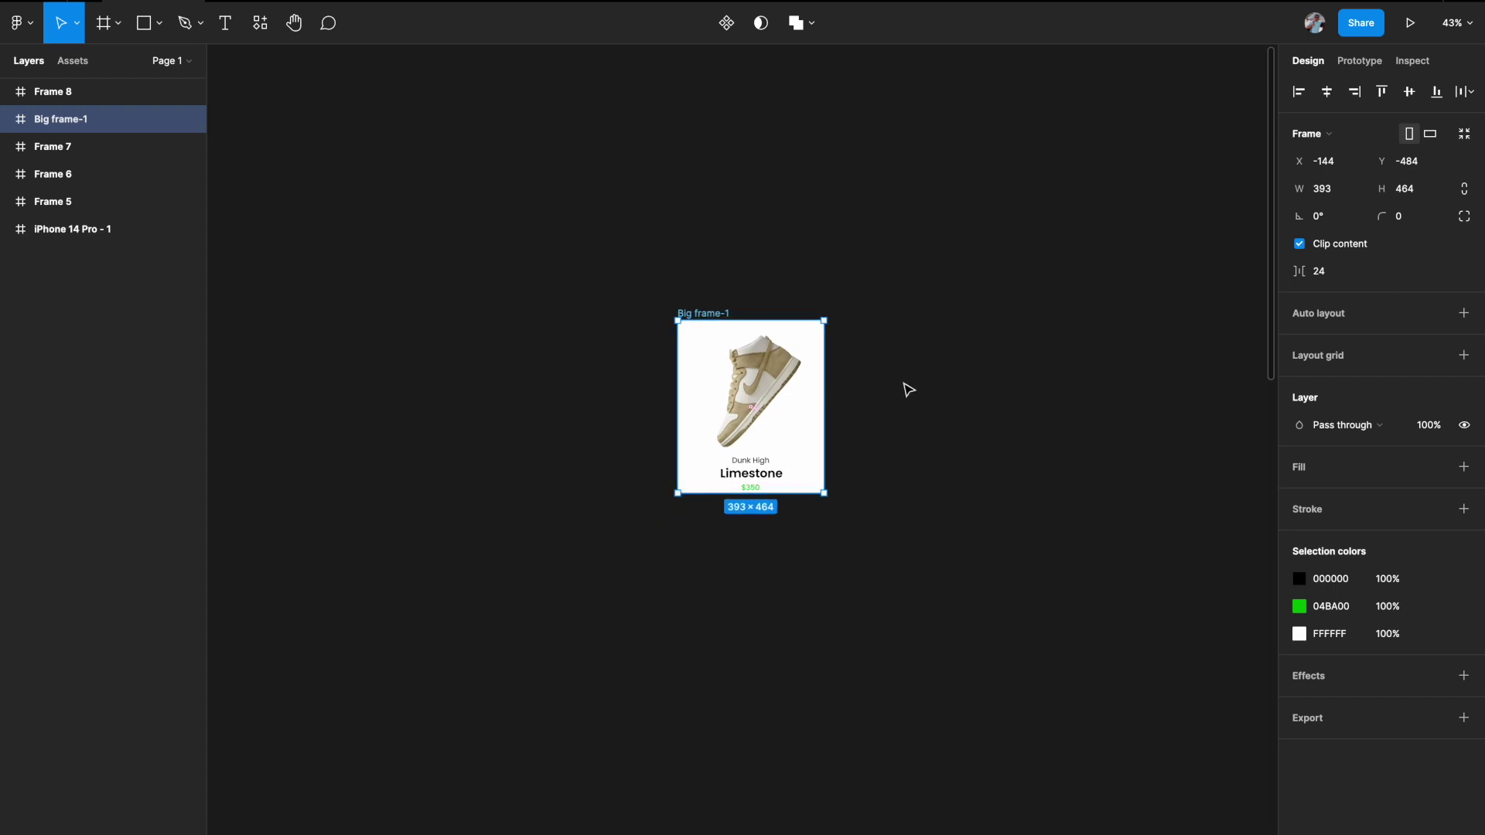
Switch the content clipping of Big frame-1 off and back on to examine which products it hides.
left_click(1299, 244)
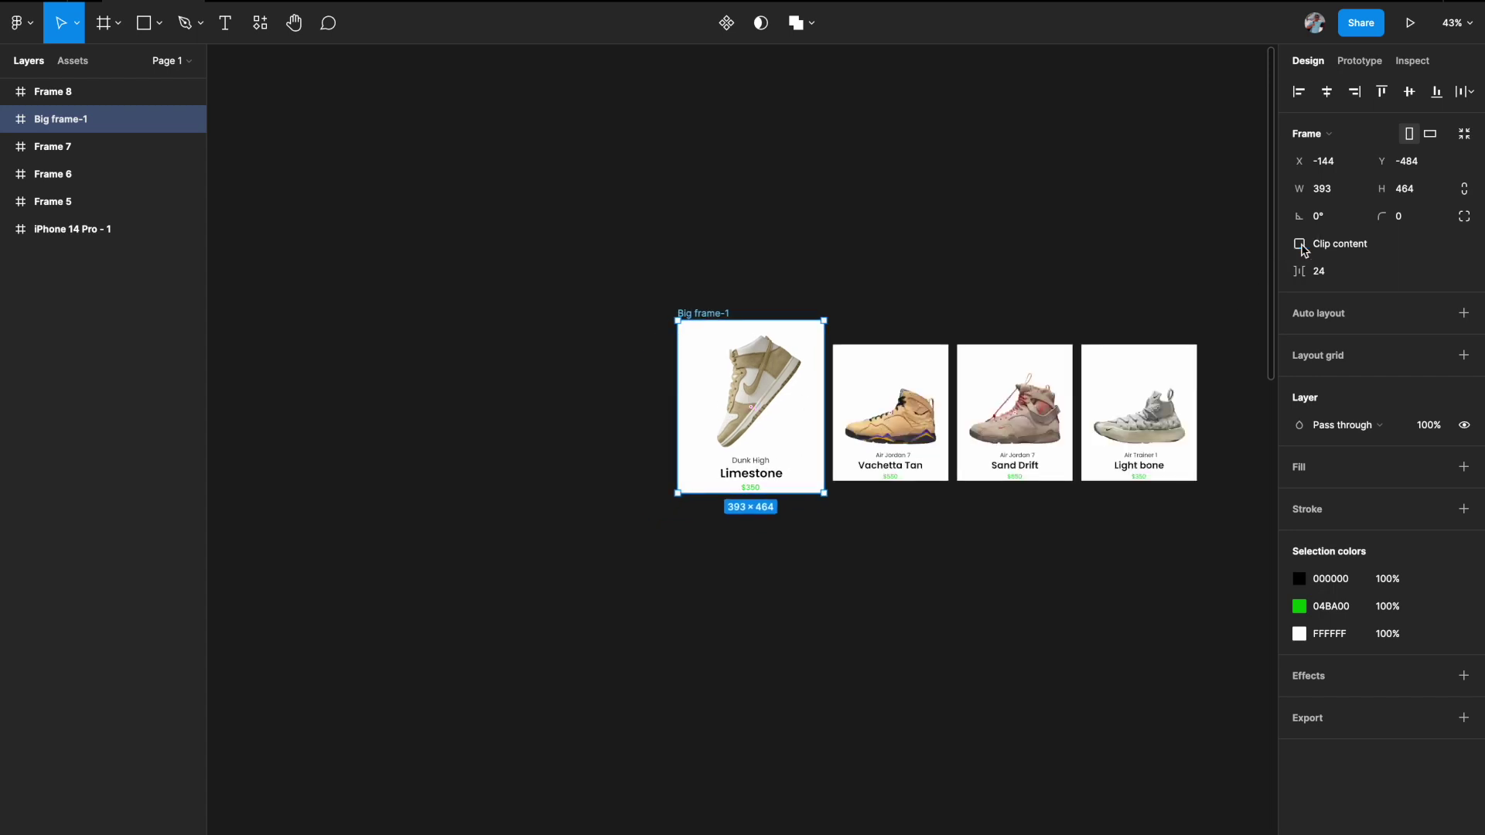
left_click(1299, 245)
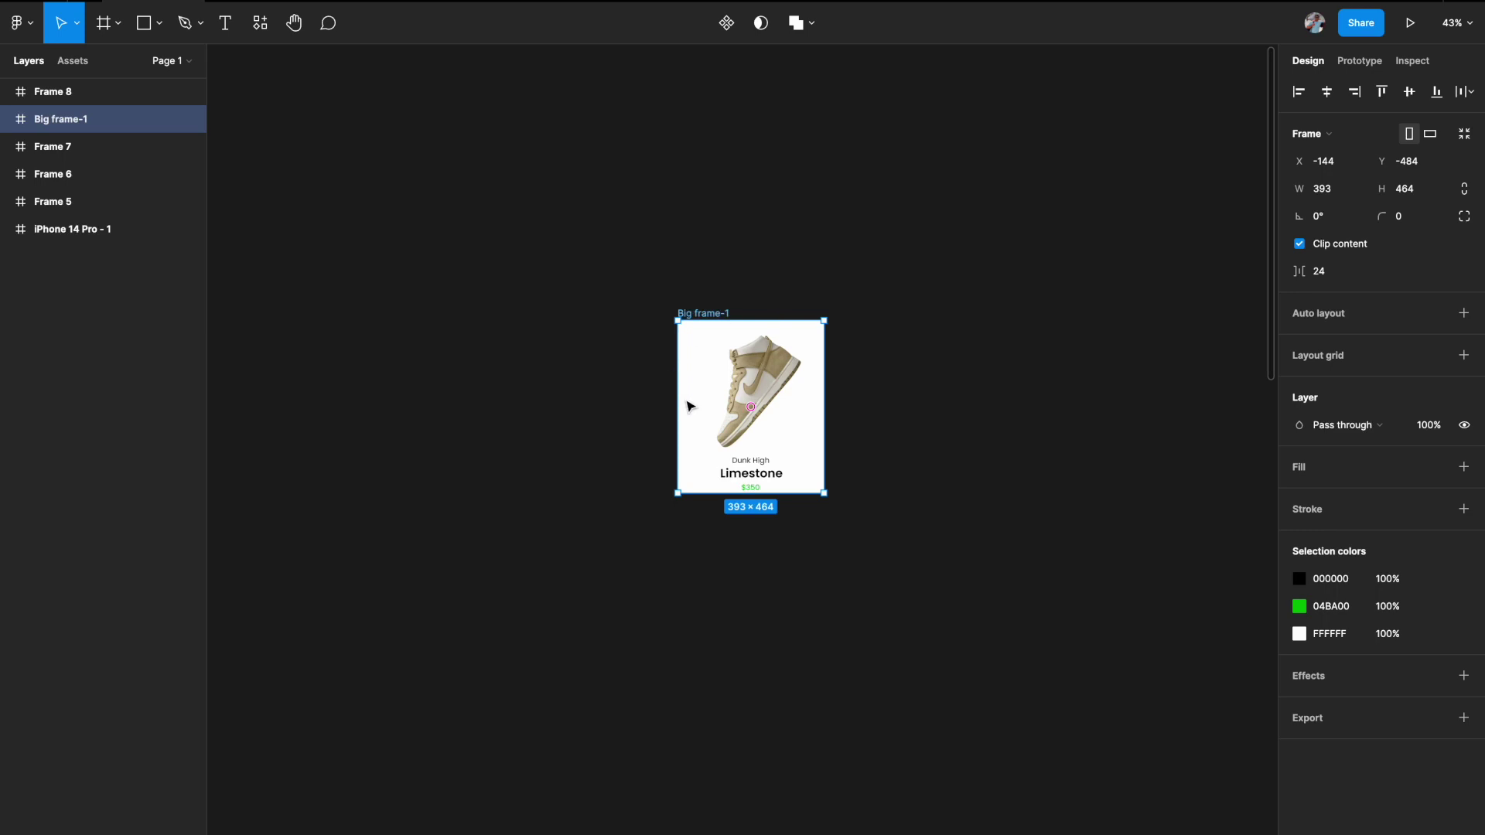
scroll(729, 399, "up", 3)
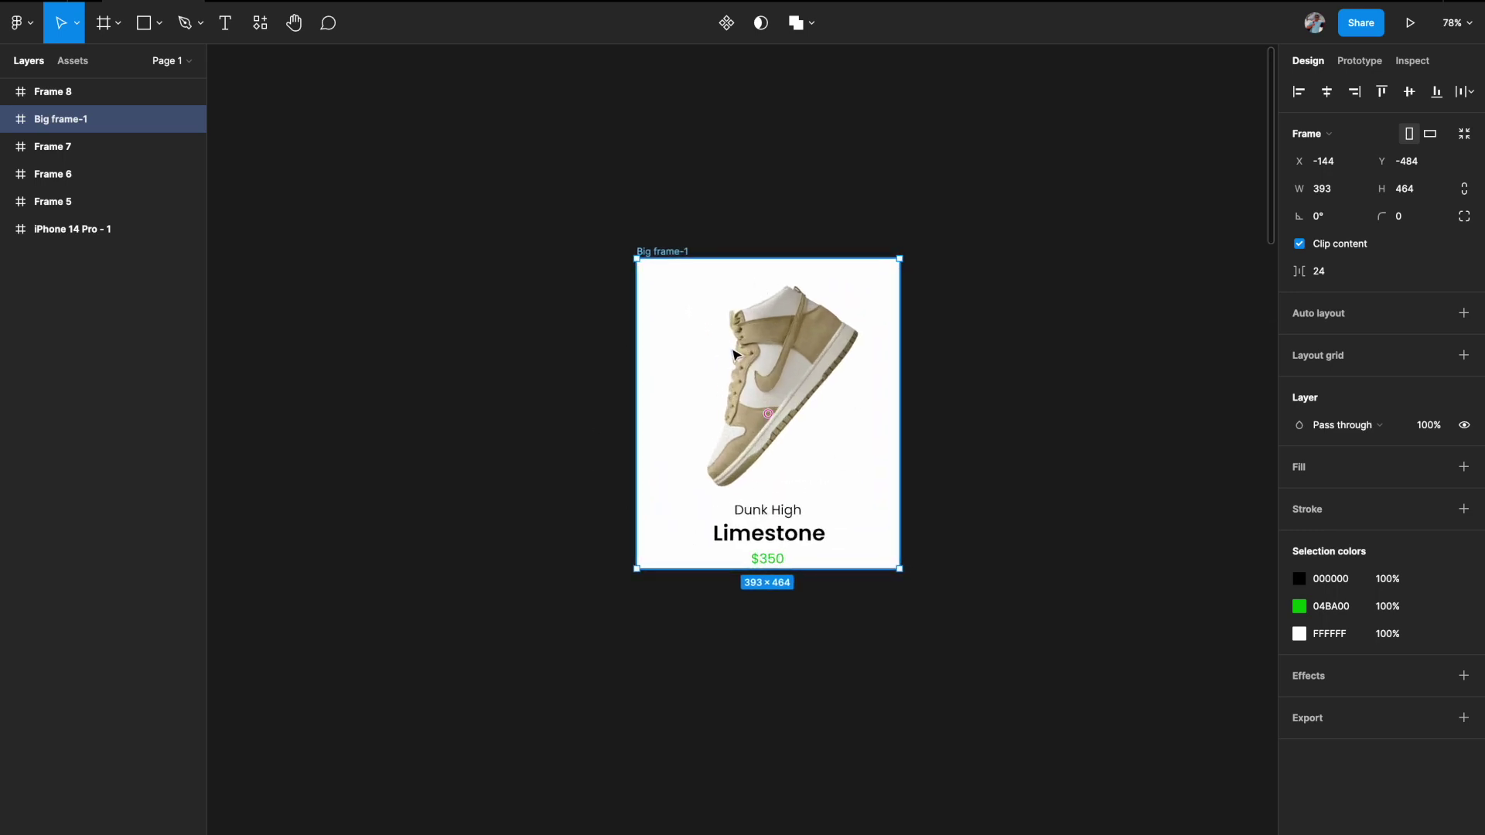
scroll(734, 355, "down", 3)
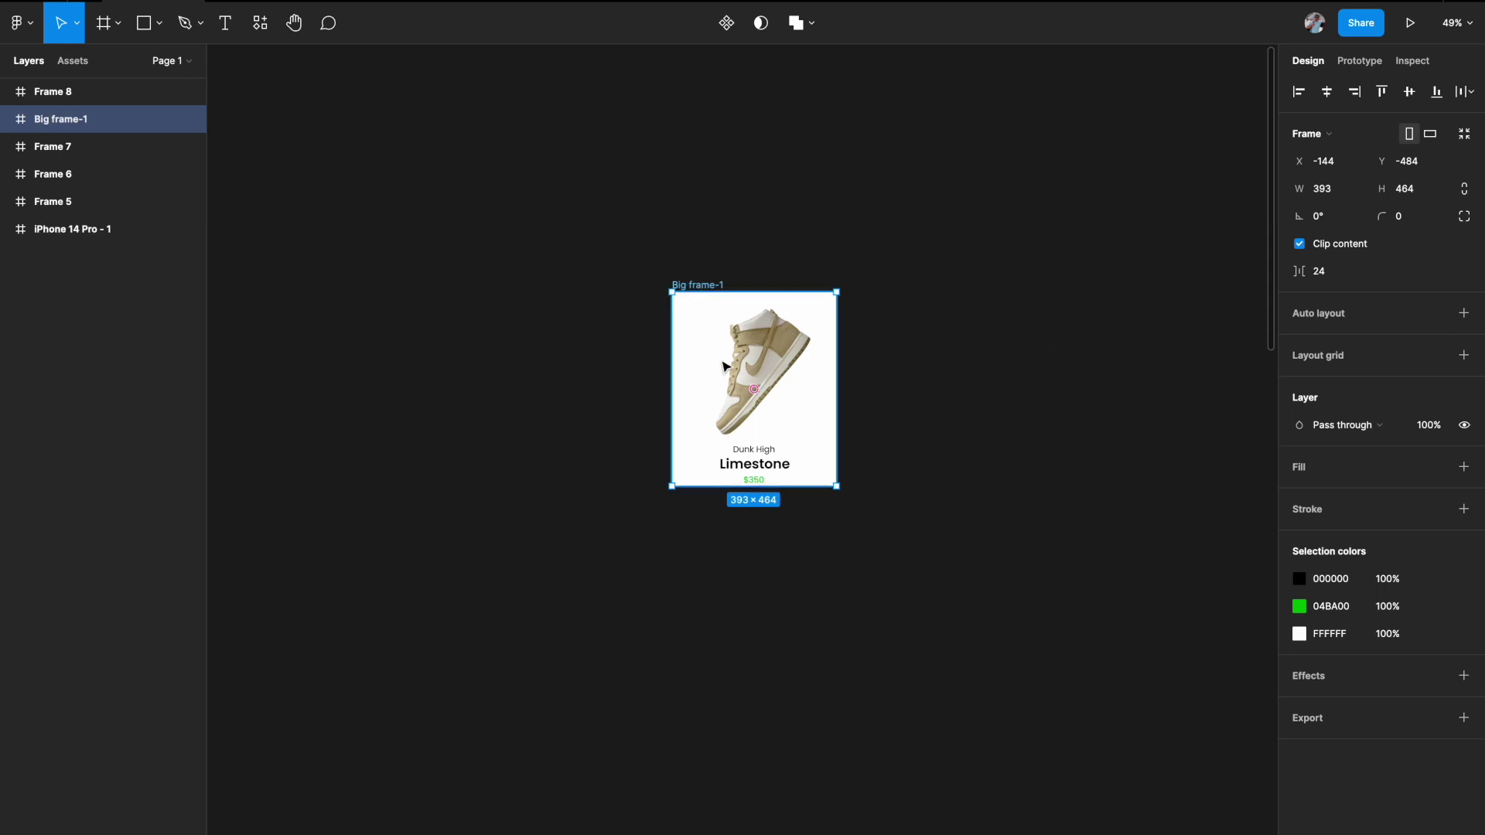
scroll(533, 372, "up", 2)
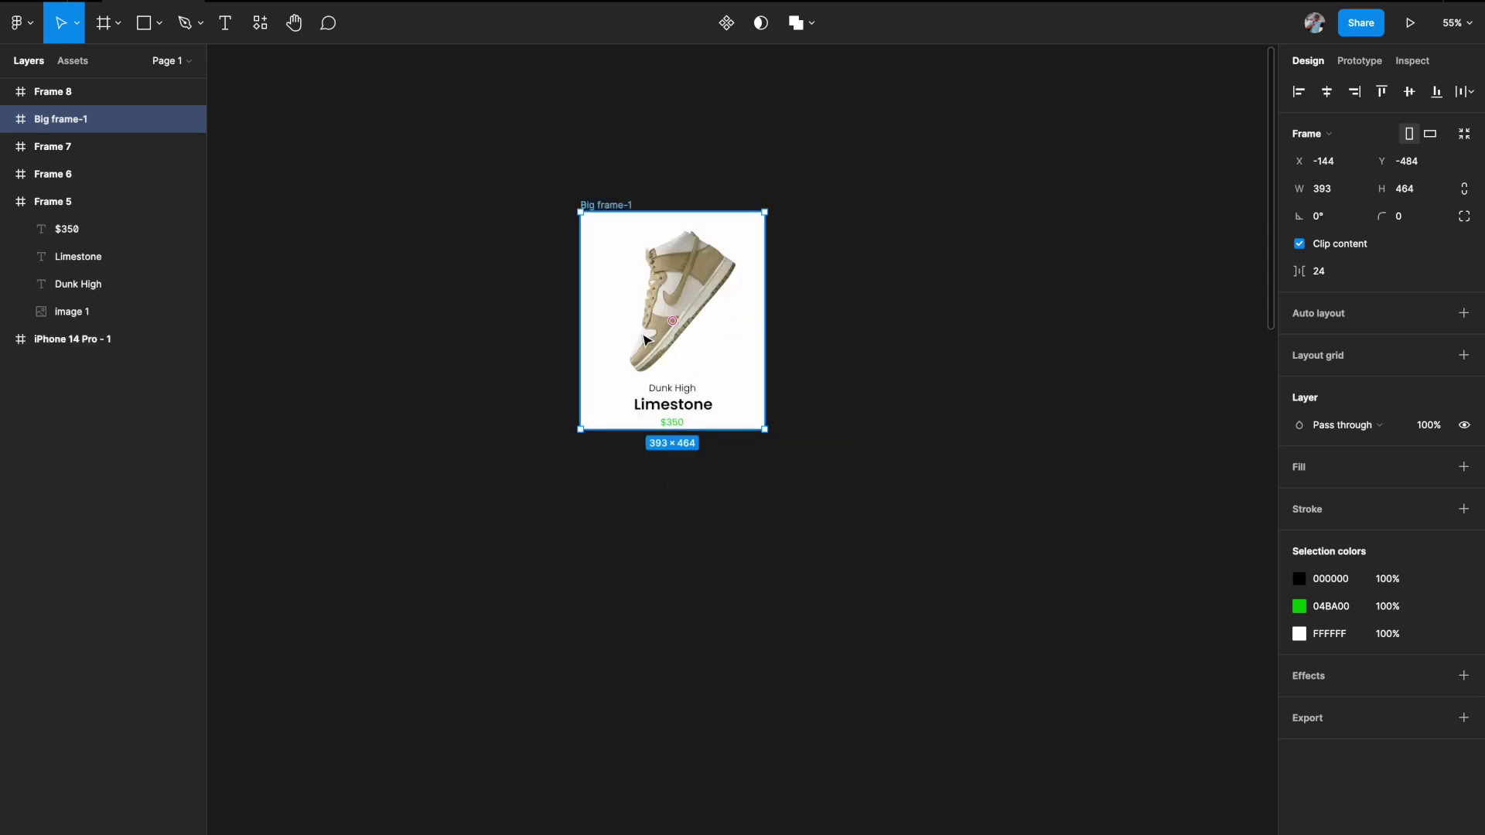
scroll(648, 341, "down", 1)
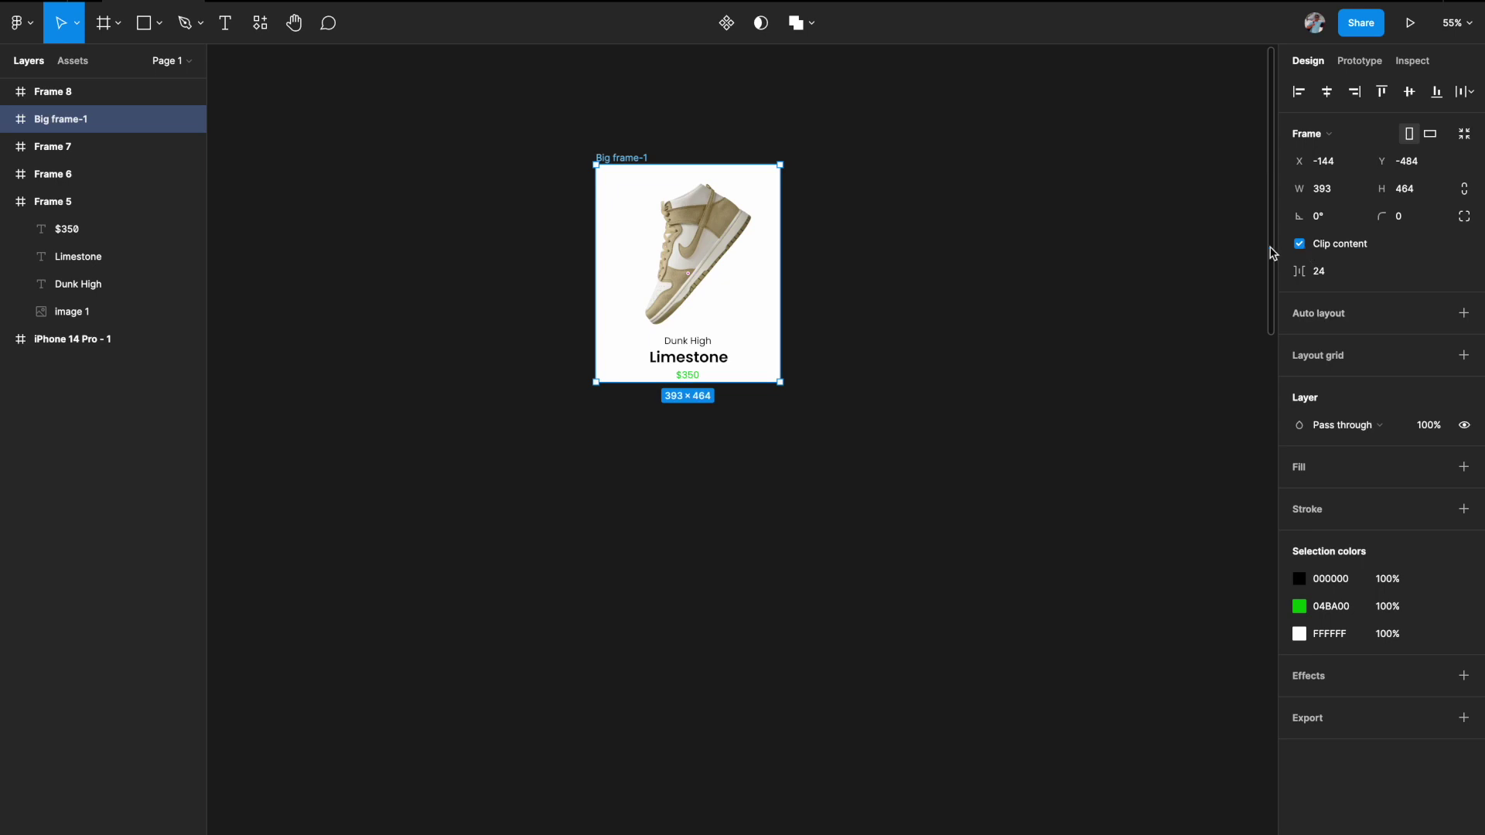
Turn off content clipping for Big frame-1 and duplicate it straight below, at X -144 and Y 340.
left_click(1300, 245)
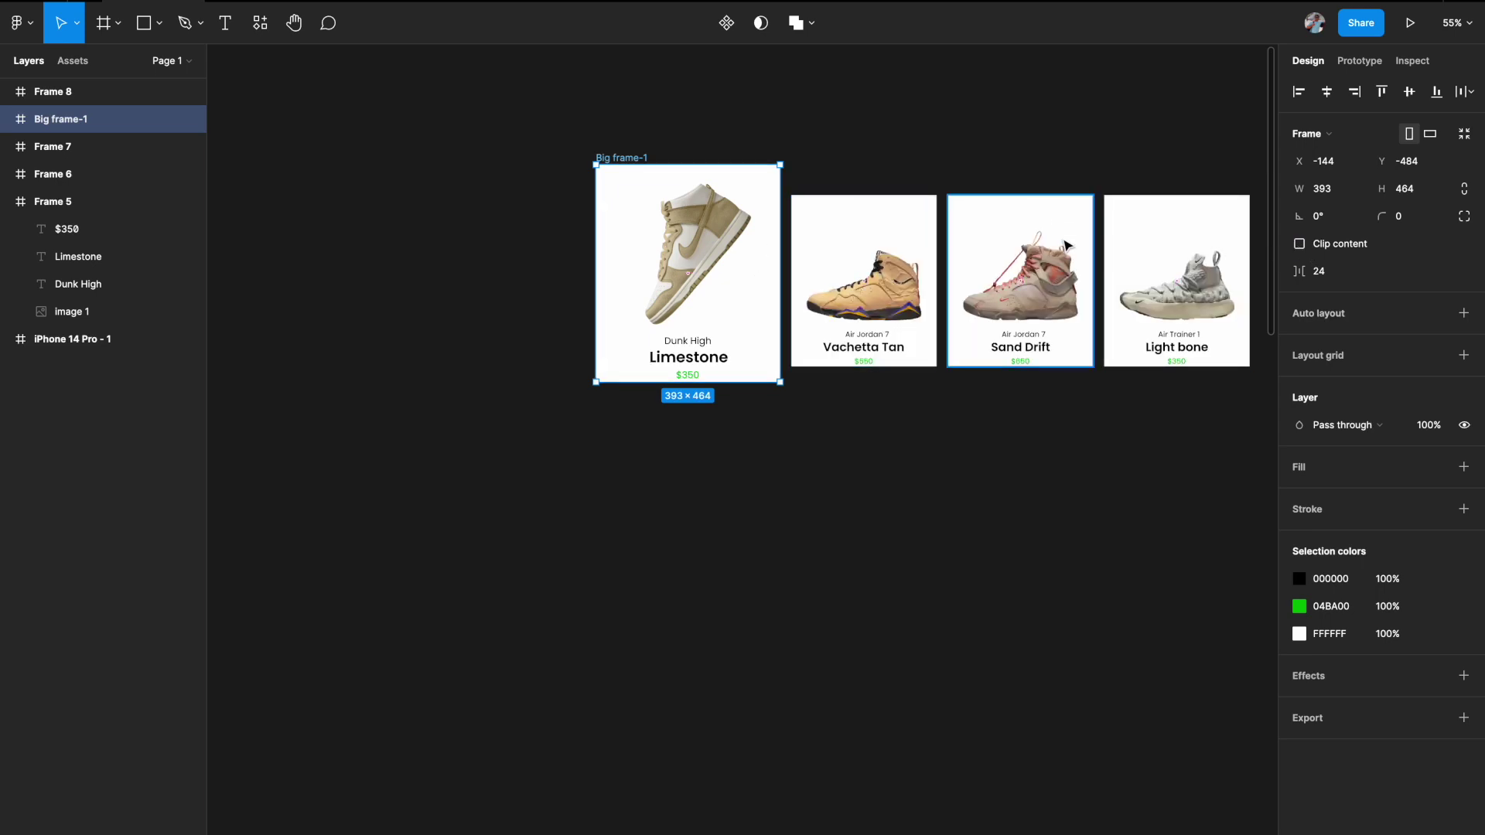
key("minus")
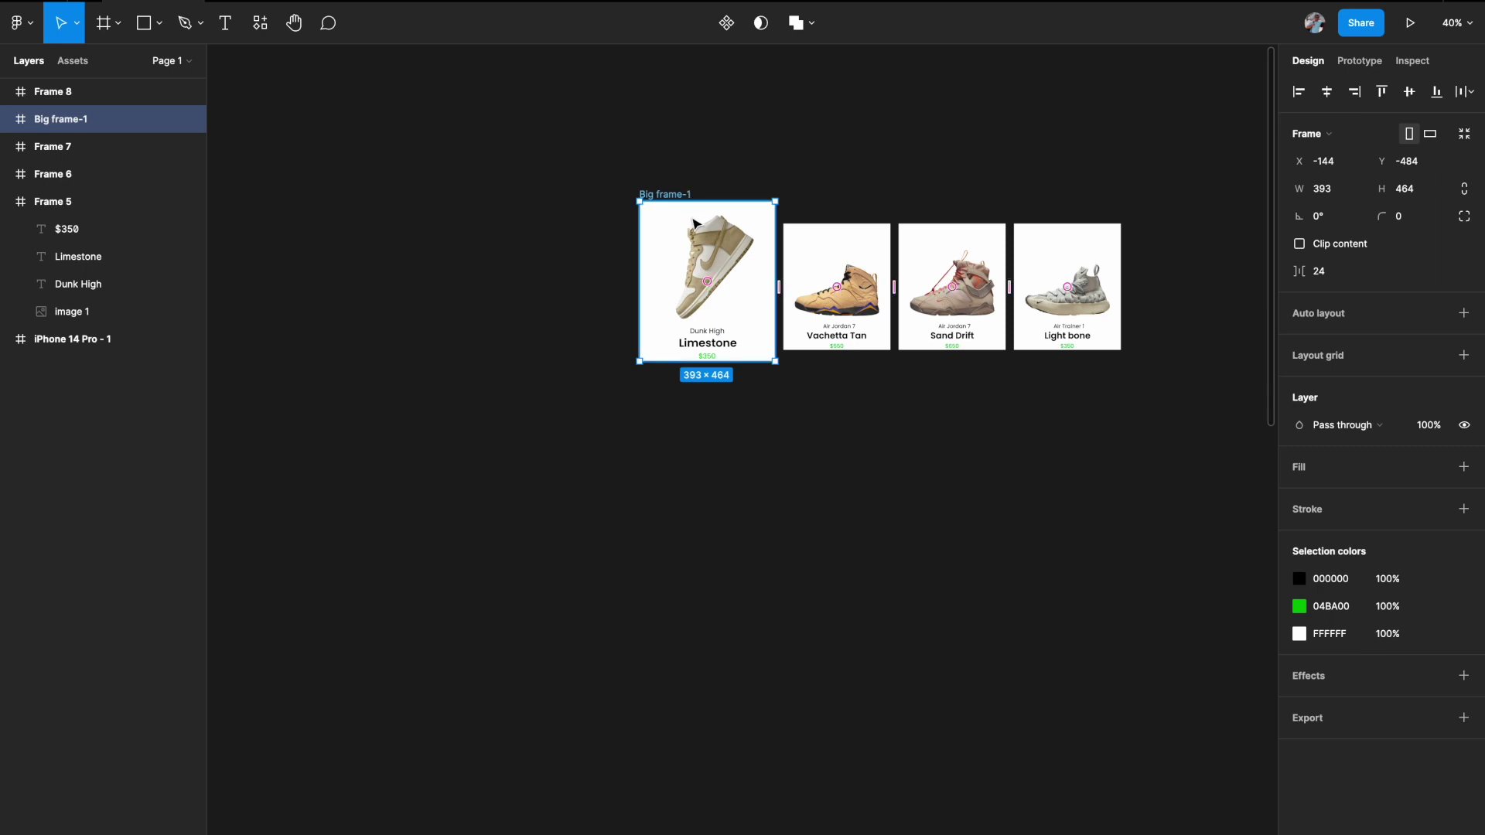
left_click_drag(694, 224, 665, 508, "alt")
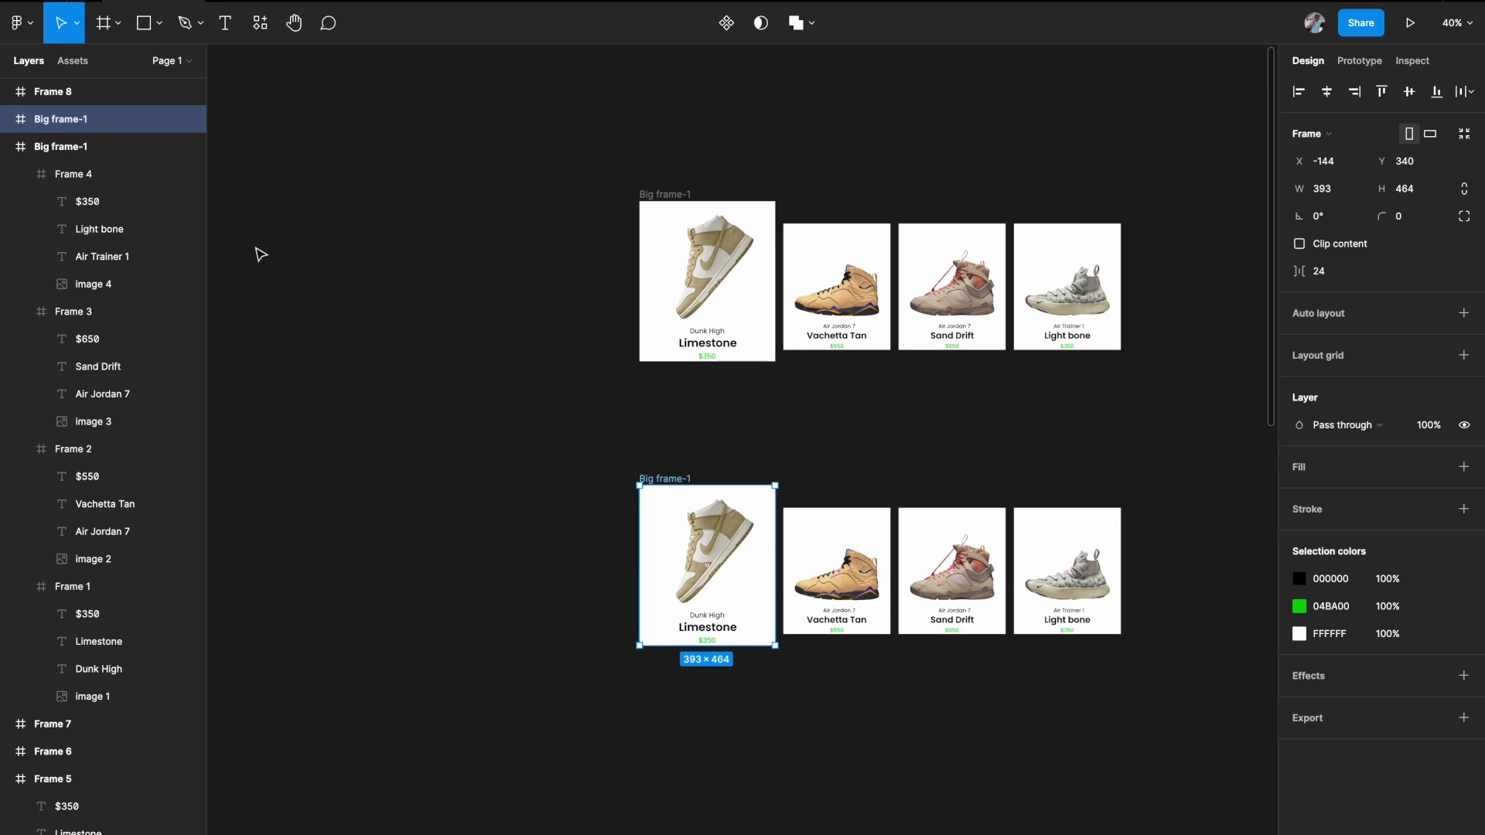
Rename the duplicated frame as Big frame-2.
double_click(85, 119)
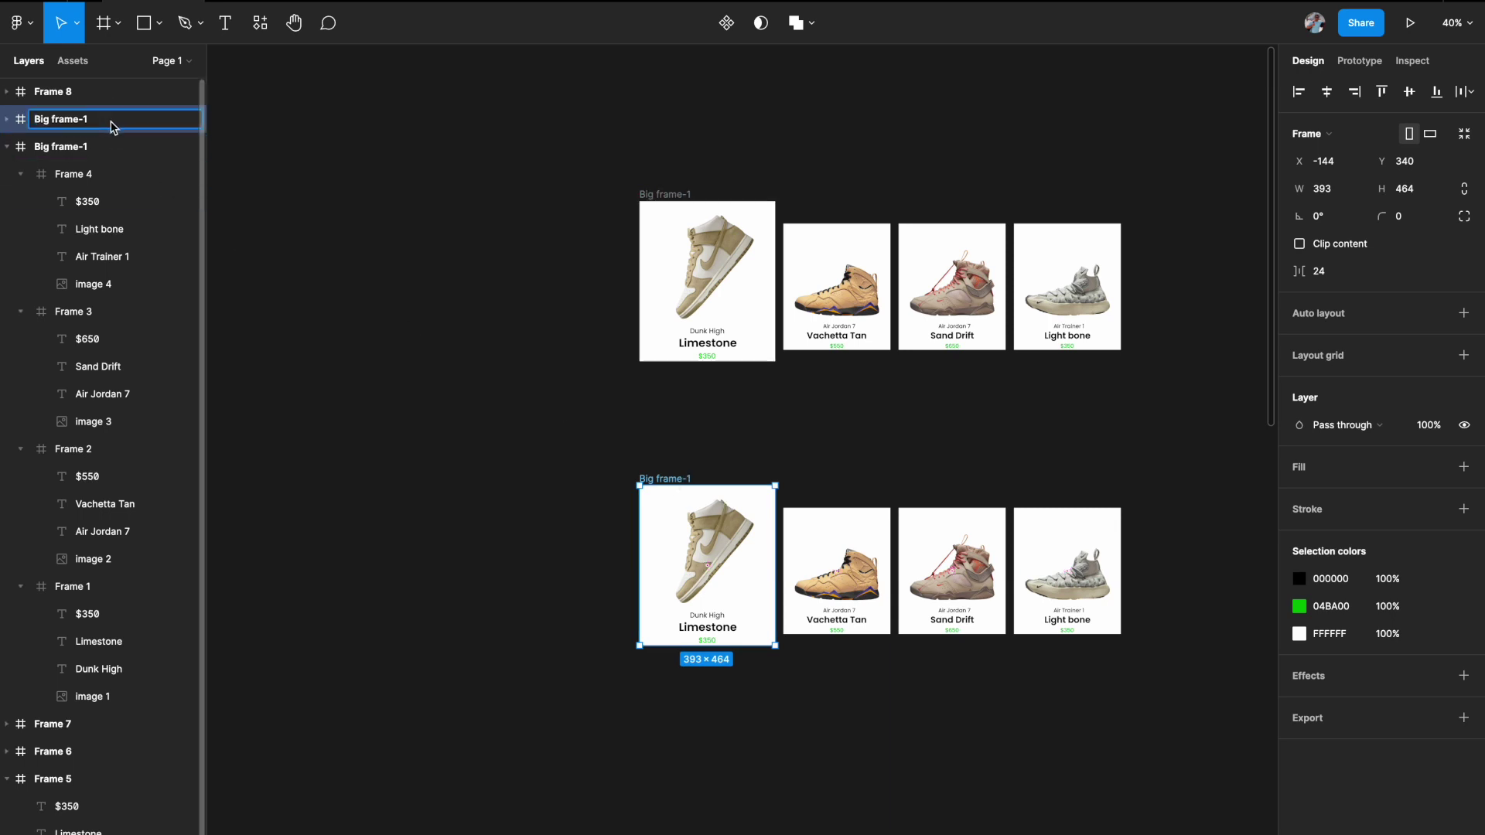
type("2")
key("Return")
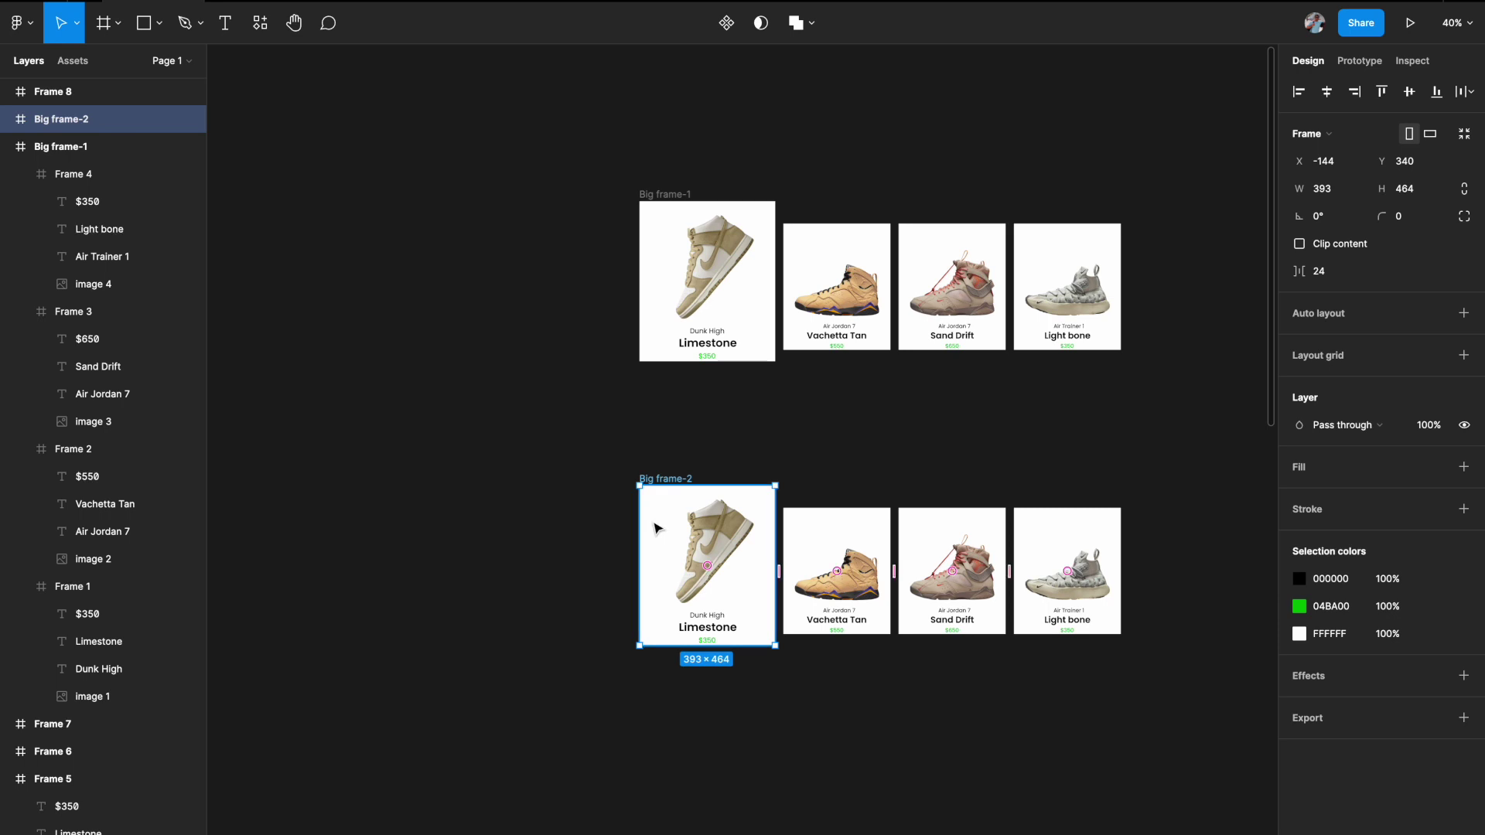
Set the rotation of the Limestone sneaker image inside Big frame-2 to 0°.
double_click(702, 544)
scroll(702, 544, "down", 1)
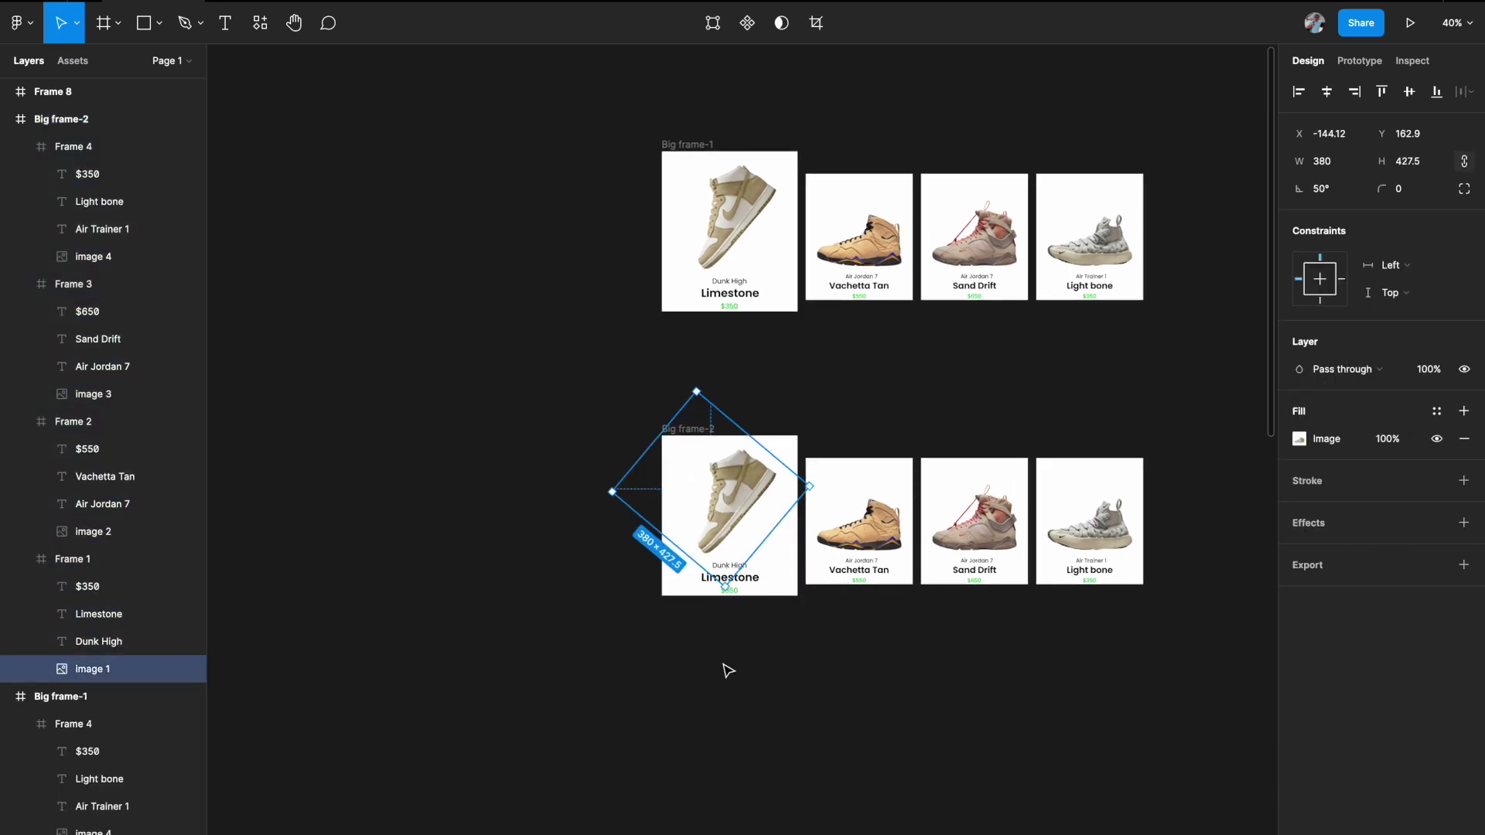
left_click(724, 636)
left_click(775, 538)
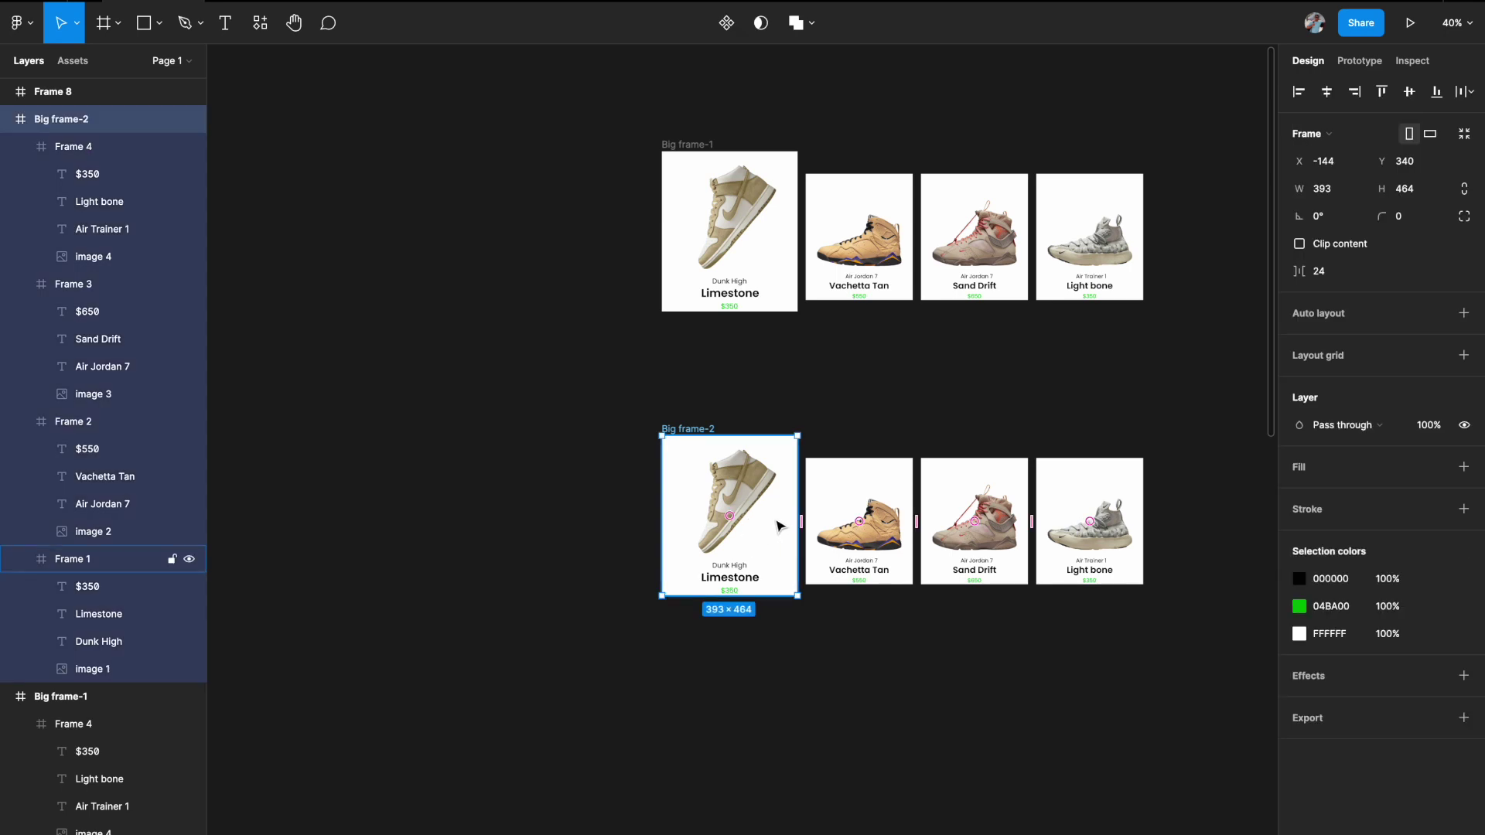
left_click(88, 559)
left_click(91, 671)
left_click(1326, 192)
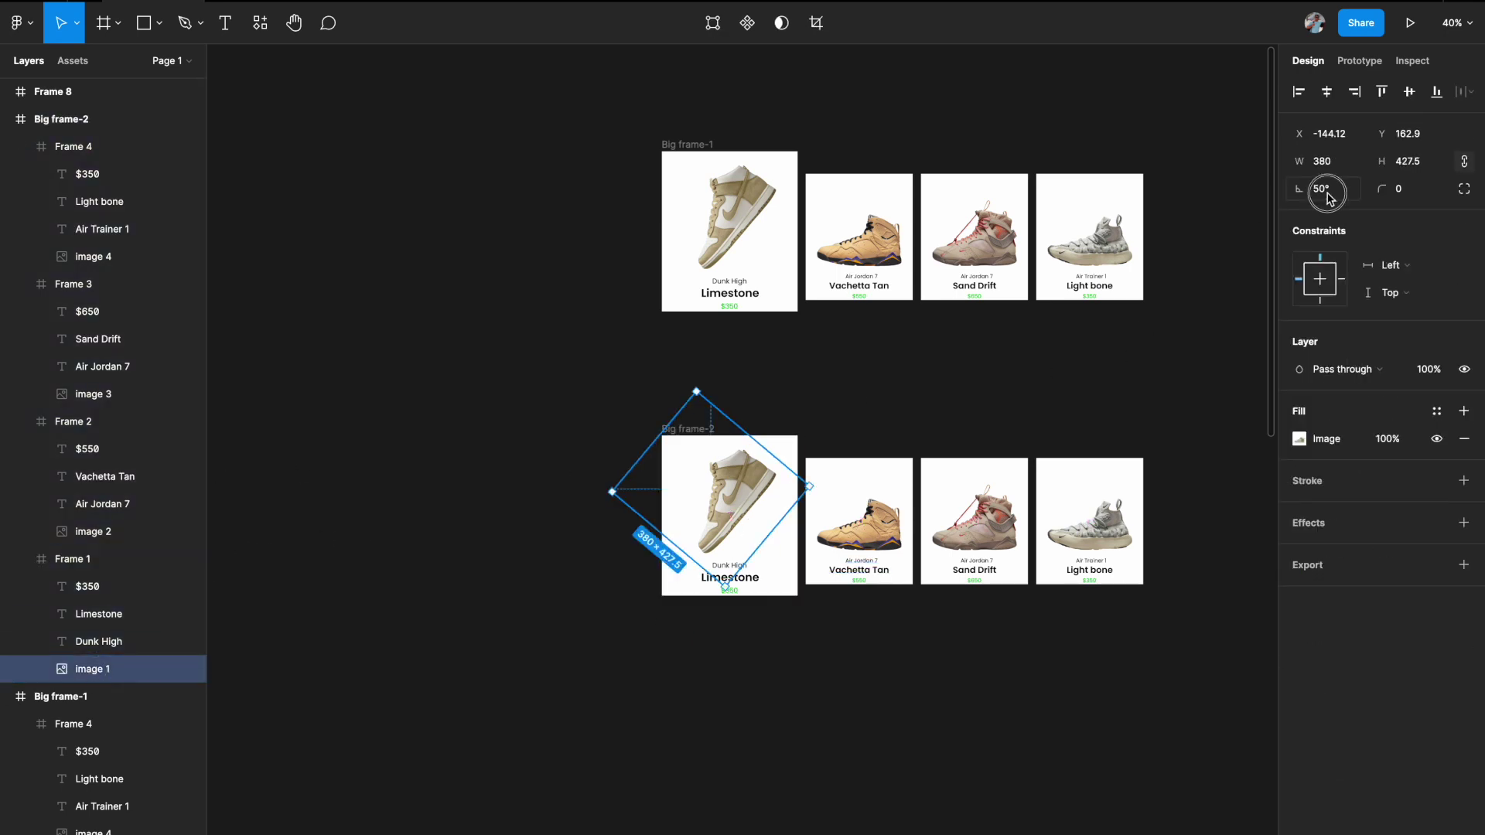
type("0")
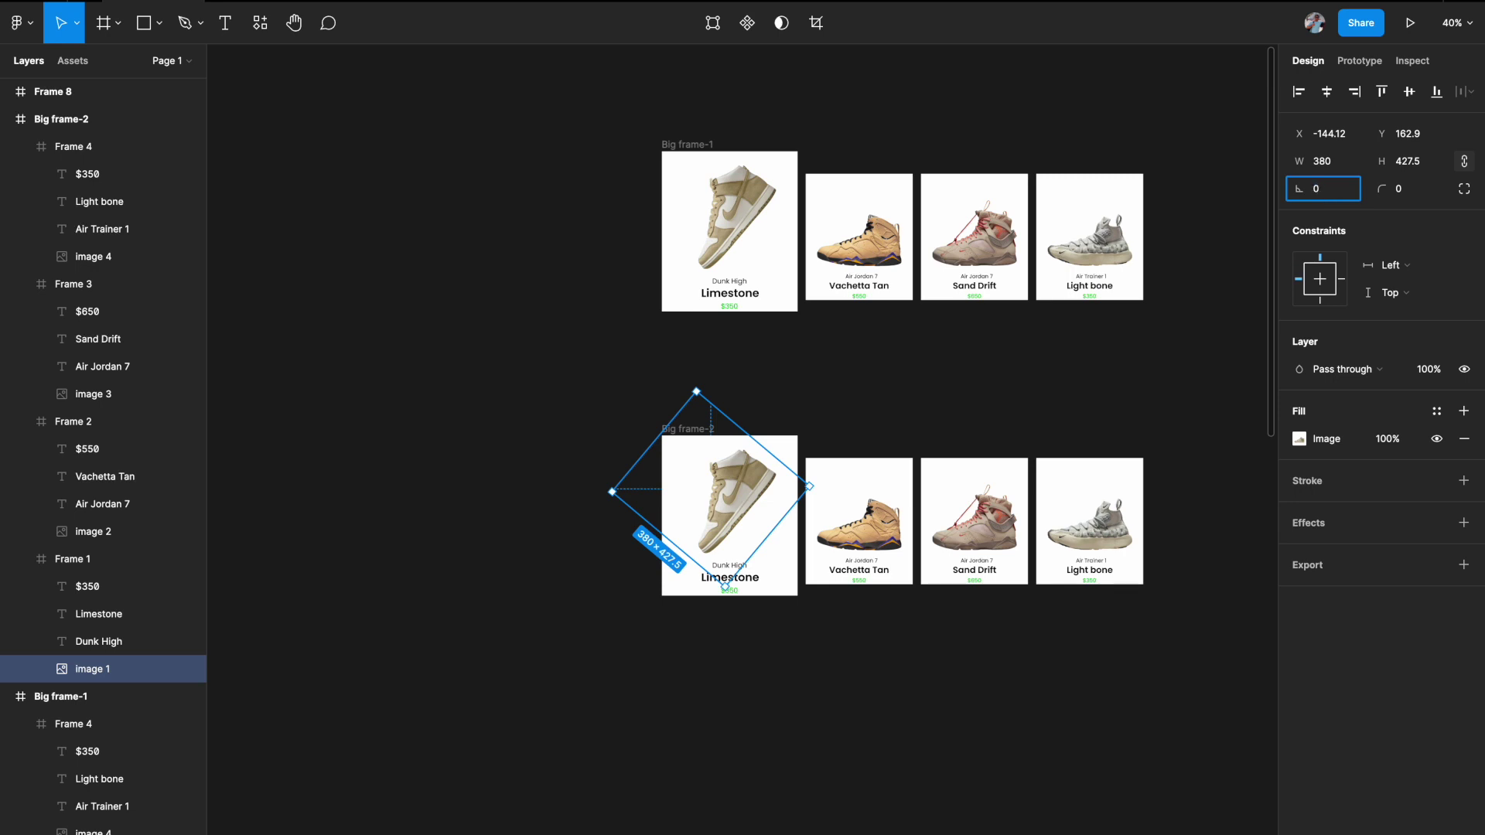
key("Return")
Center the Limestone sneaker image horizontally in its product frame, align it to the frame's top edge and deselect it.
left_click(1326, 91)
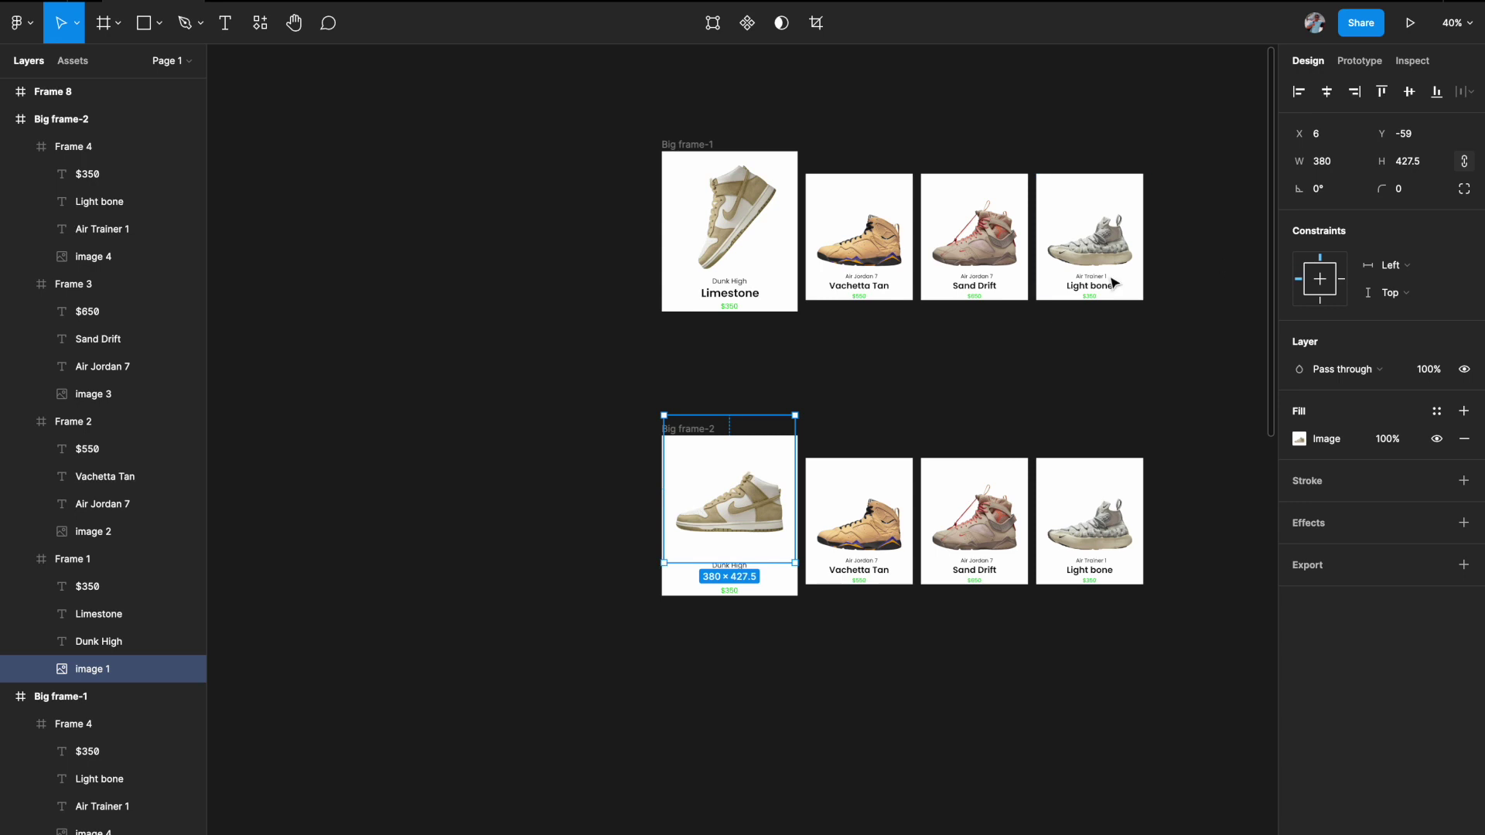
left_click(1381, 91)
scroll(892, 415, "down", 2)
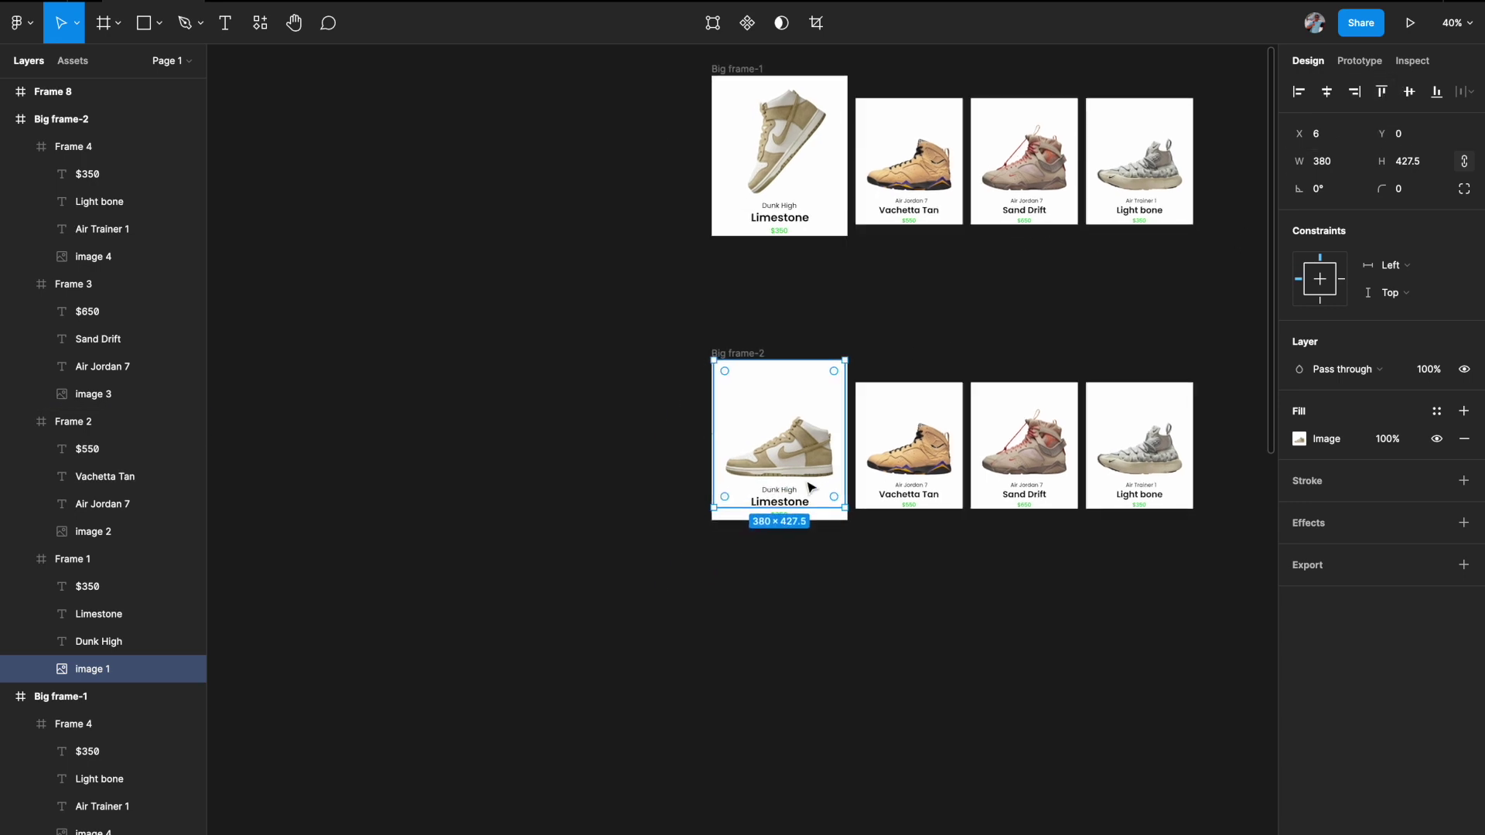
left_click(756, 597)
Select the four product frames inside Big frame-2 and shift them left together until the Vachetta Tan frame meets the parent's left edge.
left_click(777, 444)
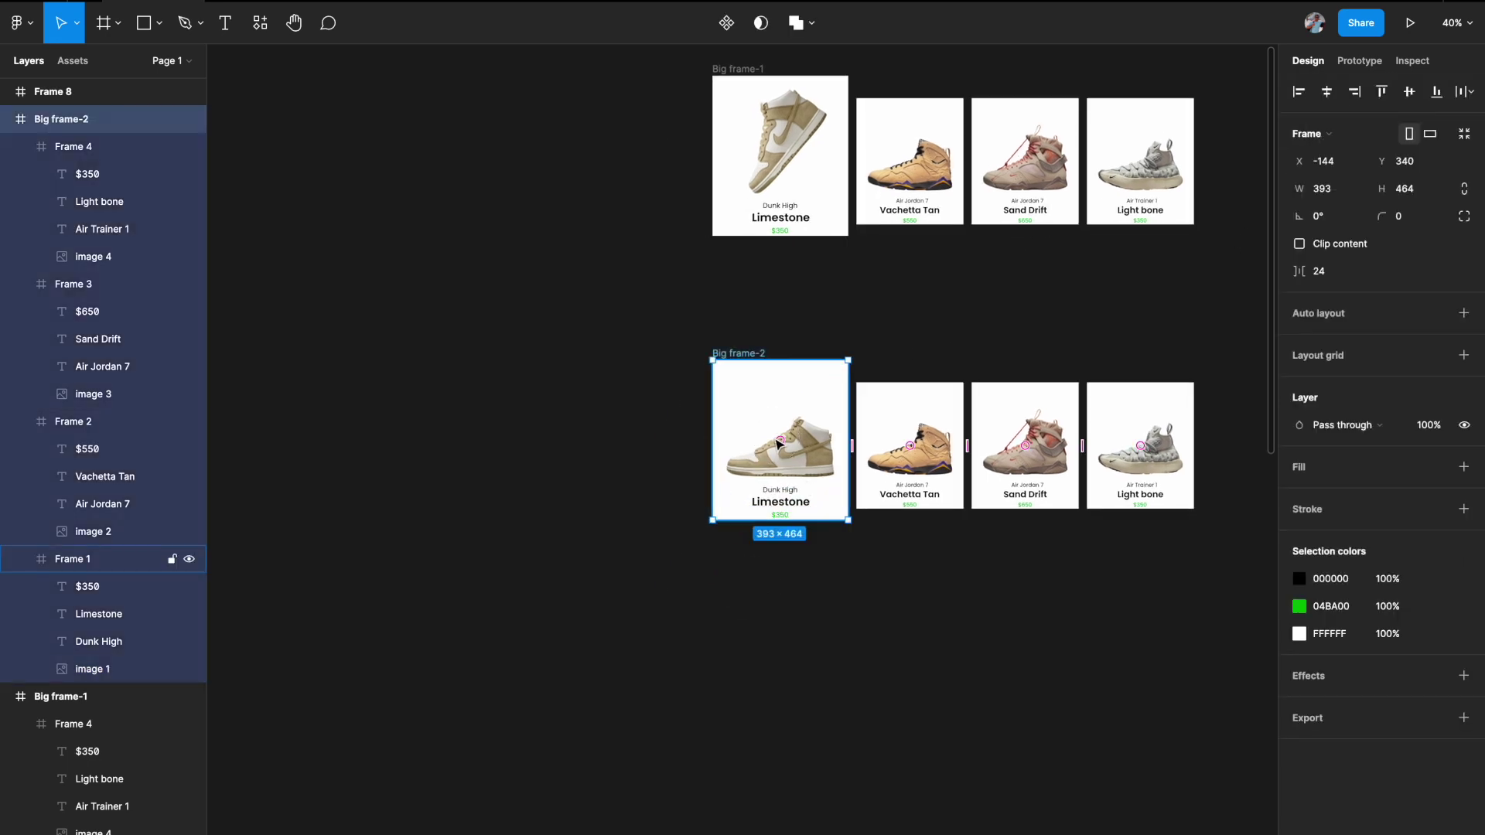
left_click(777, 444)
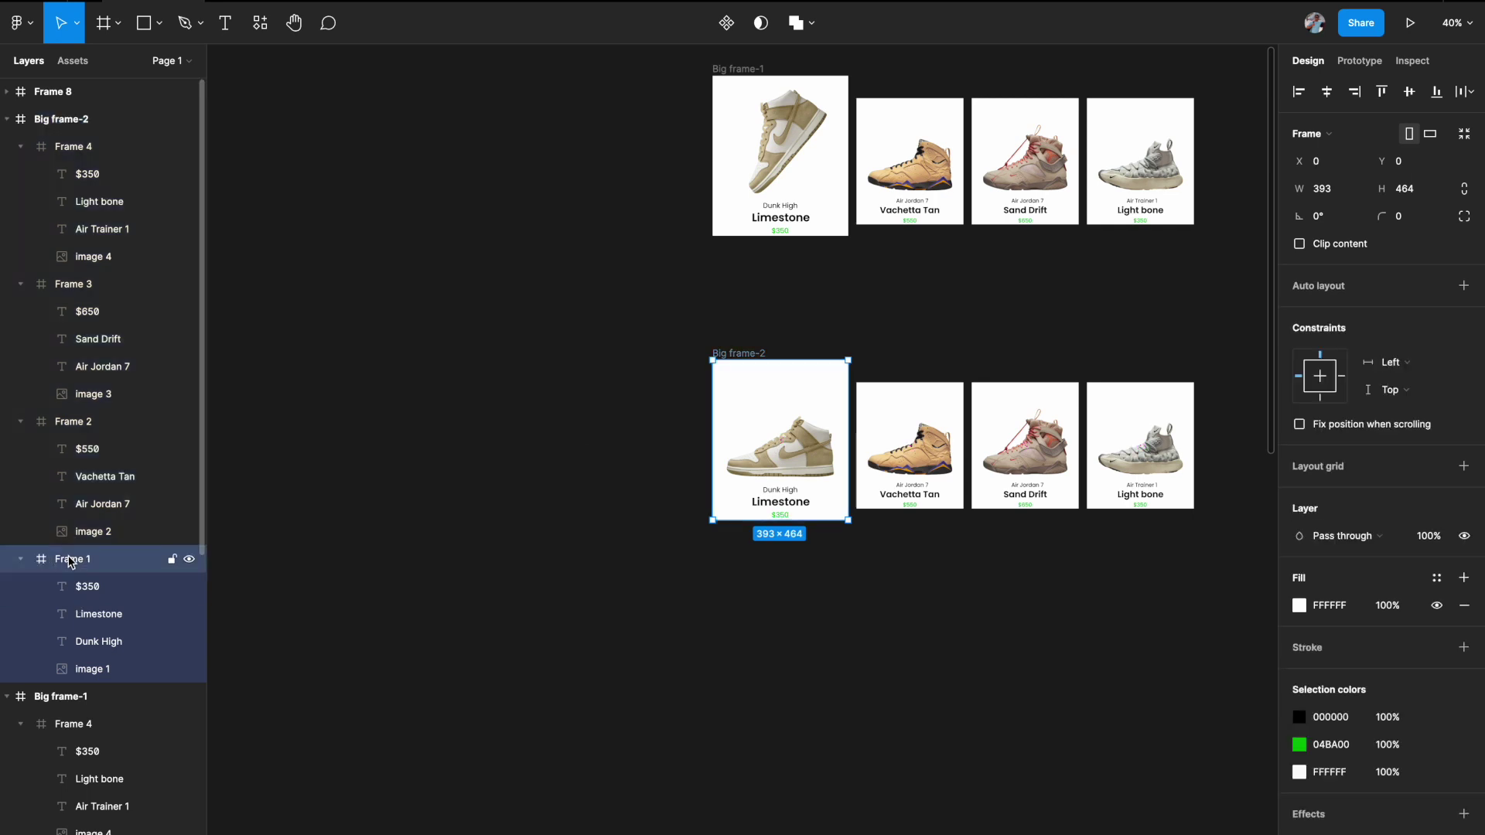
left_click(881, 463, "shift")
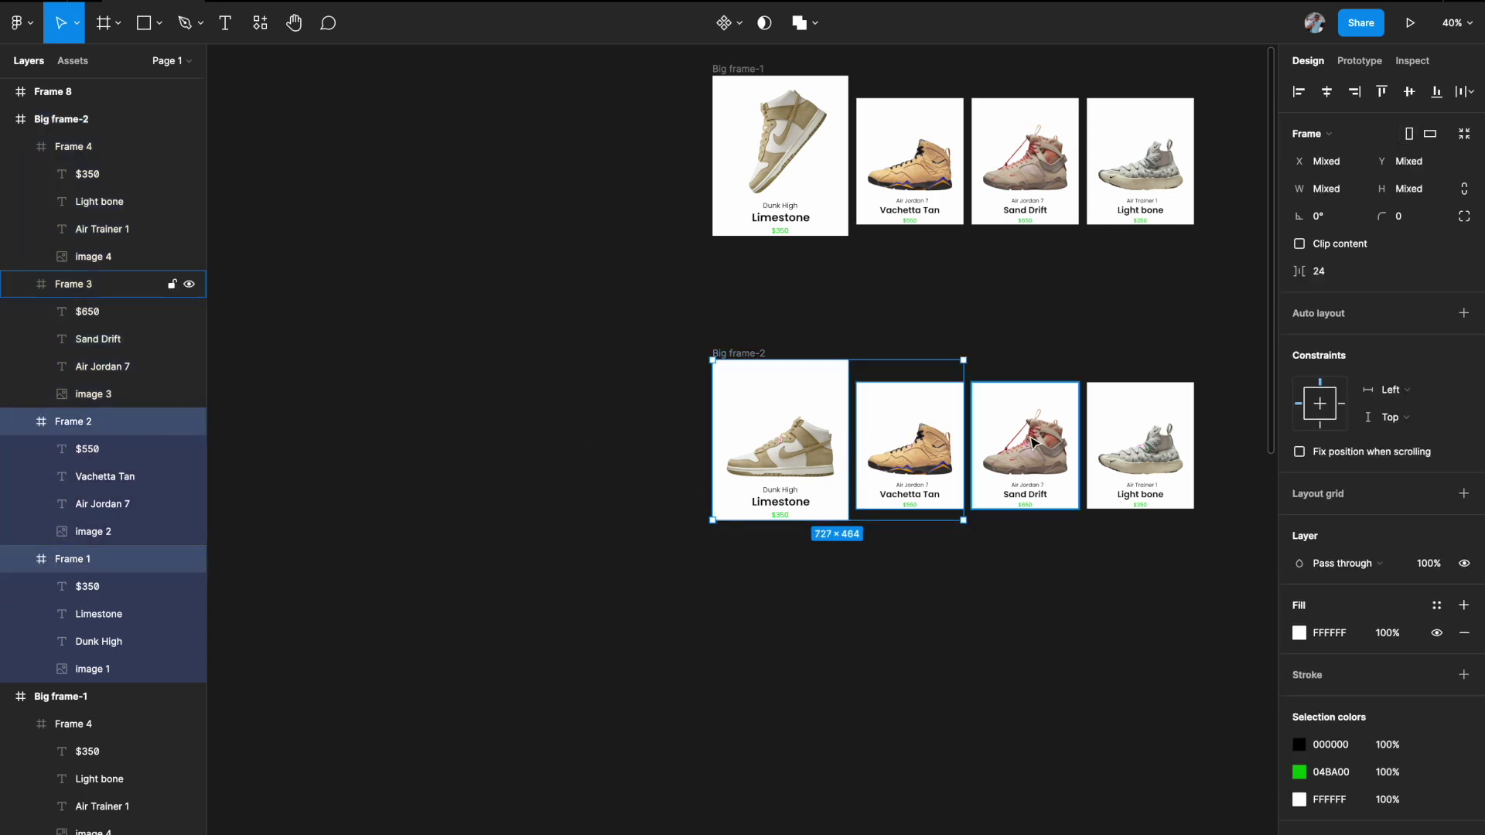
left_click(1029, 441, "shift")
left_click(1156, 430, "shift")
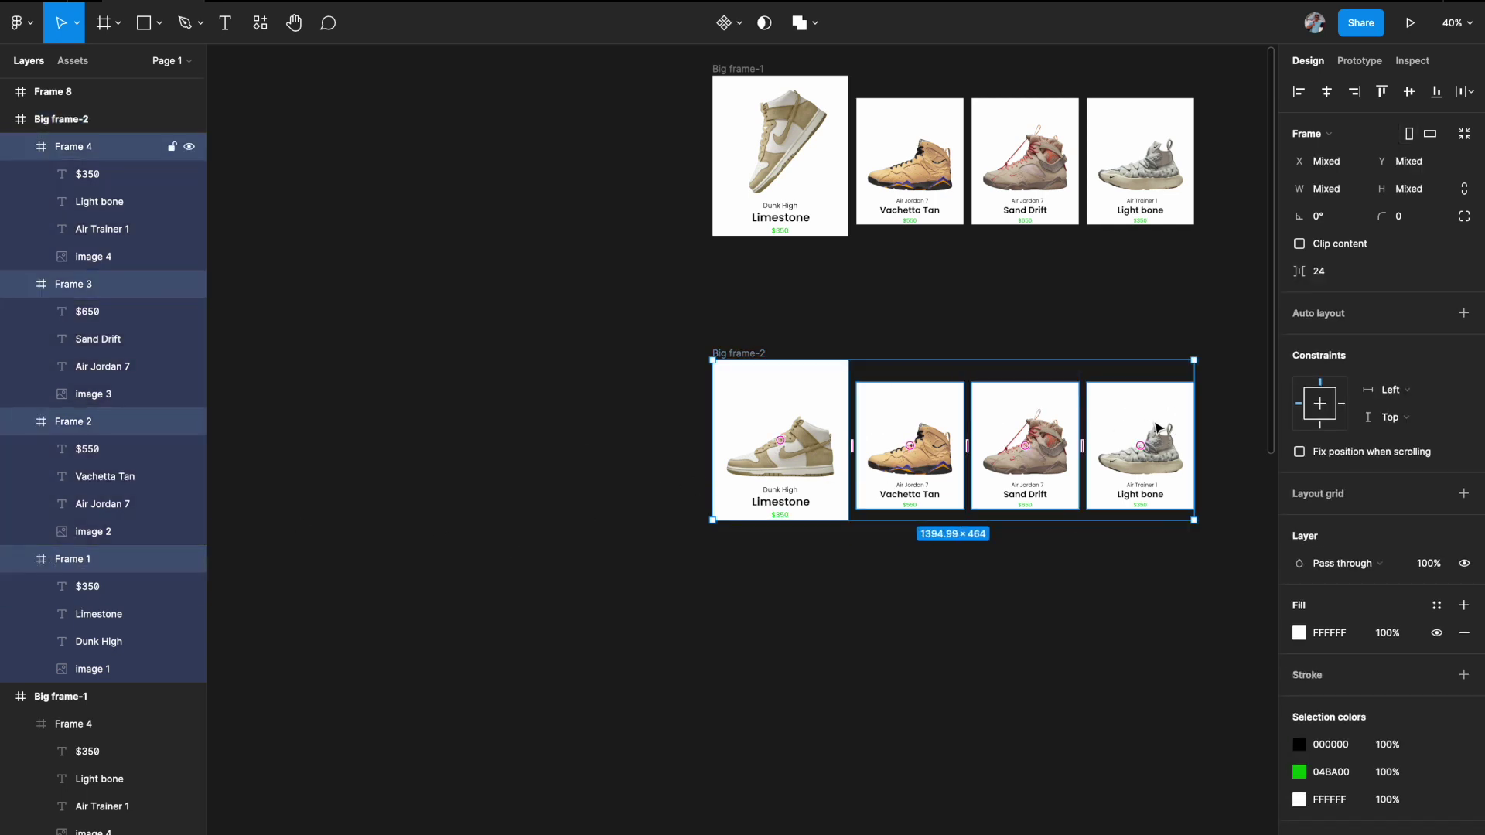
key("shift+Left")
key("shift+Left")
key("shift+Left")
key("shift+Left")
key("shift+Left")
key("shift+Left")
key("shift+Left")
key("shift+Left")
key("shift+Left")
key("shift+Left")
key("shift+Left")
key("shift+Left")
key("shift+Left")
key("shift+Left")
key("shift+Left")
key("shift+Left")
key("shift+Left")
key("shift+Left")
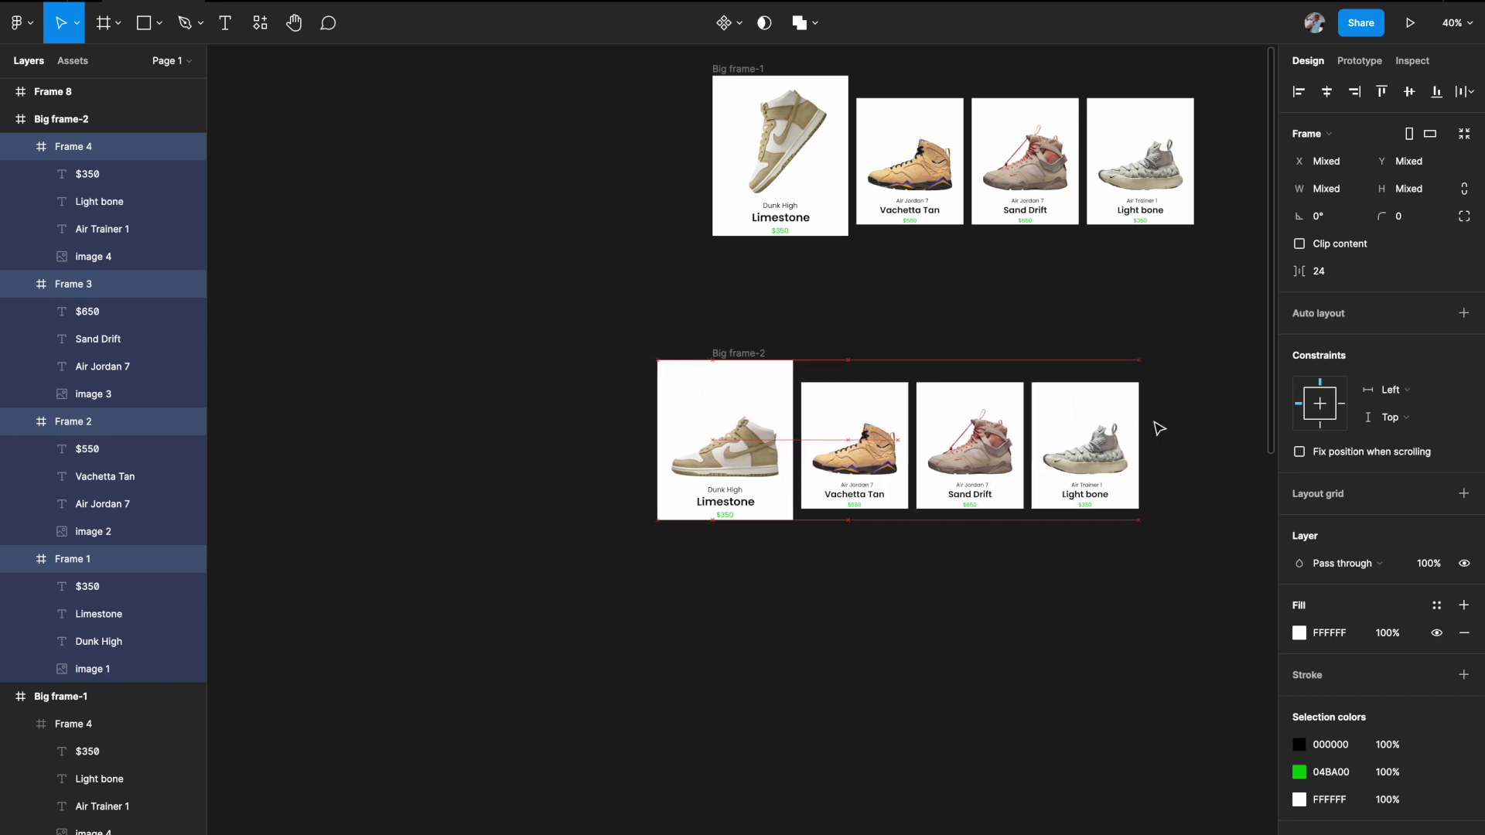
key("shift+Left")
key("shift+Left")
key("shift+Left")
key("shift+Left")
key("shift+Left")
key("shift+Left")
key("shift+Left")
key("shift+Left")
key("shift+Left")
key("shift+Left")
key("shift+Left")
key("shift+Left")
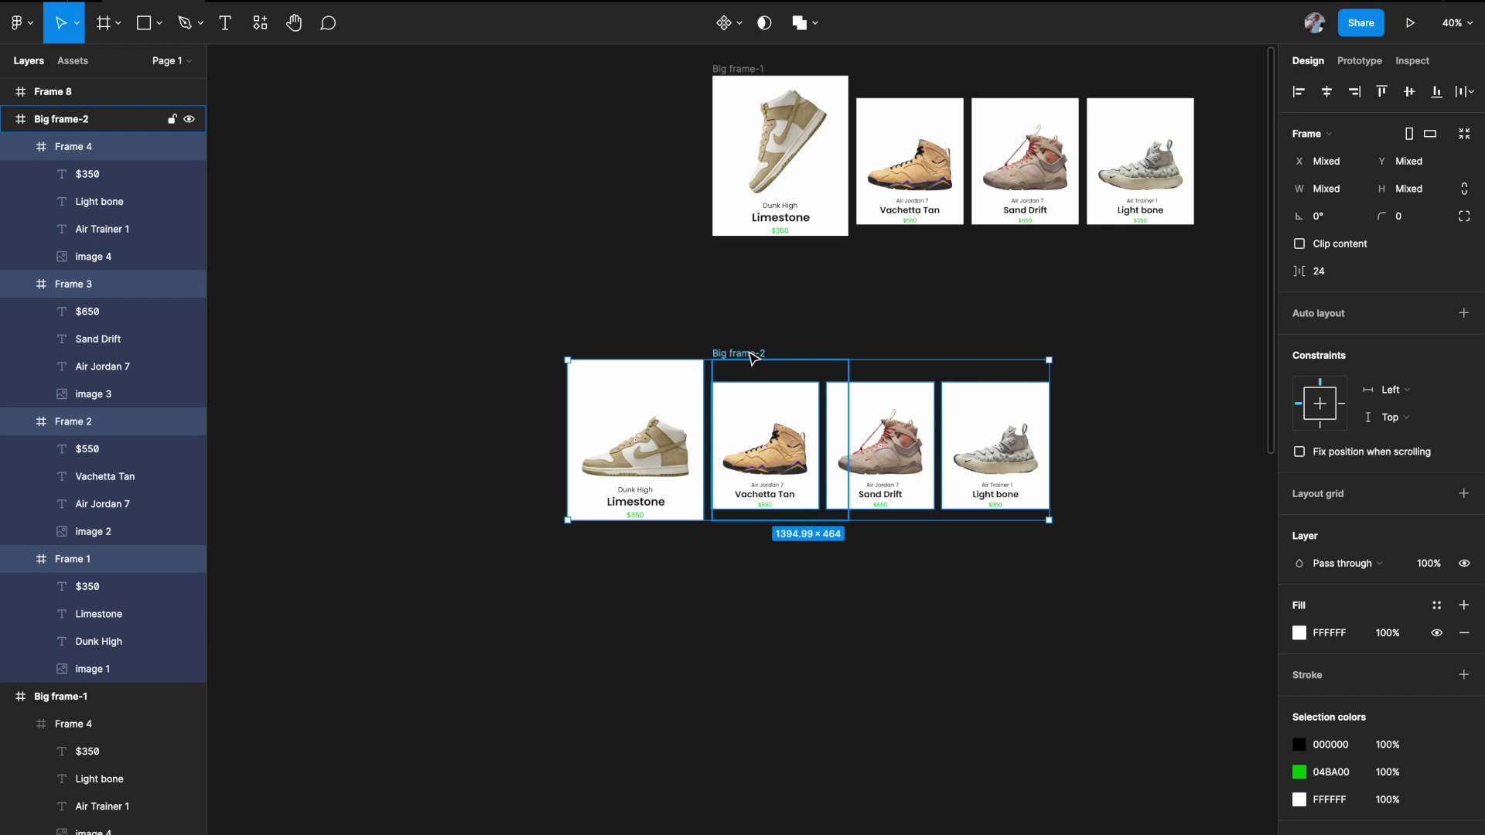
Give Big frame-2 a light green CCFFDD background fill and deselect it.
left_click(753, 357)
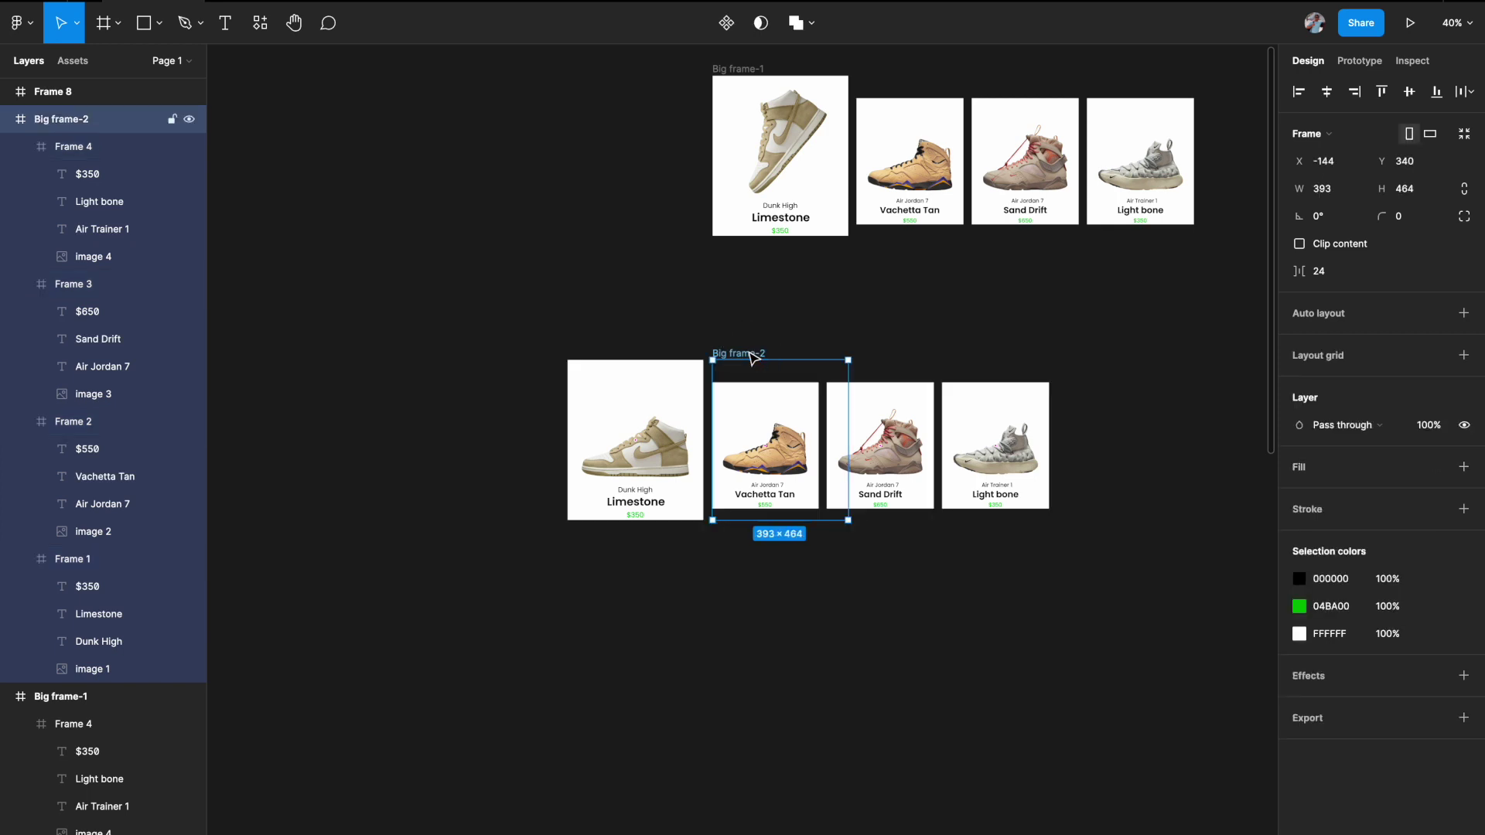
left_click(1302, 472)
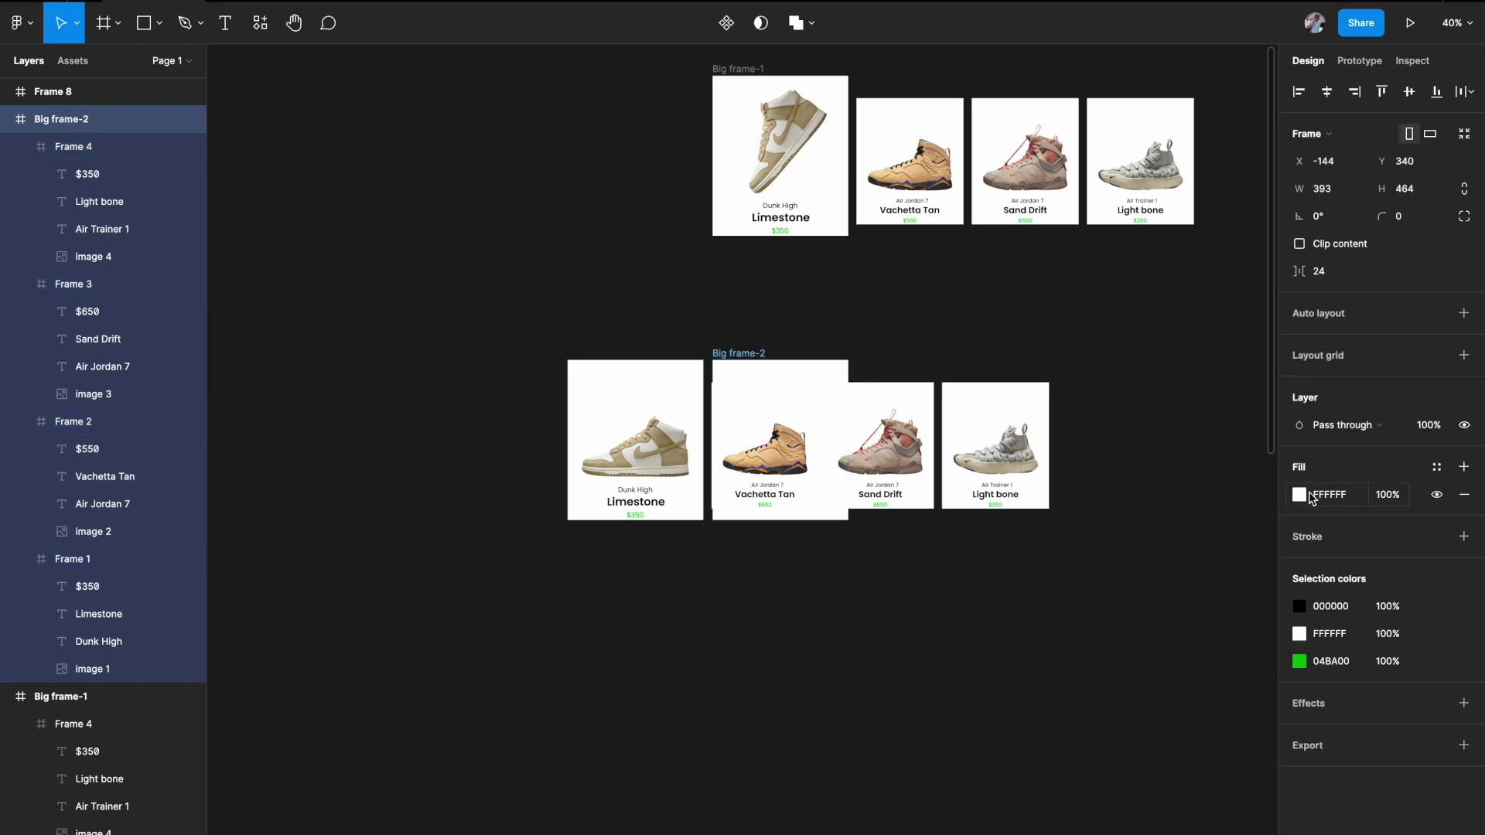
left_click(1300, 494)
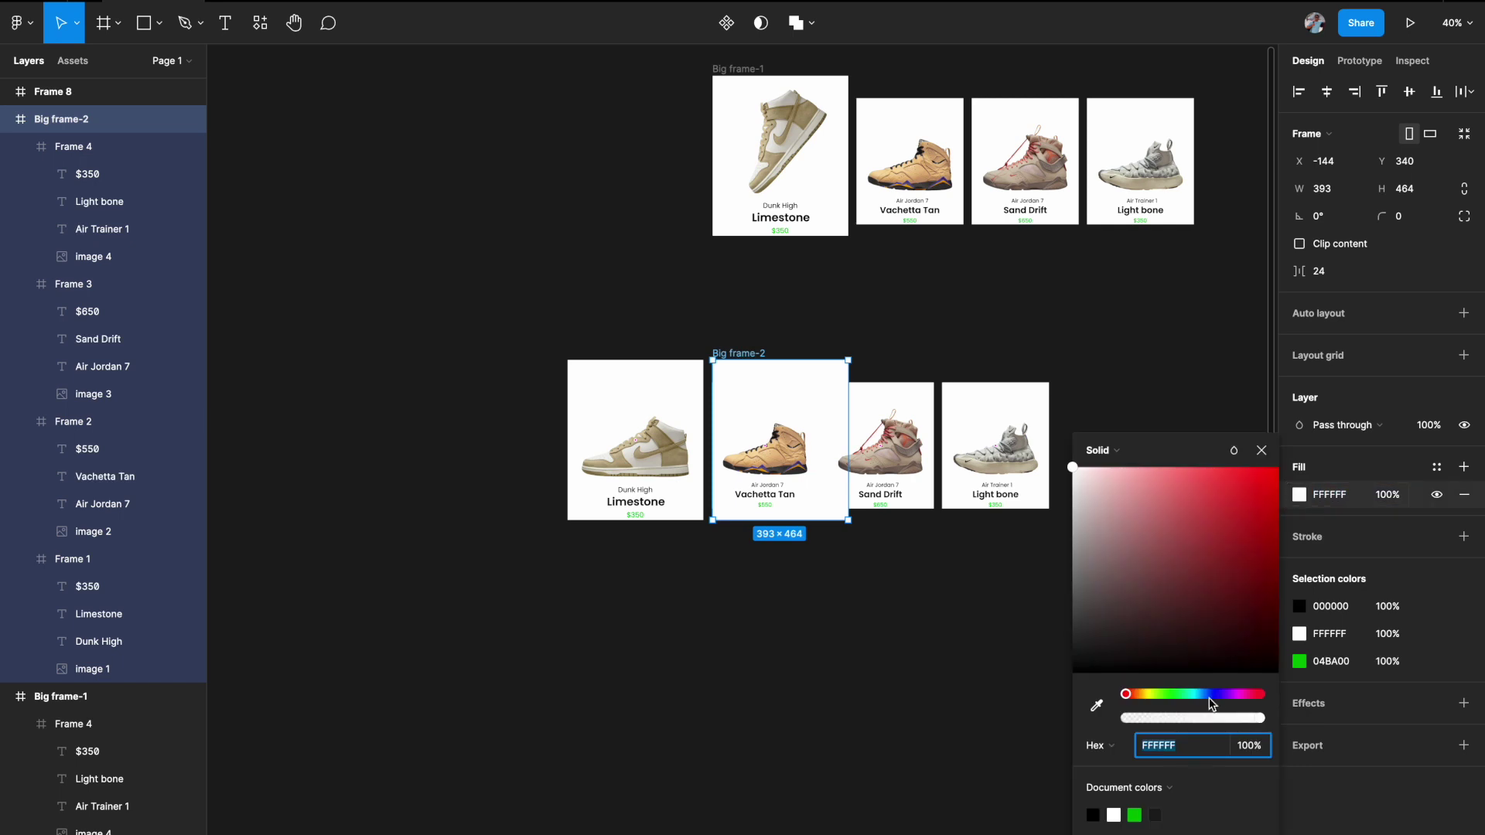
left_click(1179, 695)
left_click(1117, 469)
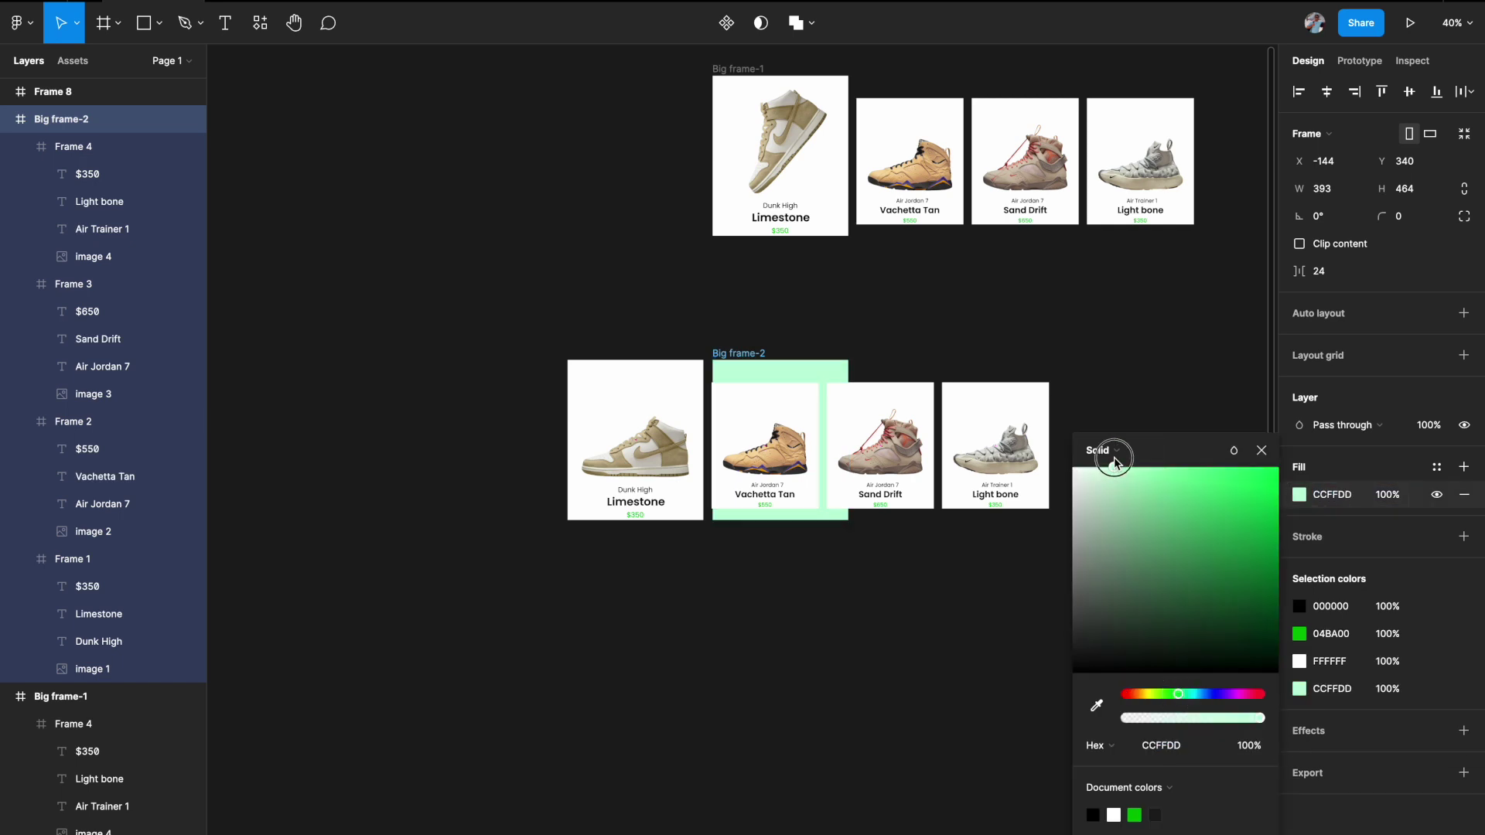
left_click(1262, 450)
left_click(1049, 621)
scroll(1049, 621, "up", 2)
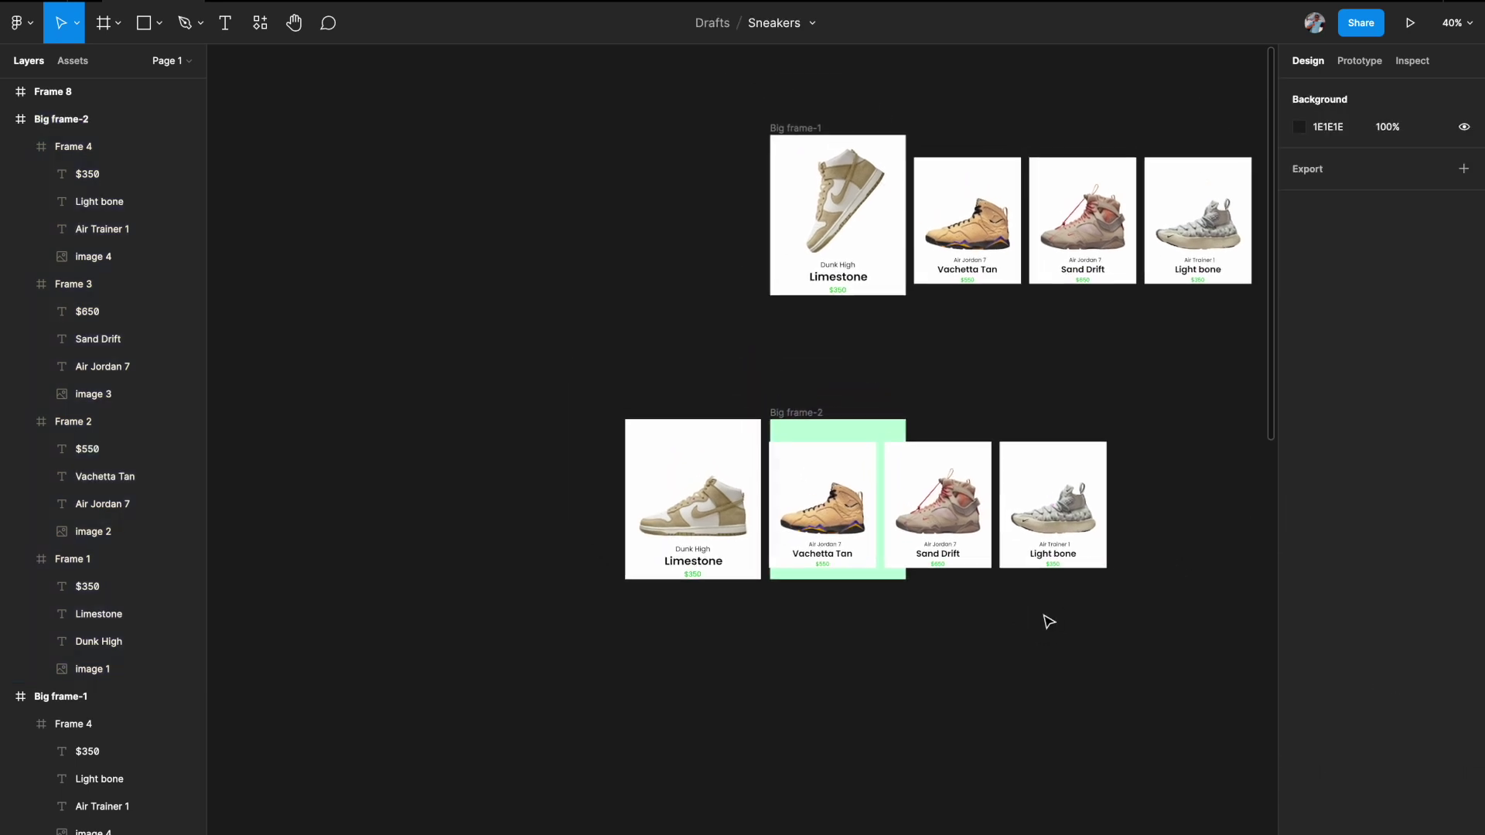
Scale the Limestone frame in Big frame-2 down to 310 × 366, matching the small Vachetta Tan frame in Big frame-1.
left_click(828, 315)
left_click(930, 723)
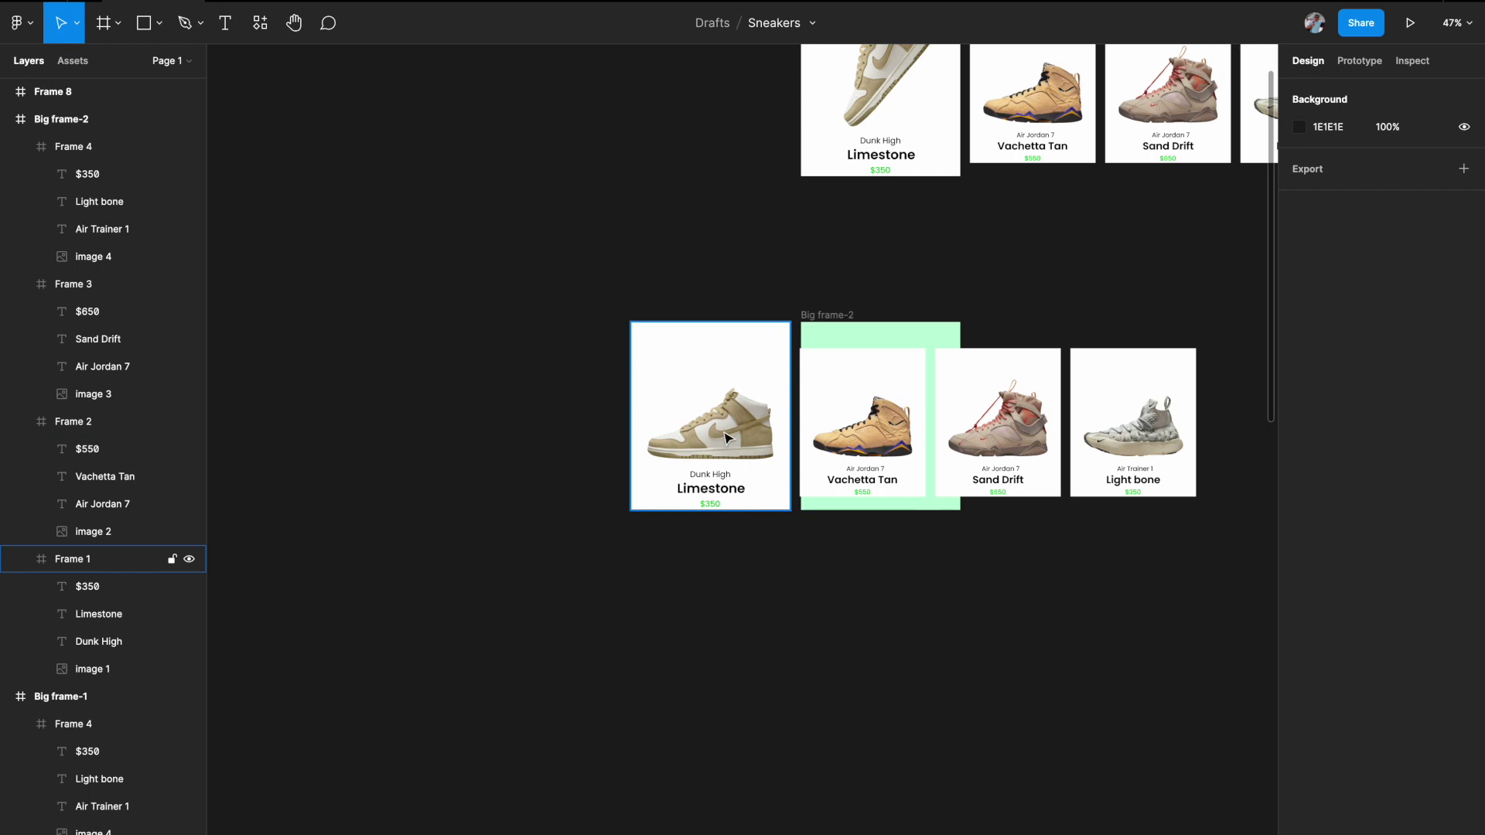
left_click(726, 385)
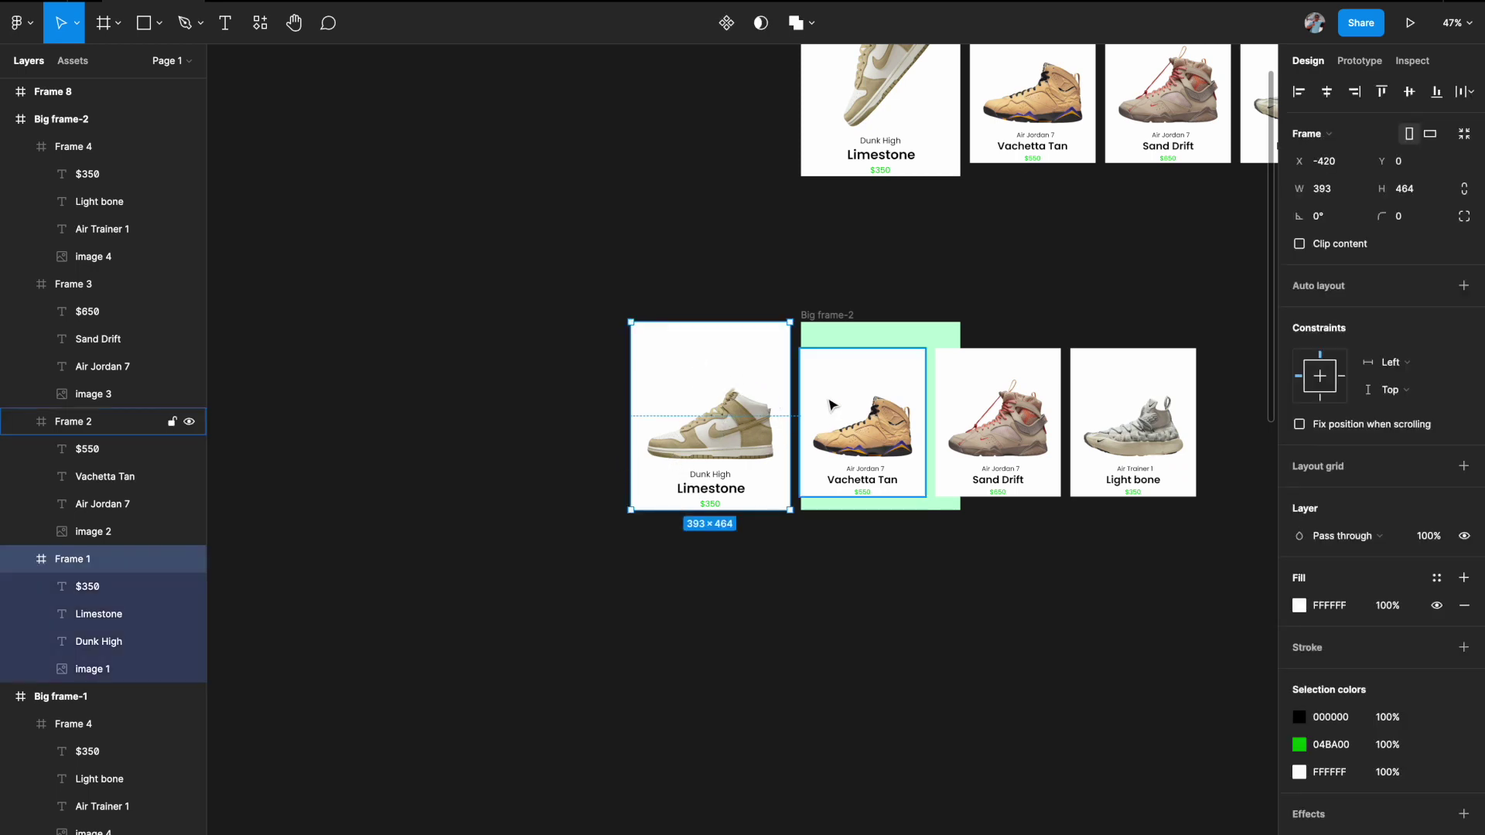
scroll(704, 434, "up", 3)
scroll(703, 434, "right", 2)
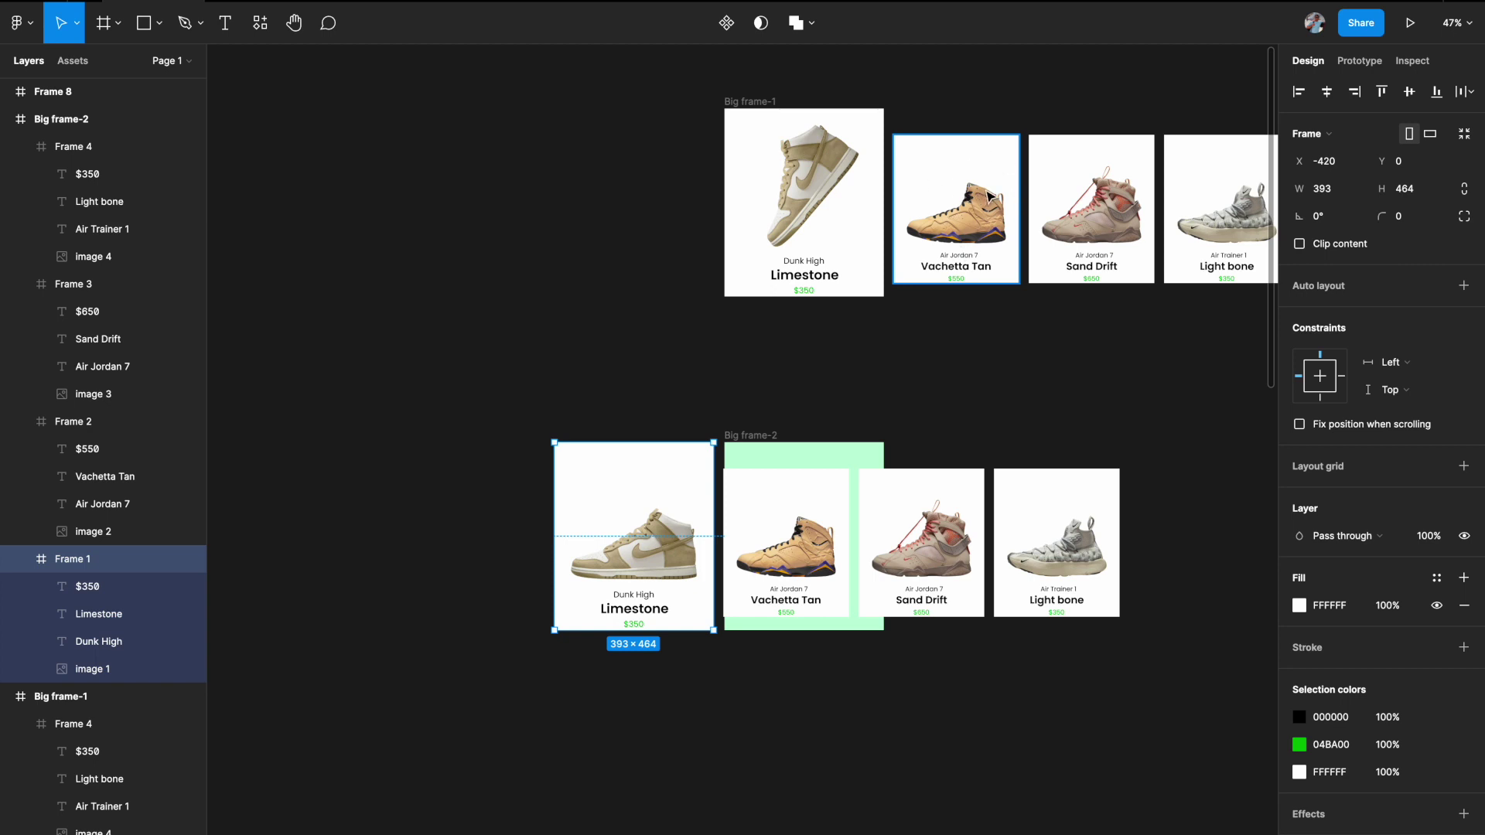
left_click(990, 197)
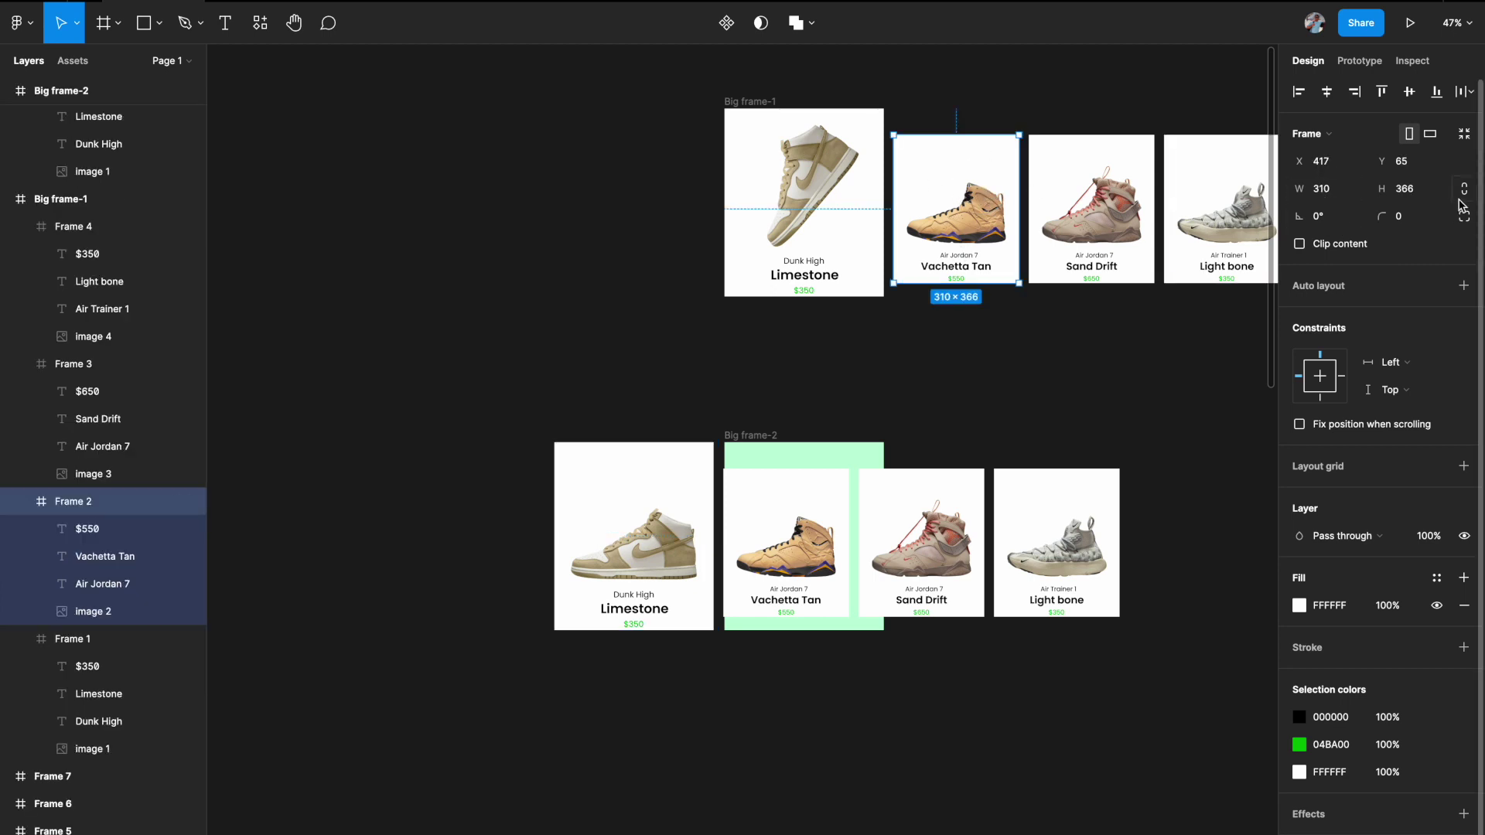
scroll(839, 300, "down", 1)
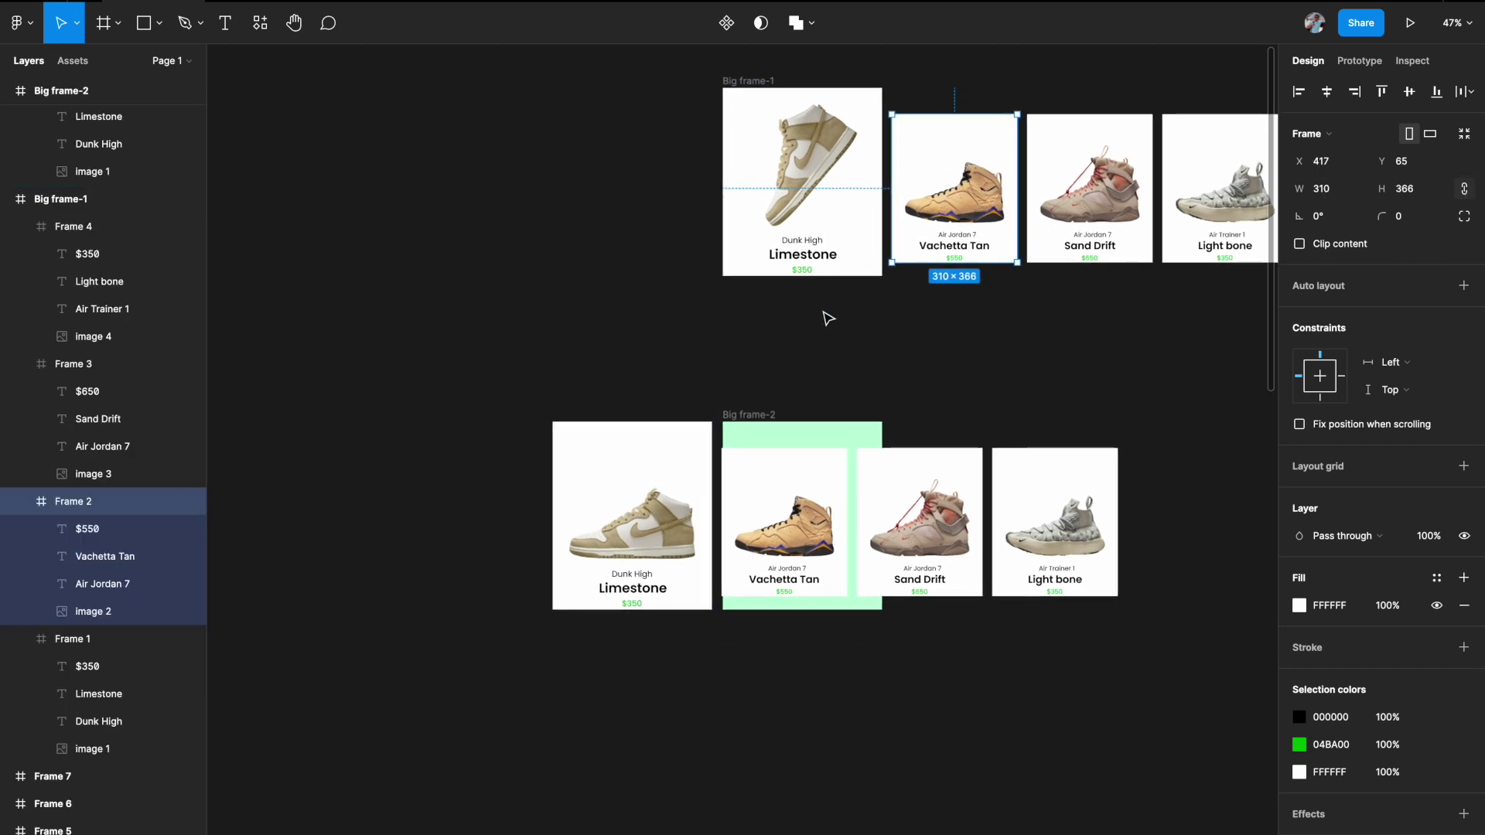
left_click(656, 452)
key("k")
scroll(673, 629, "up", 3)
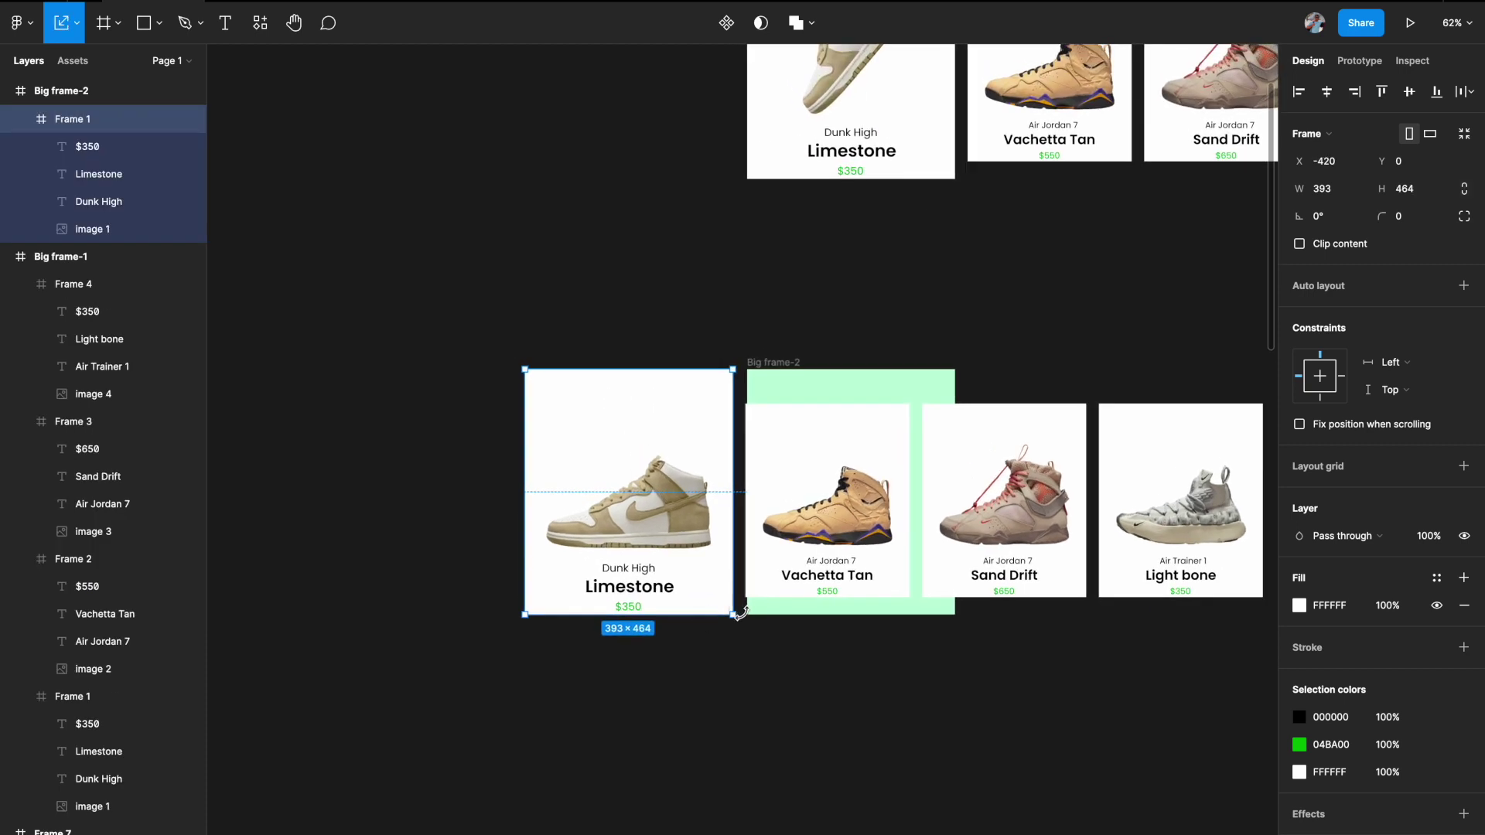
left_click_drag(736, 613, 687, 567)
scroll(832, 342, "up", 5)
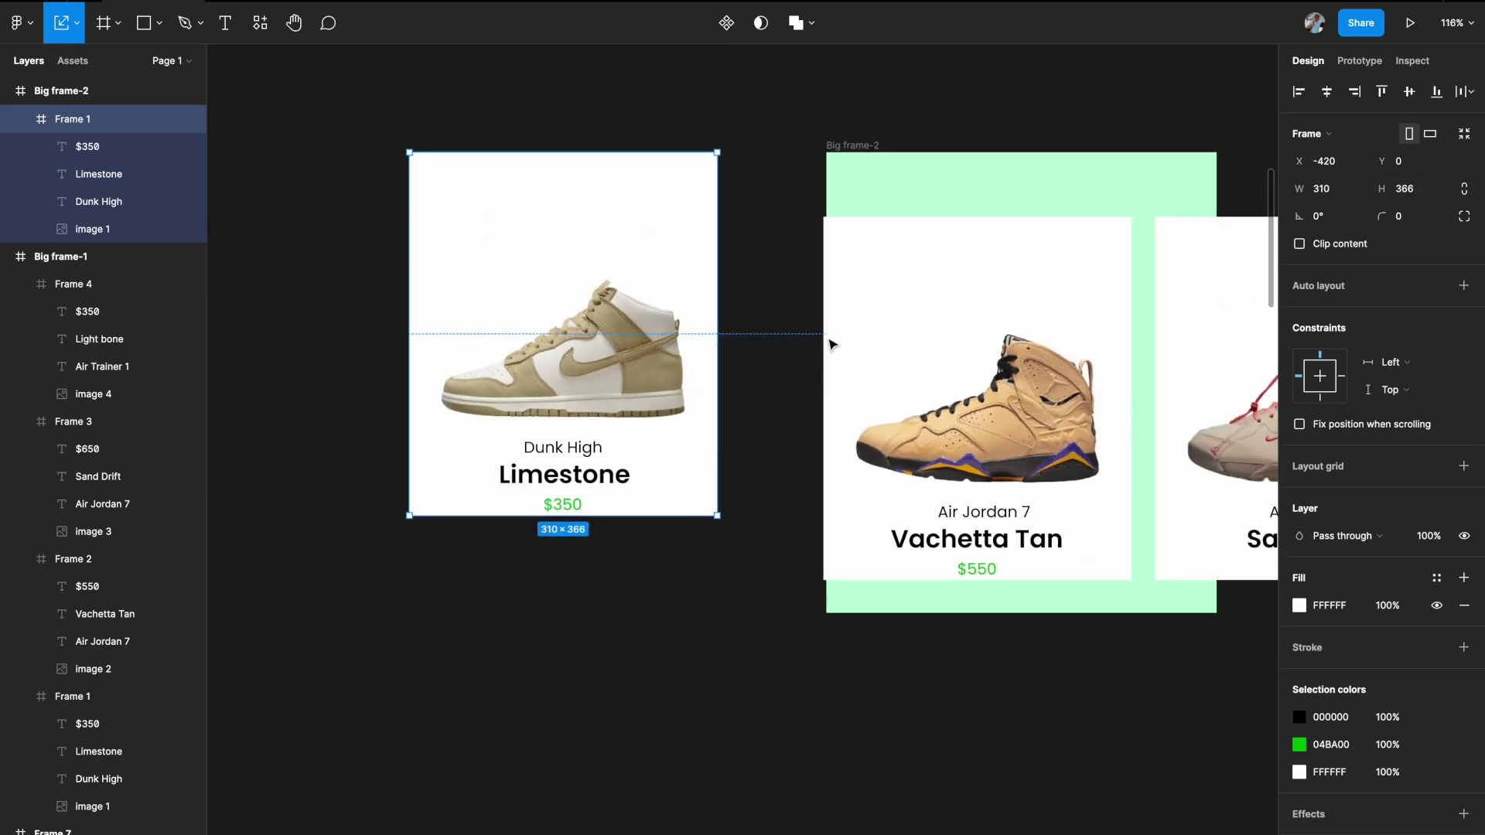
Align the bottom edge of the Limestone frame with the Sand Drift frame in Big frame-2 and deselect both.
scroll(671, 309, "down", 4)
left_click(1071, 333, "shift")
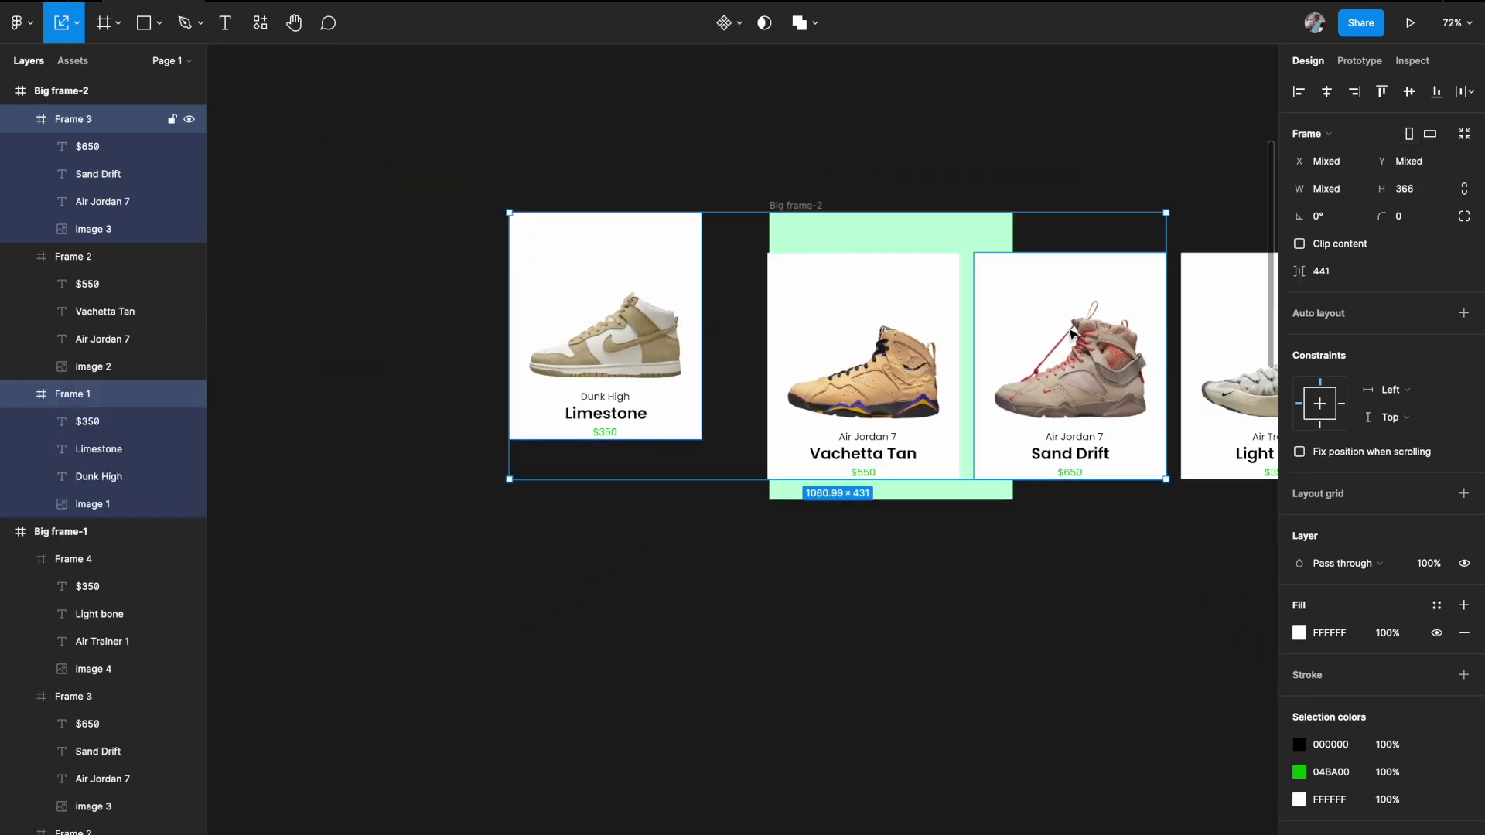
left_click(1437, 91)
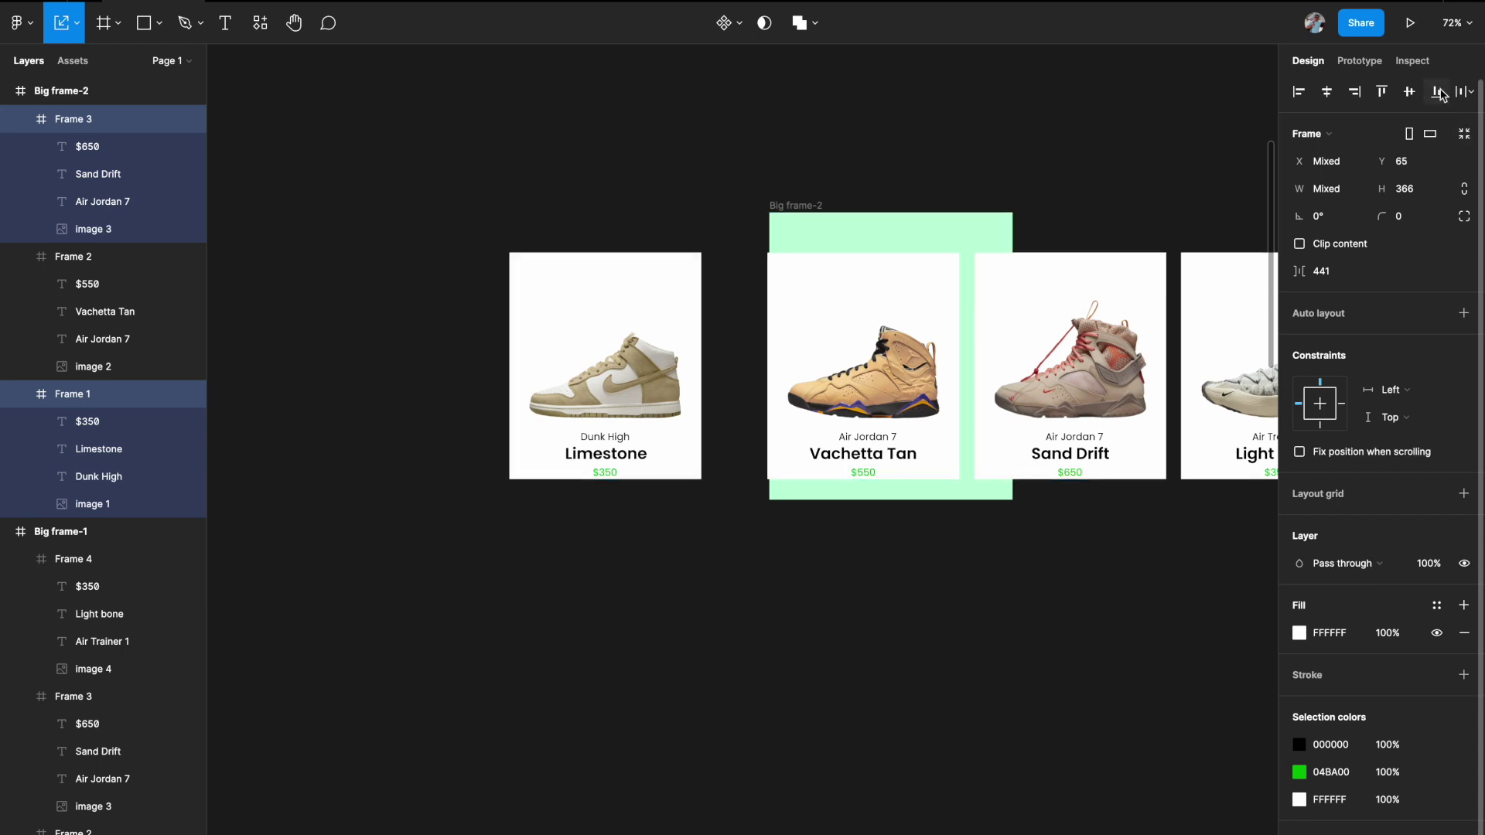
left_click(851, 645)
Move the Limestone frame in Big frame-2 right until only a small gap separates it from the Vachetta Tan frame.
left_click(666, 402)
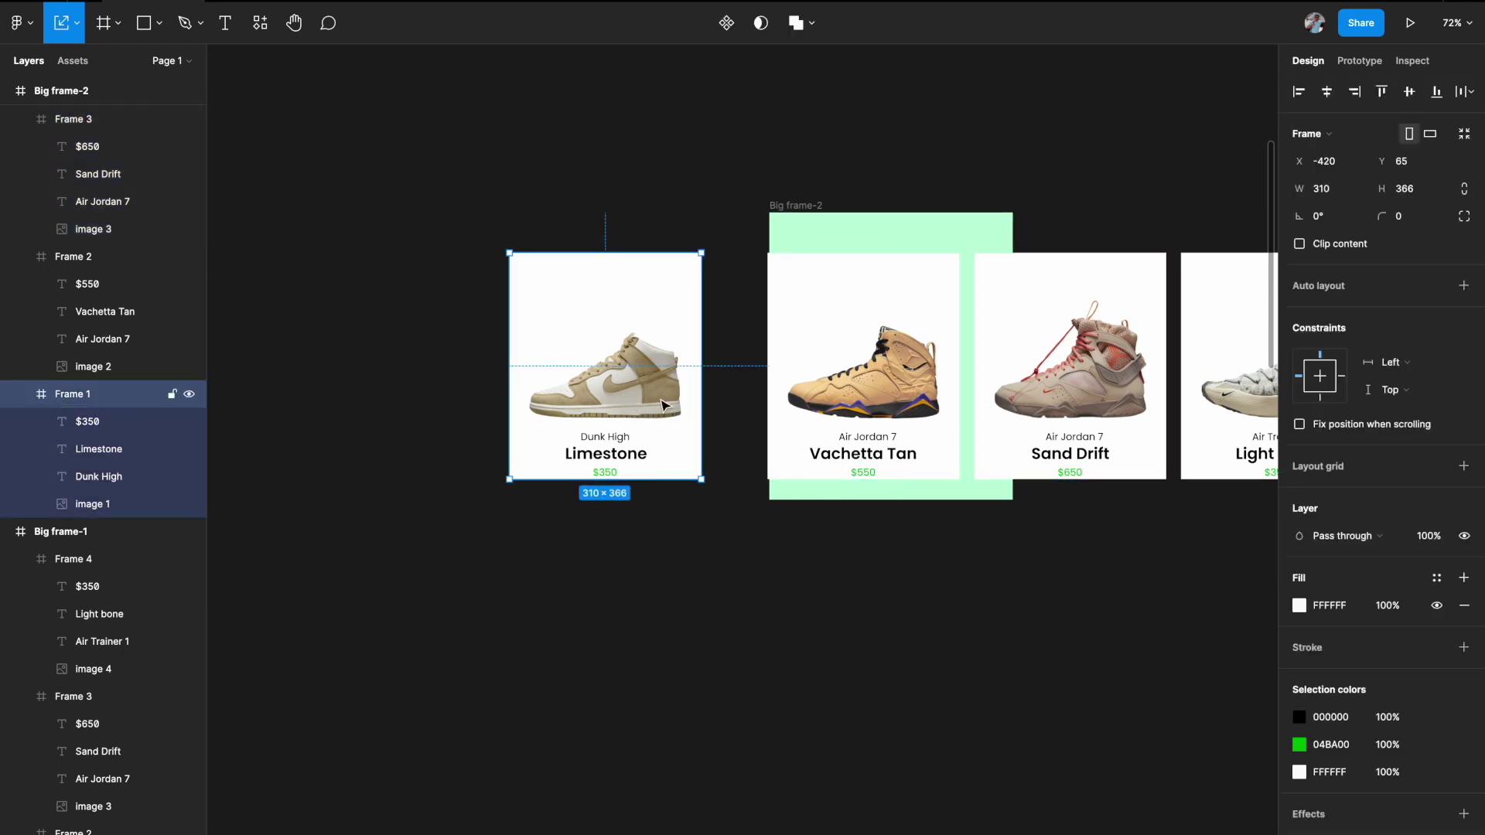
scroll(661, 396, "up", 2)
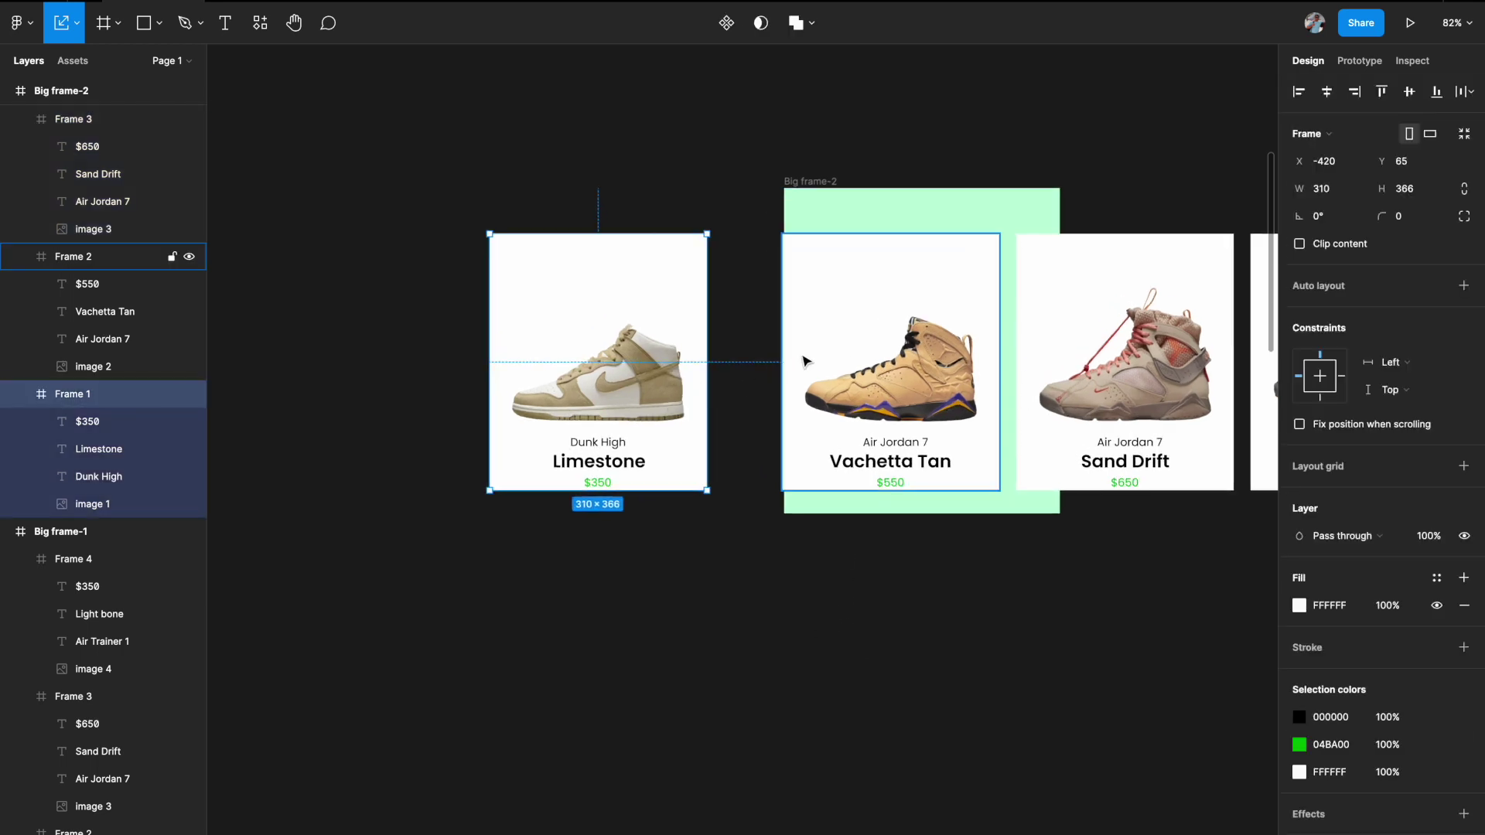
left_click(844, 338)
scroll(841, 331, "right", 5)
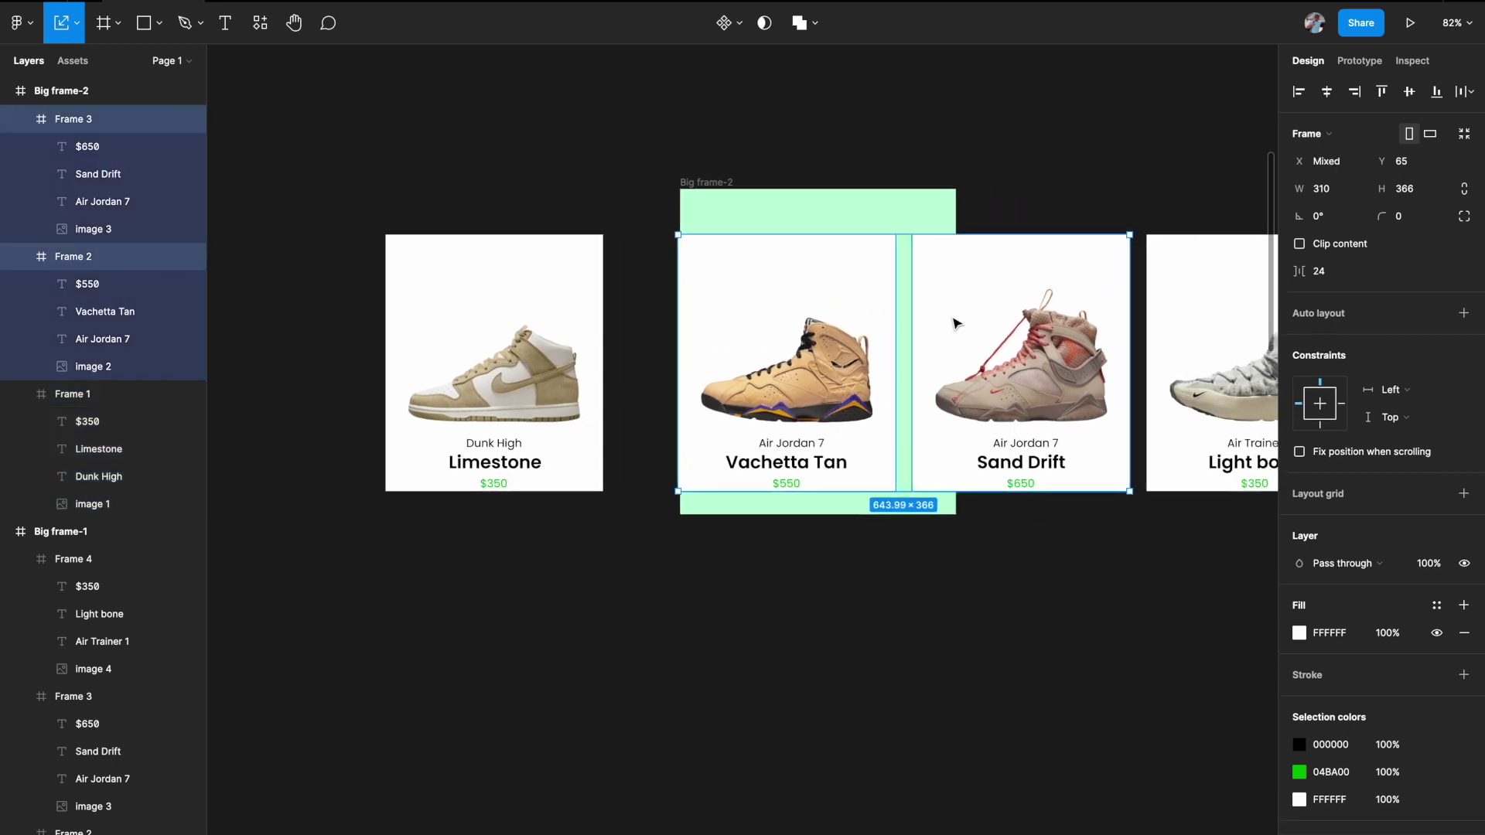
Shift the Sand Drift and Light bone frames right together until Sand Drift sits slightly beyond Big frame-2's right edge.
left_click(928, 313)
left_click(1087, 322, "shift")
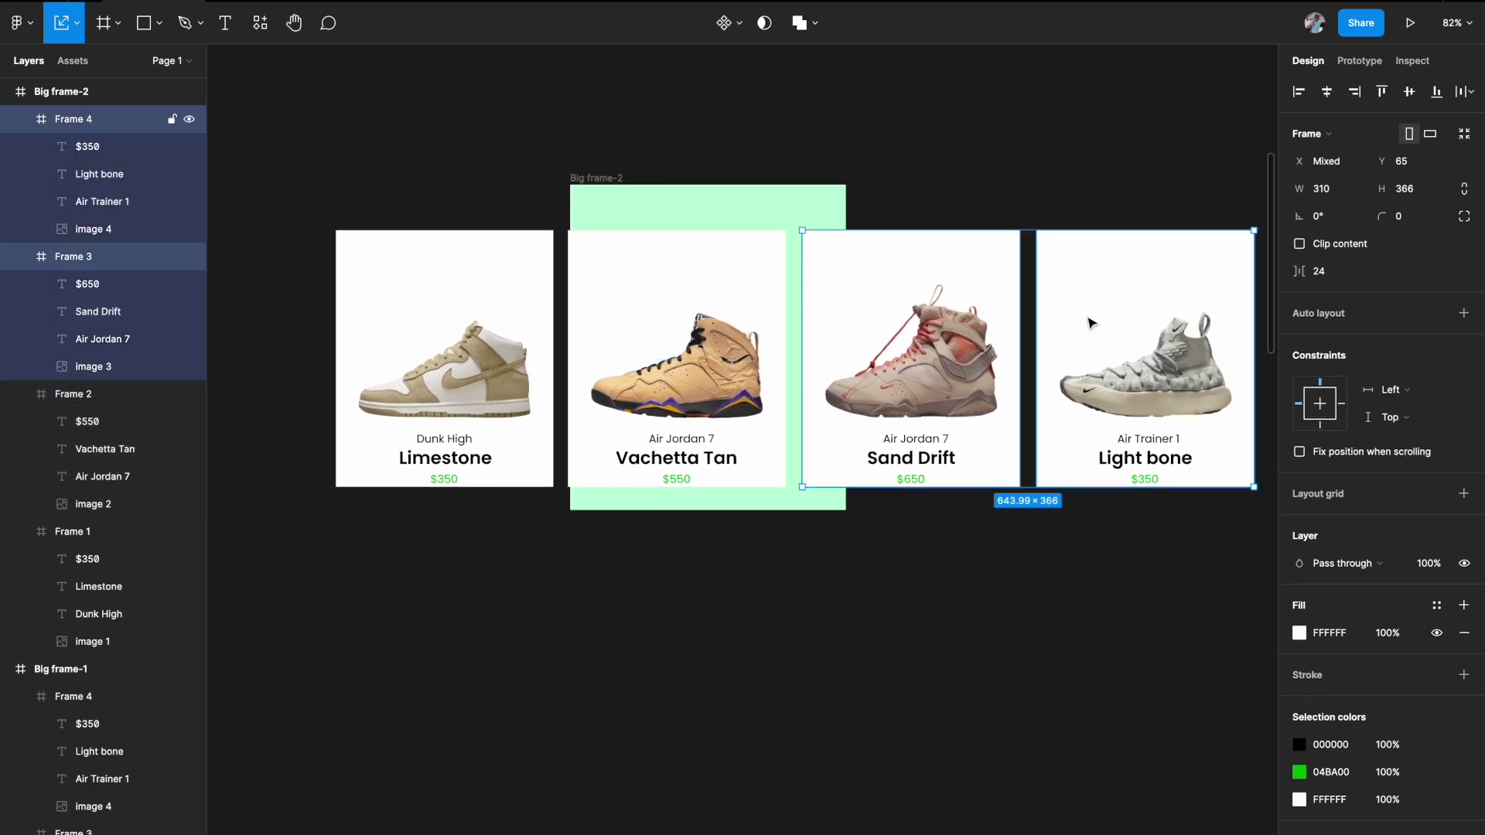
key("shift+Right")
key("shift+Right")
key("shift+Right")
key("shift+Right")
key("shift+Right")
key("shift+Right")
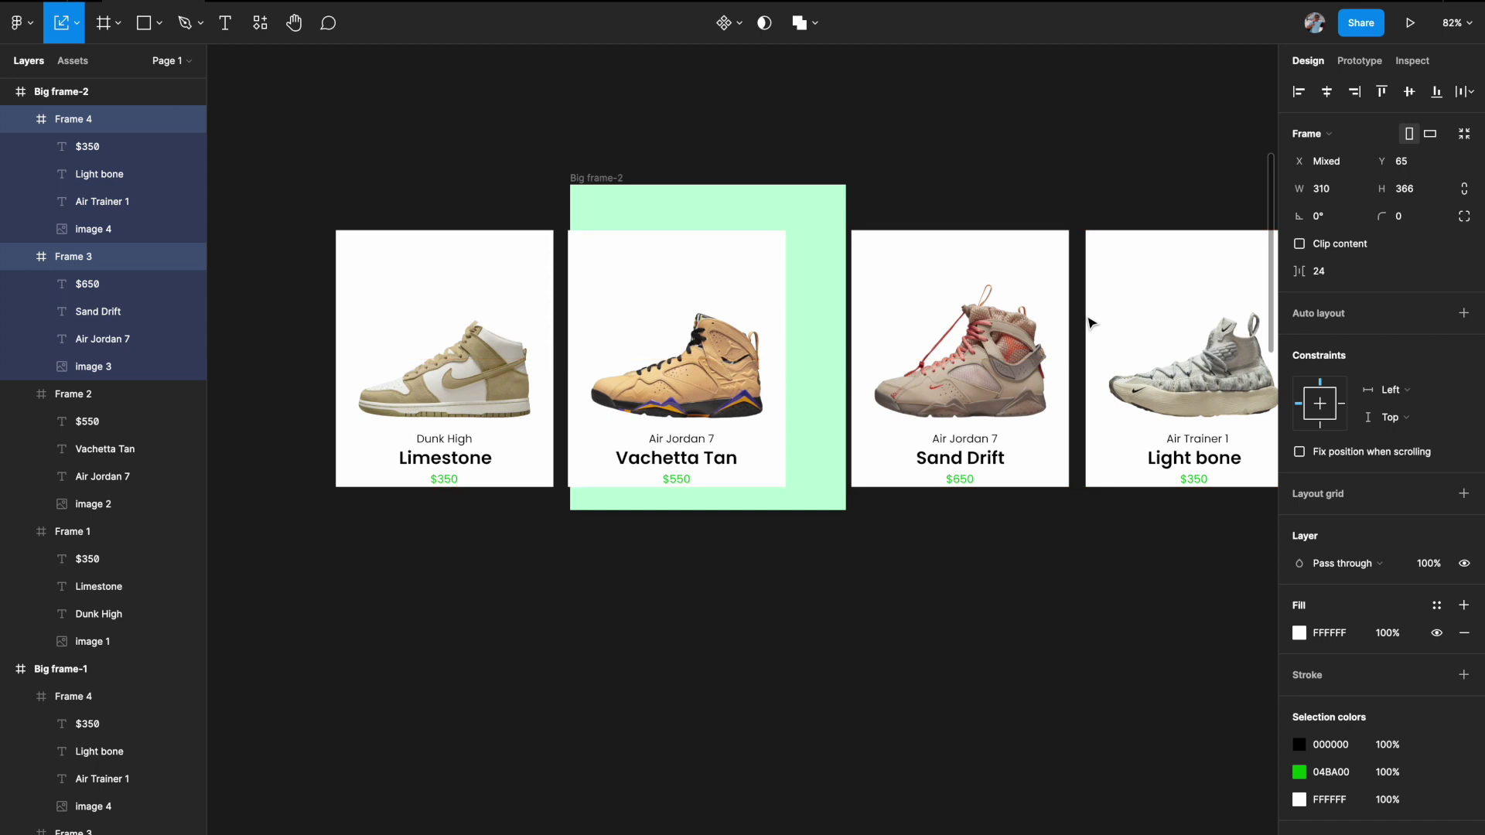
key("shift+Right")
key("shift+Right")
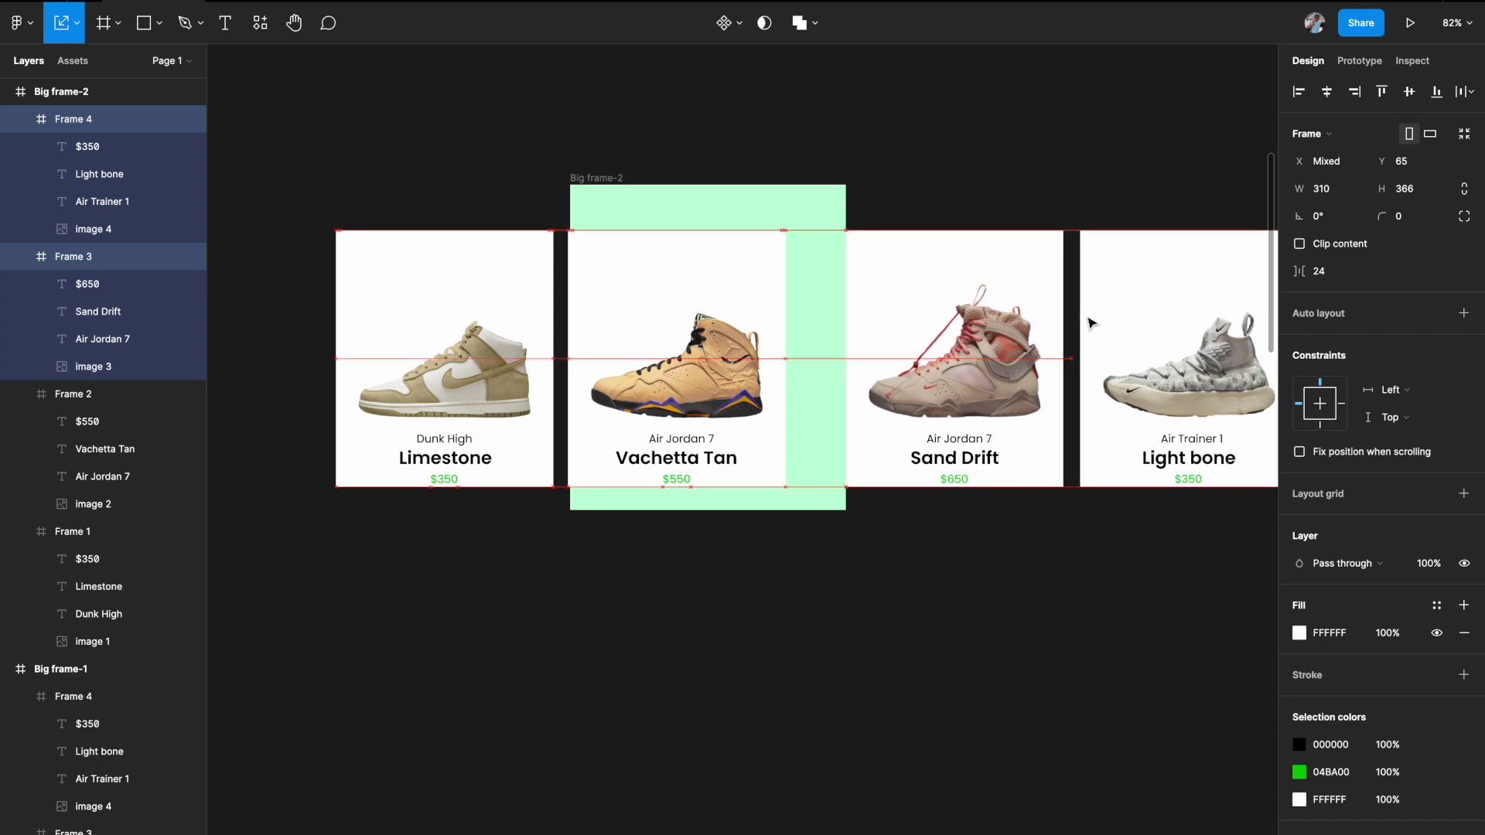
key("alt")
Scale the Vachetta Tan frame in Big frame-2 up to about 392 × 463 and nudge it right to X 1.
left_click(696, 321)
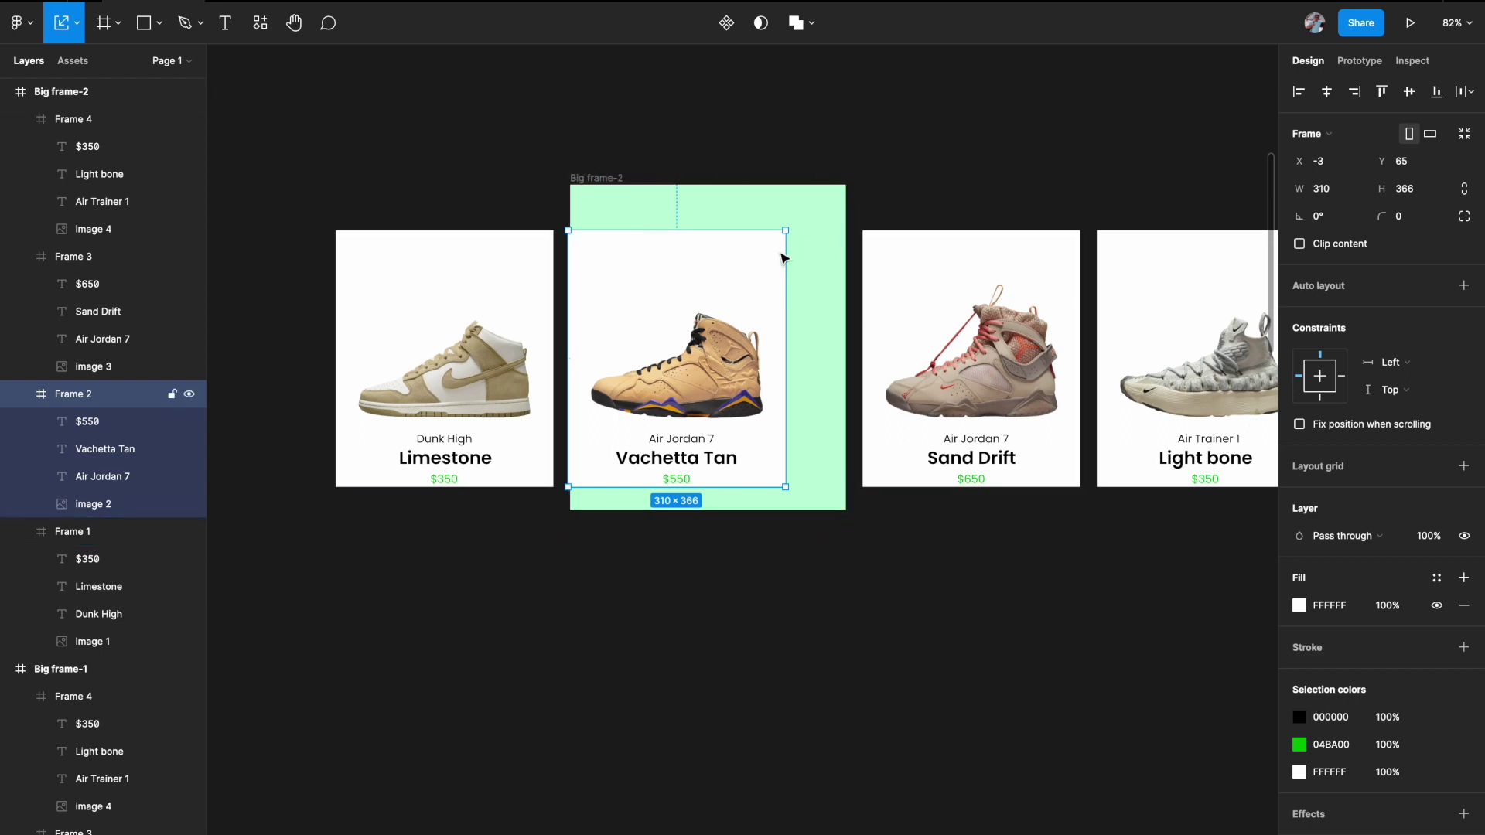
left_click_drag(786, 230, 823, 211)
left_click_drag(823, 487, 839, 508)
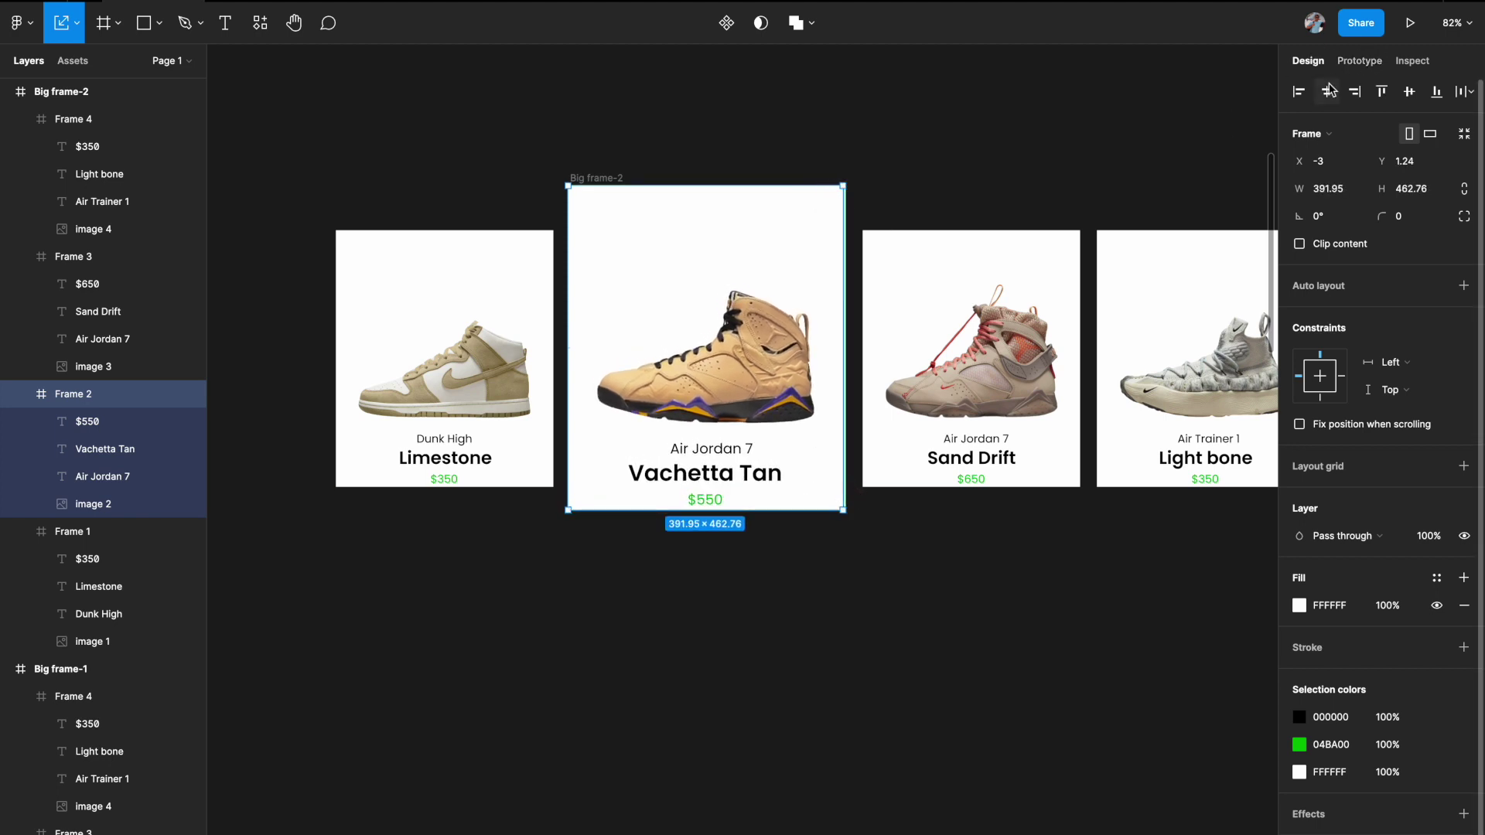
key("Right")
key("Right")
key("Right")
key("Right")
scroll(1043, 220, "left", 2)
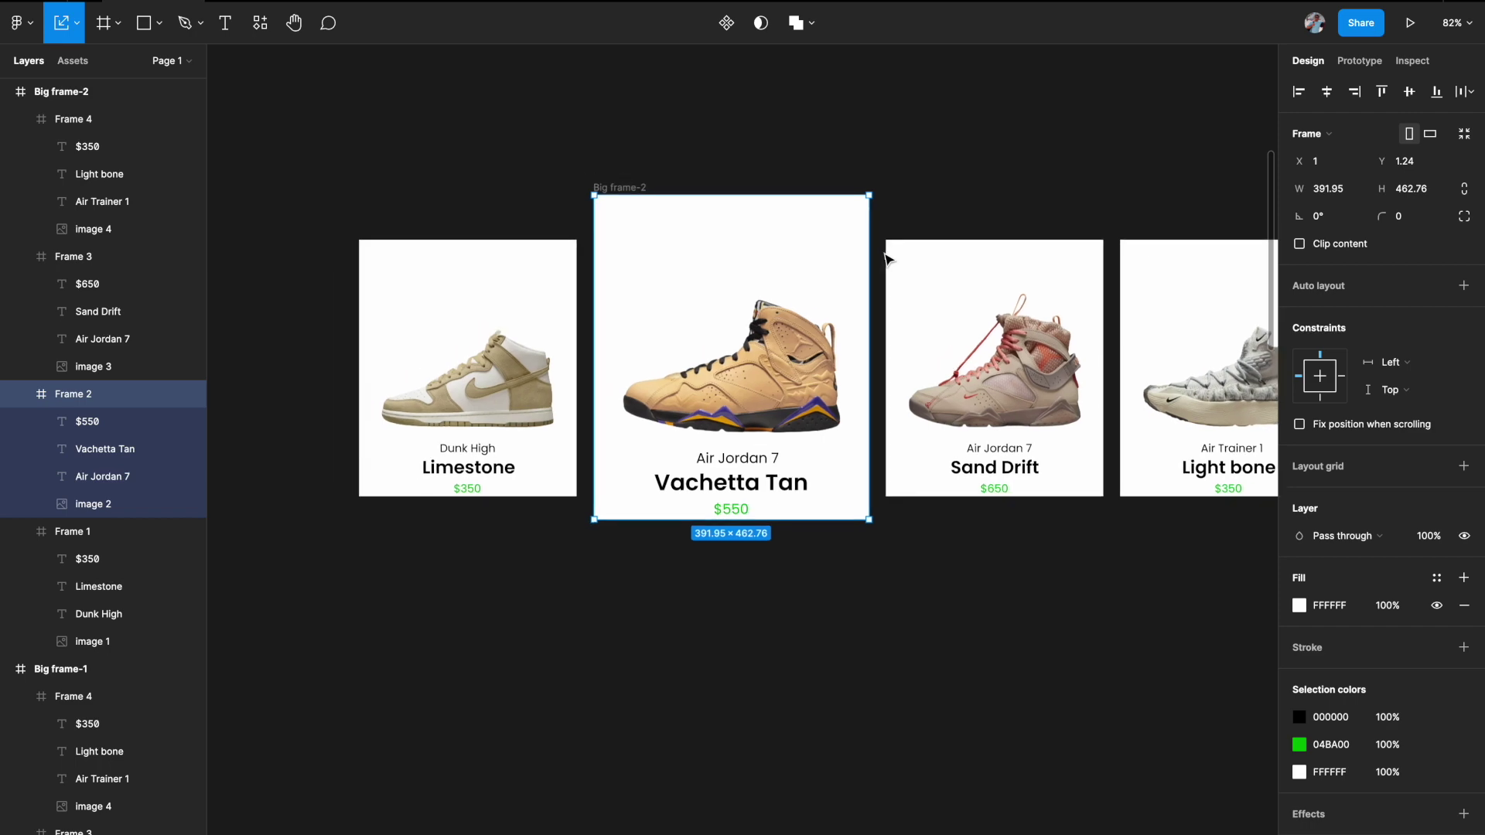
Set the rotation of the Vachetta Tan sneaker image in Big frame-2 to 50°.
scroll(885, 257, "down", 6)
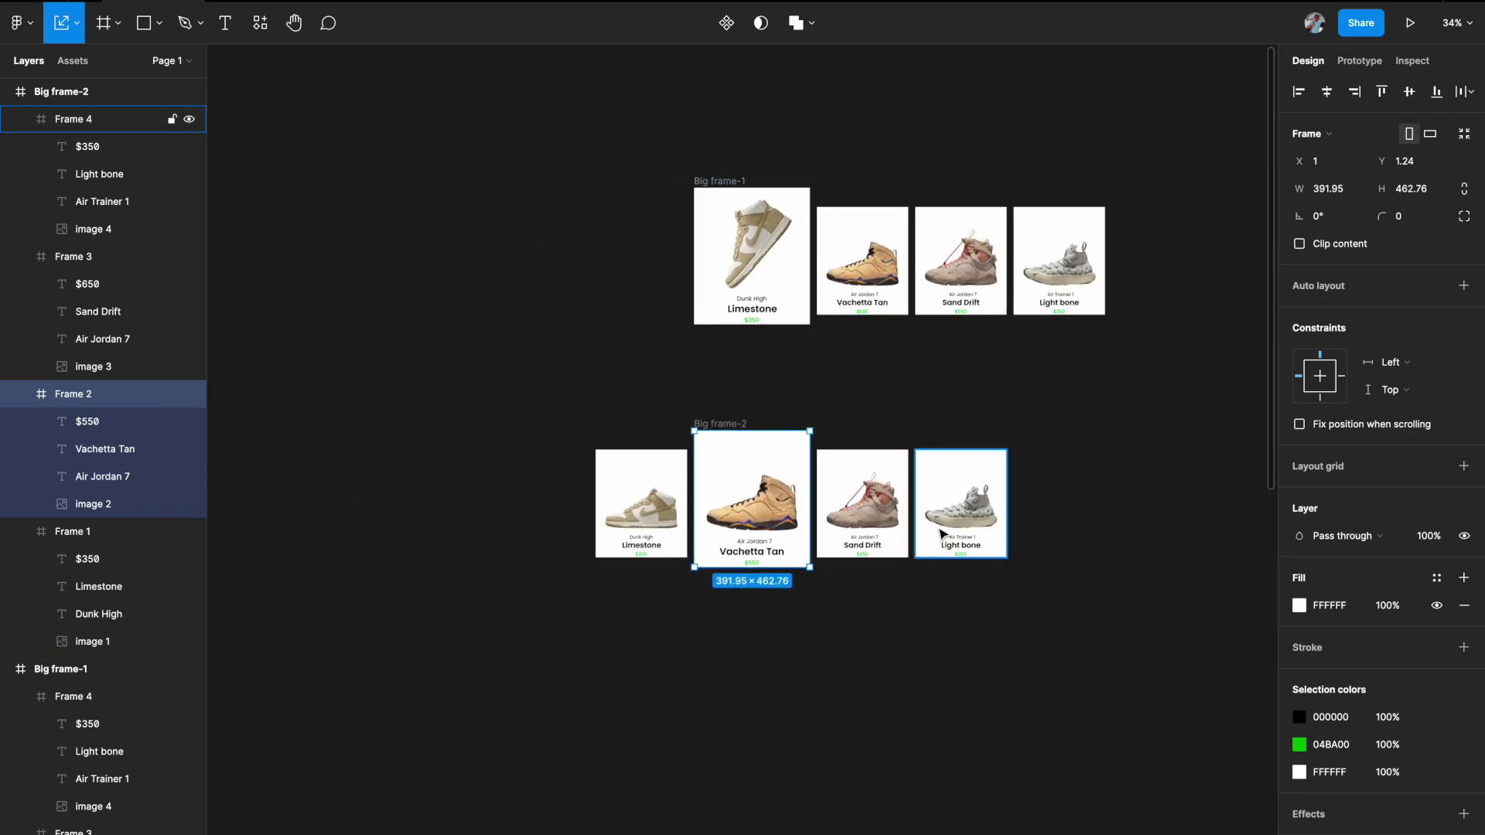
scroll(755, 457, "up", 3)
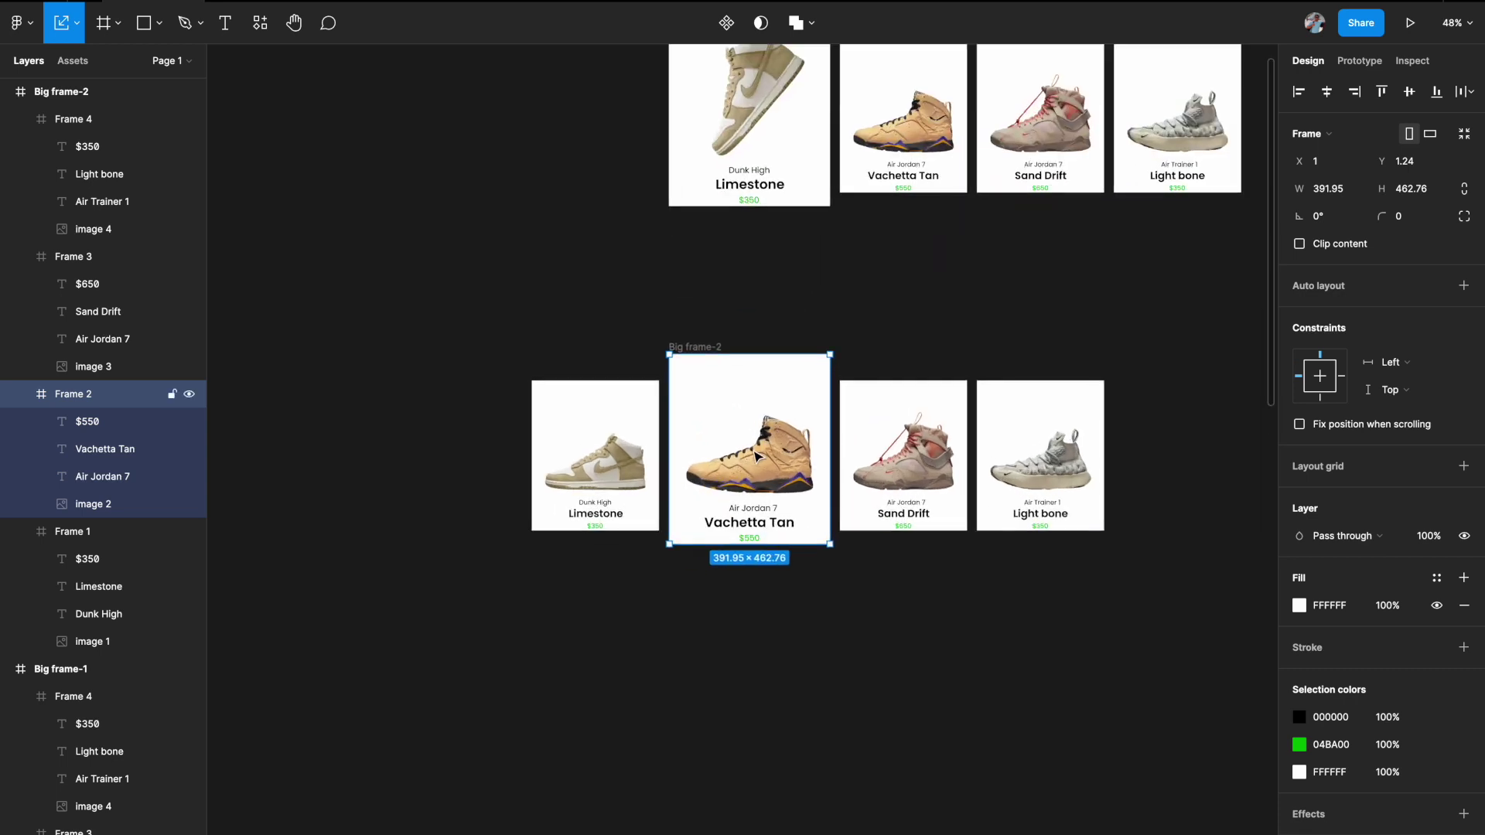
scroll(757, 458, "up", 2)
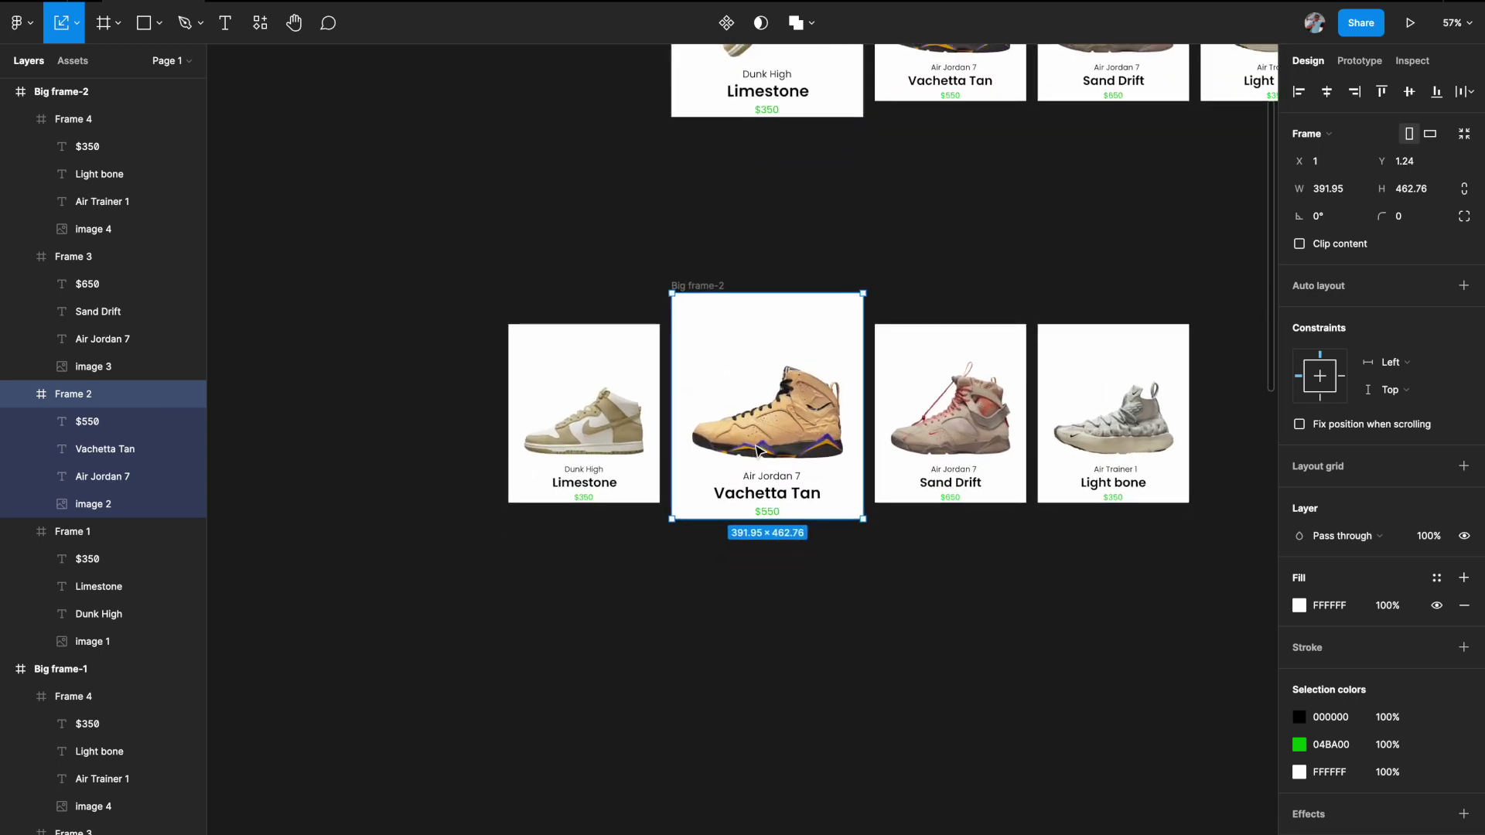
left_click(772, 415)
left_click(1333, 191)
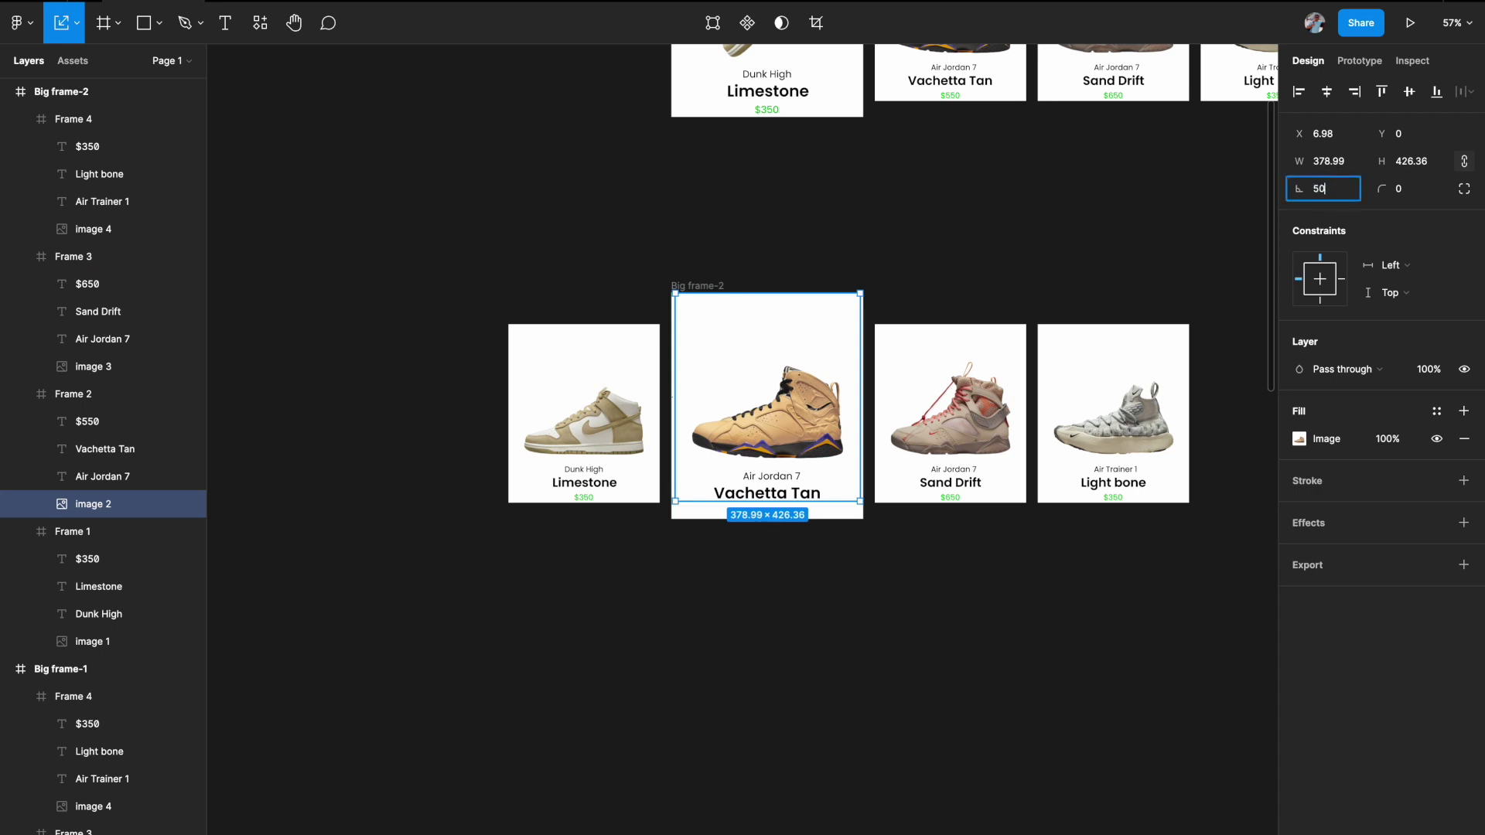
key("Return")
Move the rotated Vachetta Tan sneaker image up and left until it sits above the product text, and deselect it.
scroll(1048, 292, "left", 5)
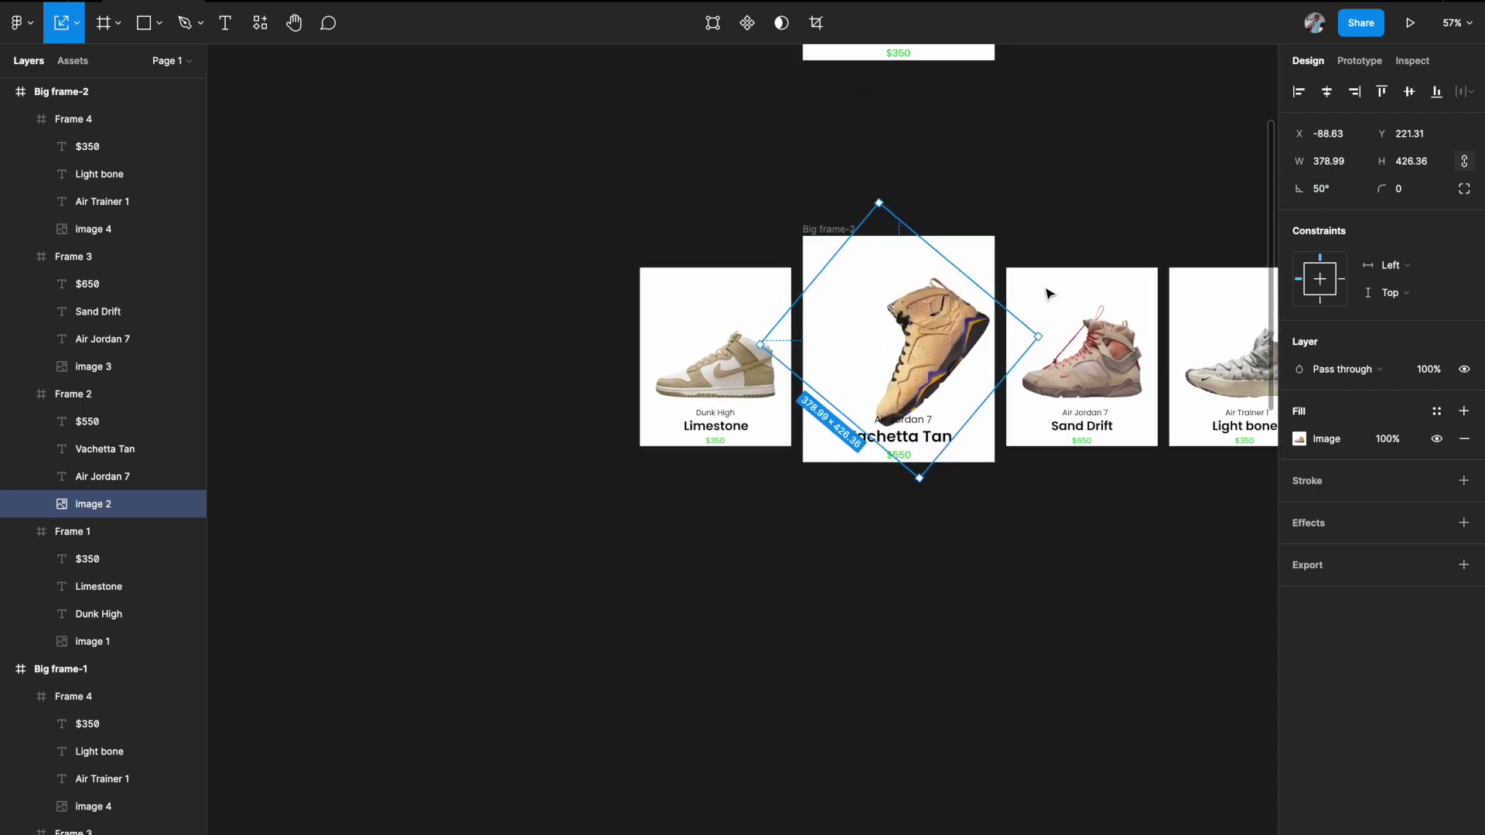
scroll(1048, 293, "right", 3)
key("shift+Left")
key("shift+Left")
key("shift+Left")
key("shift+Up")
key("shift+Up")
key("shift+Up")
key("shift+Up")
key("shift+Left")
key("shift+Up")
key("shift+Left")
scroll(982, 268, "right", 2)
scroll(983, 268, "up", 1)
left_click(995, 225)
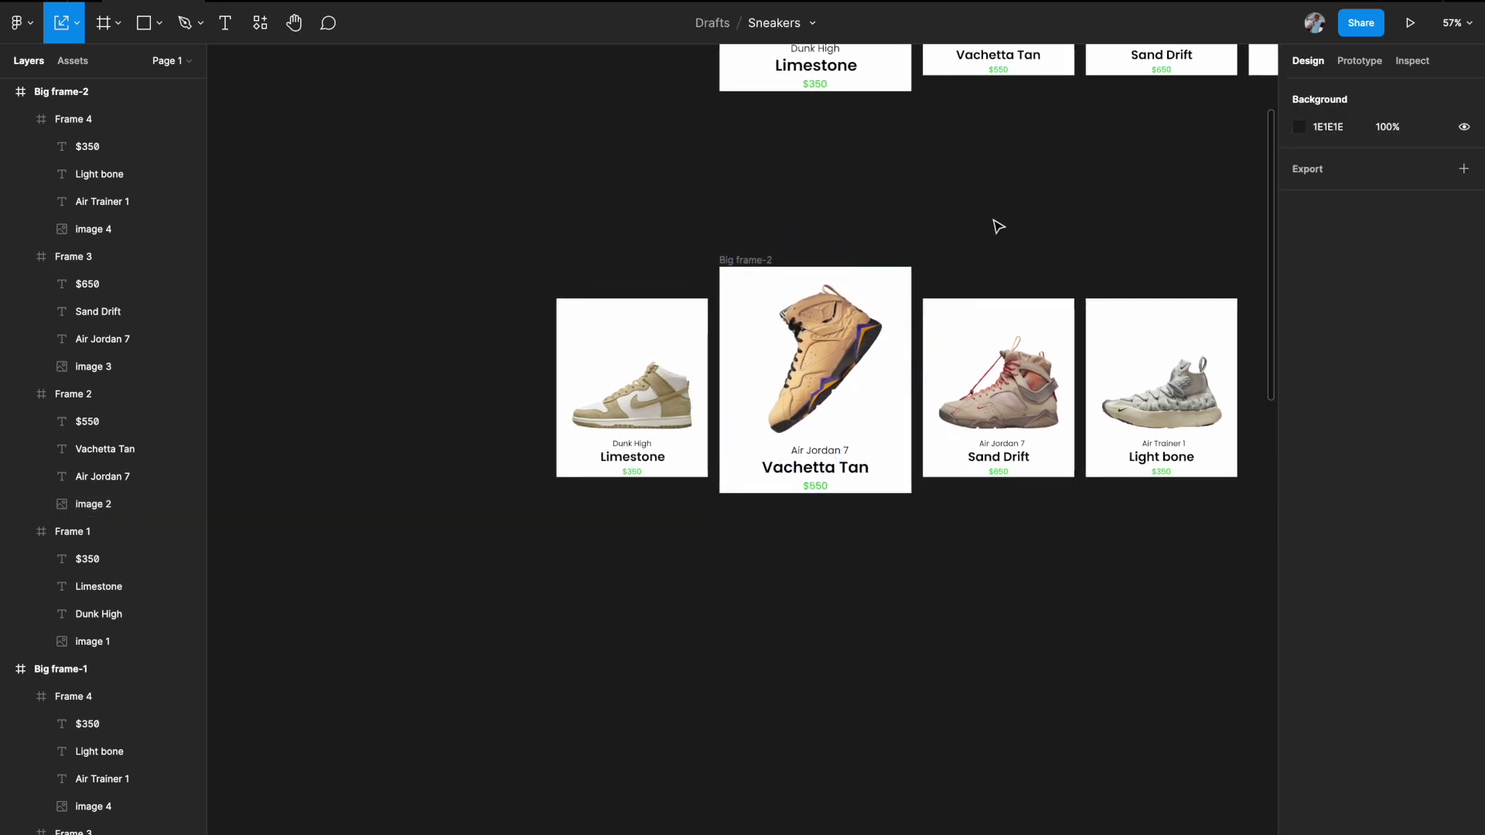
Turn on content clipping for Big frame-2 to preview only the featured product, and turn it off again.
scroll(997, 226, "down", 2)
scroll(998, 225, "up", 1)
scroll(998, 226, "right", 1)
scroll(998, 226, "down", 2)
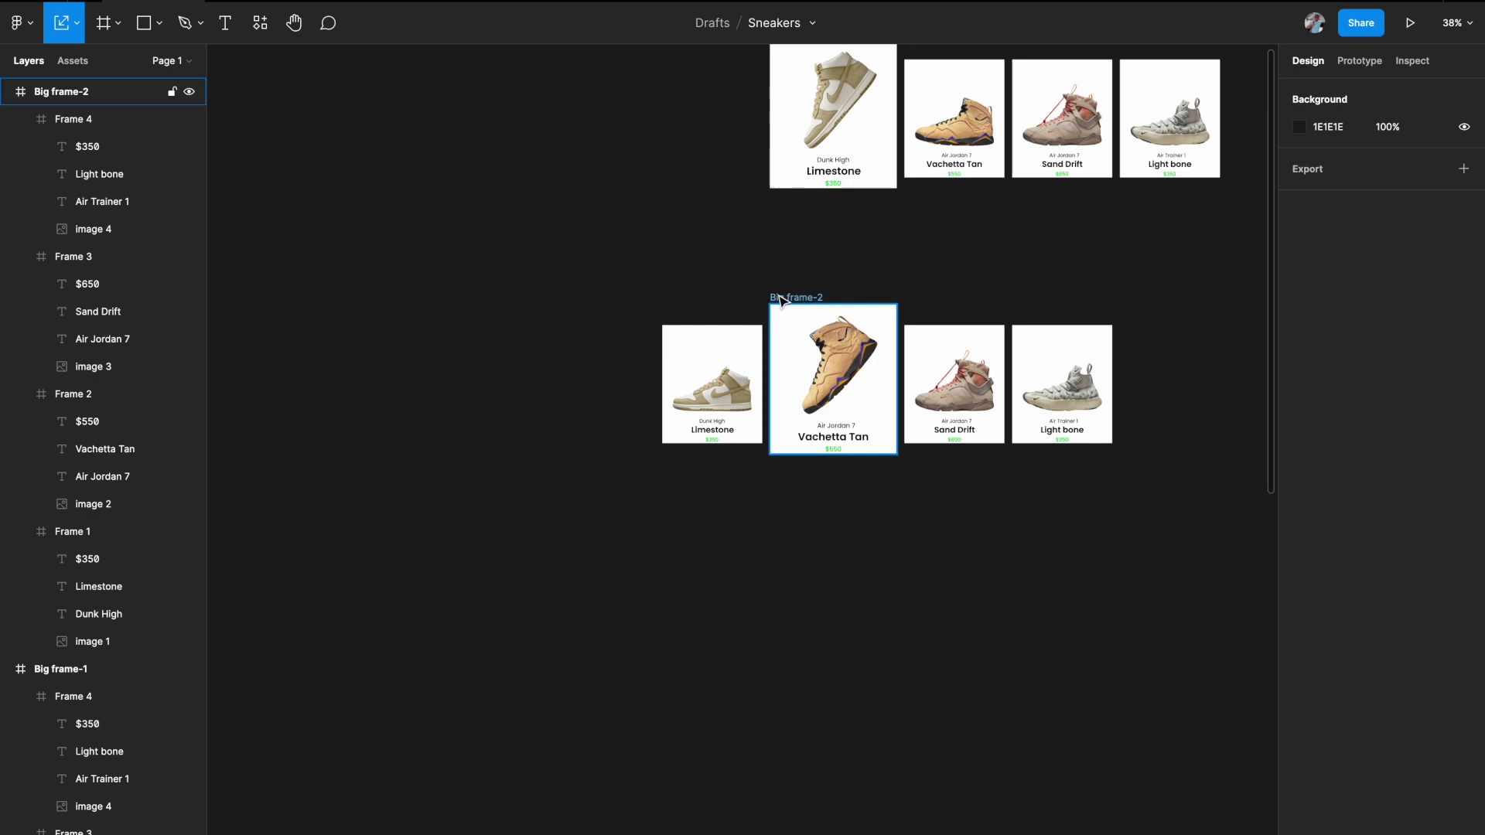
left_click(62, 91)
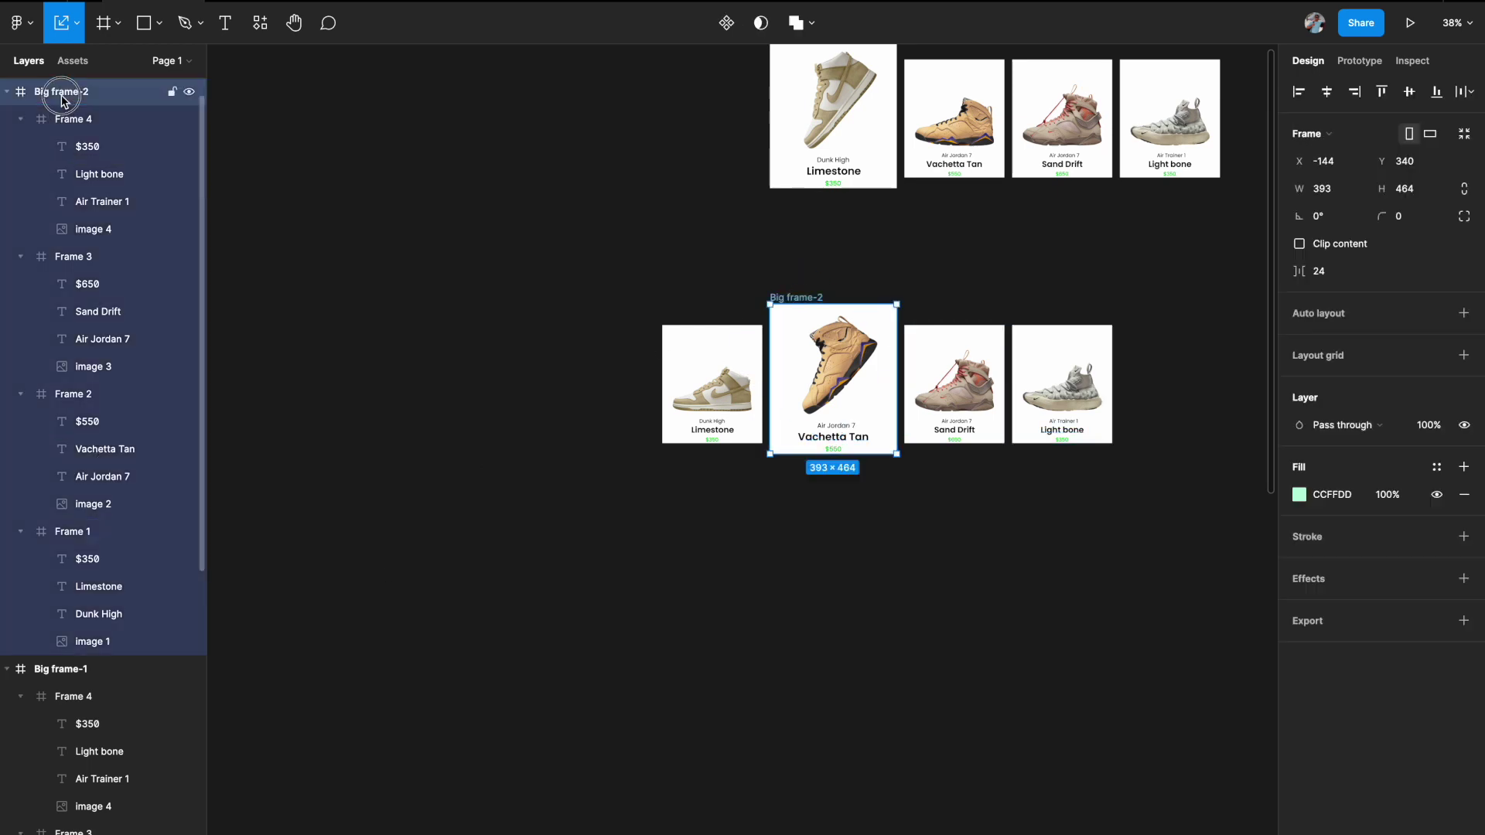
left_click(1301, 244)
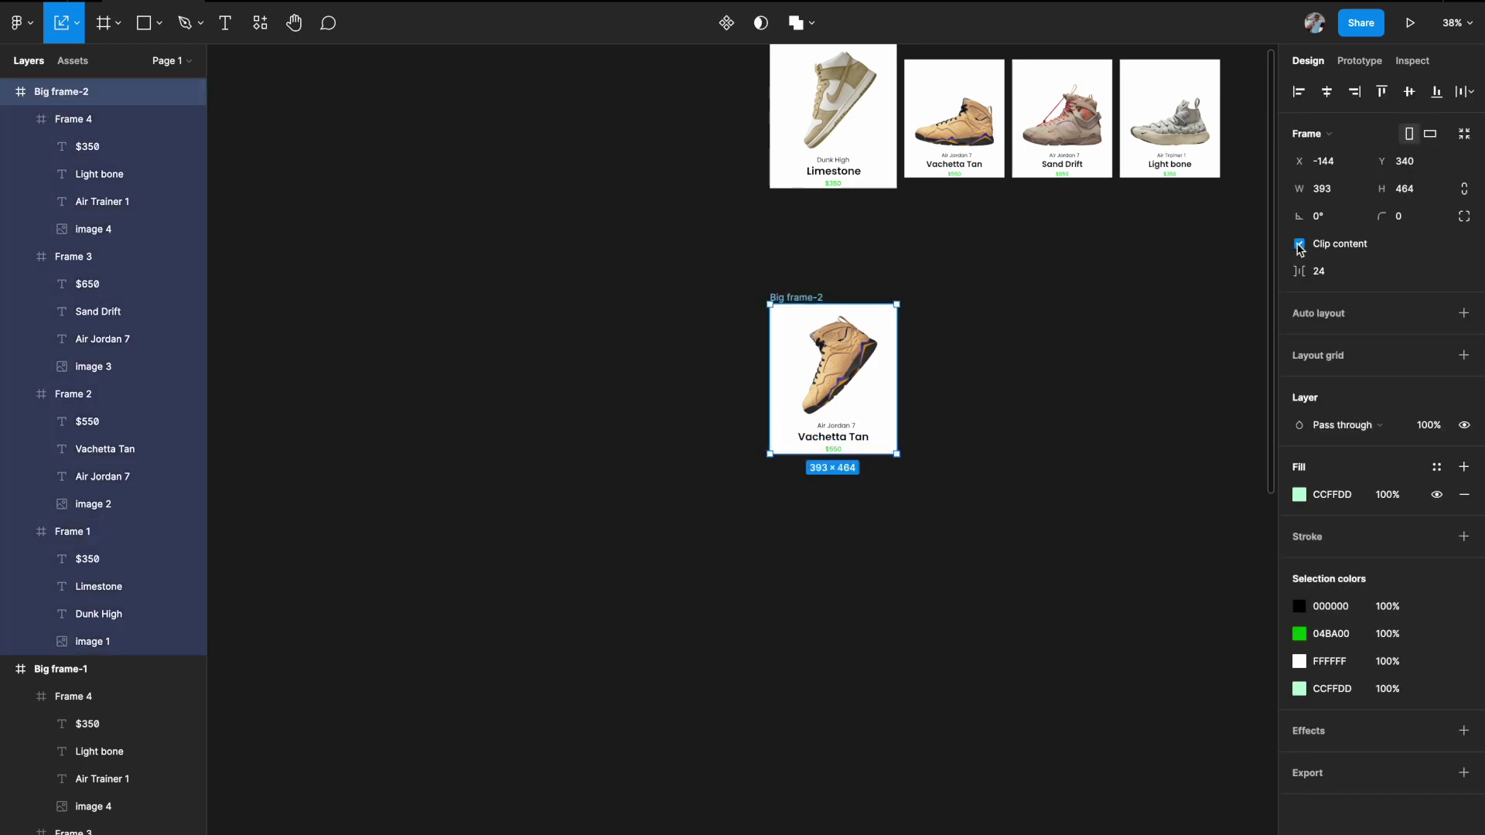
scroll(1050, 447, "up", 3)
scroll(1050, 447, "right", 1)
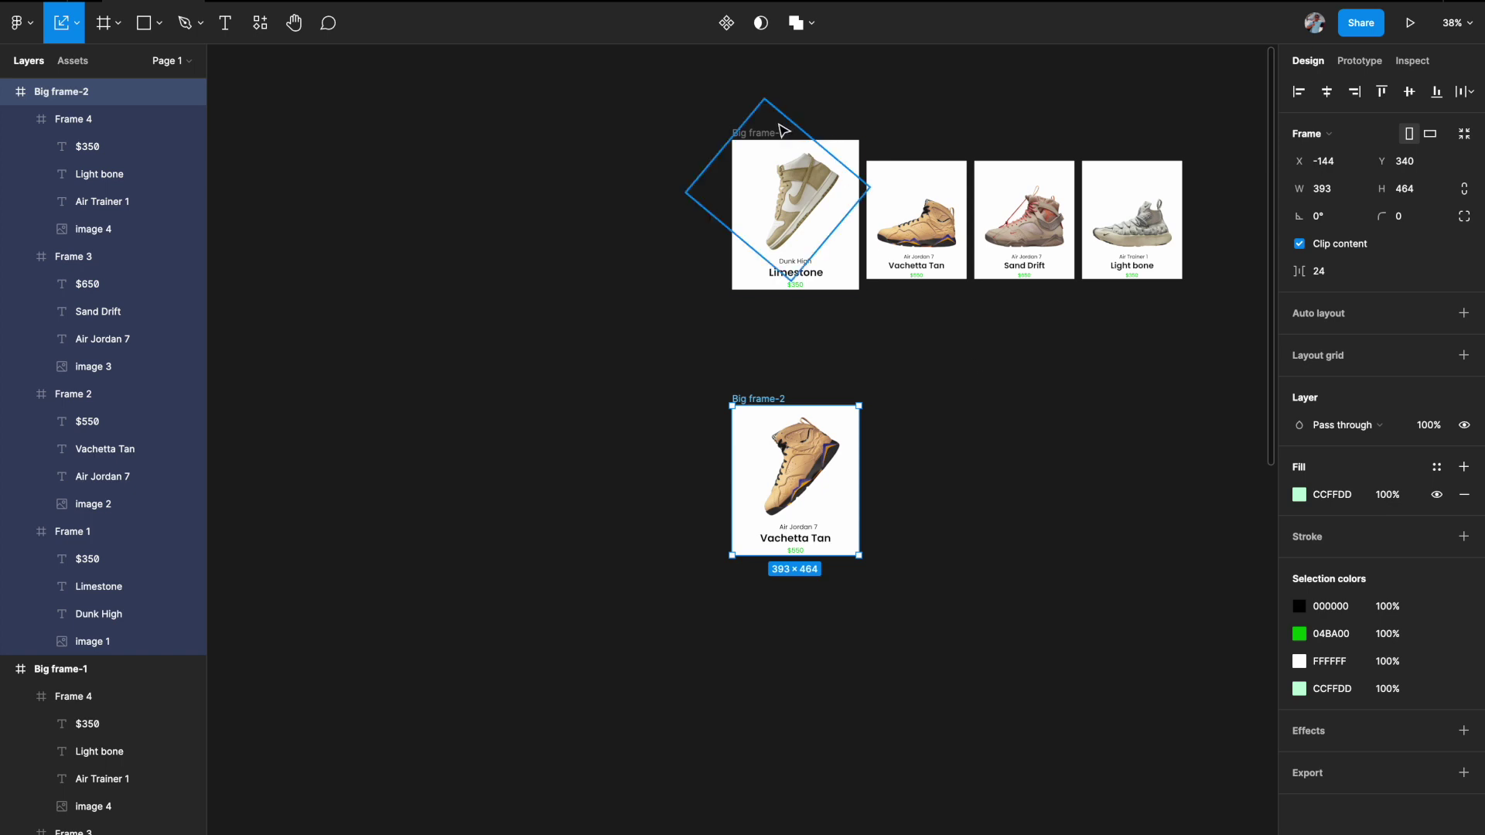
left_click(1300, 244)
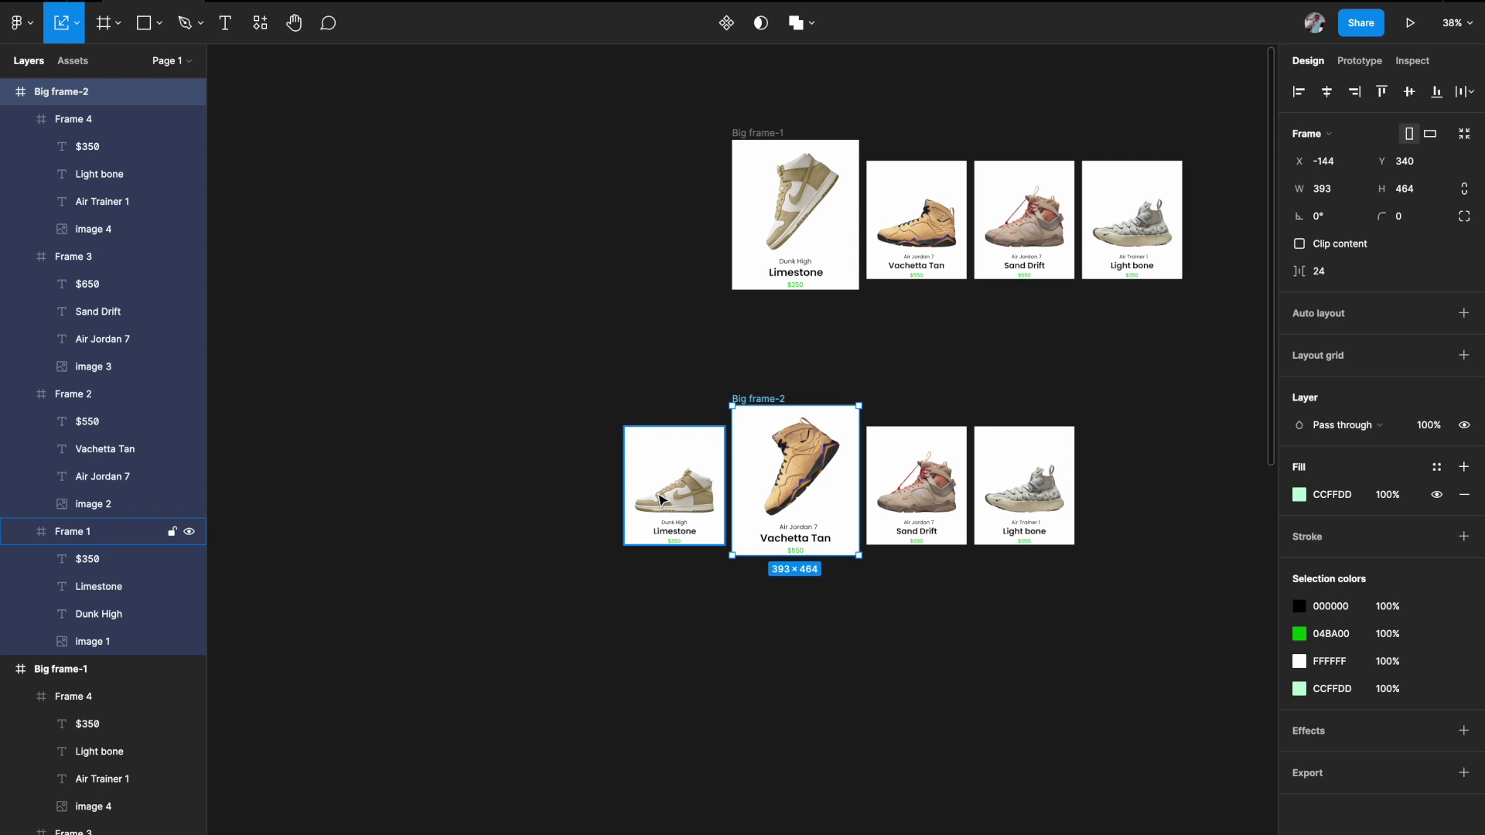
scroll(646, 434, "down", 3, "ctrl")
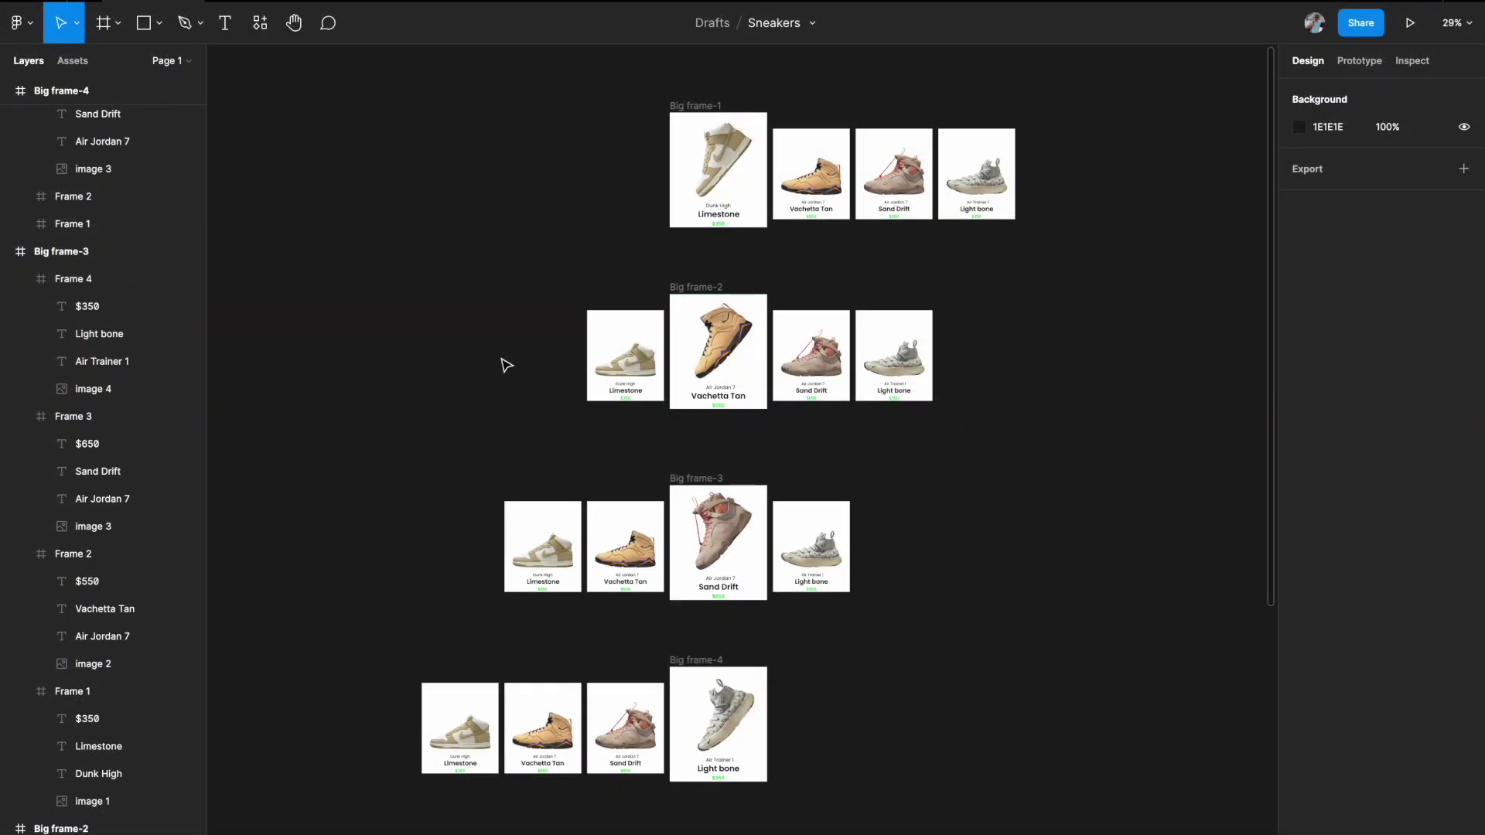
Look over the four big frames, comparing the enlarged featured product and the neighbouring products in each.
scroll(507, 365, "up", 1)
scroll(507, 365, "right", 1)
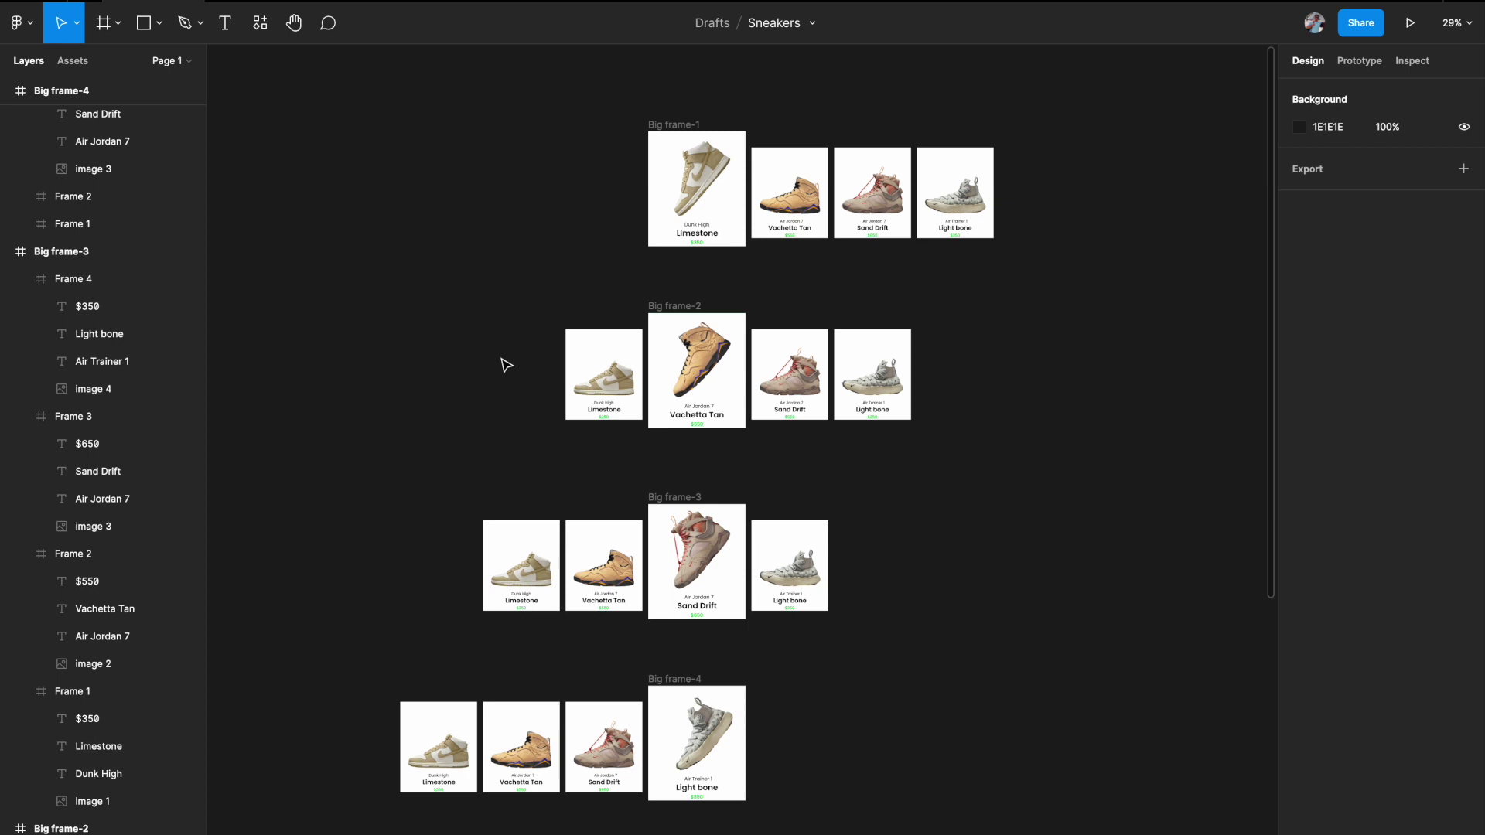
scroll(604, 226, "up", 3)
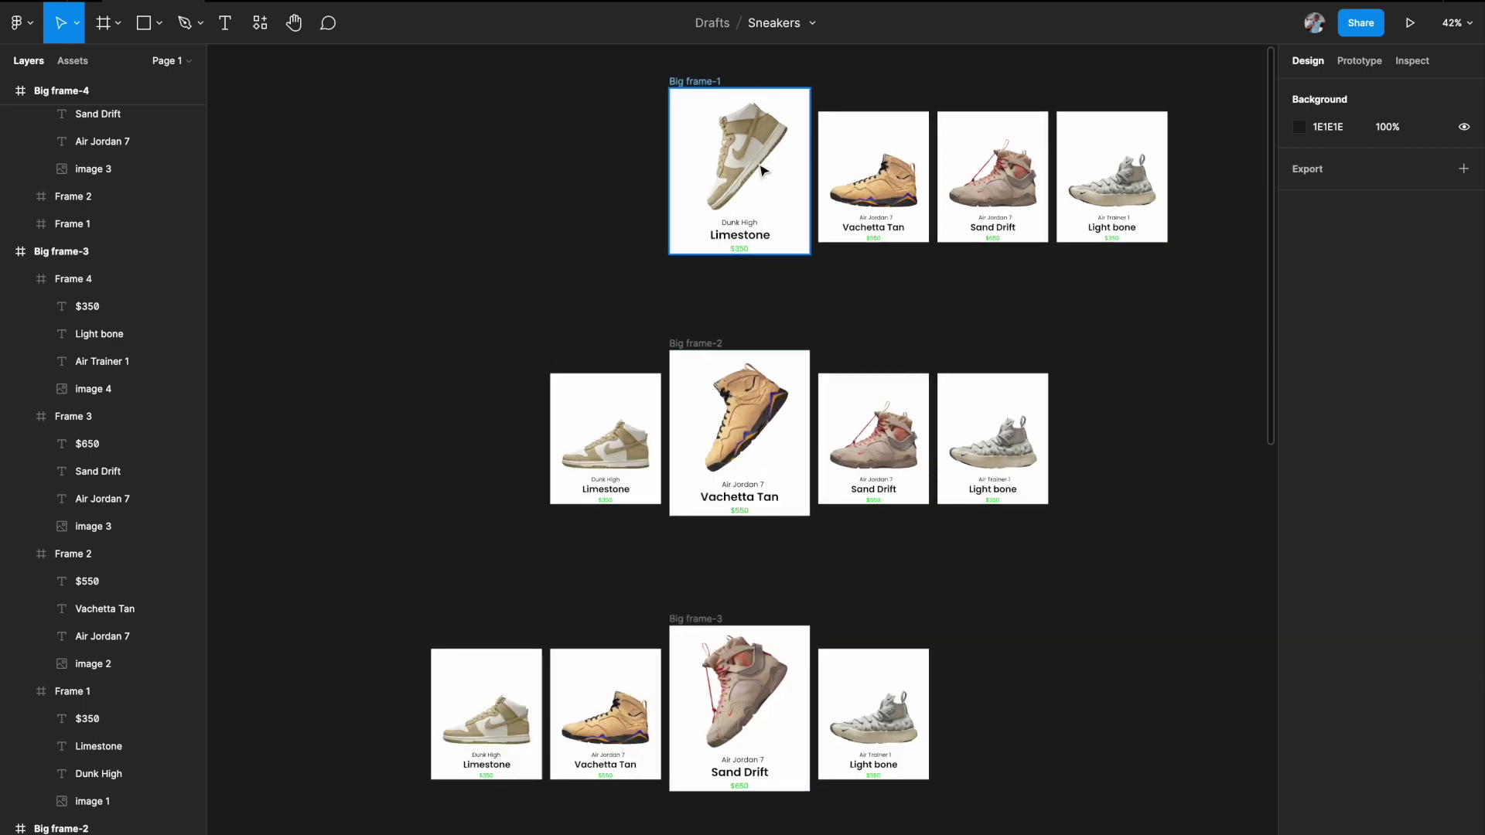
scroll(766, 162, "down", 2)
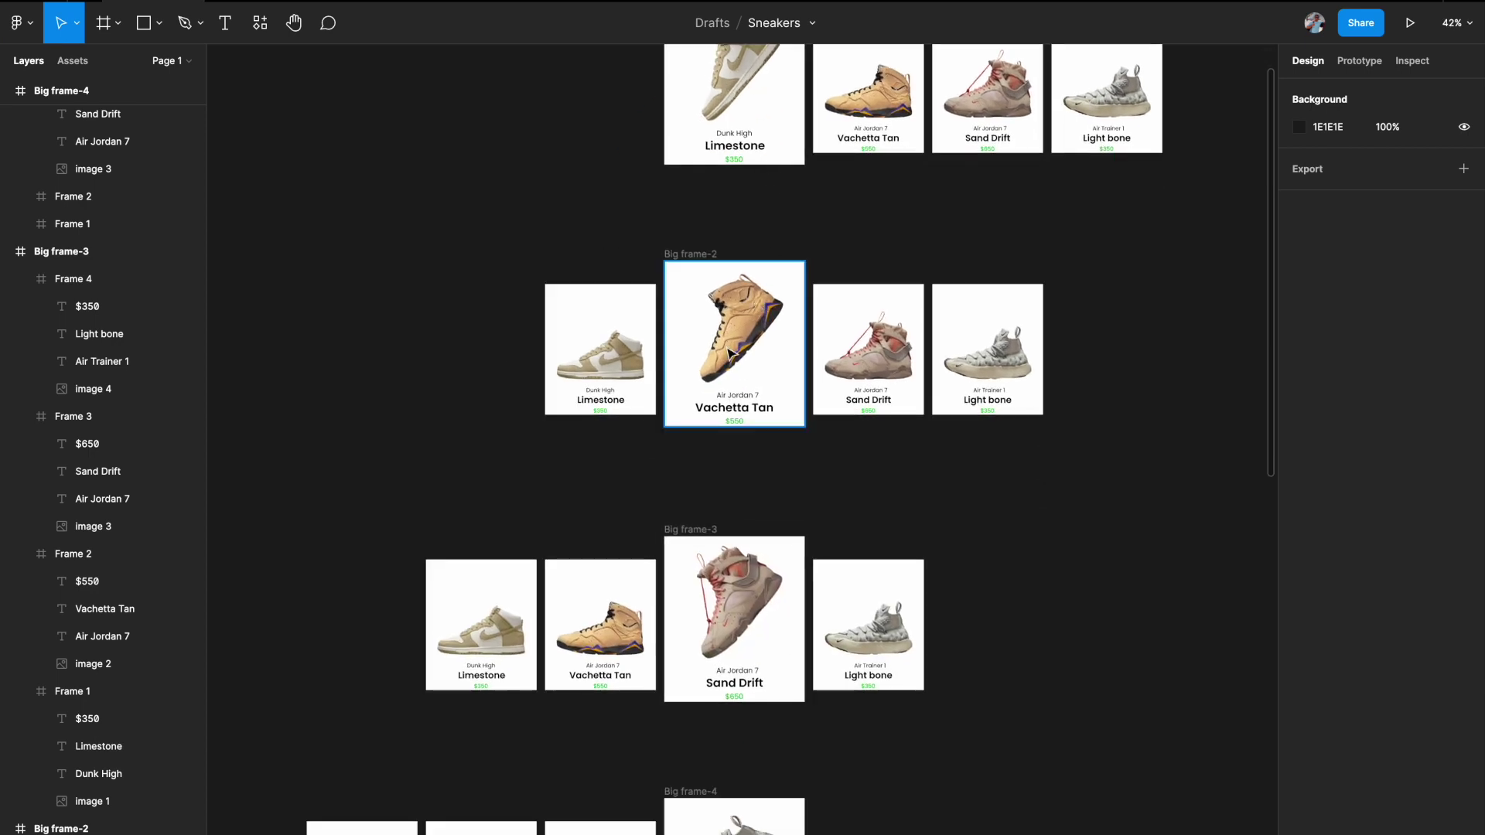
scroll(724, 346, "down", 2)
scroll(727, 480, "down", 1)
left_click(731, 465)
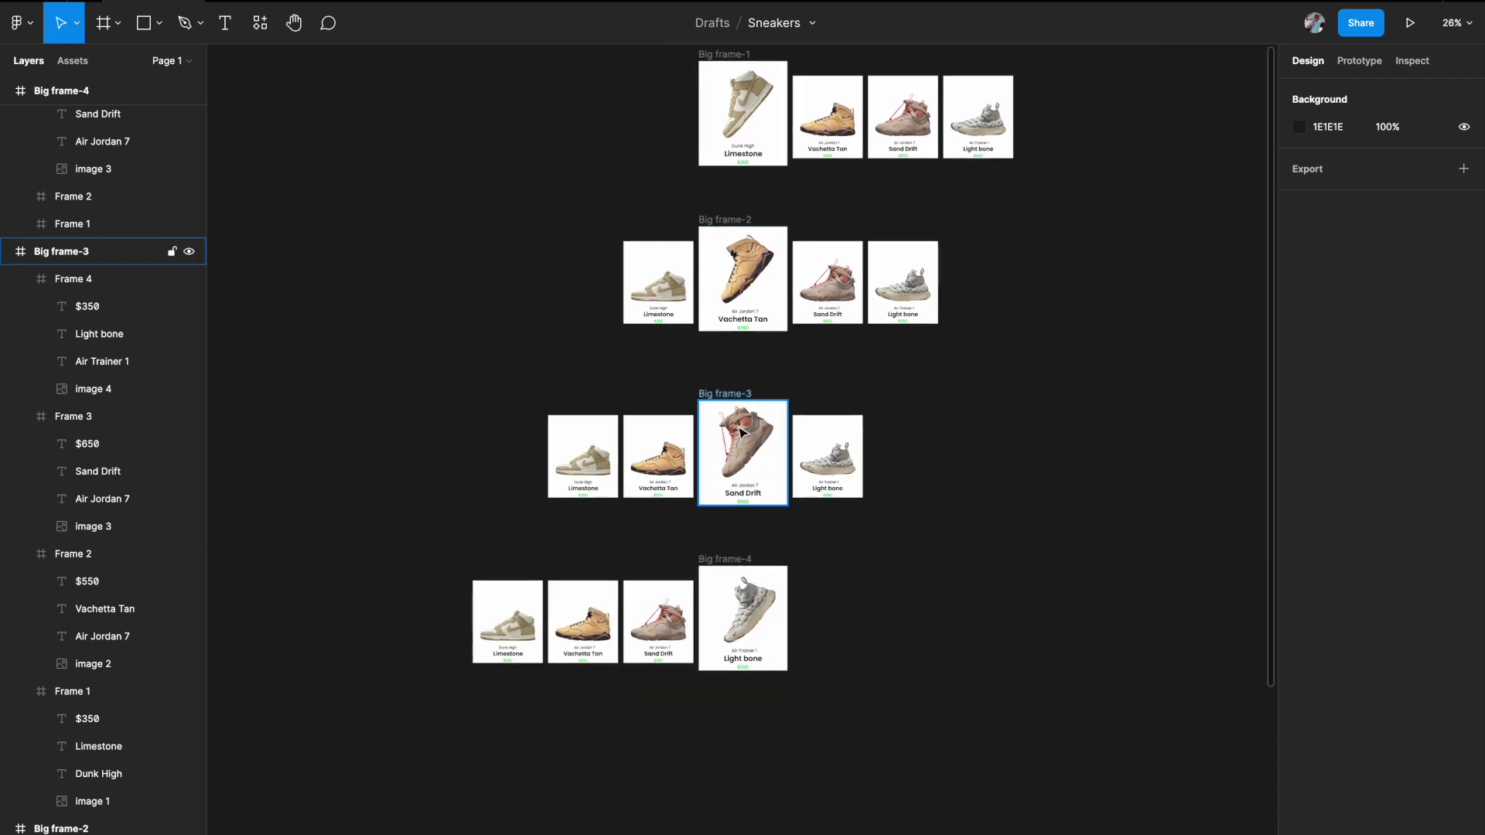
scroll(749, 430, "up", 2)
scroll(783, 430, "down", 1)
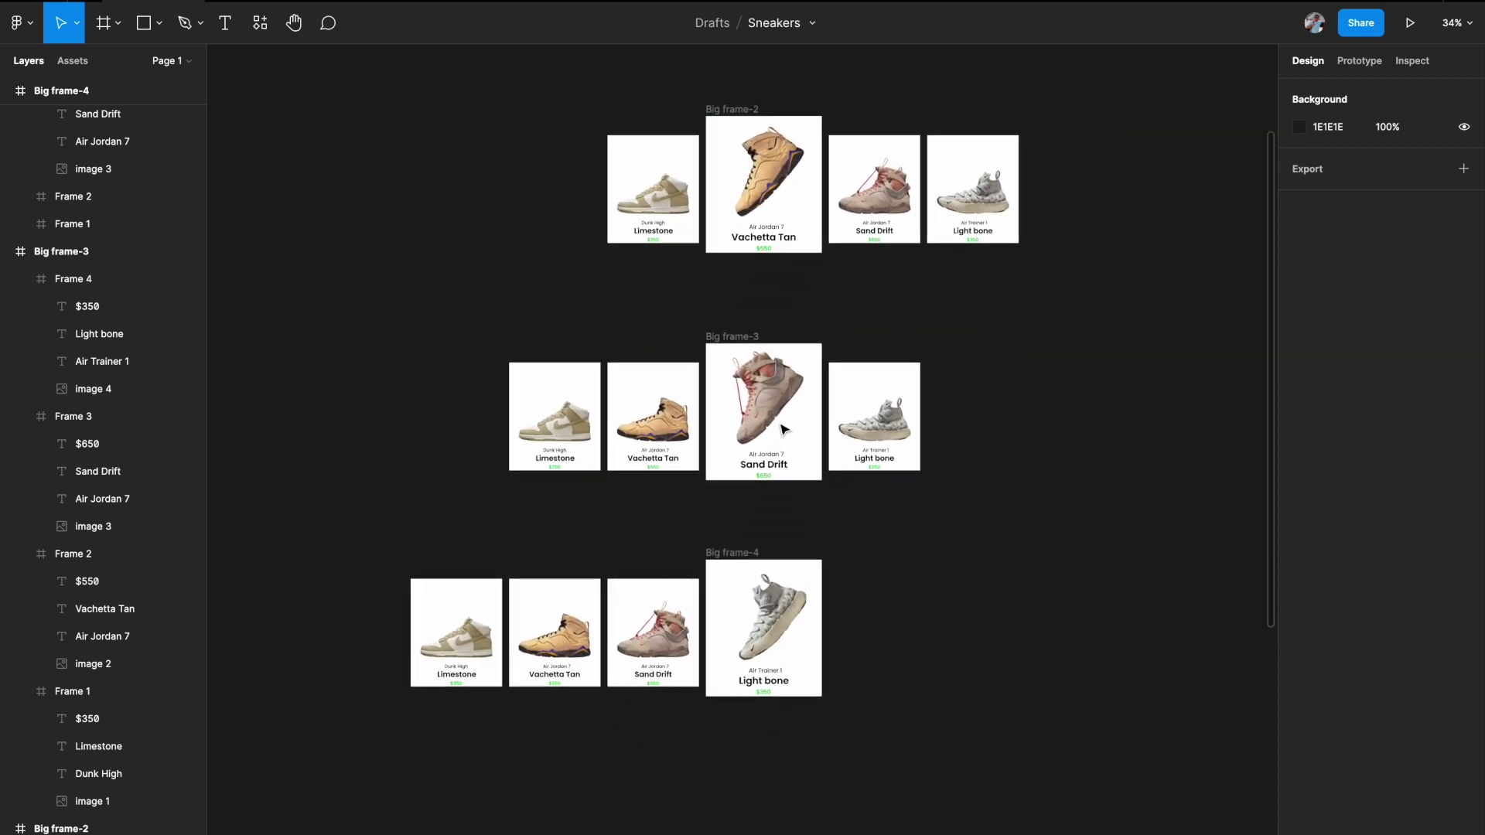
scroll(785, 434, "down", 2)
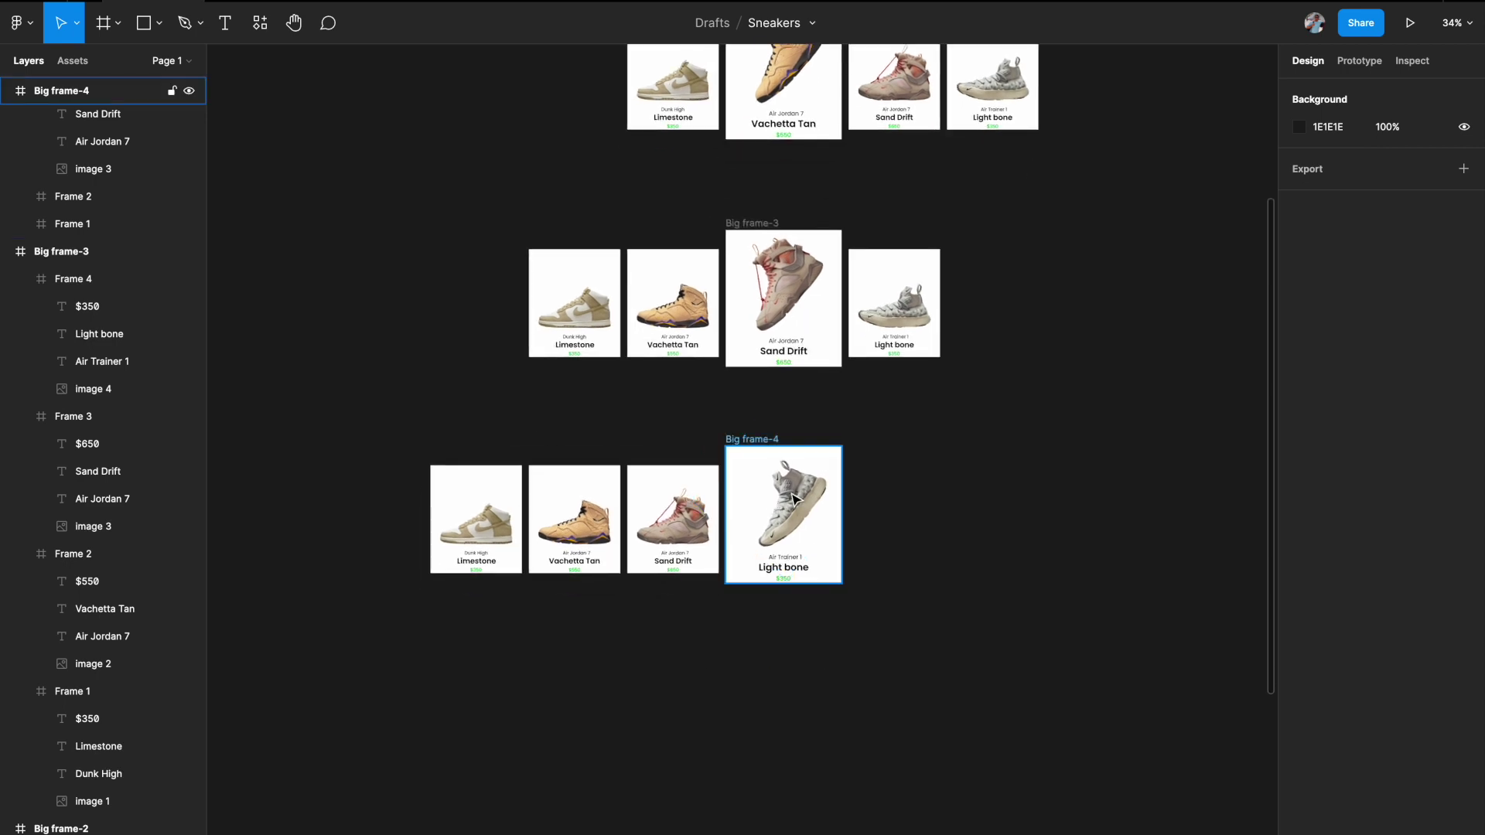
scroll(782, 506, "down", 3)
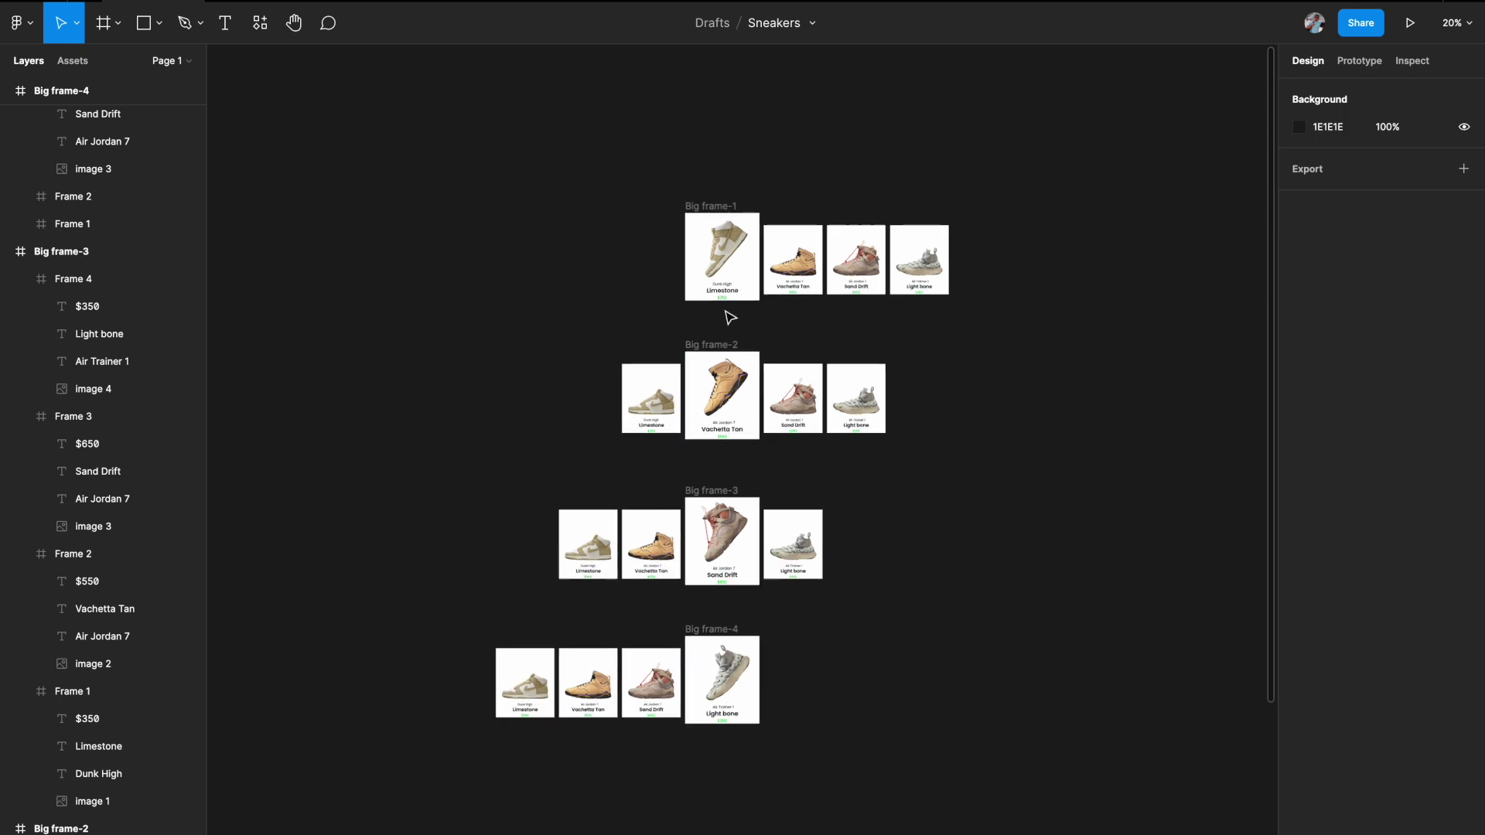
scroll(727, 313, "up", 2)
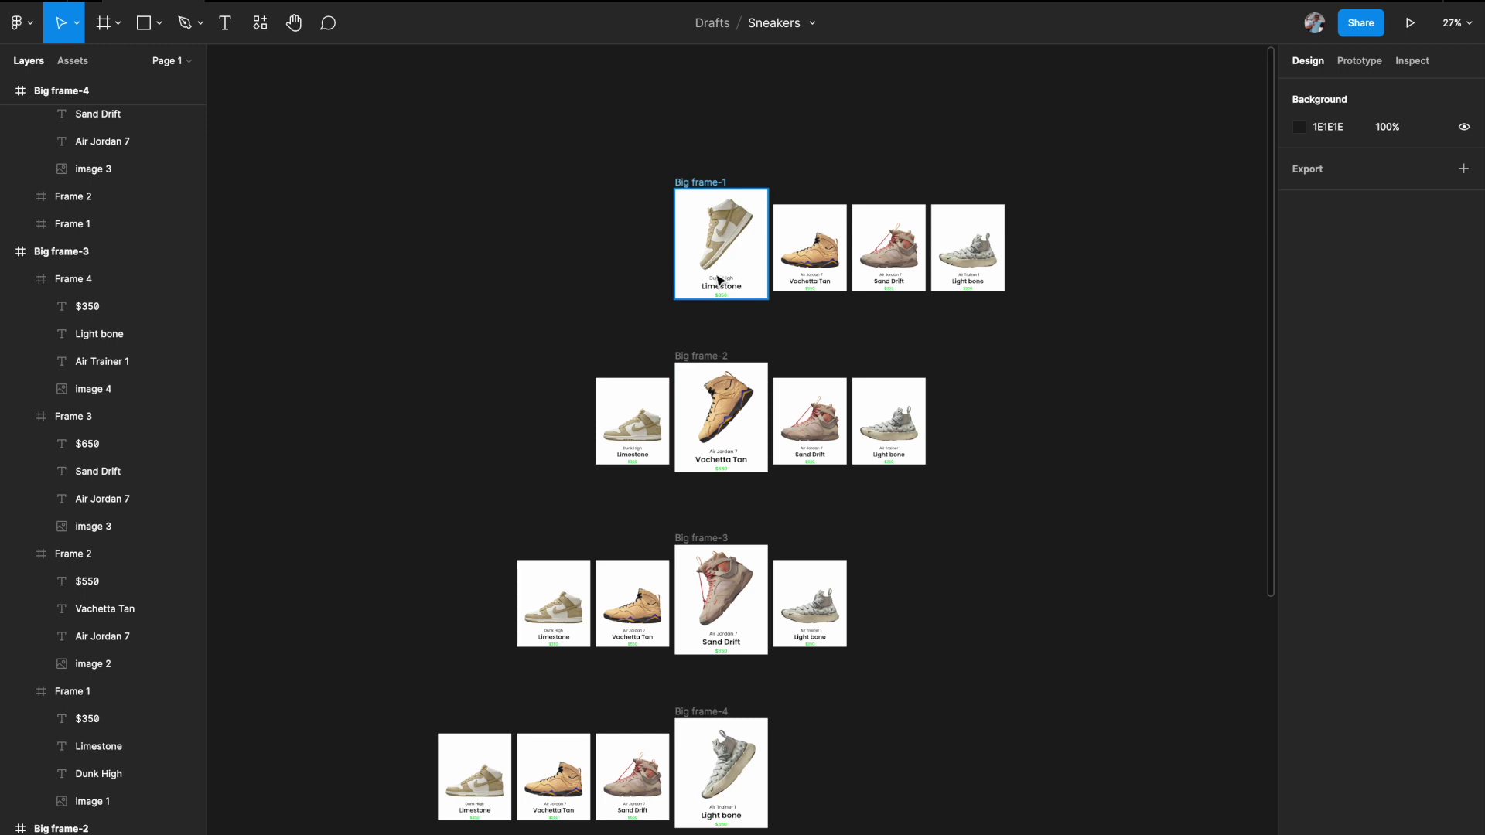
scroll(769, 424, "down", 4)
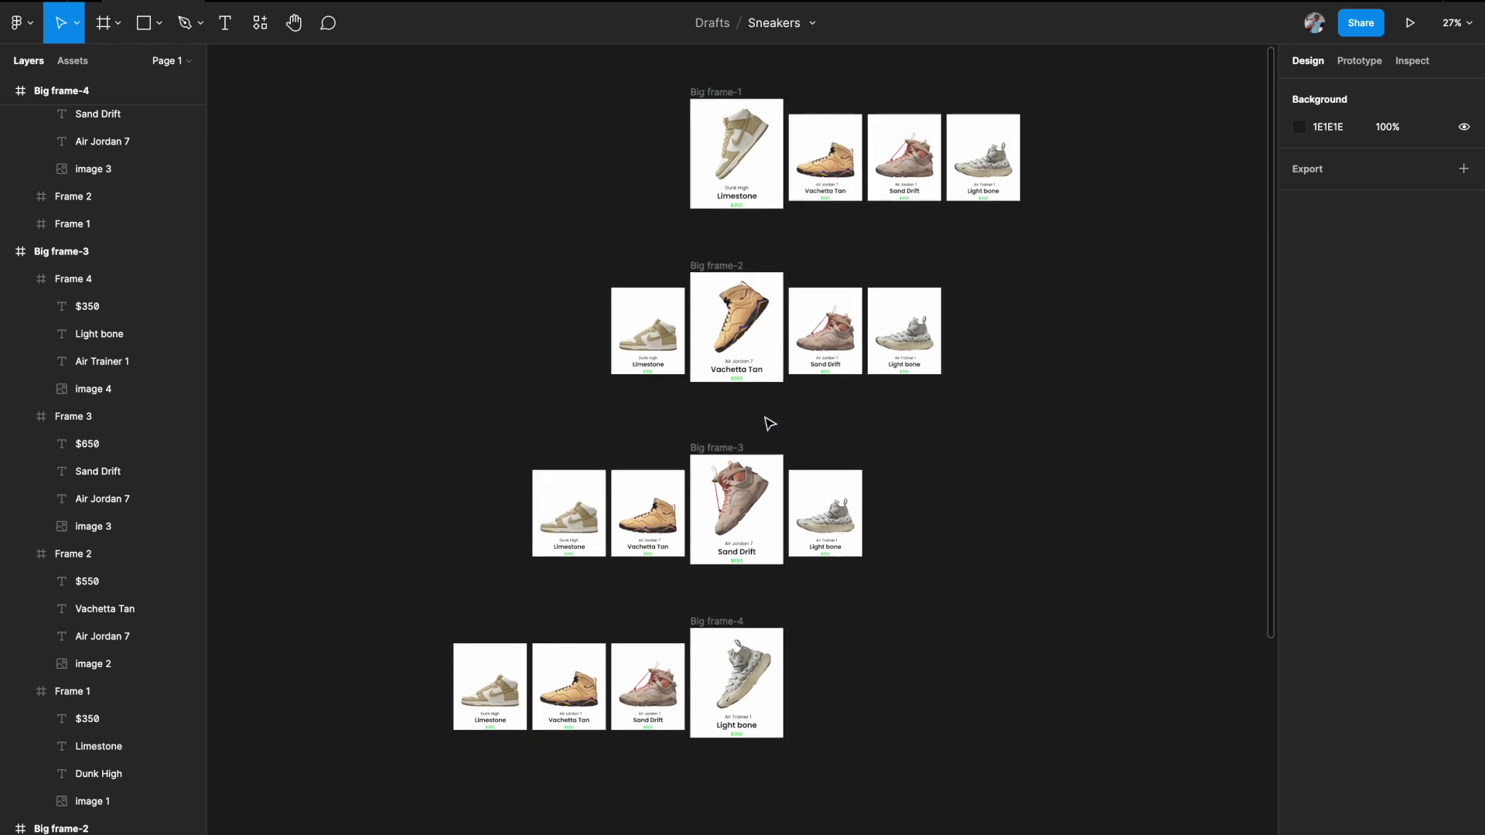
scroll(769, 423, "down", 3)
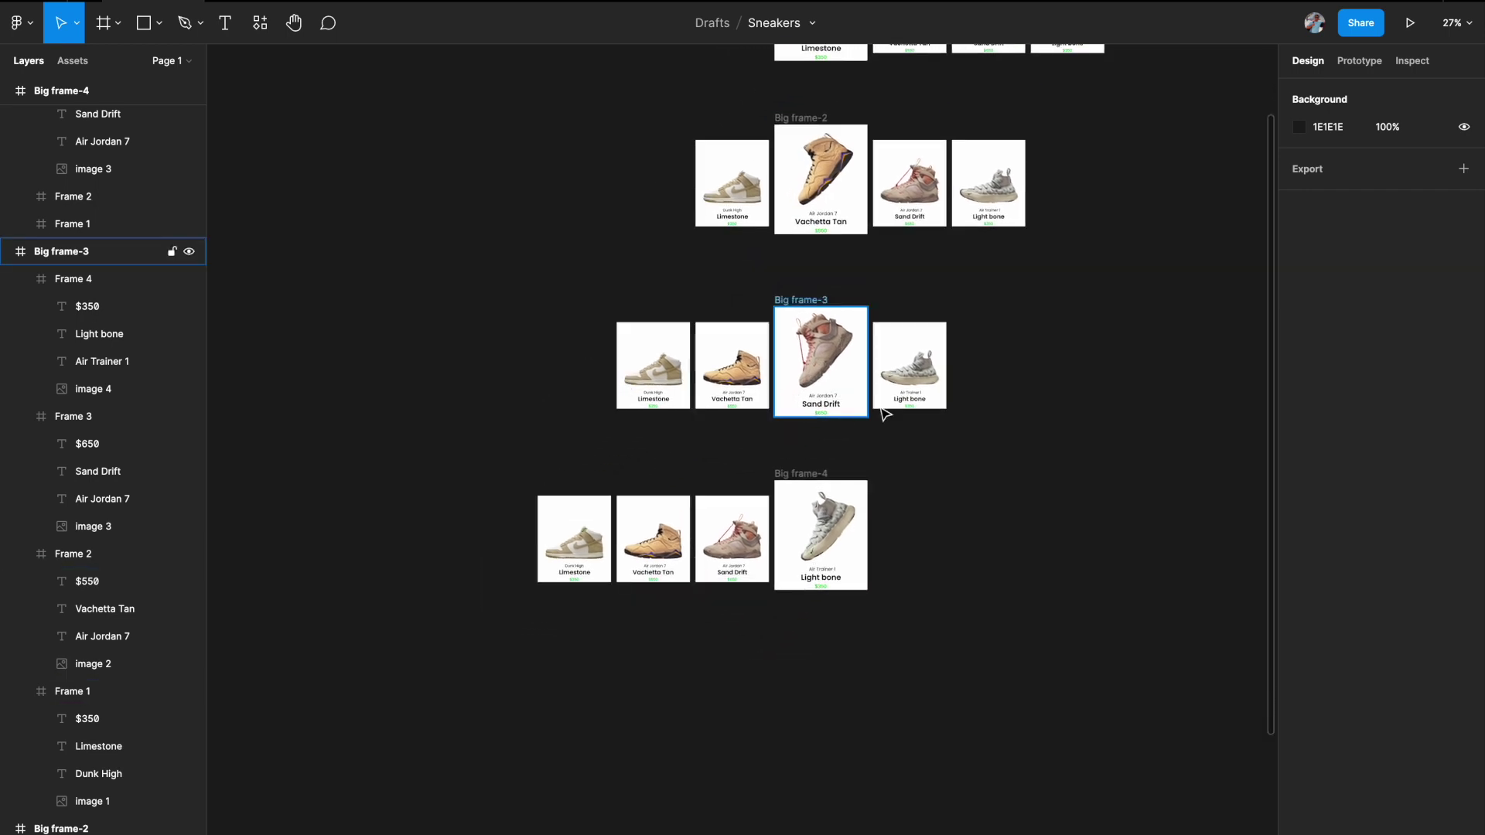
scroll(730, 394, "up", 3)
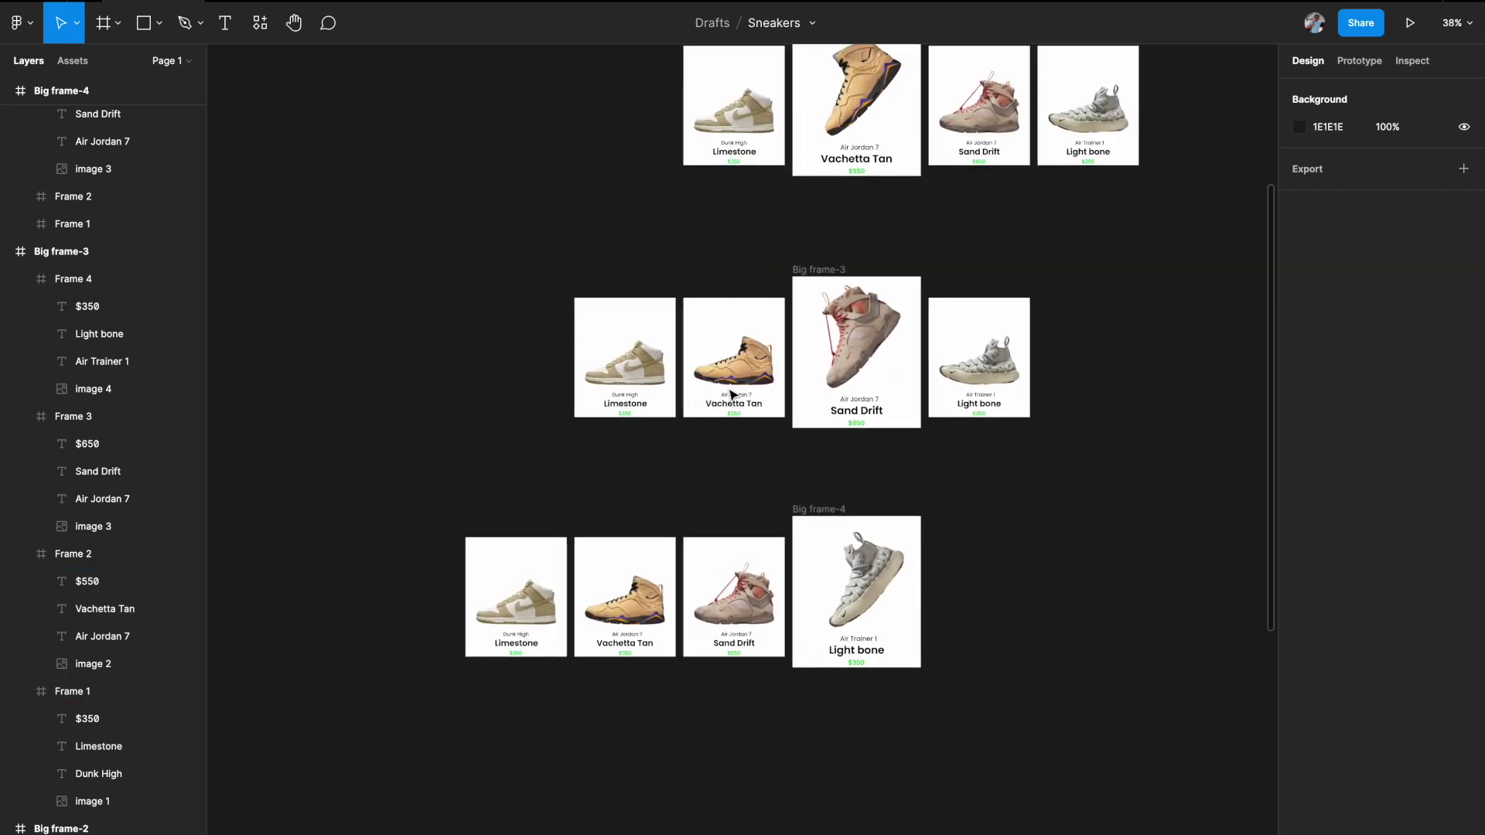
scroll(730, 395, "down", 5)
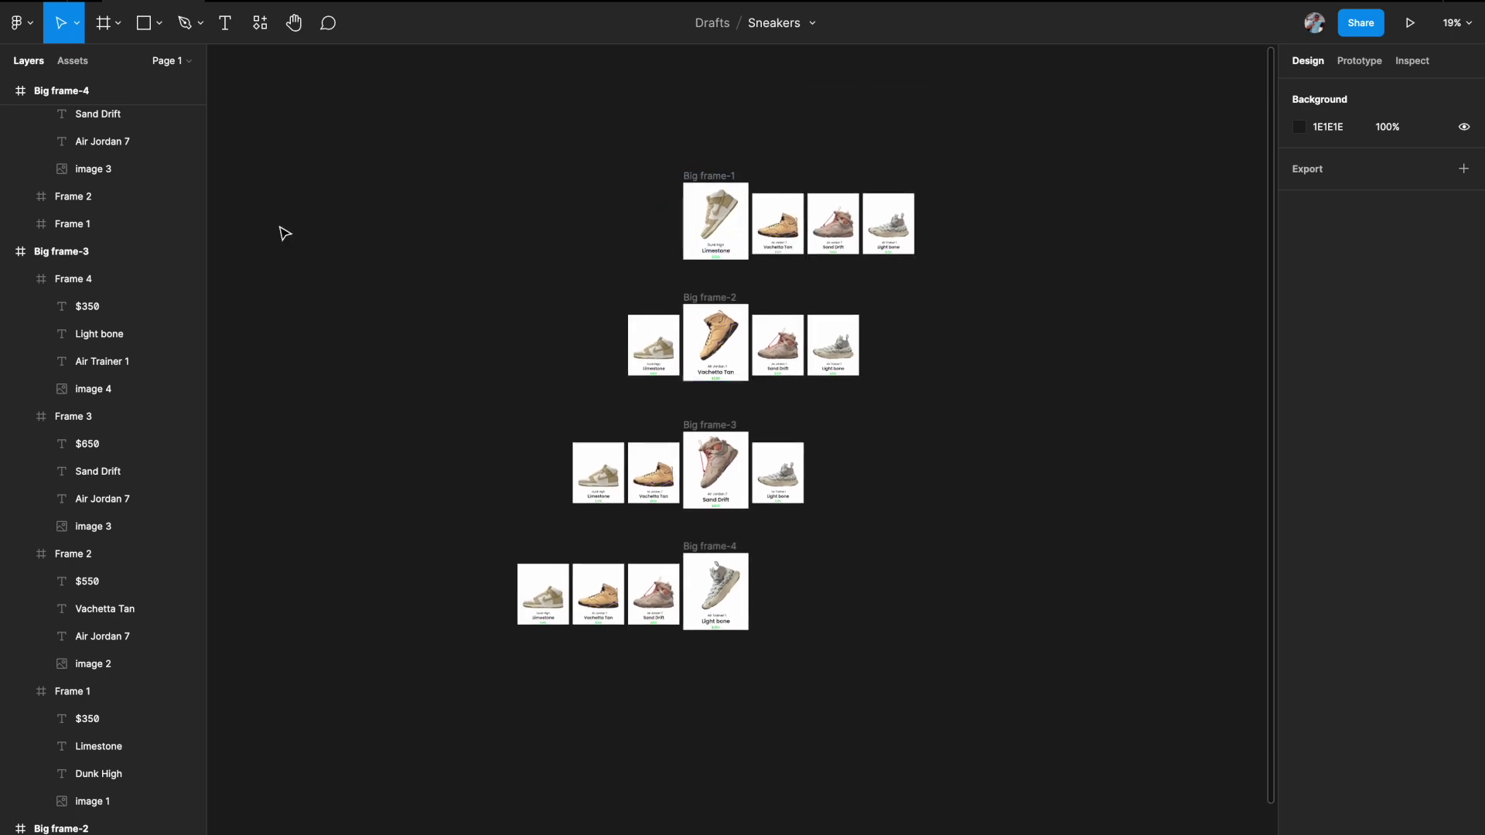
Collapse the expanded layers so that only the four big frames and the iPhone 14 Pro frame are listed.
left_click(7, 252)
scroll(19, 232, "up", 3)
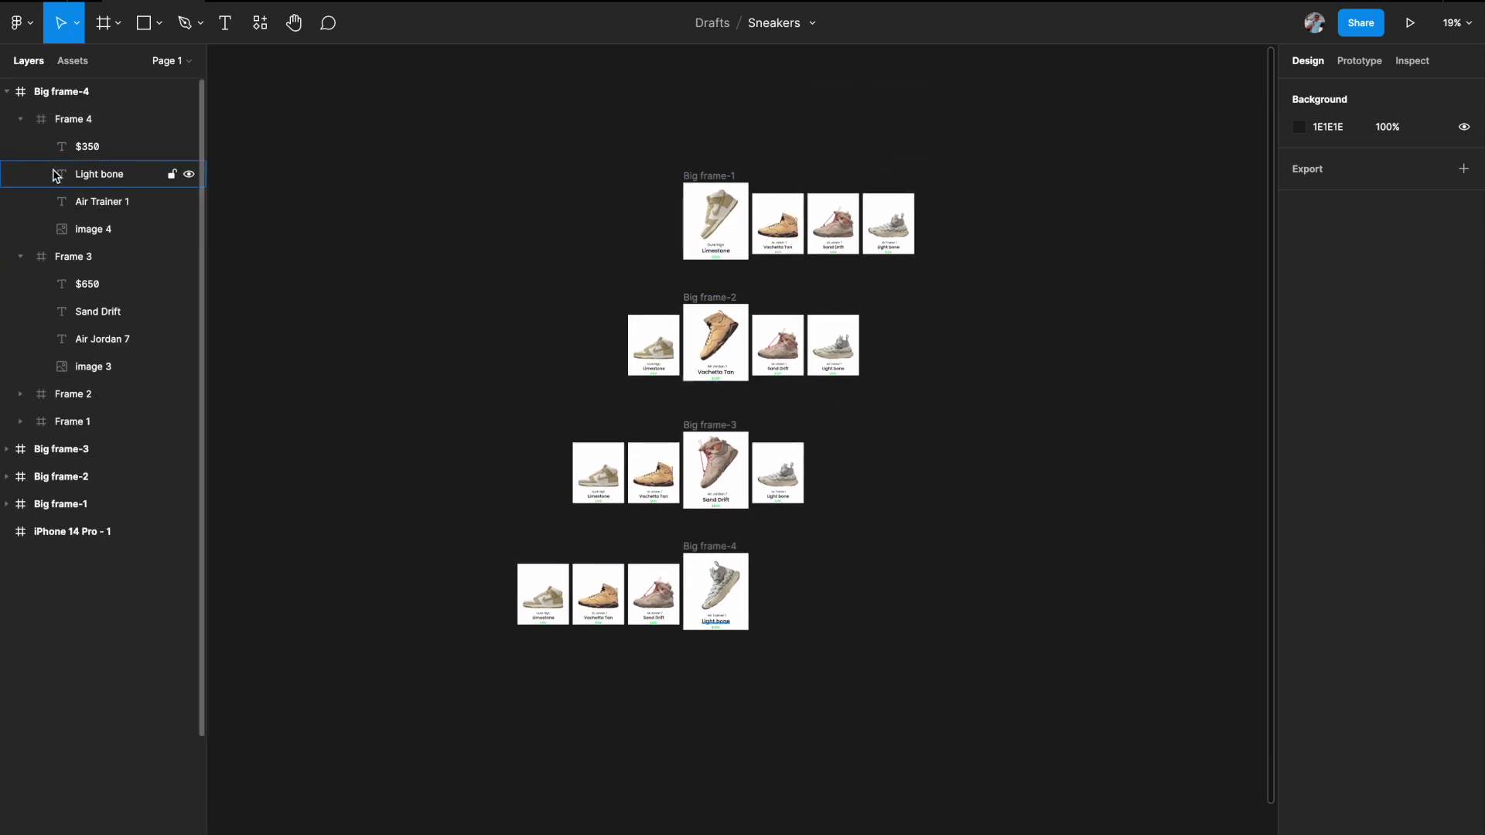
left_click(20, 254)
left_click(6, 91)
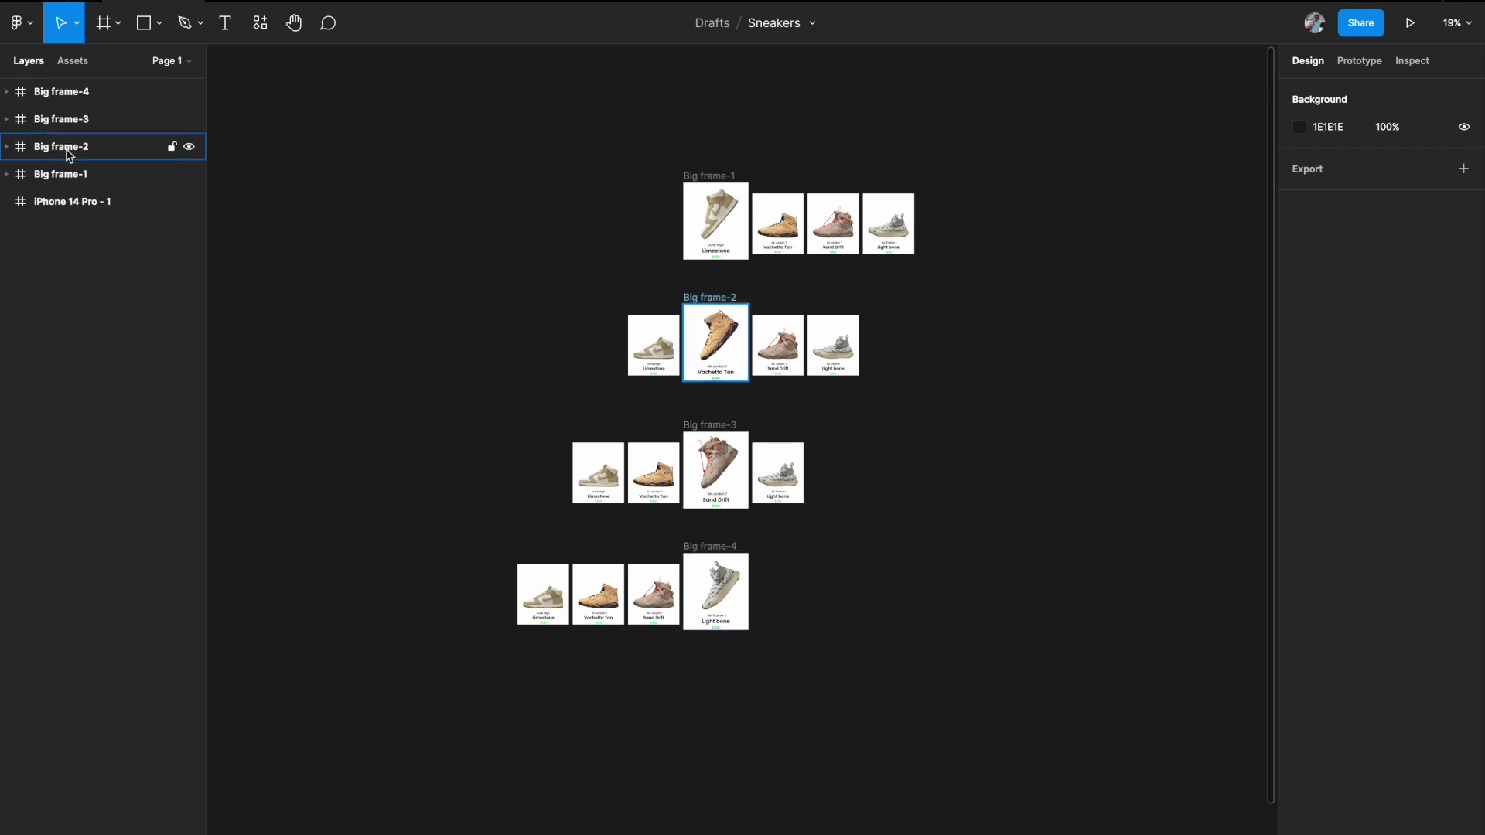
Select Big frame-1 through Big frame-4 together and turn on content clipping for all of them.
left_click(62, 173)
left_click(73, 147, "shift")
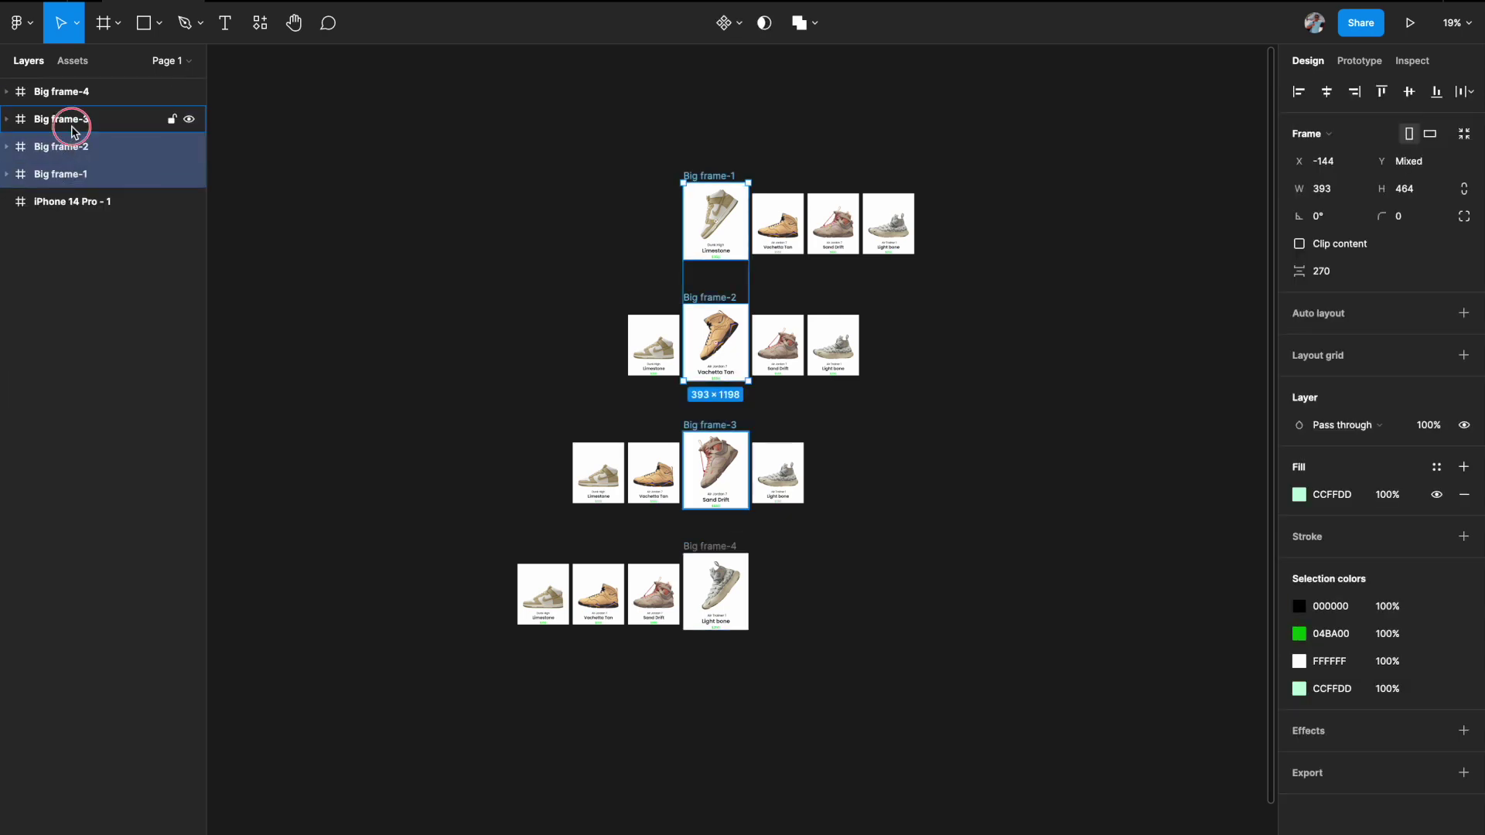
left_click(72, 121, "shift")
left_click(73, 93, "shift")
scroll(704, 410, "down", 1)
scroll(703, 410, "right", 1)
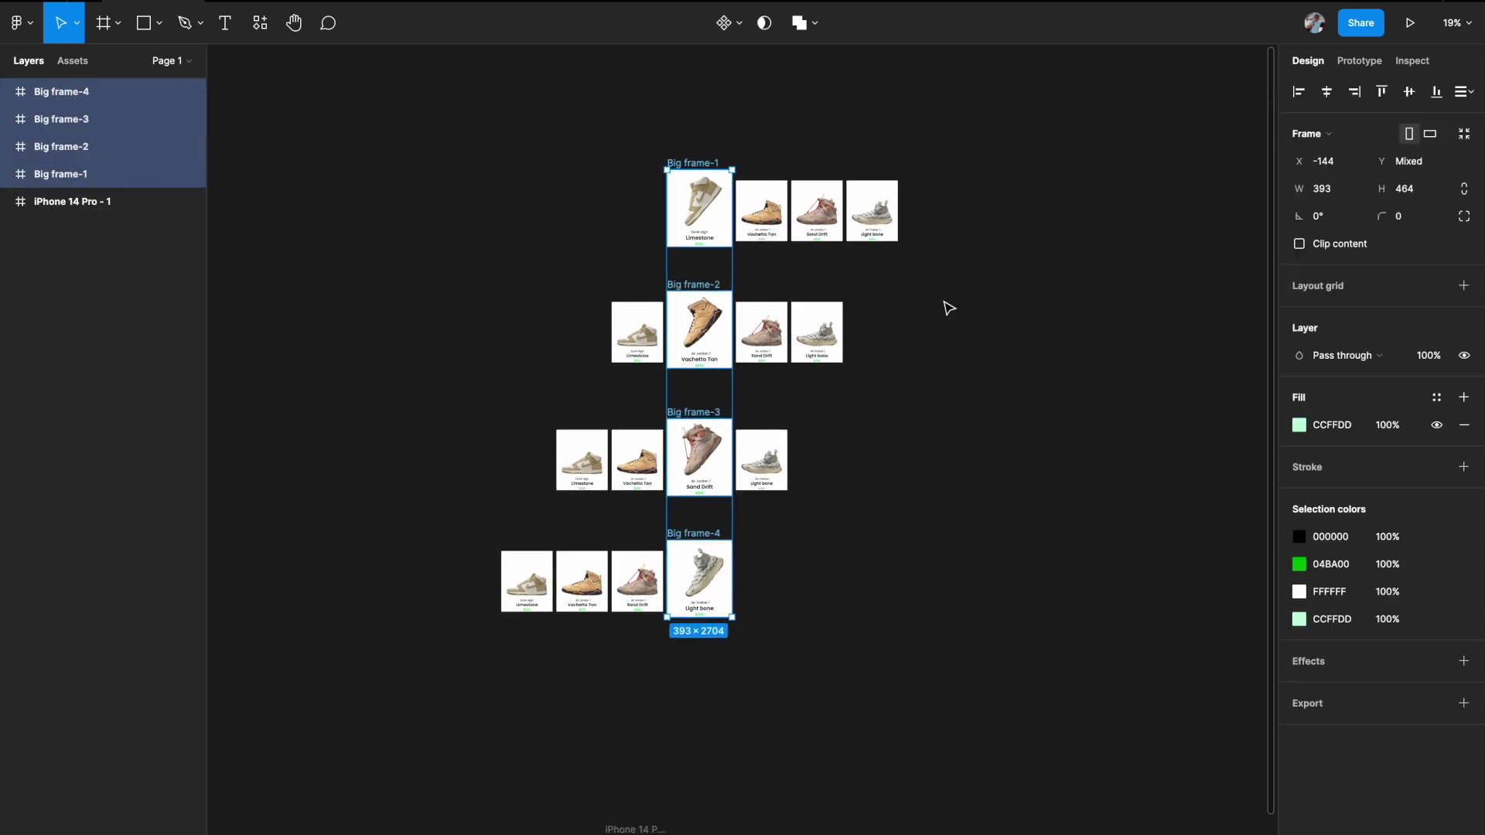
left_click(1300, 244)
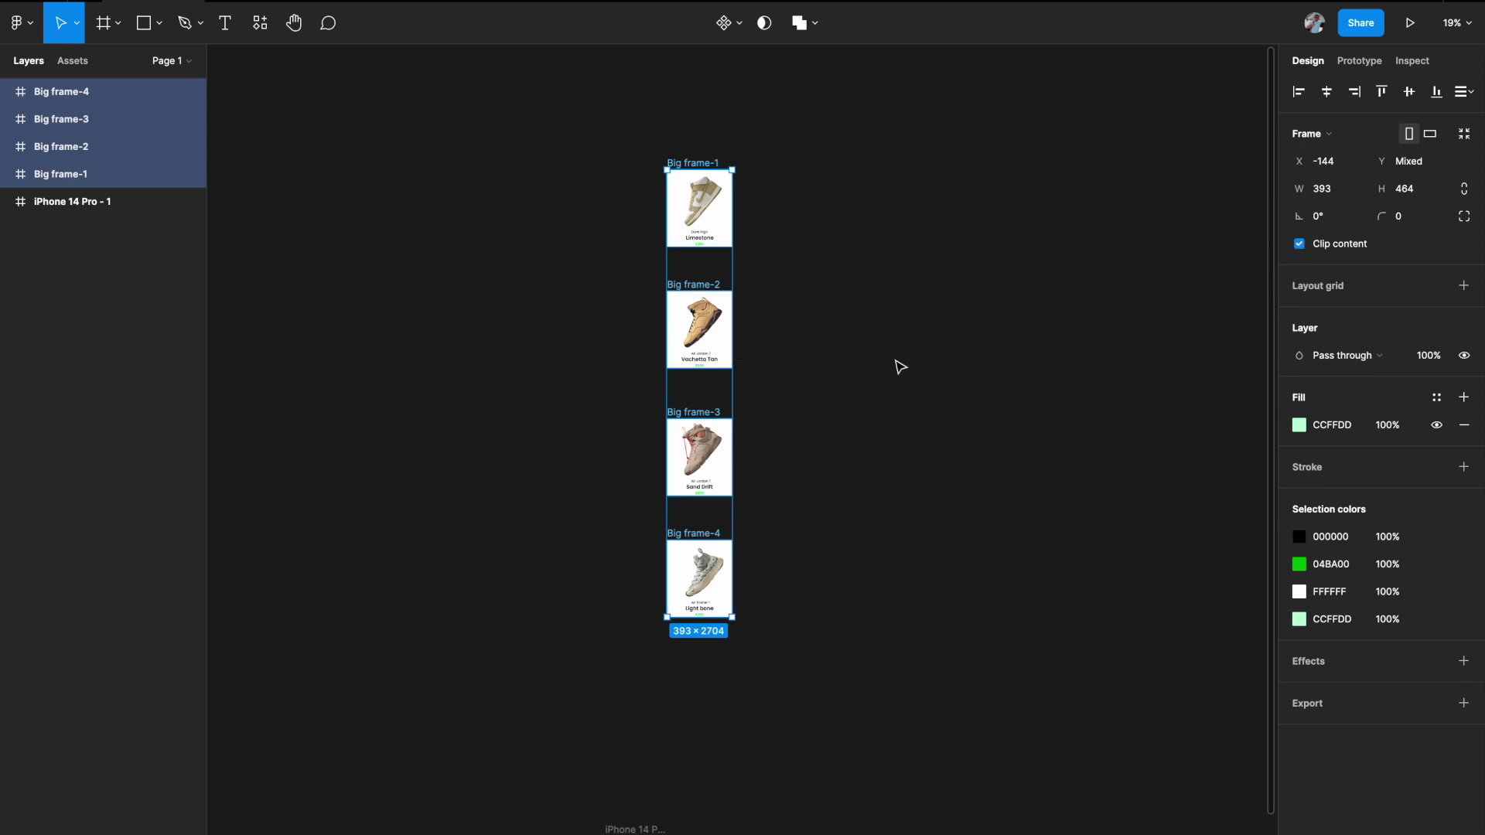
Remove the CCFFDD fill from the four selected big frames and deselect them.
scroll(898, 365, "left", 1)
scroll(898, 365, "up", 1)
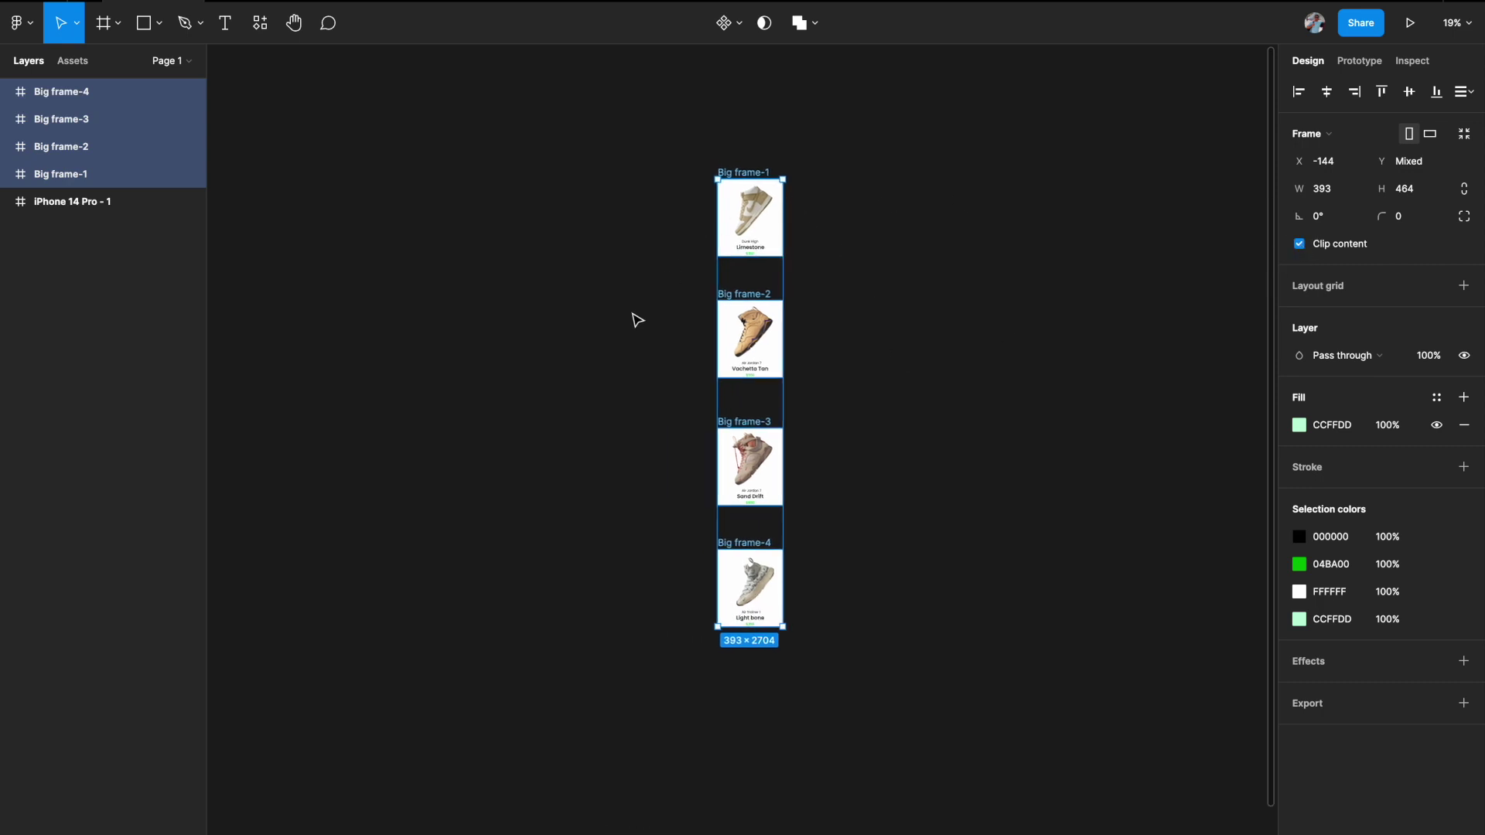
scroll(641, 375, "down", 2)
scroll(641, 375, "right", 1)
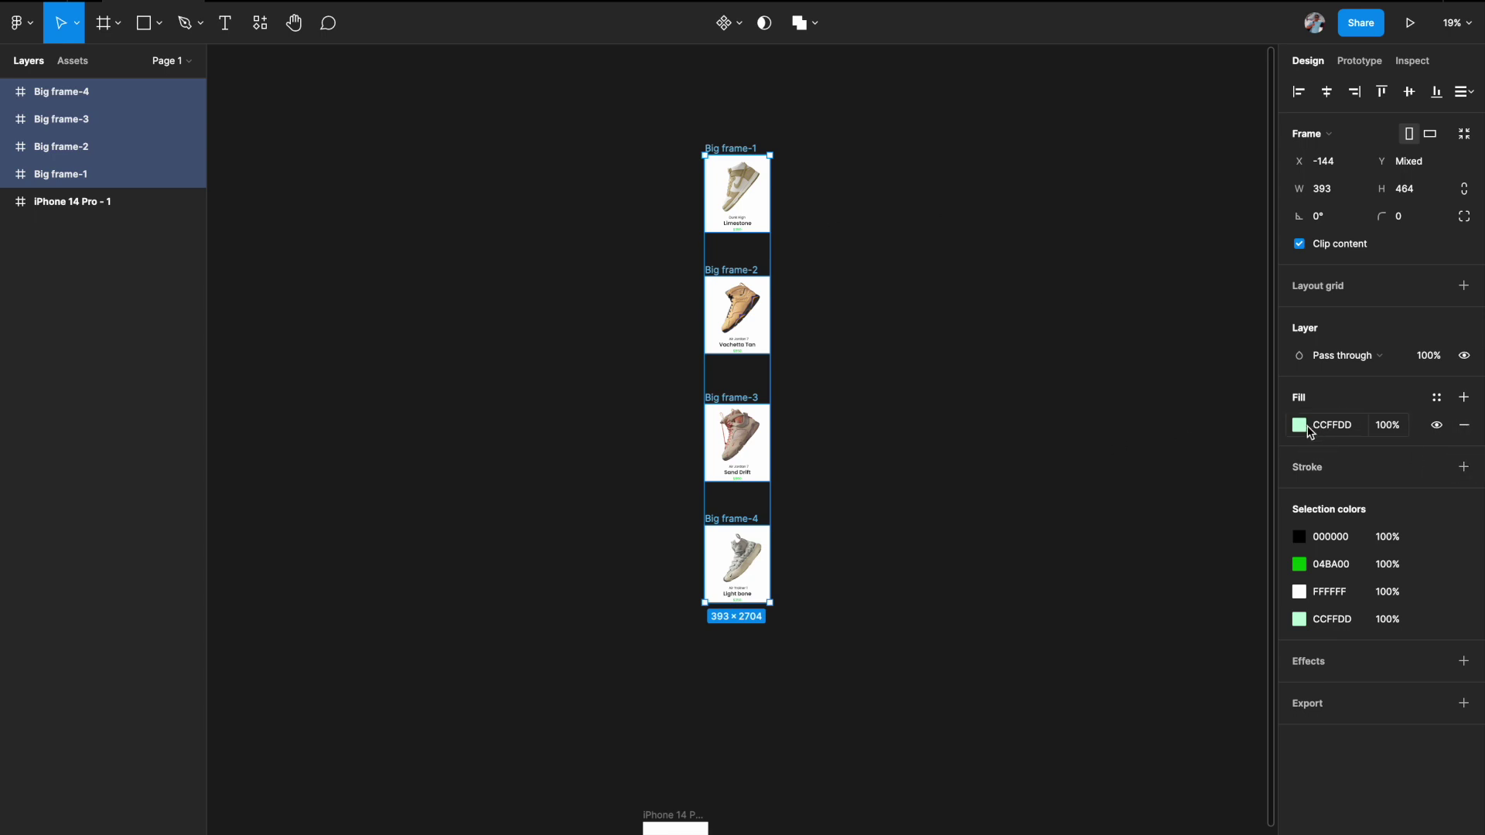
left_click(1473, 430)
scroll(935, 421, "right", 2)
scroll(935, 421, "up", 3, "ctrl")
left_click(936, 419)
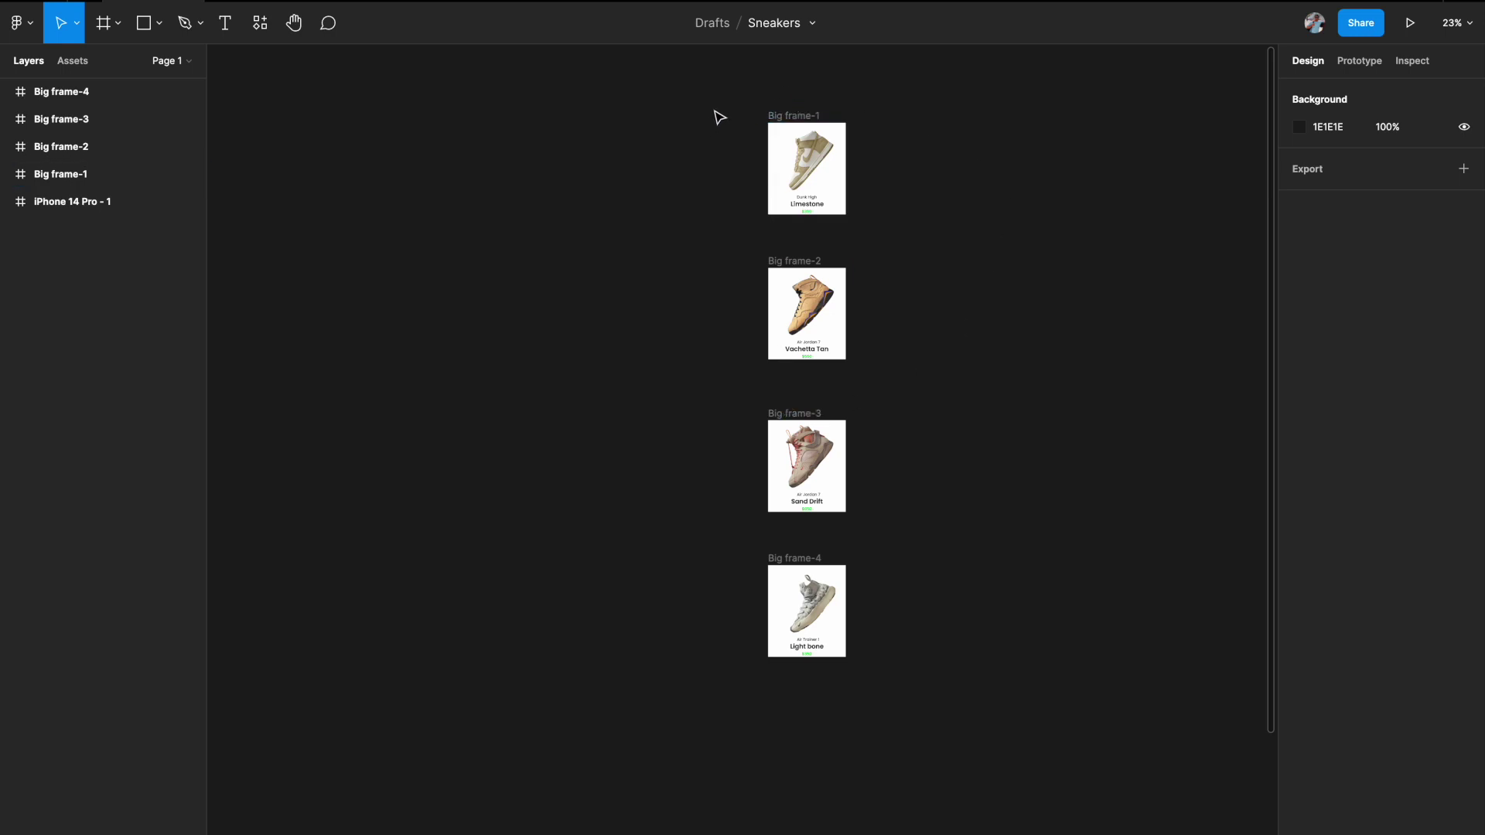
Combine Big frame-1, Big frame-2, Big frame-3 and Big frame-4 into one component set.
left_click(784, 116)
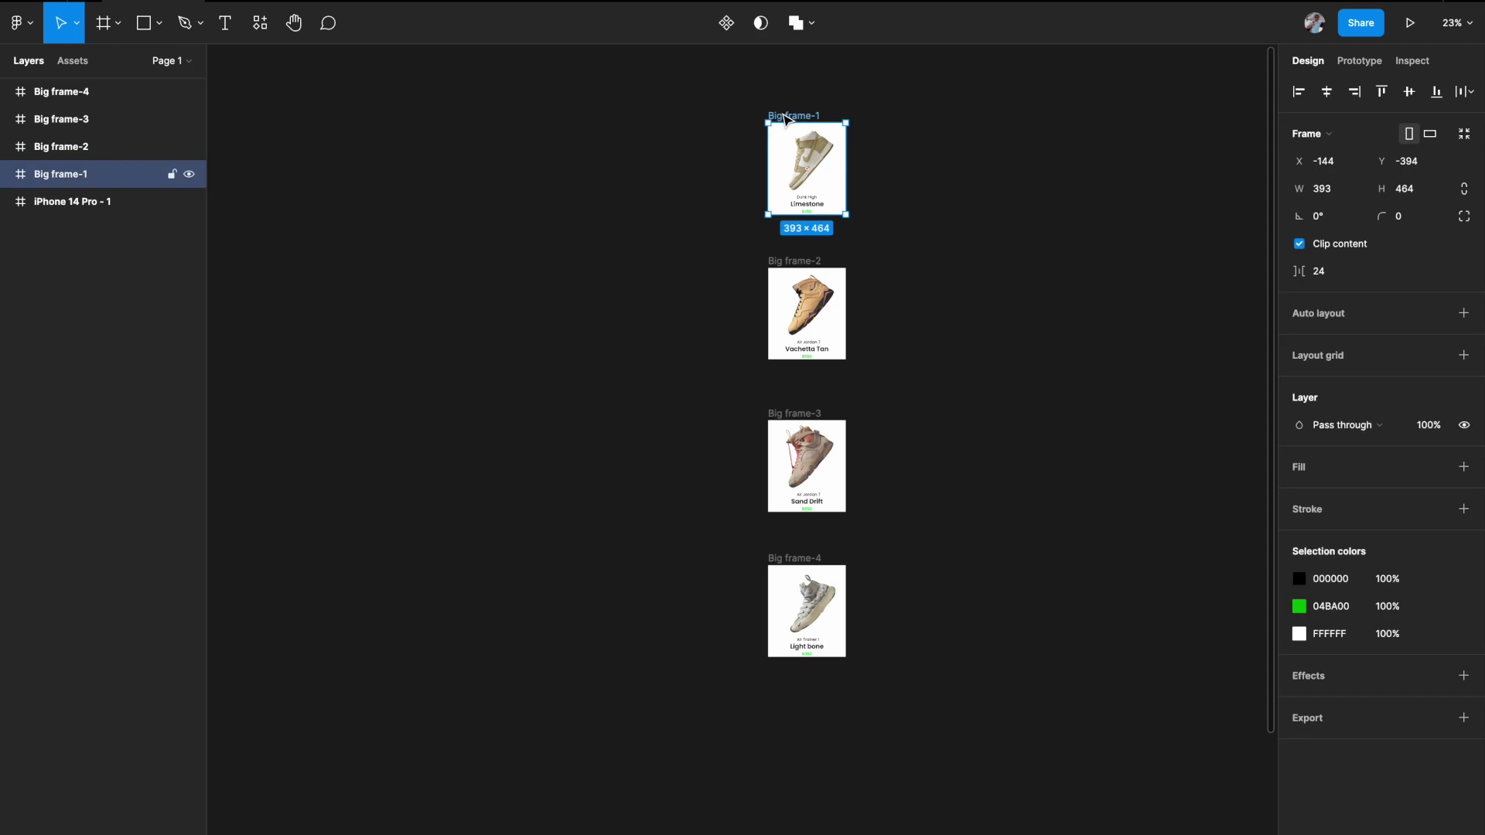
left_click(804, 263, "shift")
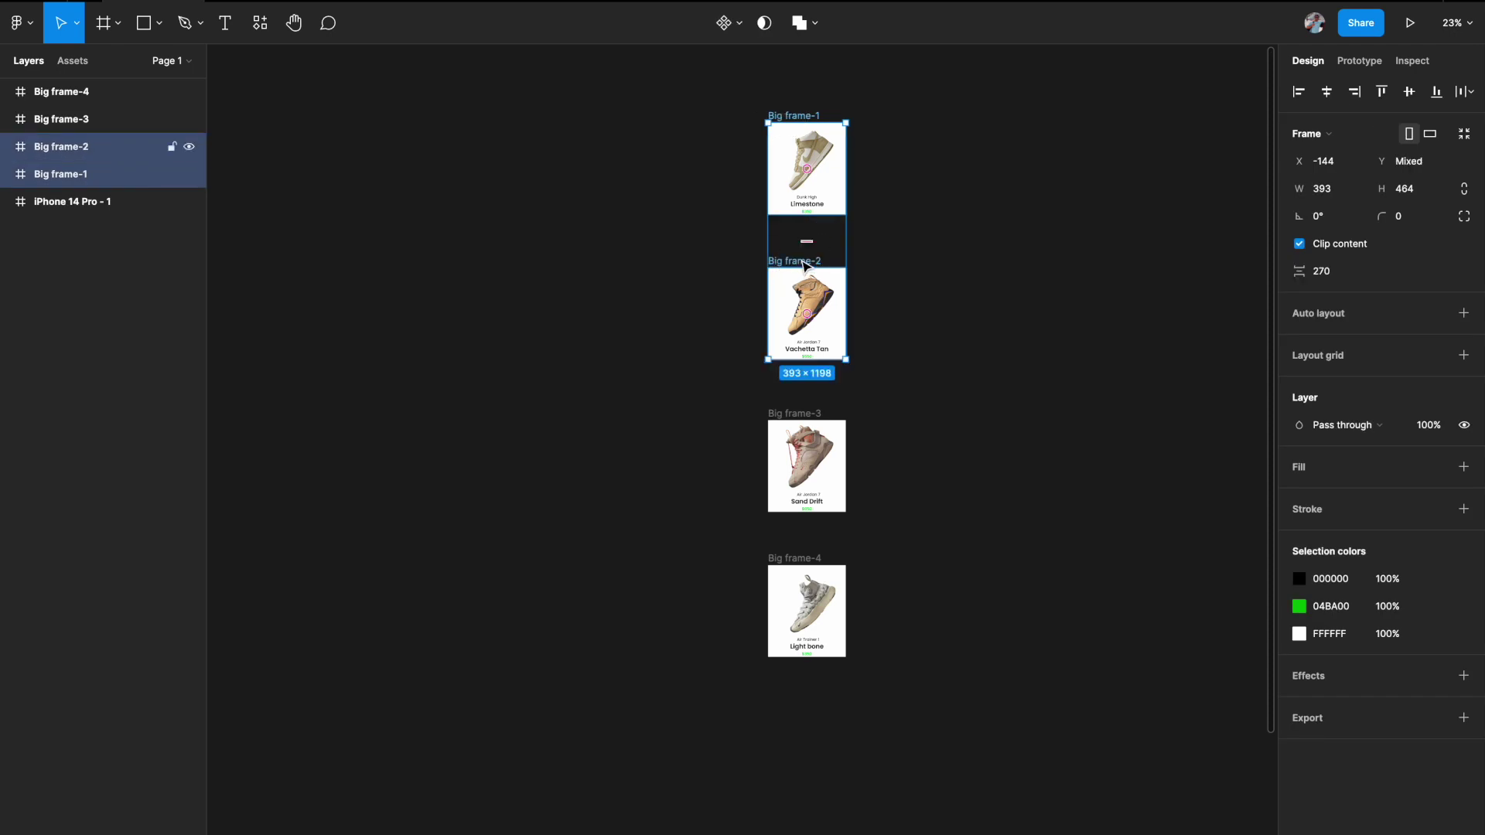
left_click(797, 412, "shift")
left_click(795, 559, "shift")
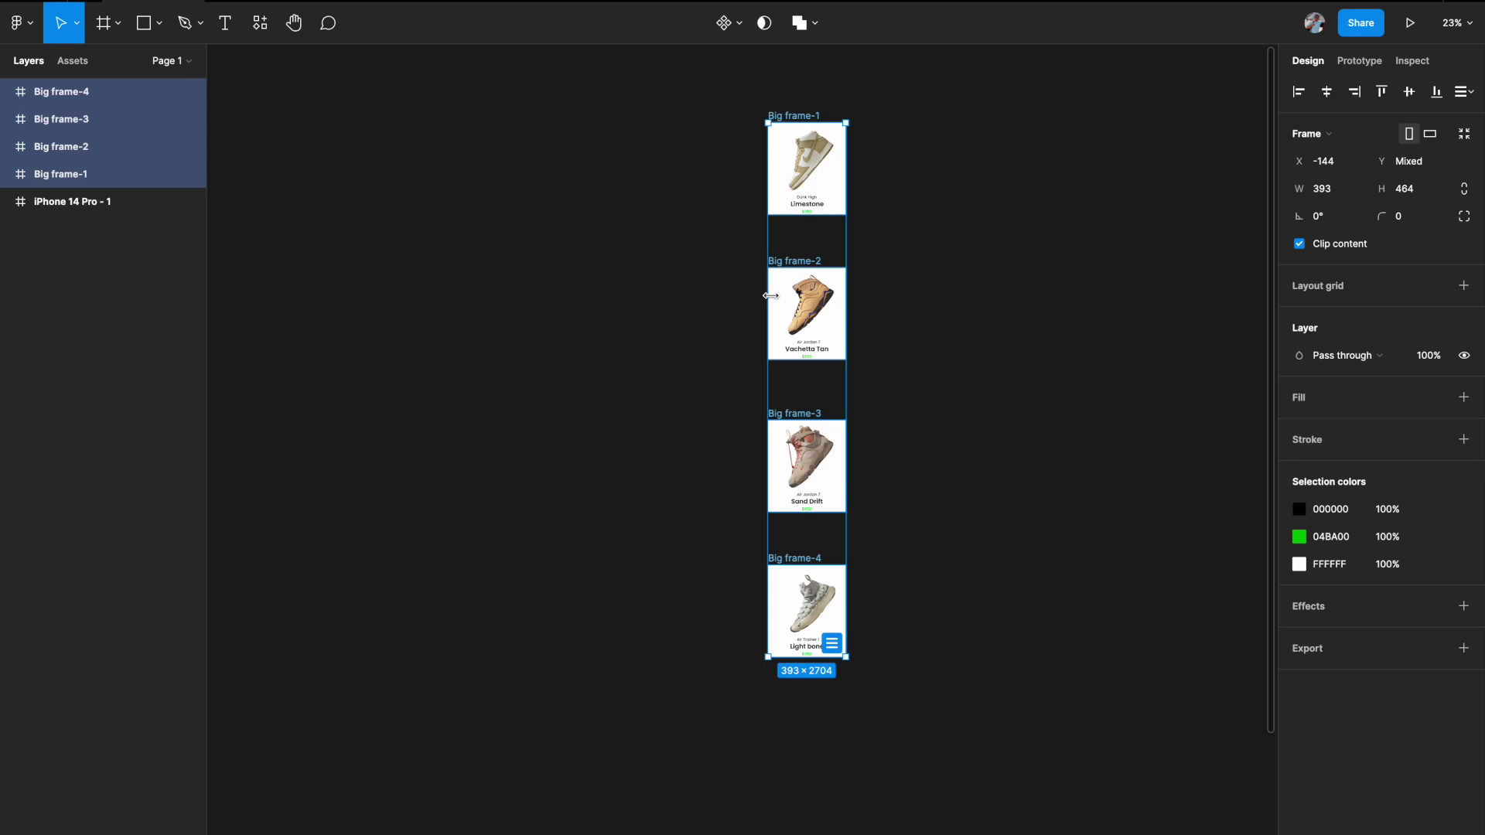
left_click(741, 27)
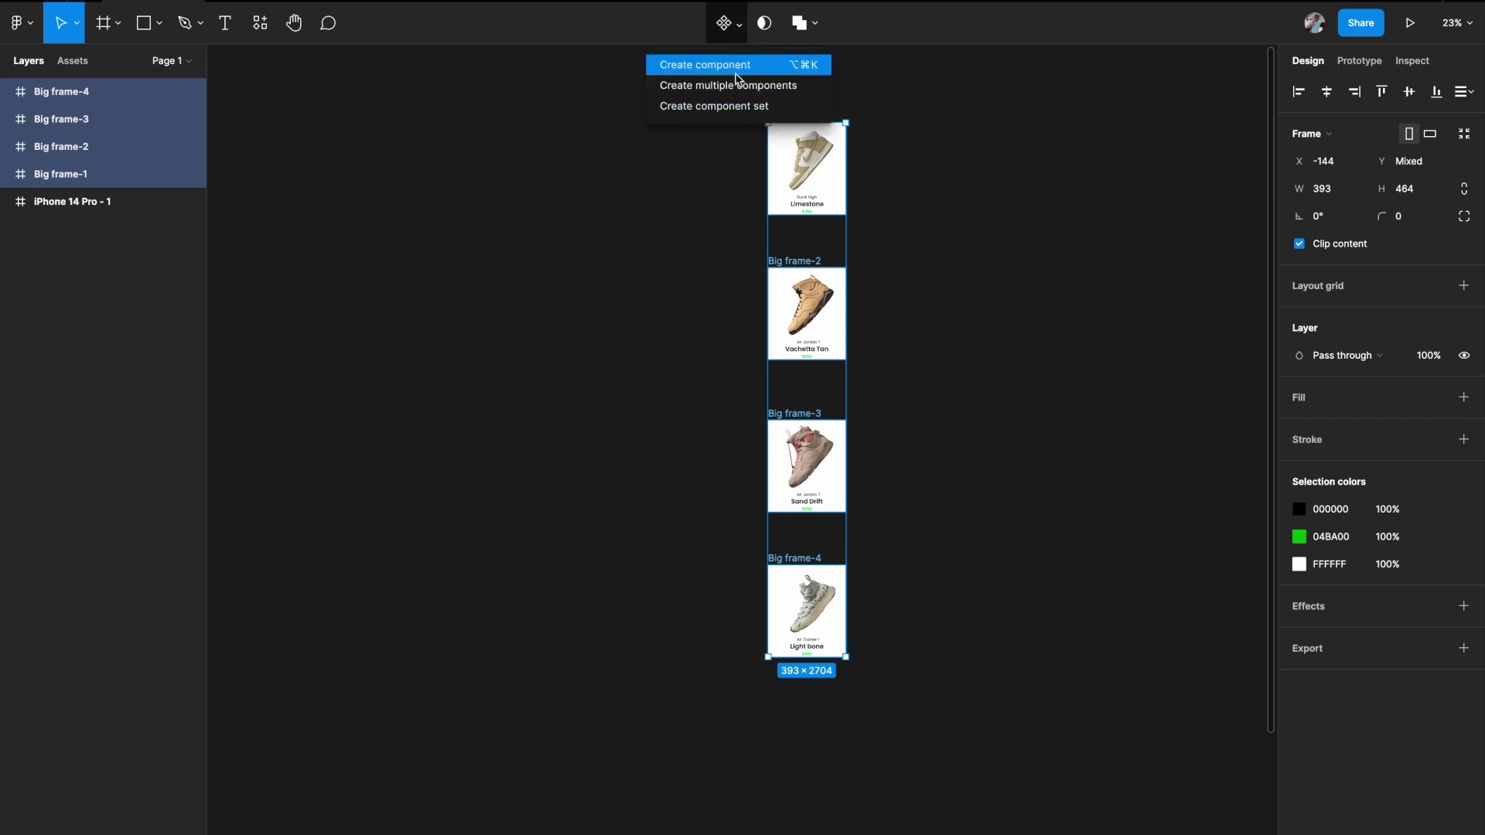
left_click(707, 113)
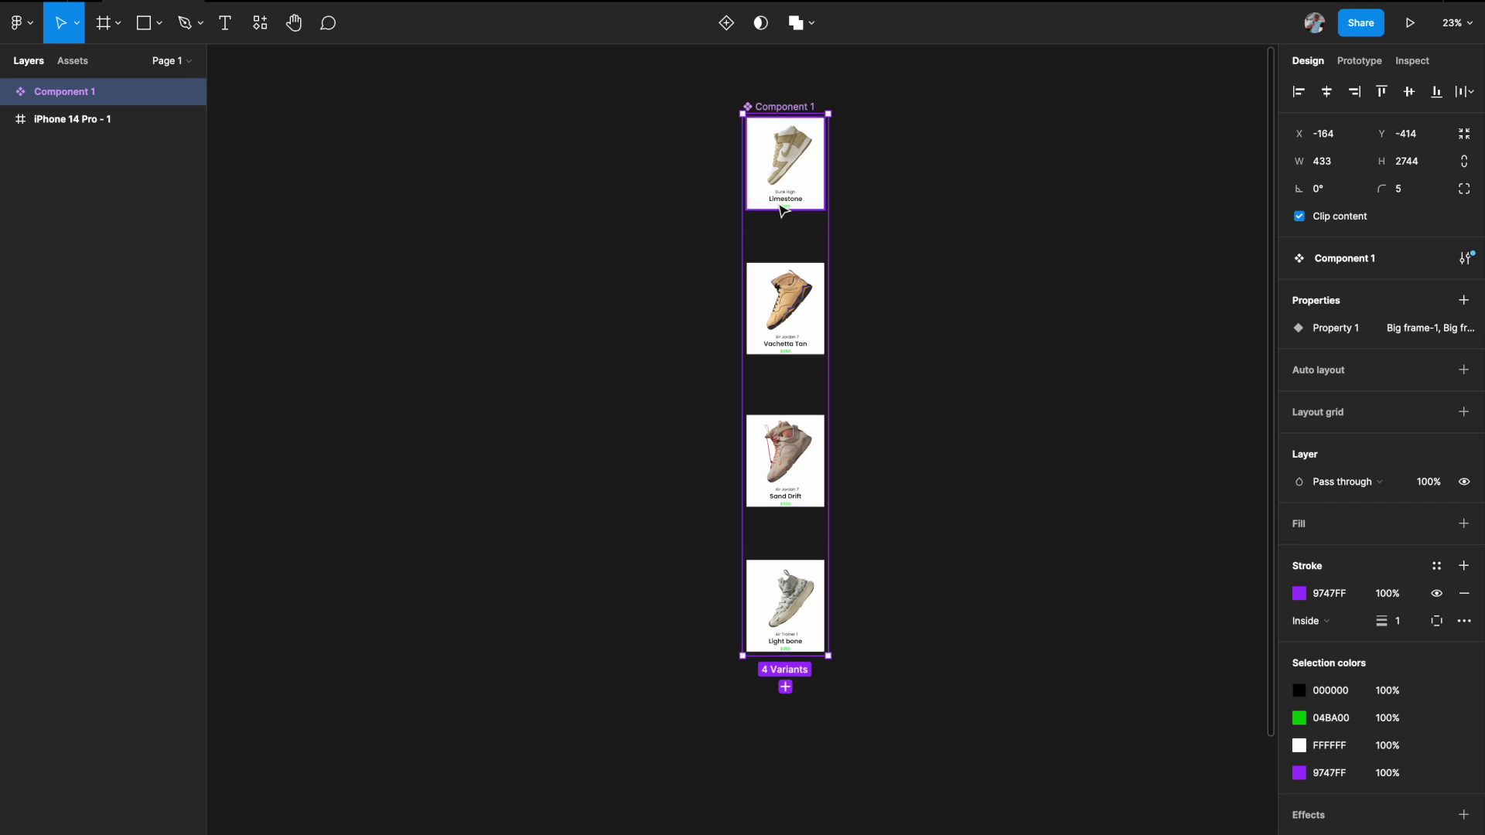
Add a prototype interaction from the Big frame-1 variant that changes to Big frame-2, triggered on drag.
scroll(783, 209, "up", 8, "ctrl")
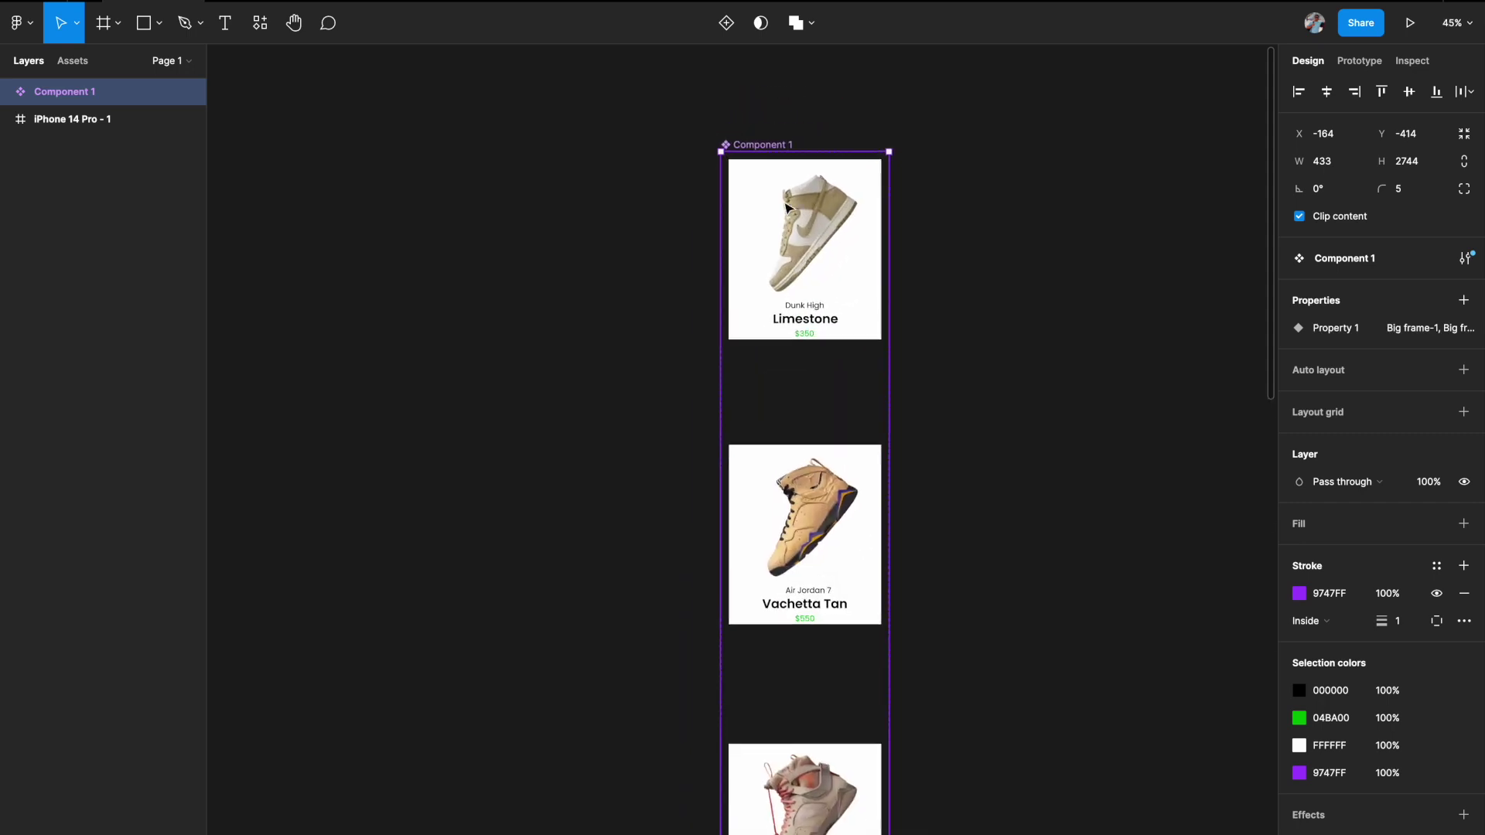
left_click(818, 199)
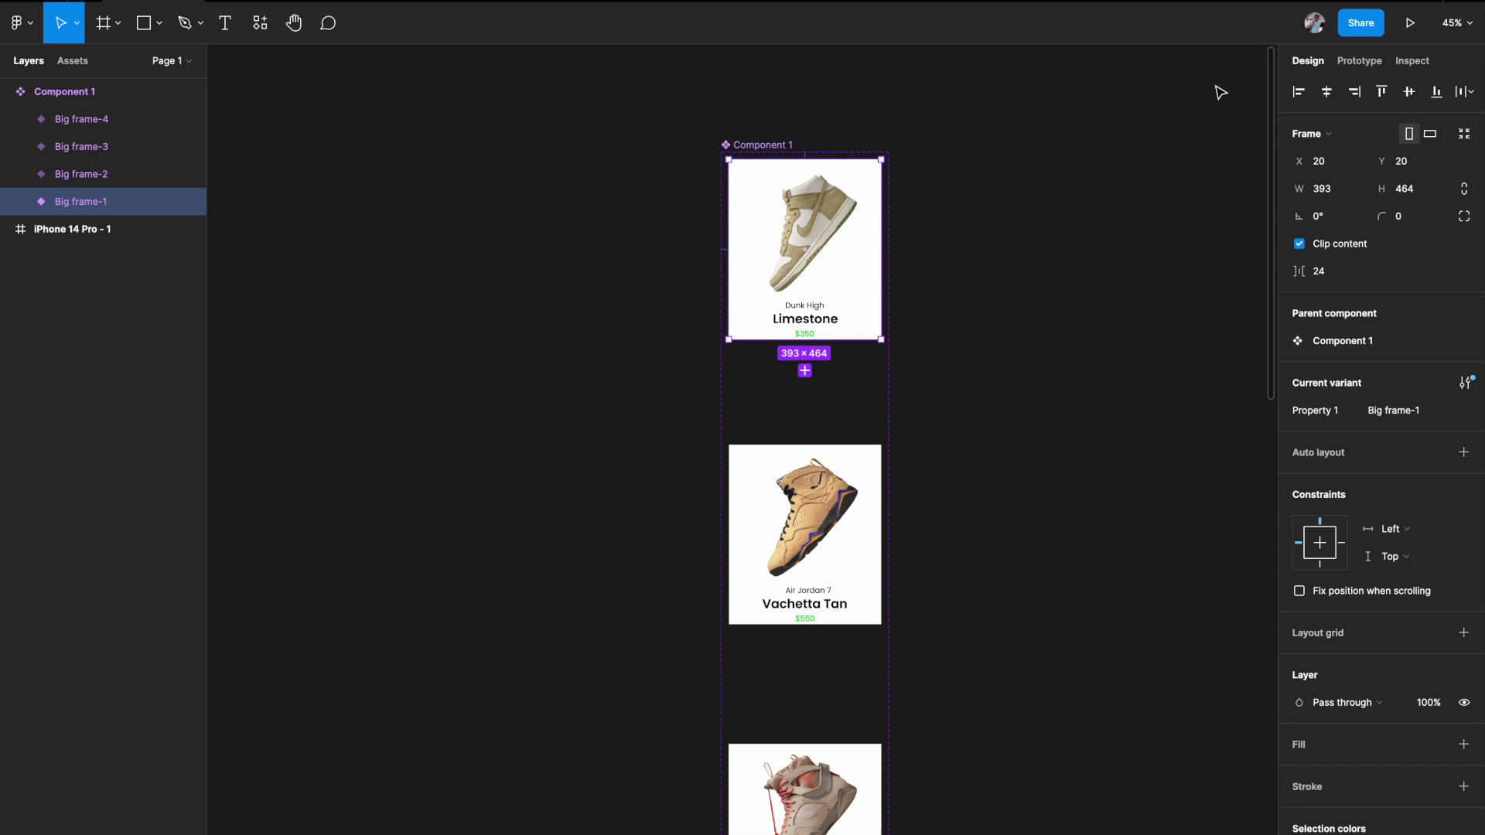
left_click(1361, 65)
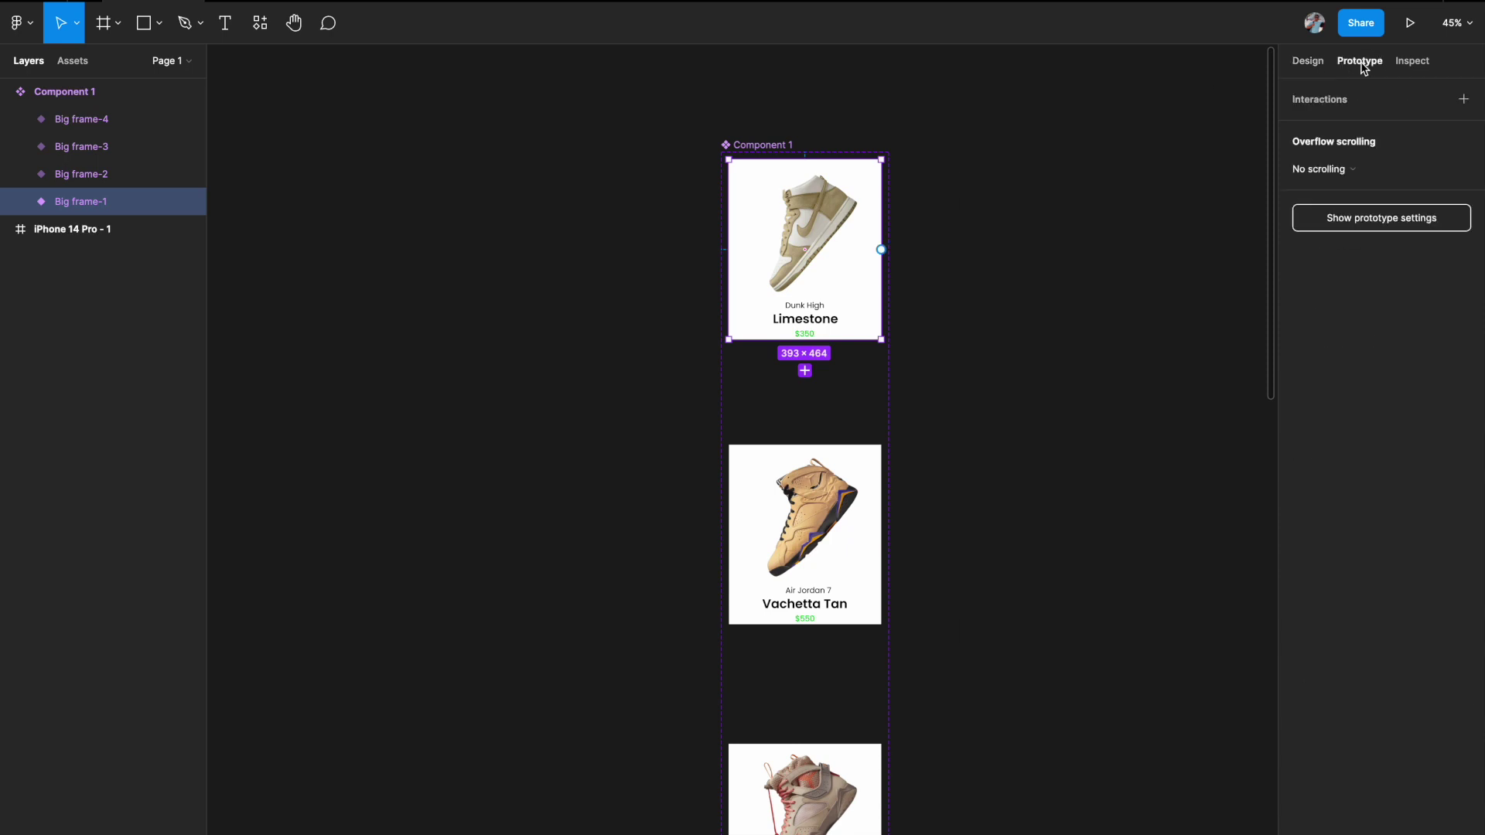
scroll(957, 242, "down", 2)
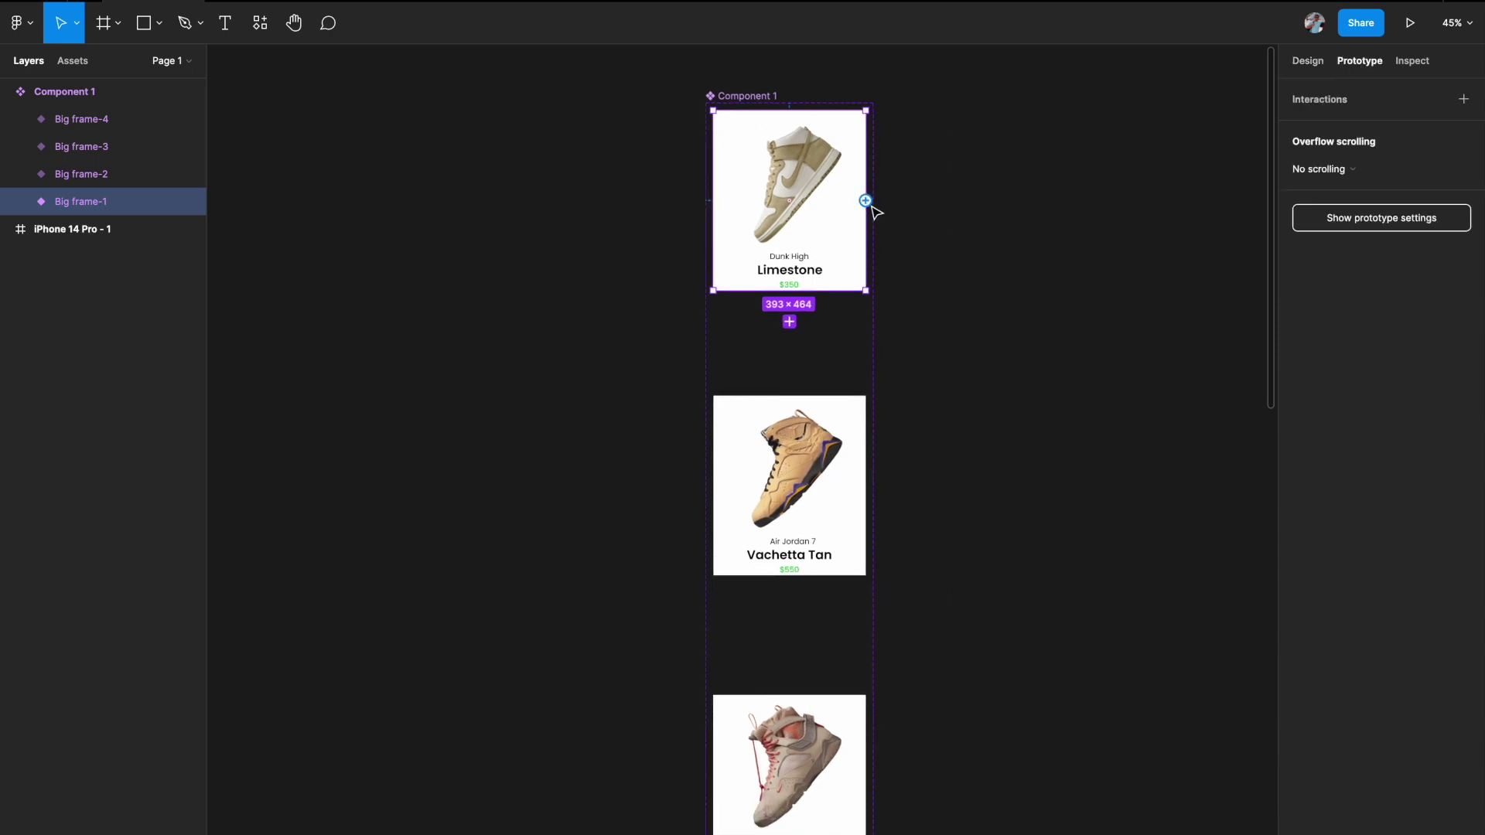
left_click_drag(867, 200, 786, 405)
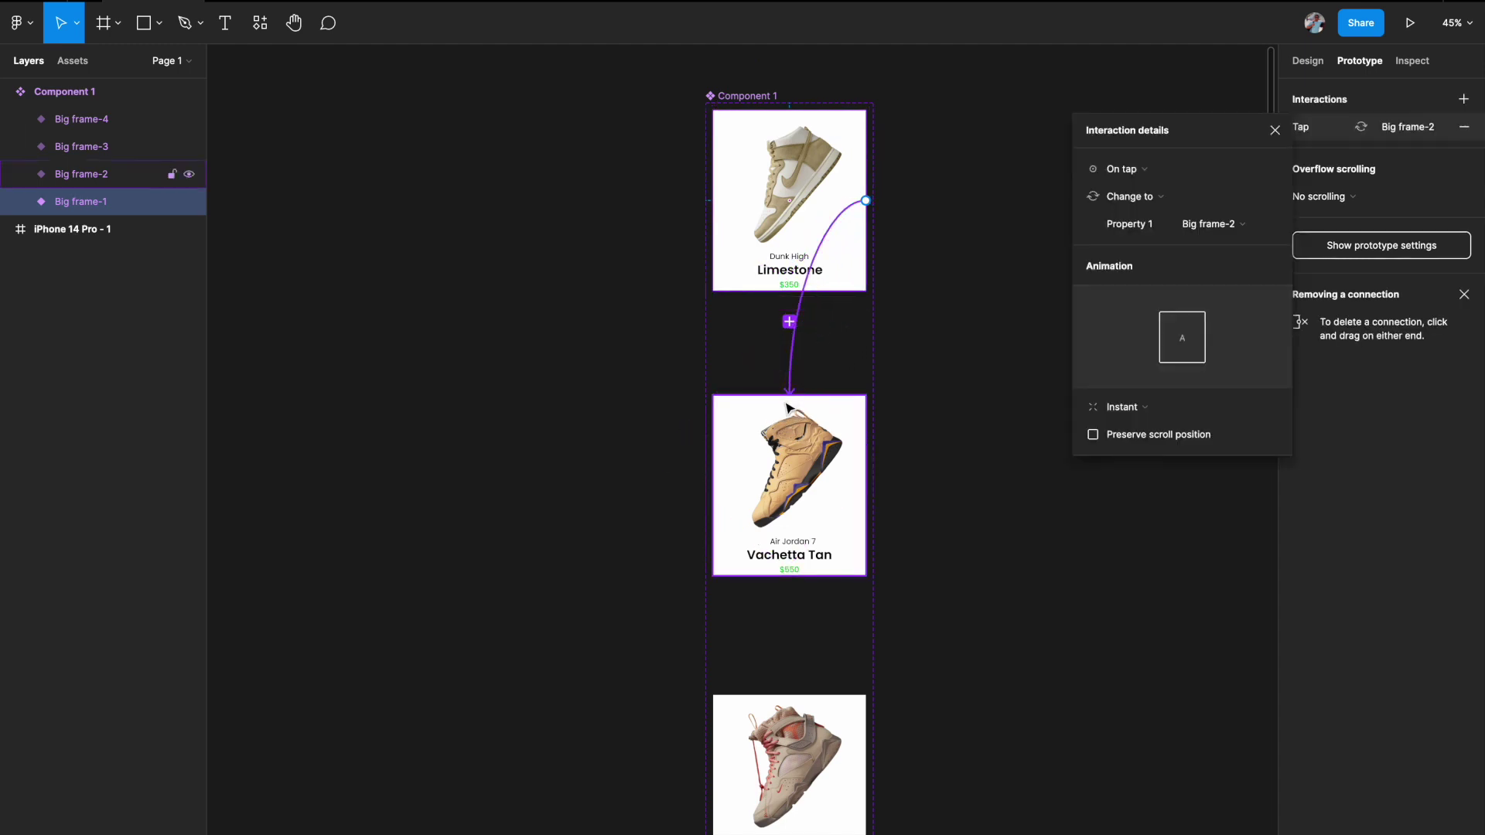
left_click(1153, 171)
left_click(1150, 186)
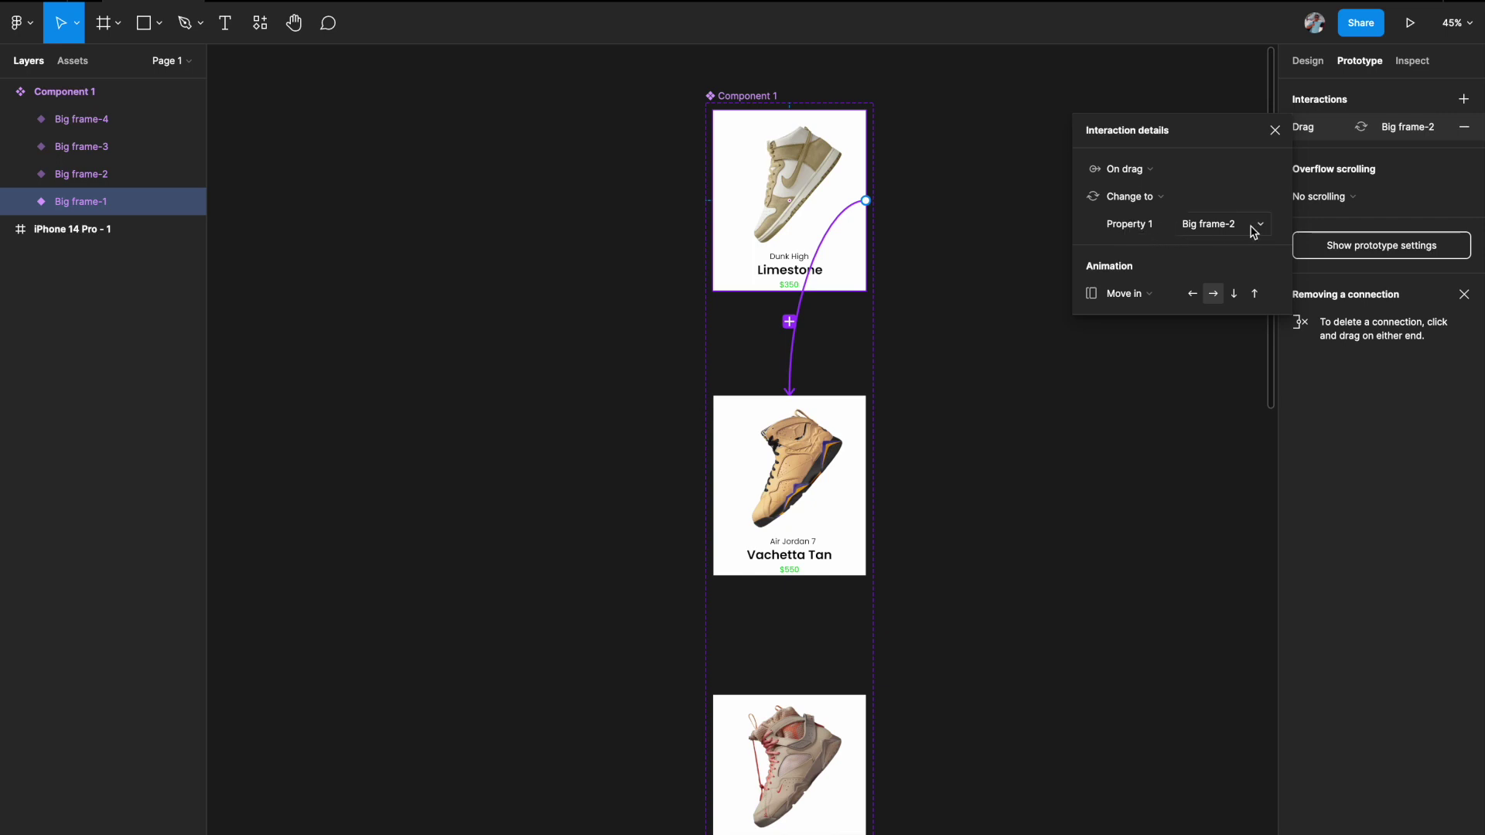
Set the Big frame-1 drag interaction's animation to Smart animate with the Bouncy easing.
scroll(982, 263, "down", 2)
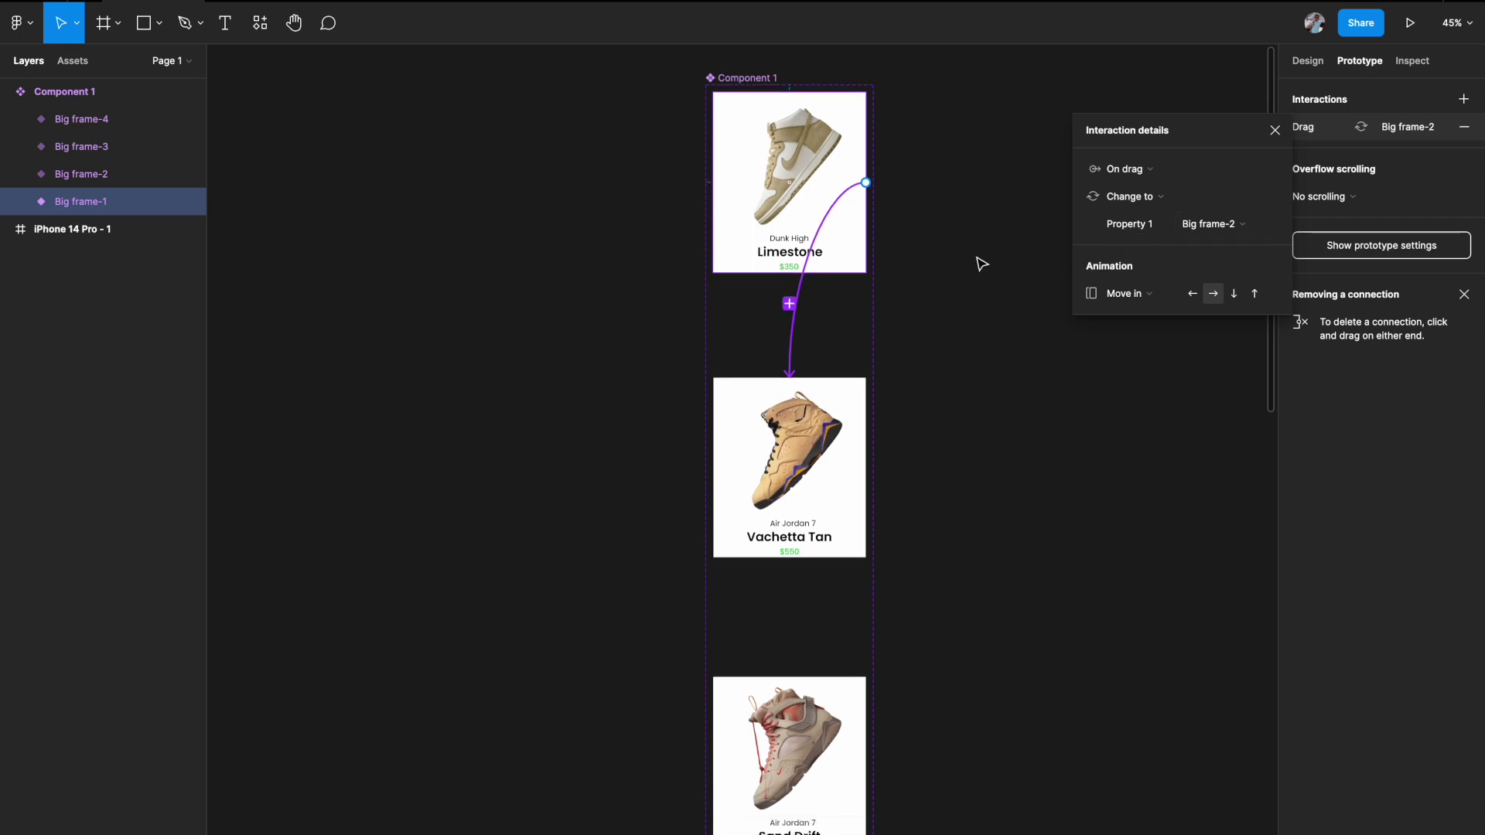
left_click(1154, 302)
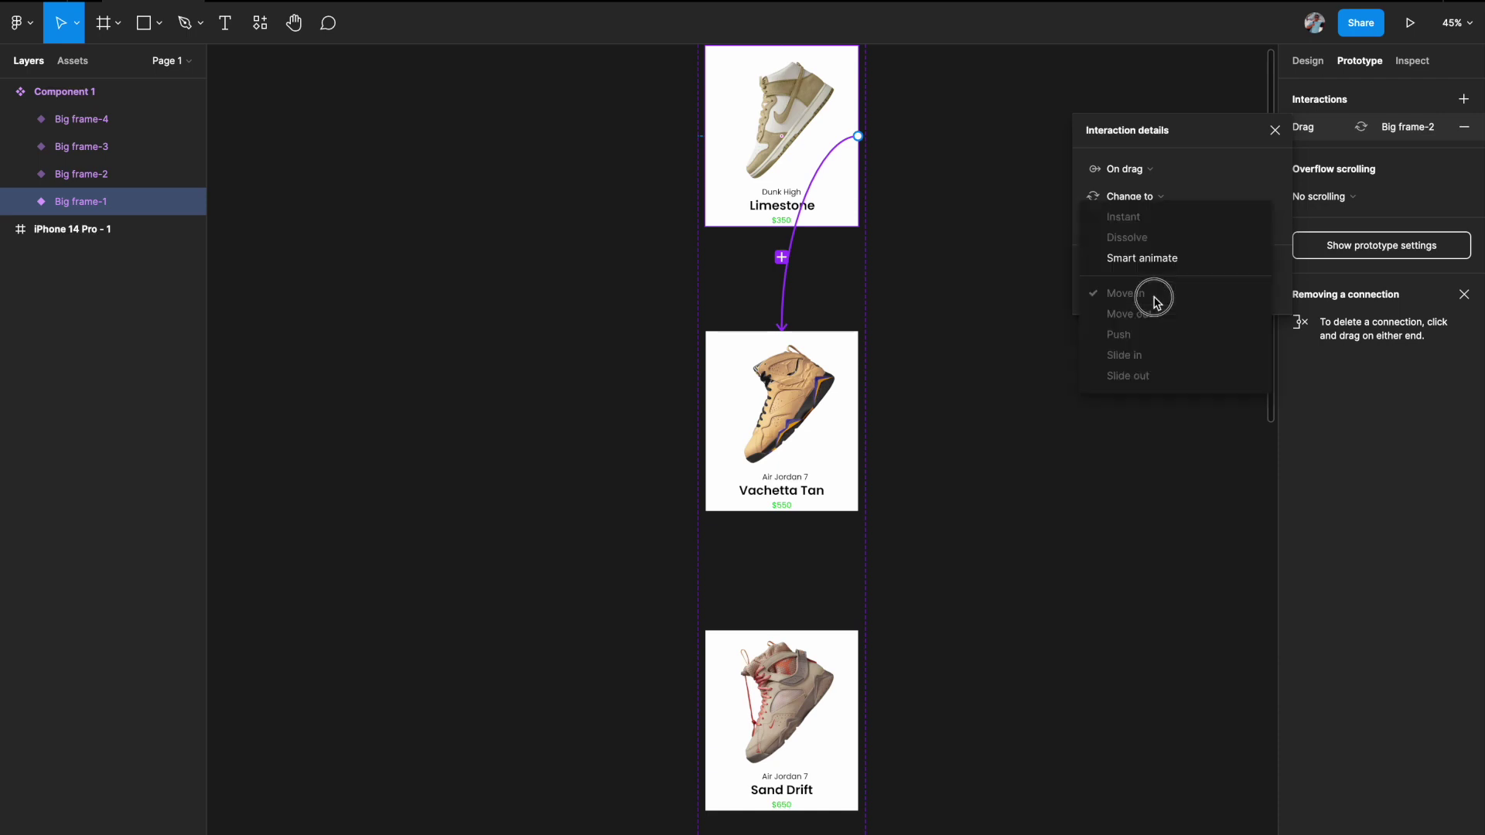
left_click(1142, 258)
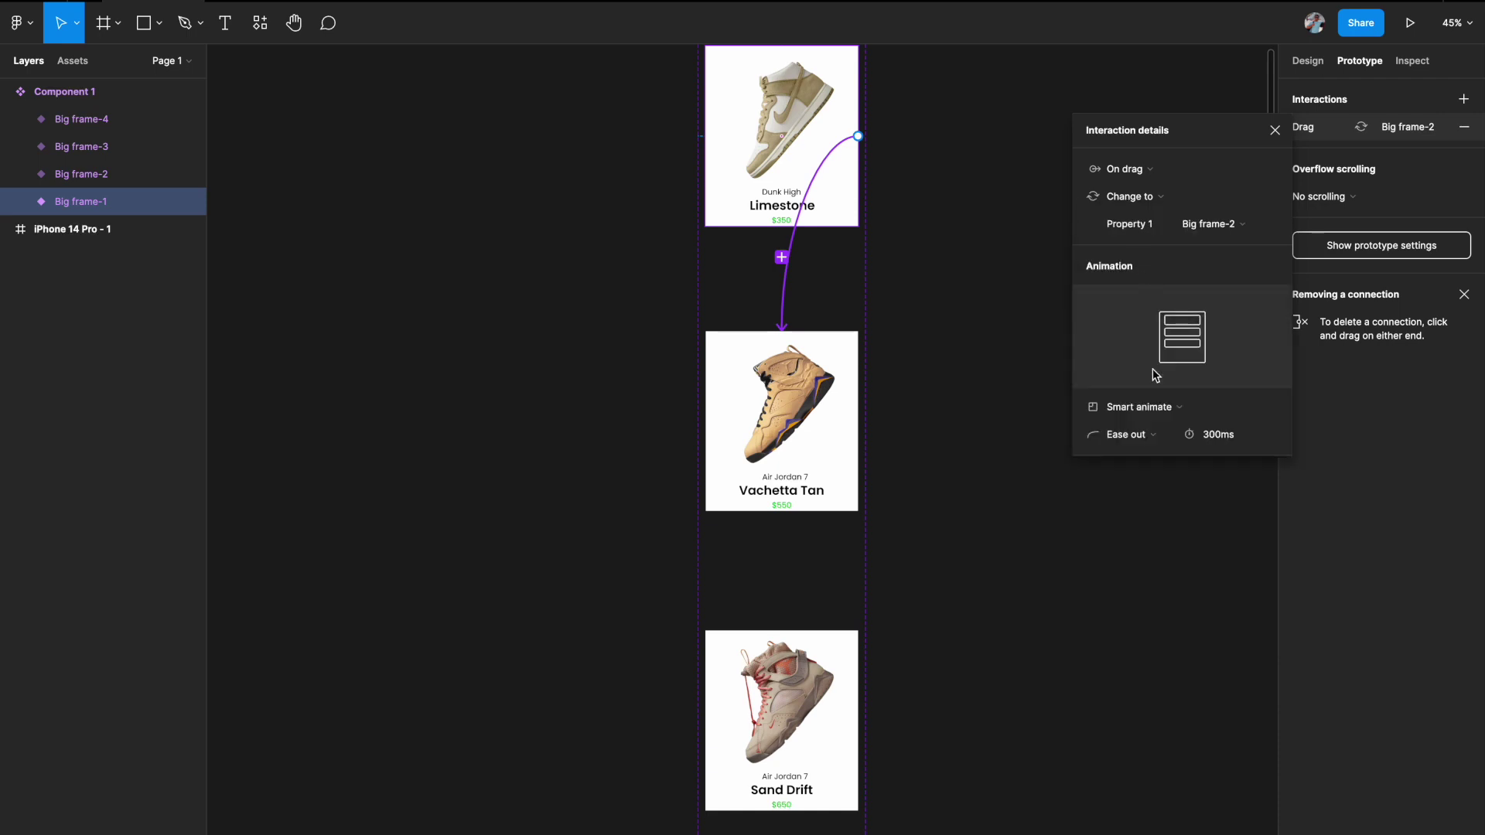
left_click(1135, 436)
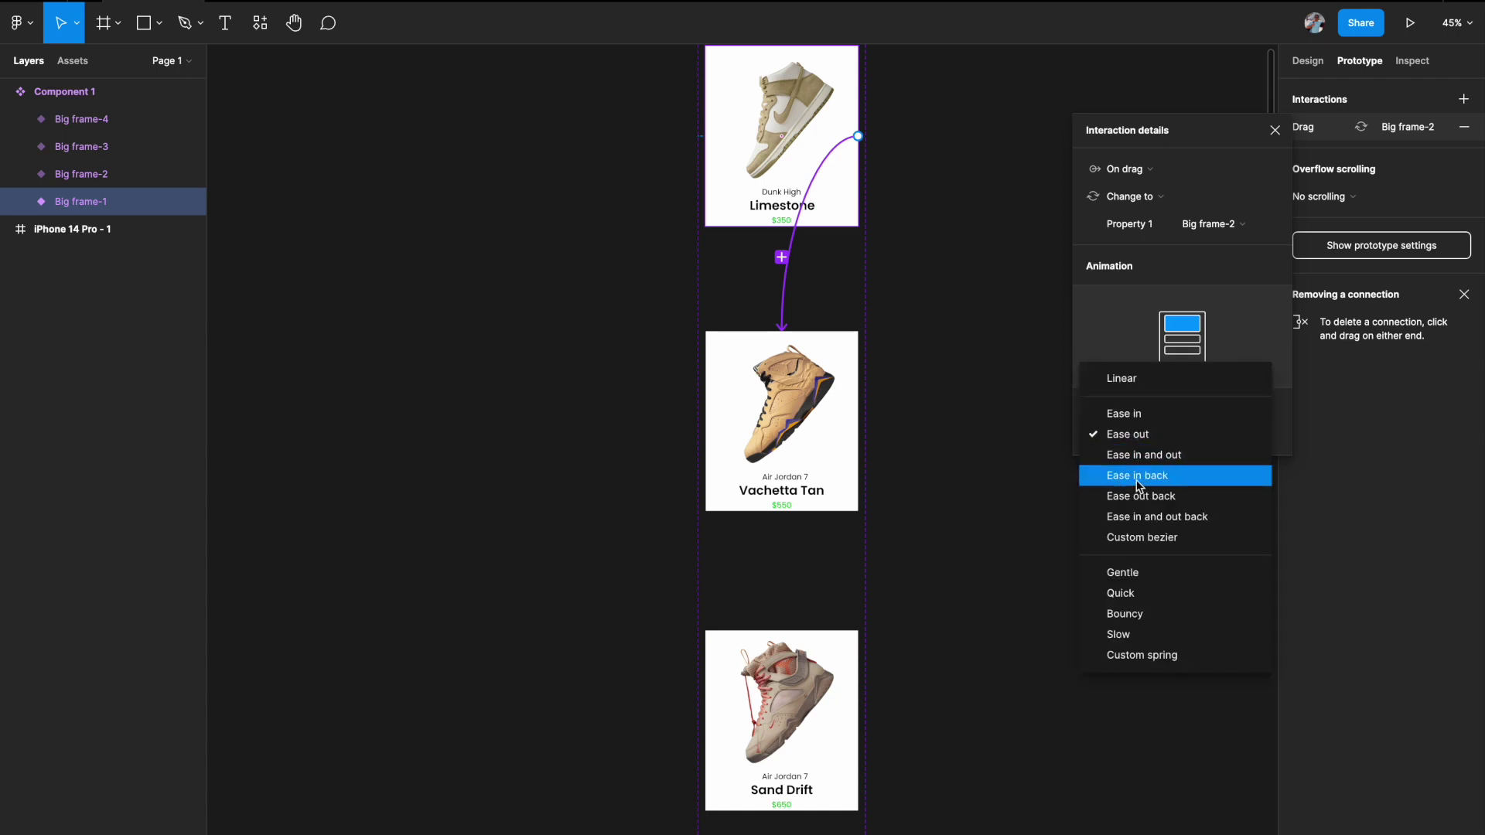
left_click(1132, 619)
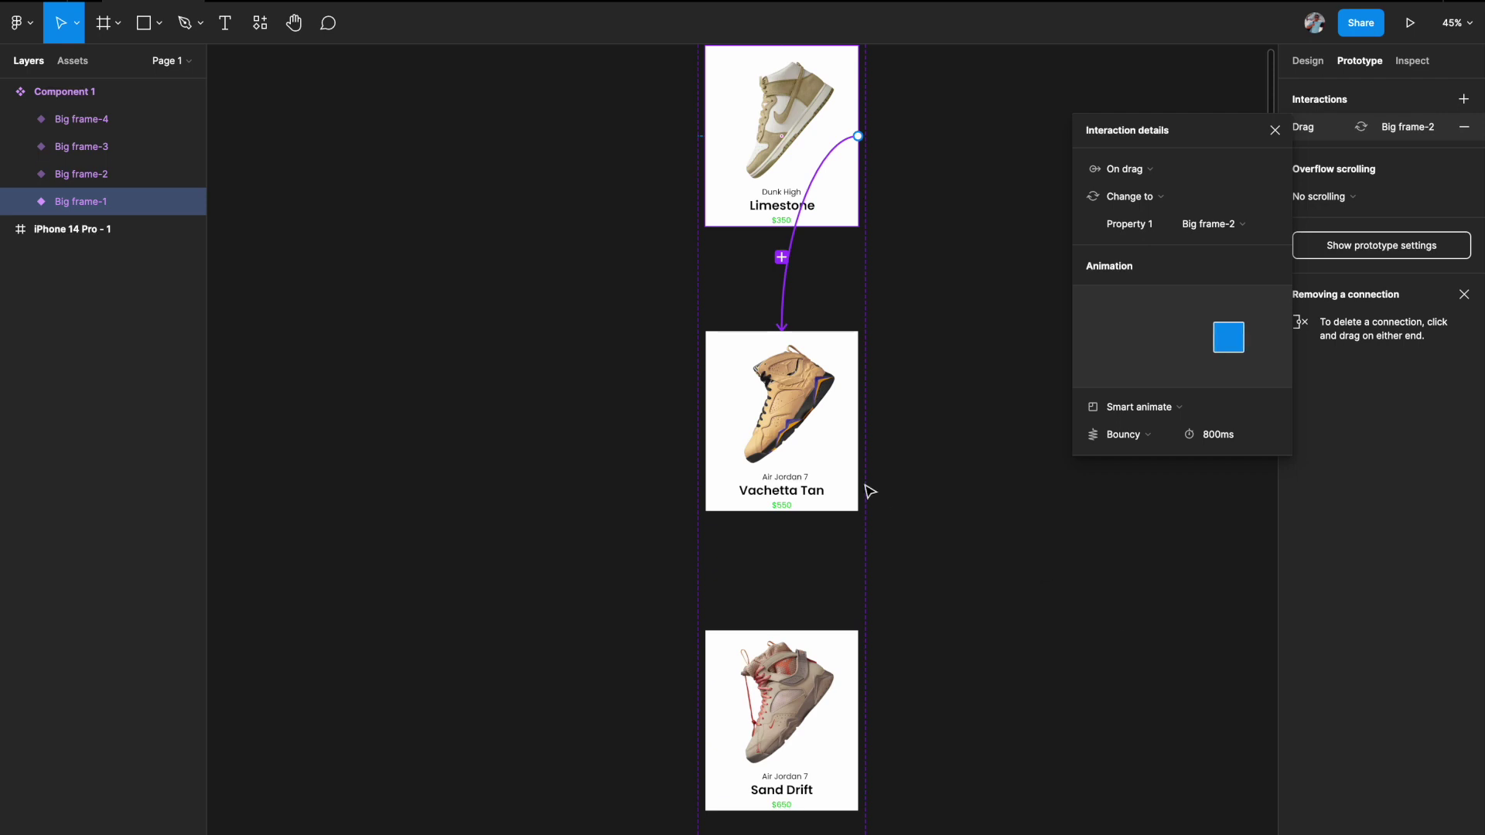
Add a prototype interaction from the Big frame-2 variant that changes to Big frame-3, triggered on drag.
scroll(836, 464, "down", 2)
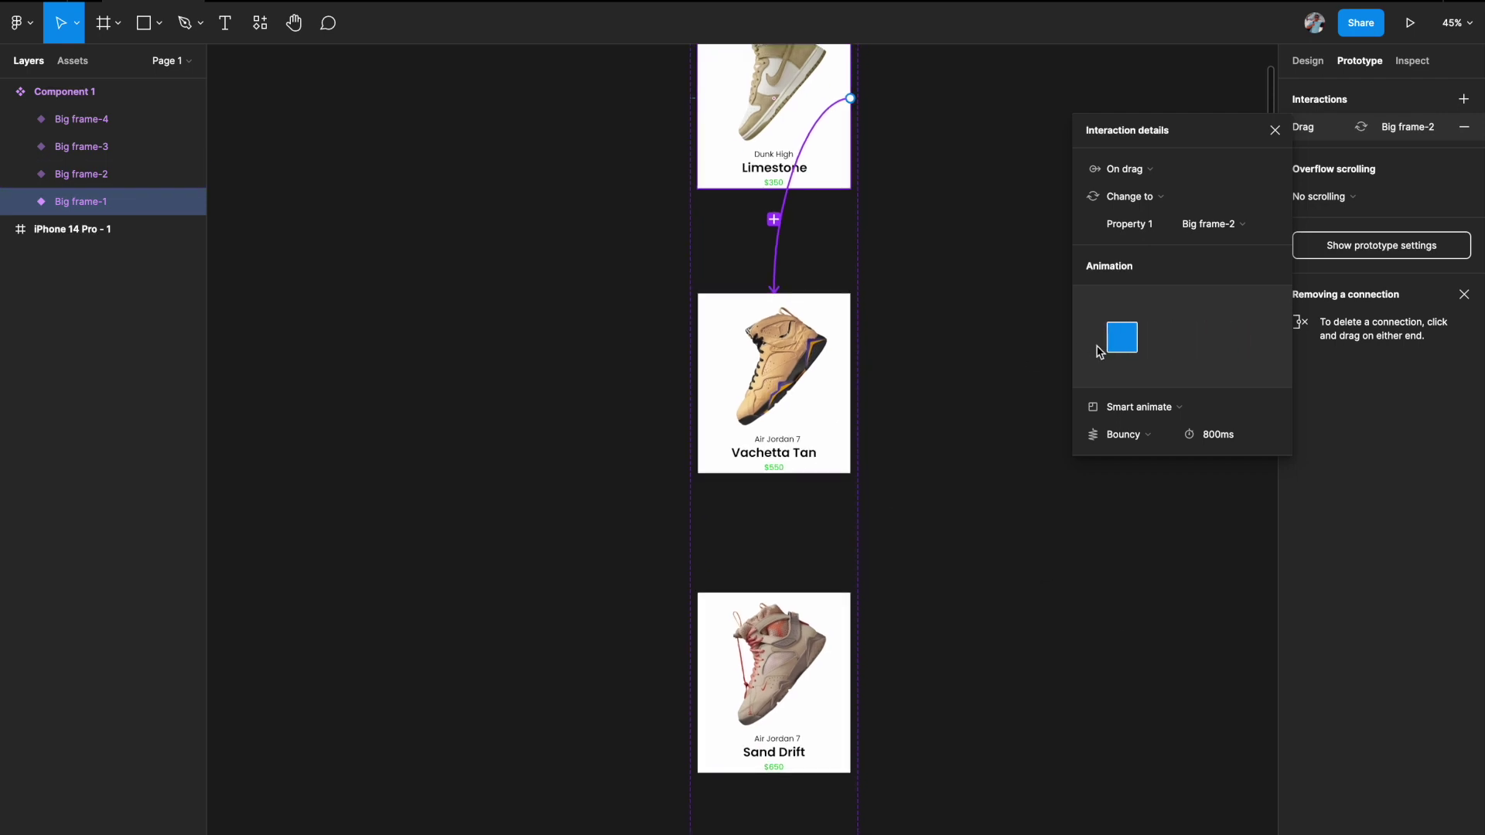
left_click(779, 447)
scroll(774, 433, "down", 2)
scroll(797, 379, "down", 2)
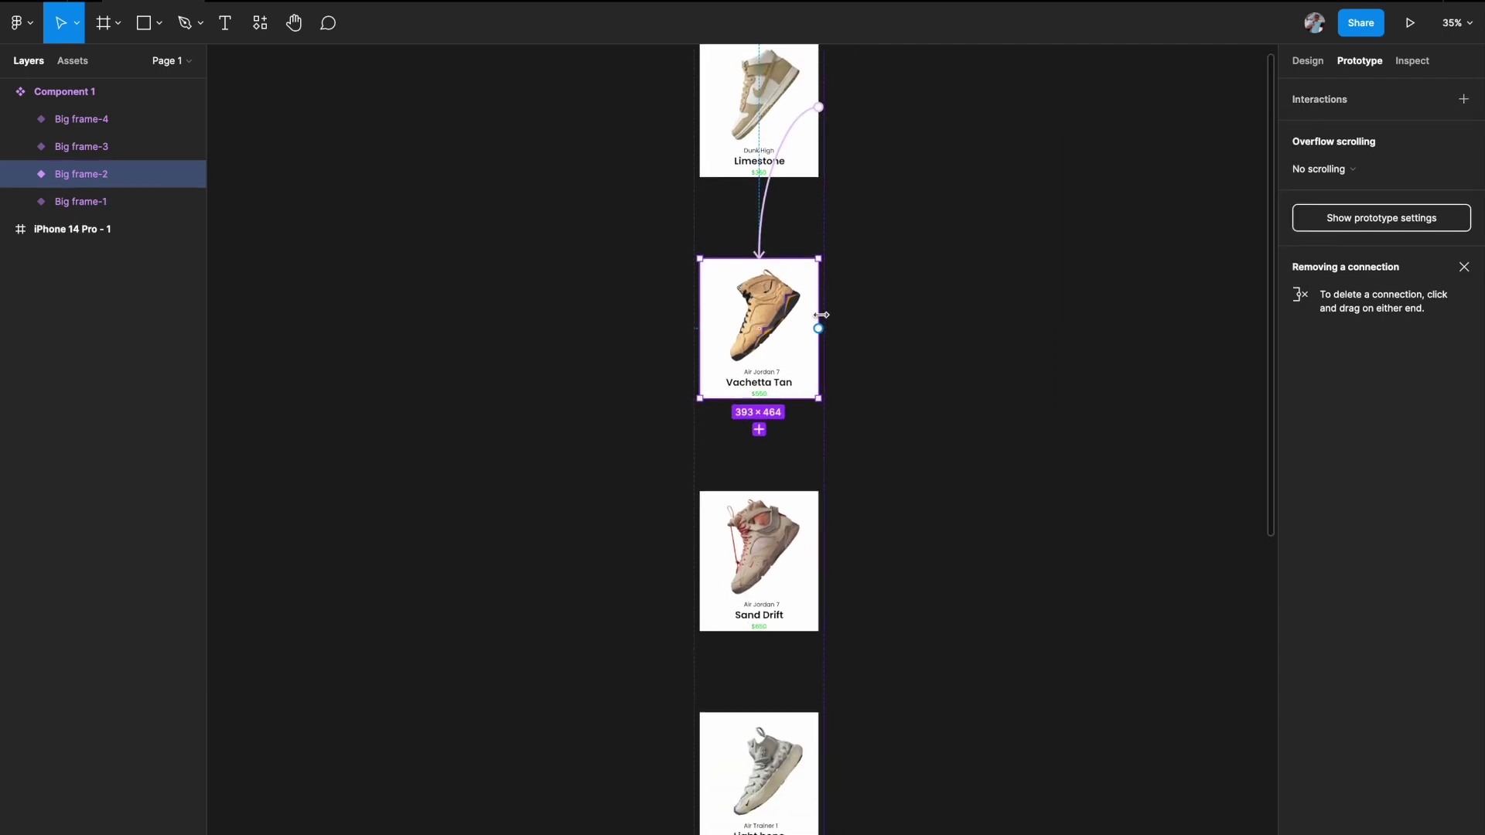
left_click_drag(818, 329, 757, 526)
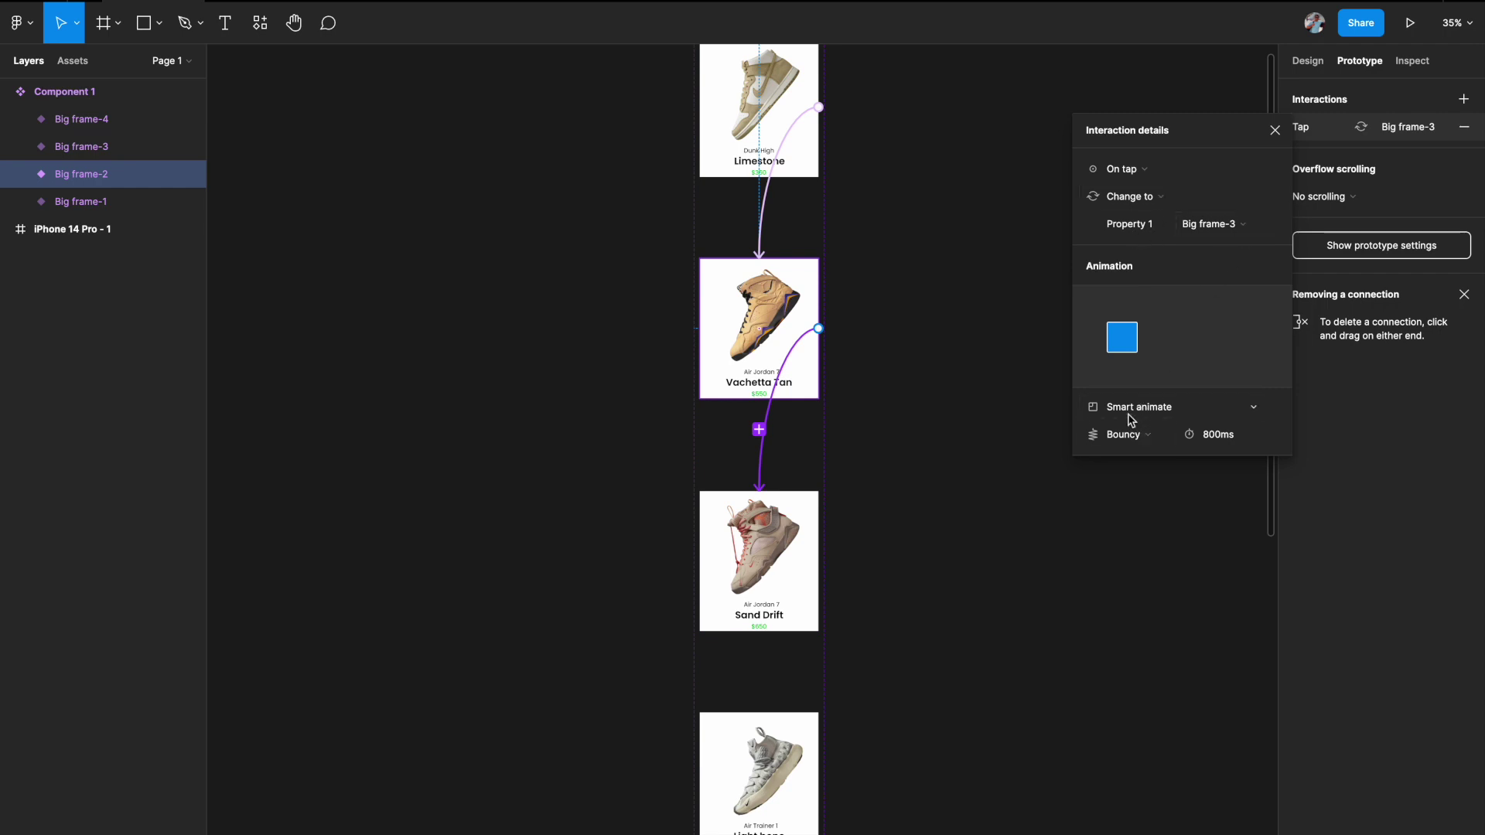
left_click(1158, 165)
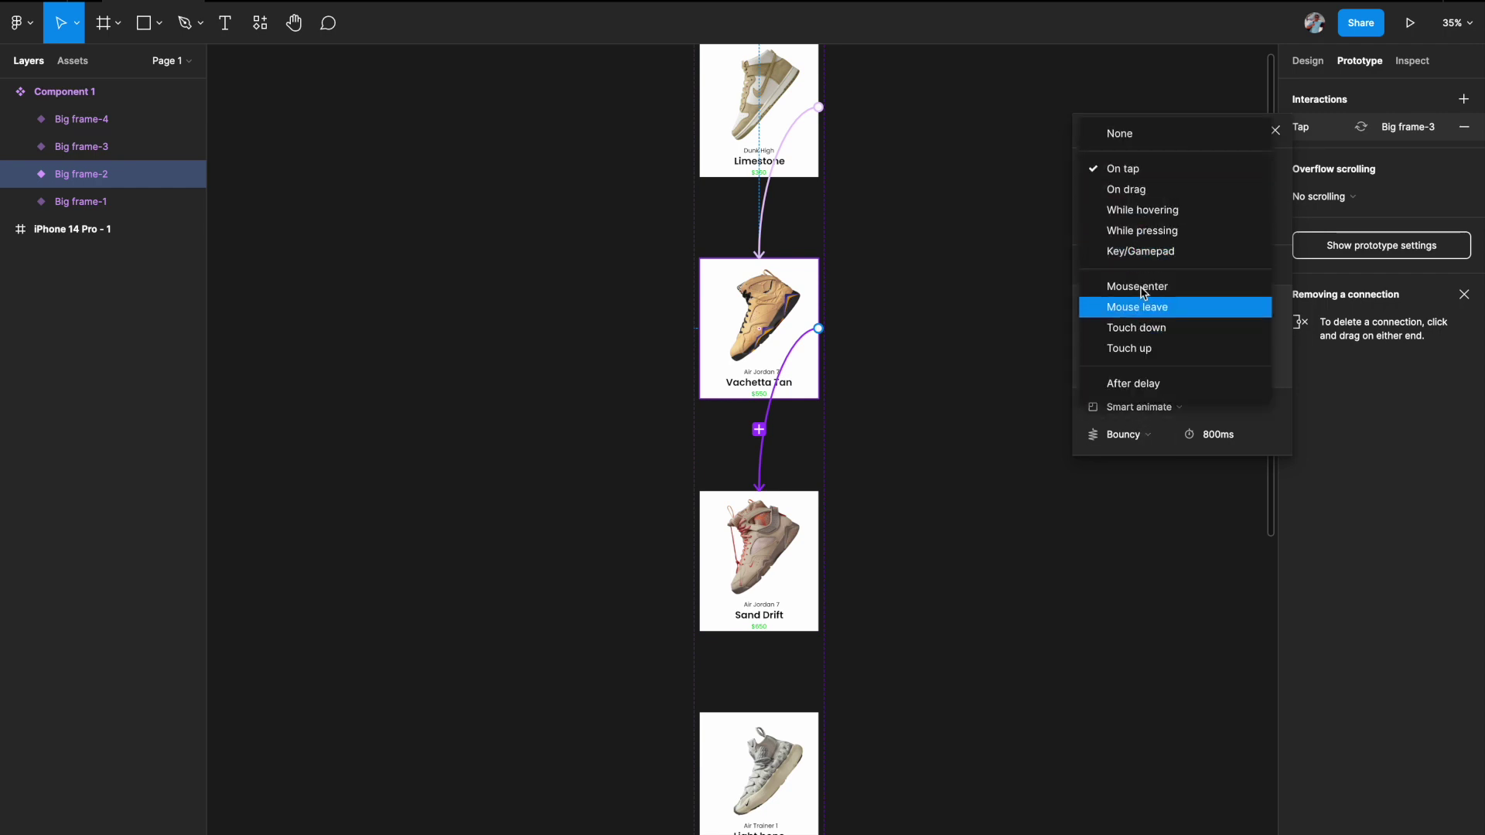
left_click(1153, 190)
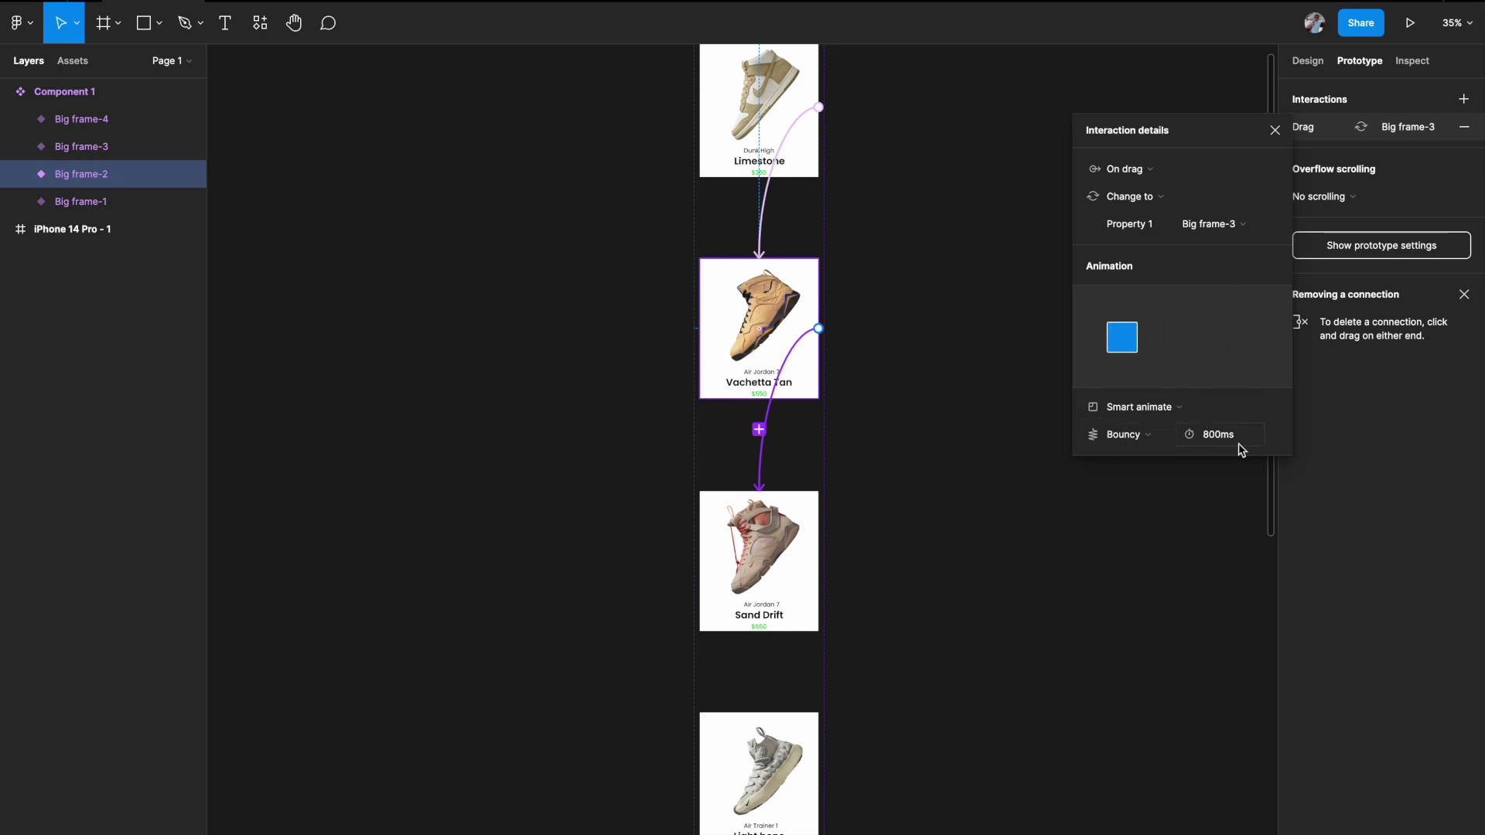
Add a prototype interaction from the Big frame-3 variant that changes to Big frame-4, triggered on drag.
scroll(972, 452, "down", 3)
left_click(789, 322)
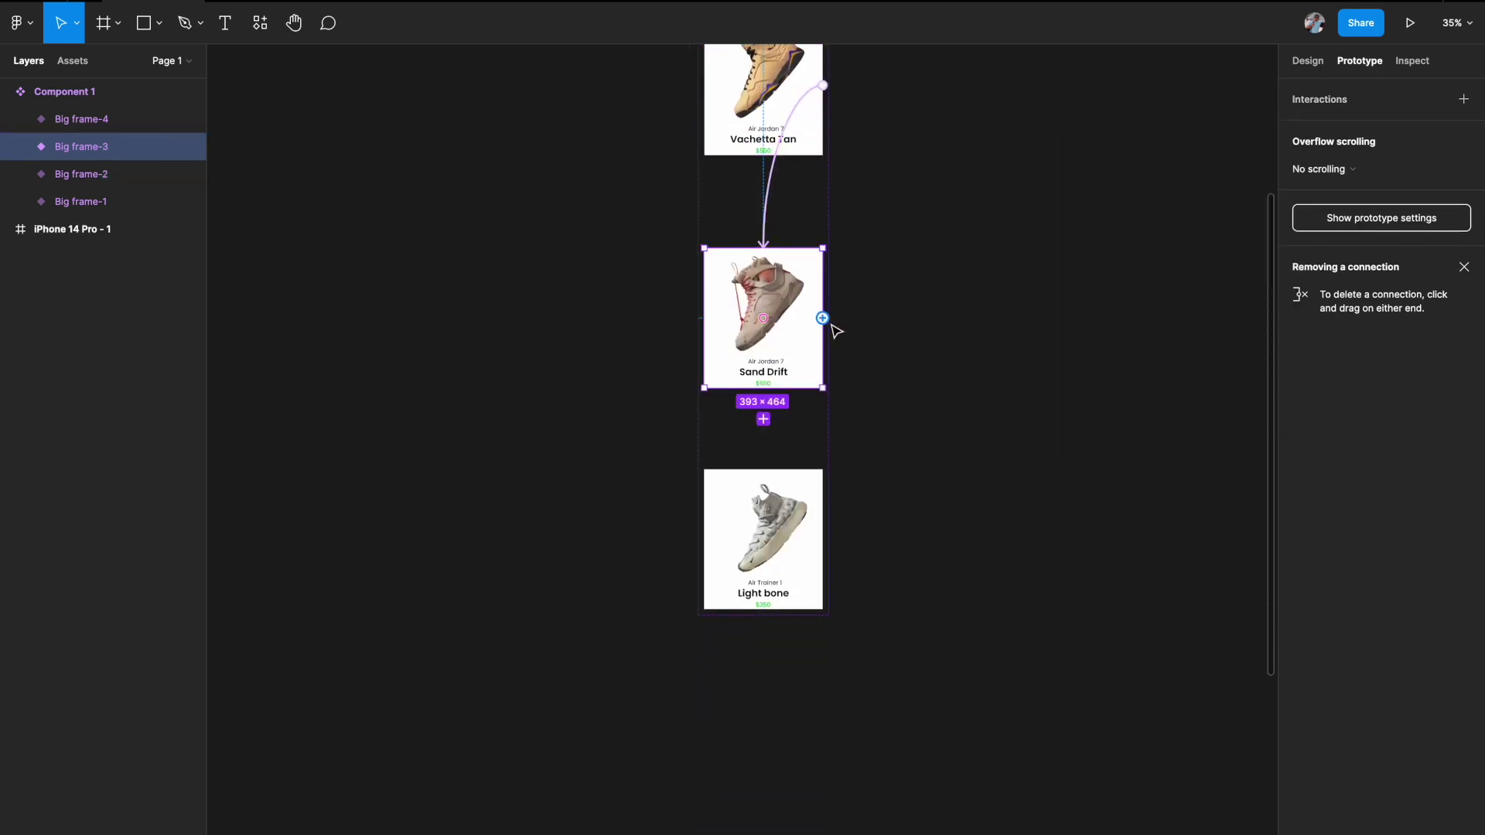
left_click_drag(823, 319, 758, 495)
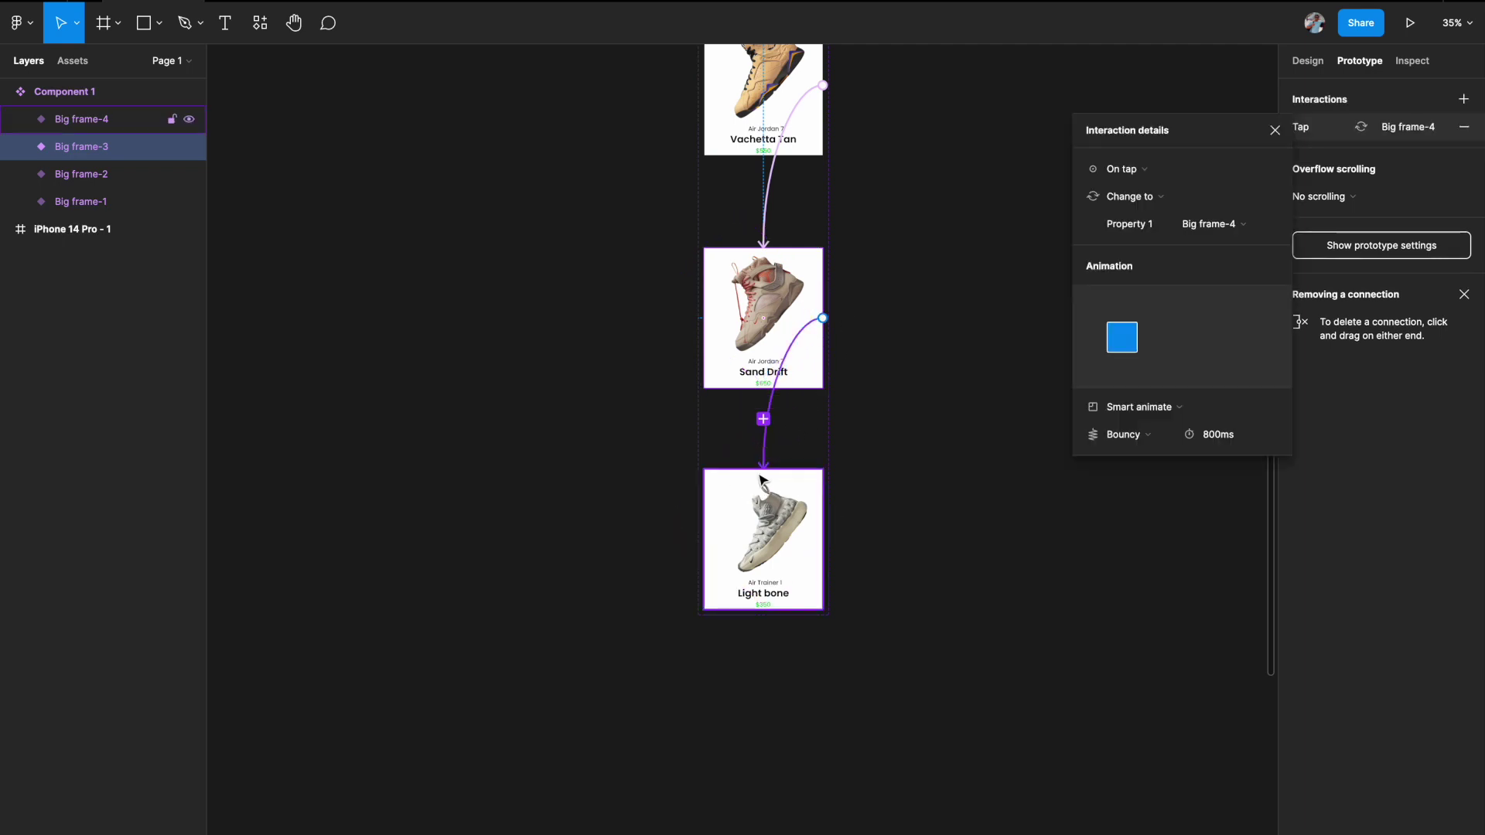
left_click(1148, 171)
left_click(1148, 190)
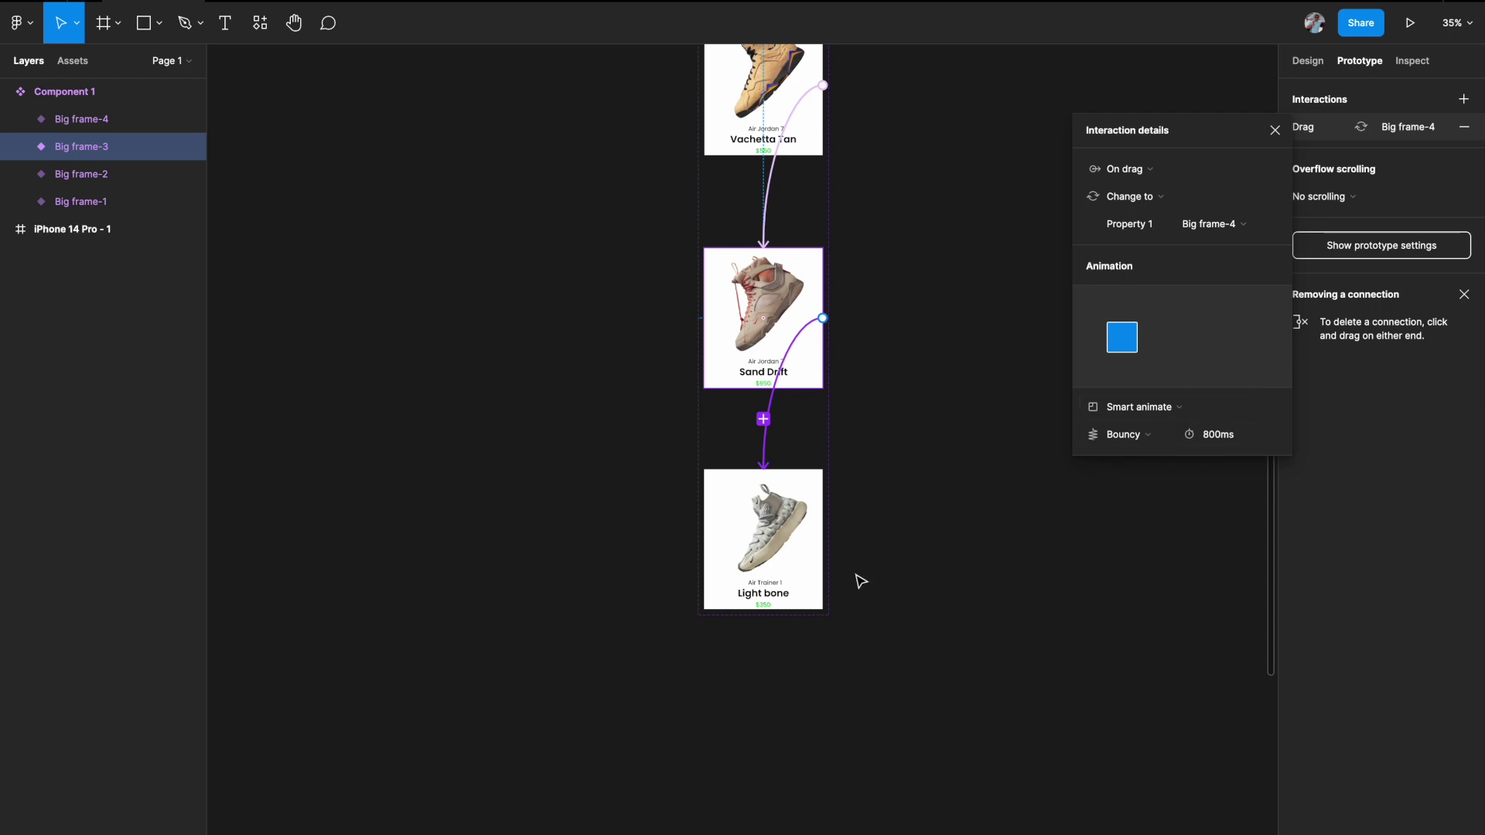
Add a reverse prototype interaction from the Big frame-4 variant that changes to Big frame-3, triggered on drag.
scroll(859, 580, "up", 1)
scroll(858, 580, "down", 2)
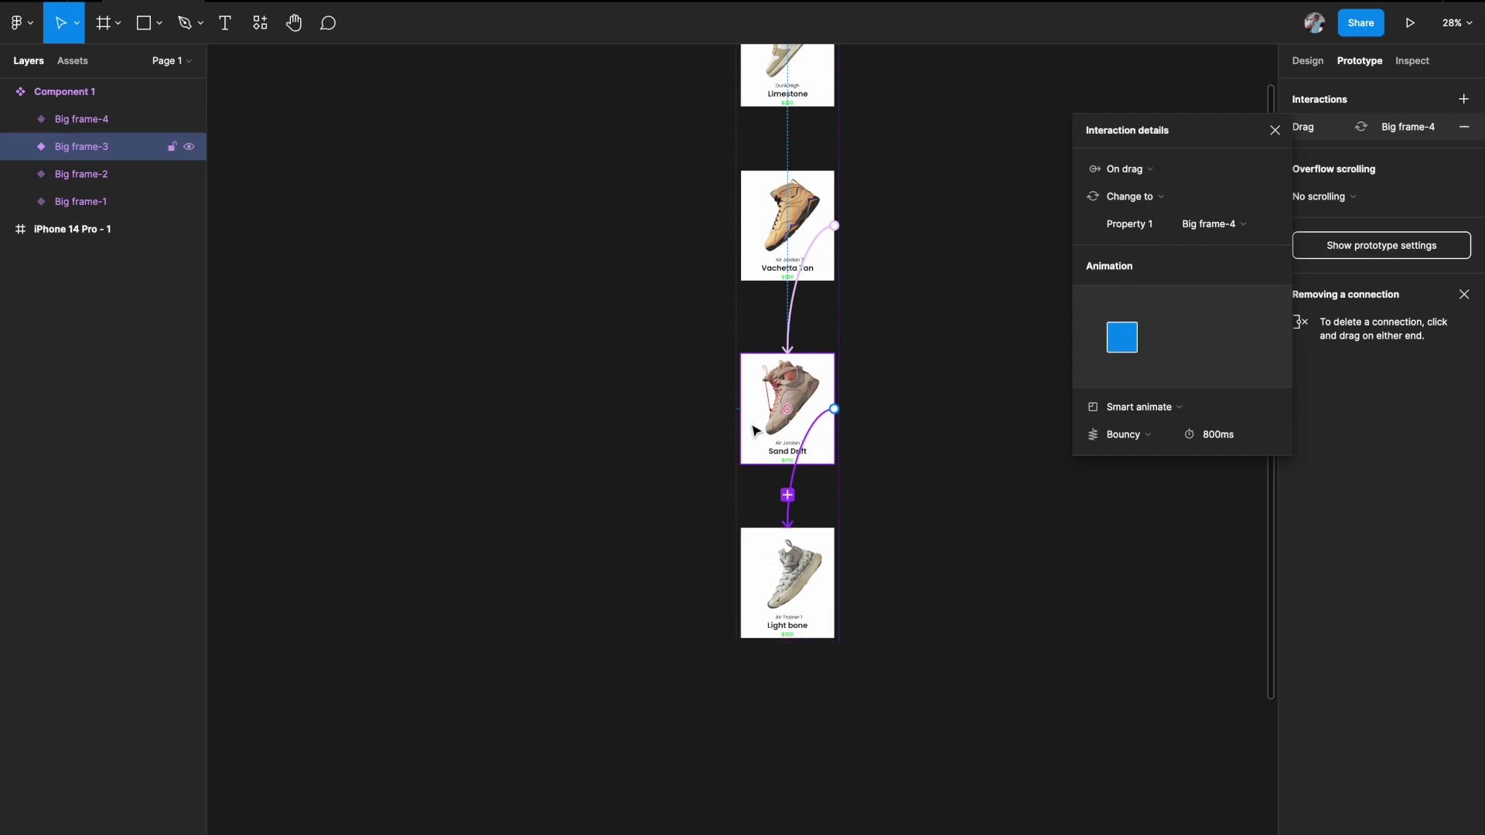
scroll(797, 229, "up", 2)
scroll(796, 228, "right", 1)
scroll(796, 228, "down", 2)
scroll(797, 229, "left", 1)
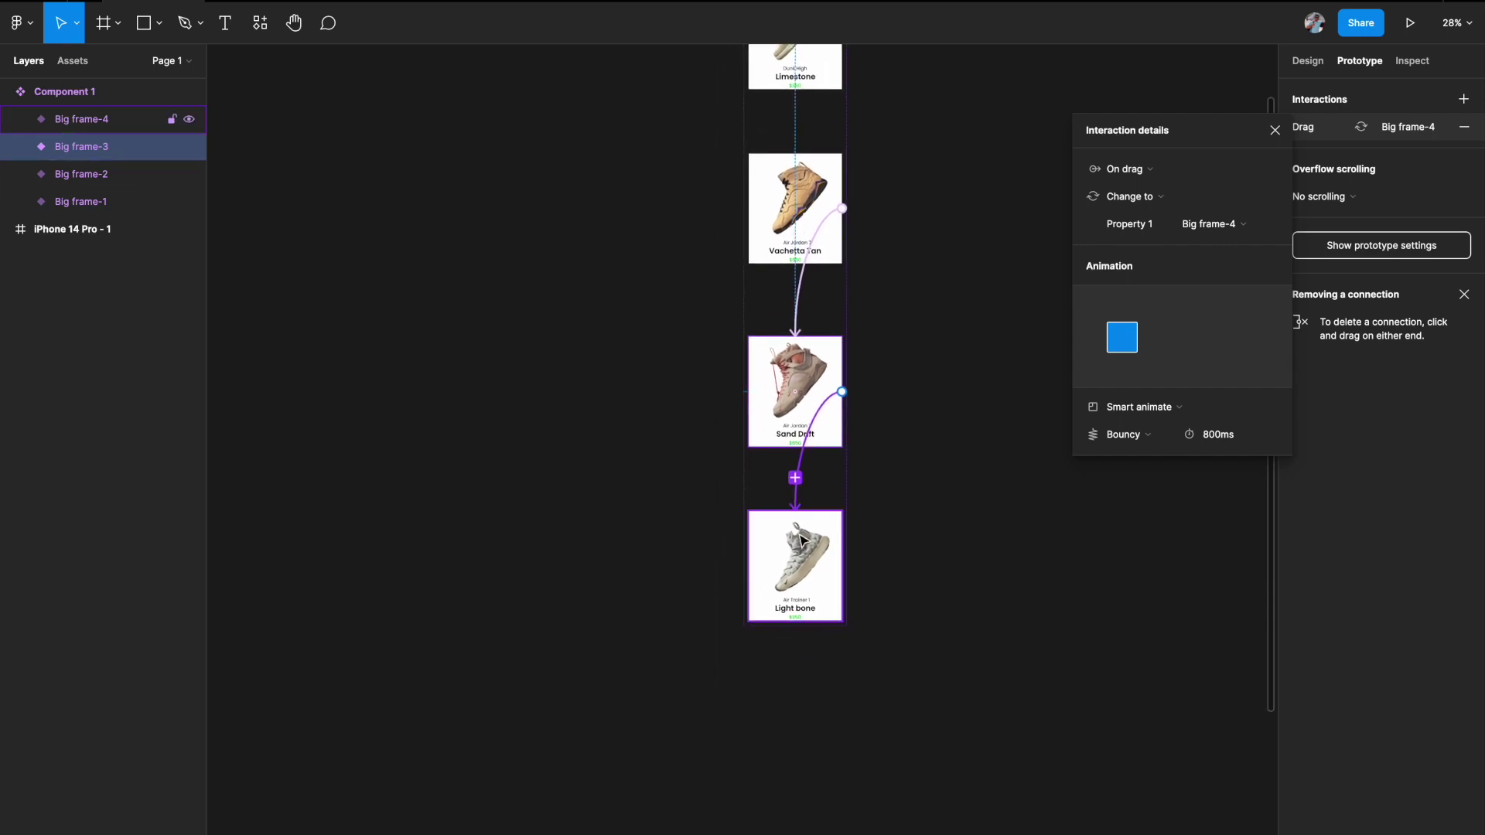
left_click(781, 544)
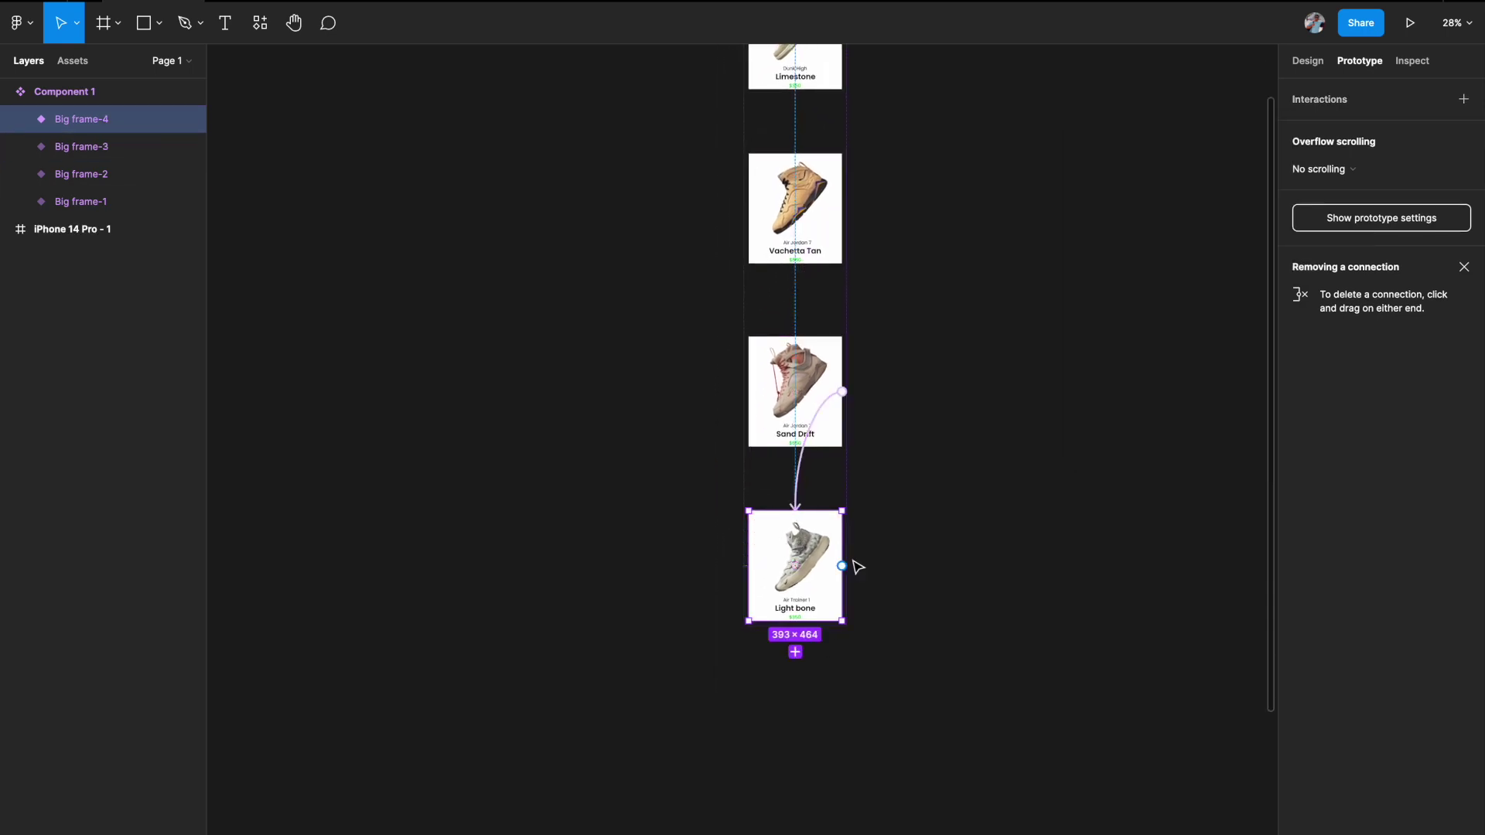
left_click_drag(841, 565, 770, 433)
left_click(1146, 176)
left_click(1145, 185)
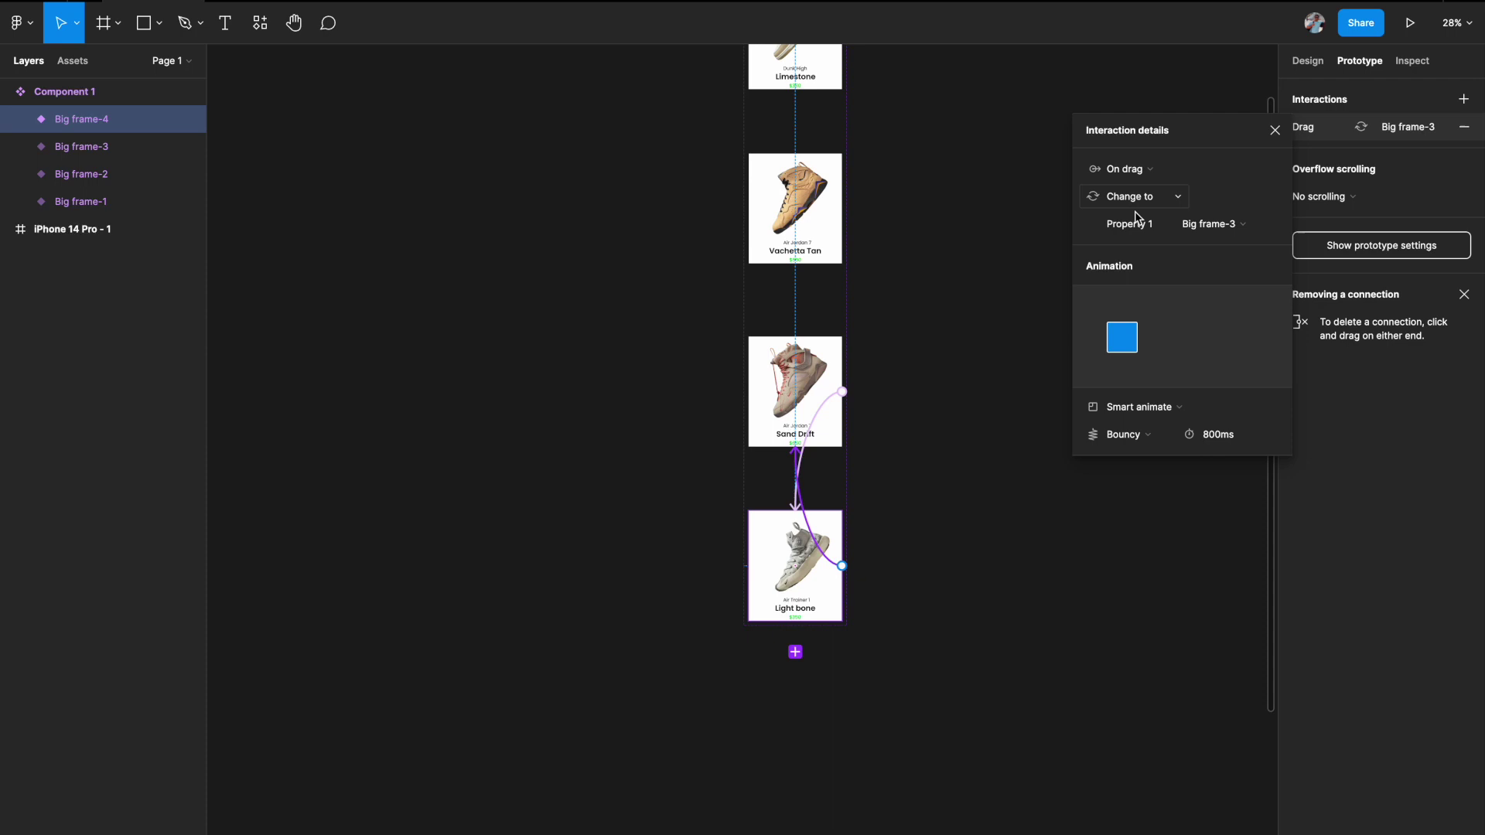
Add a reverse prototype interaction from the Big frame-3 variant that changes to Big frame-2, triggered on drag.
scroll(889, 348, "up", 1)
left_click(802, 363)
scroll(801, 404, "up", 2)
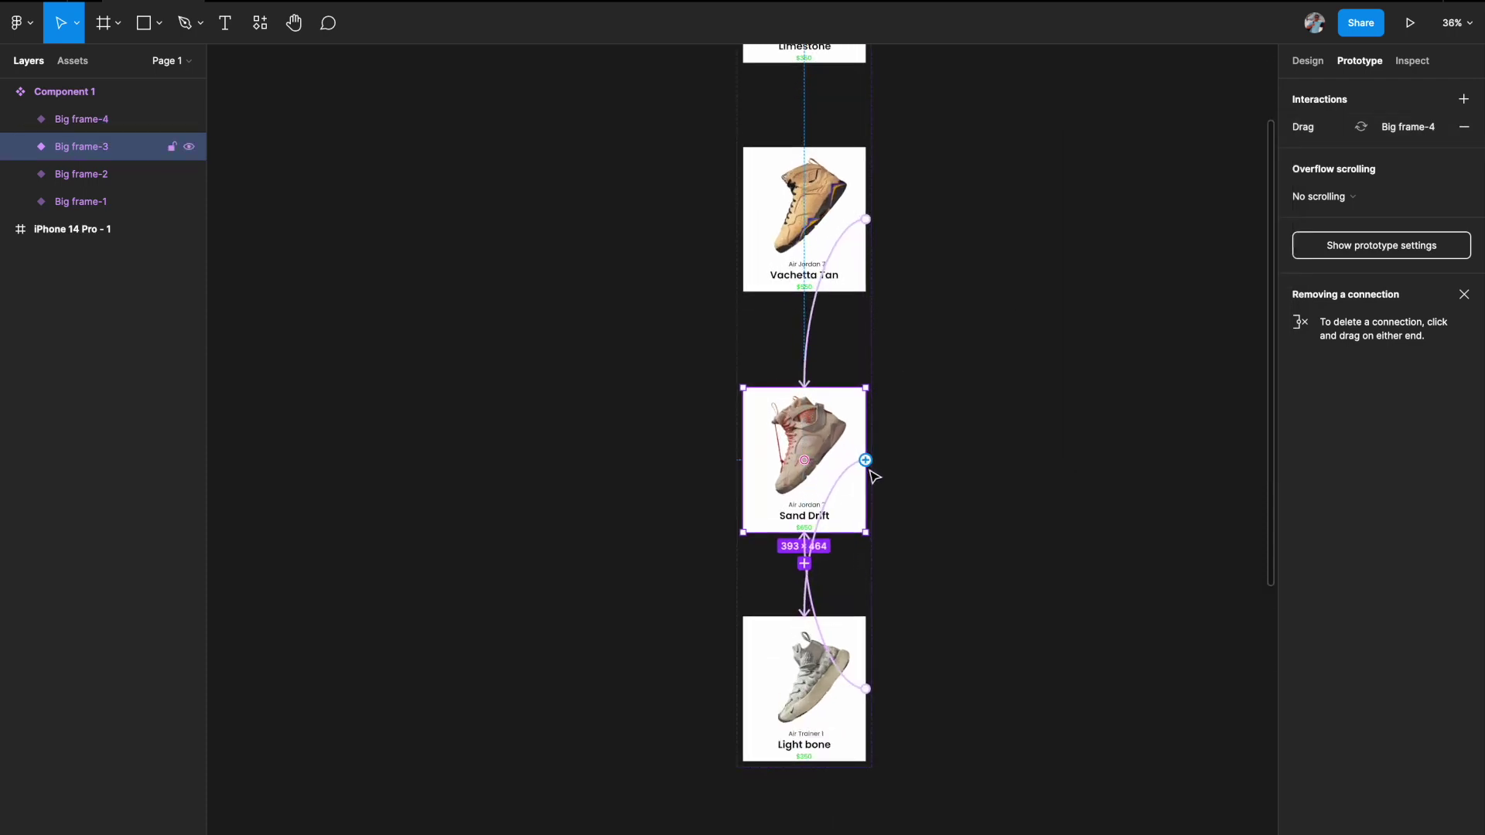
left_click_drag(866, 460, 786, 290)
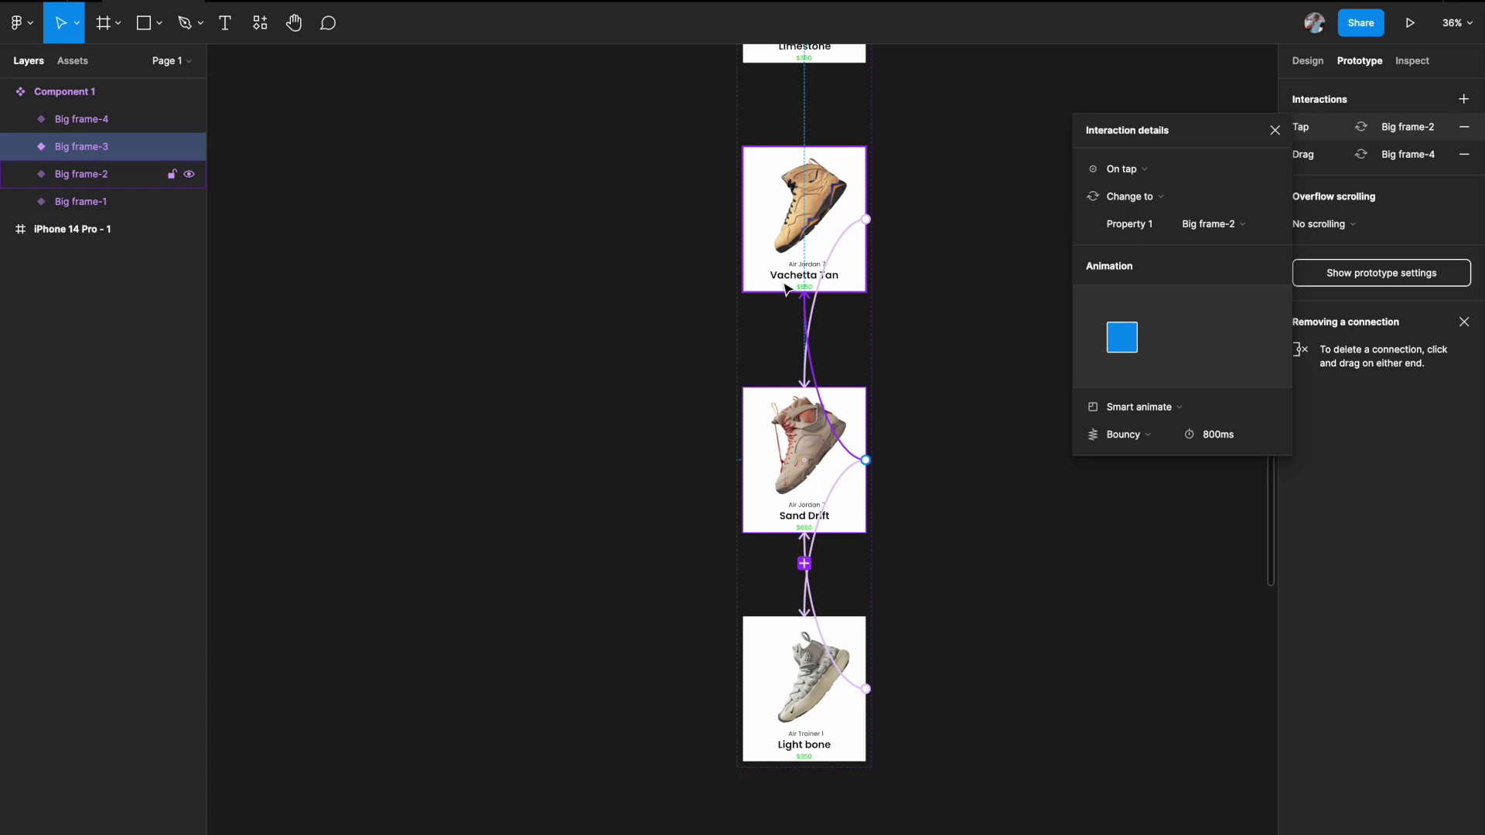
left_click(1120, 170)
left_click(1129, 190)
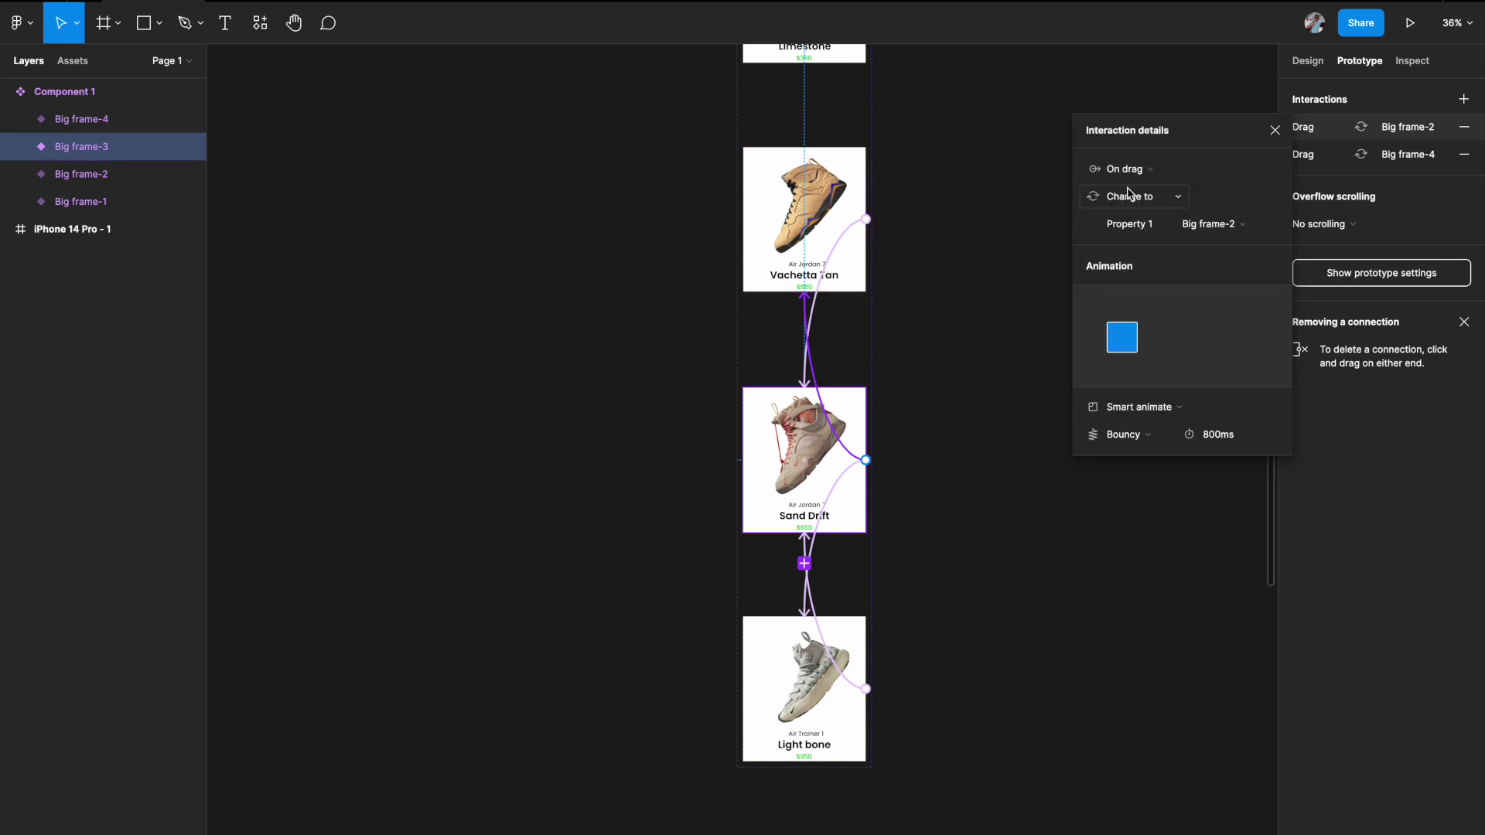
Add a reverse prototype interaction from the Big frame-2 variant that changes to Big frame-1, triggered on drag, and deselect it.
scroll(675, 372, "up", 2)
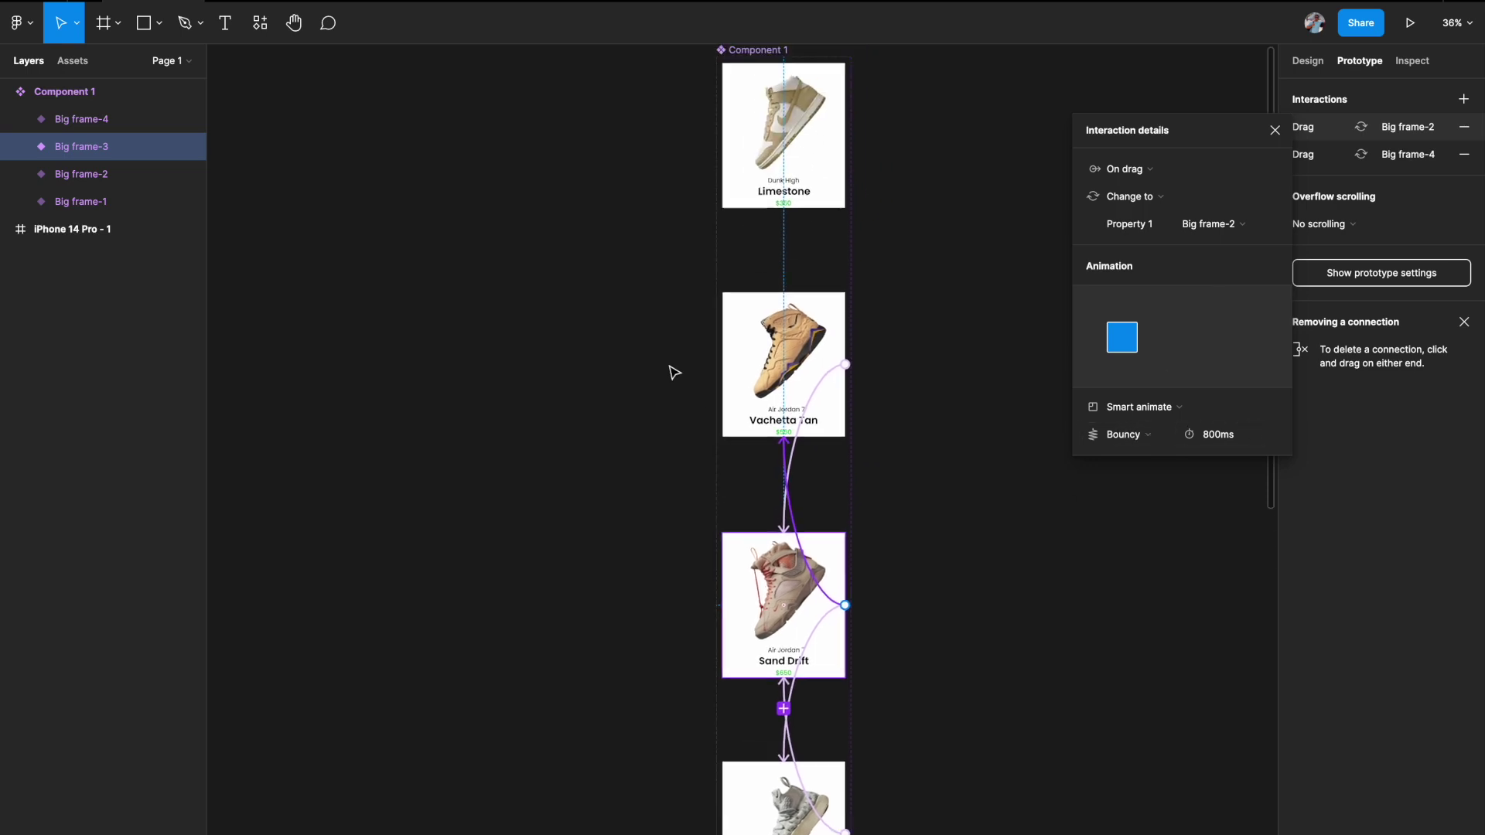
left_click(766, 329)
left_click_drag(847, 367, 739, 203)
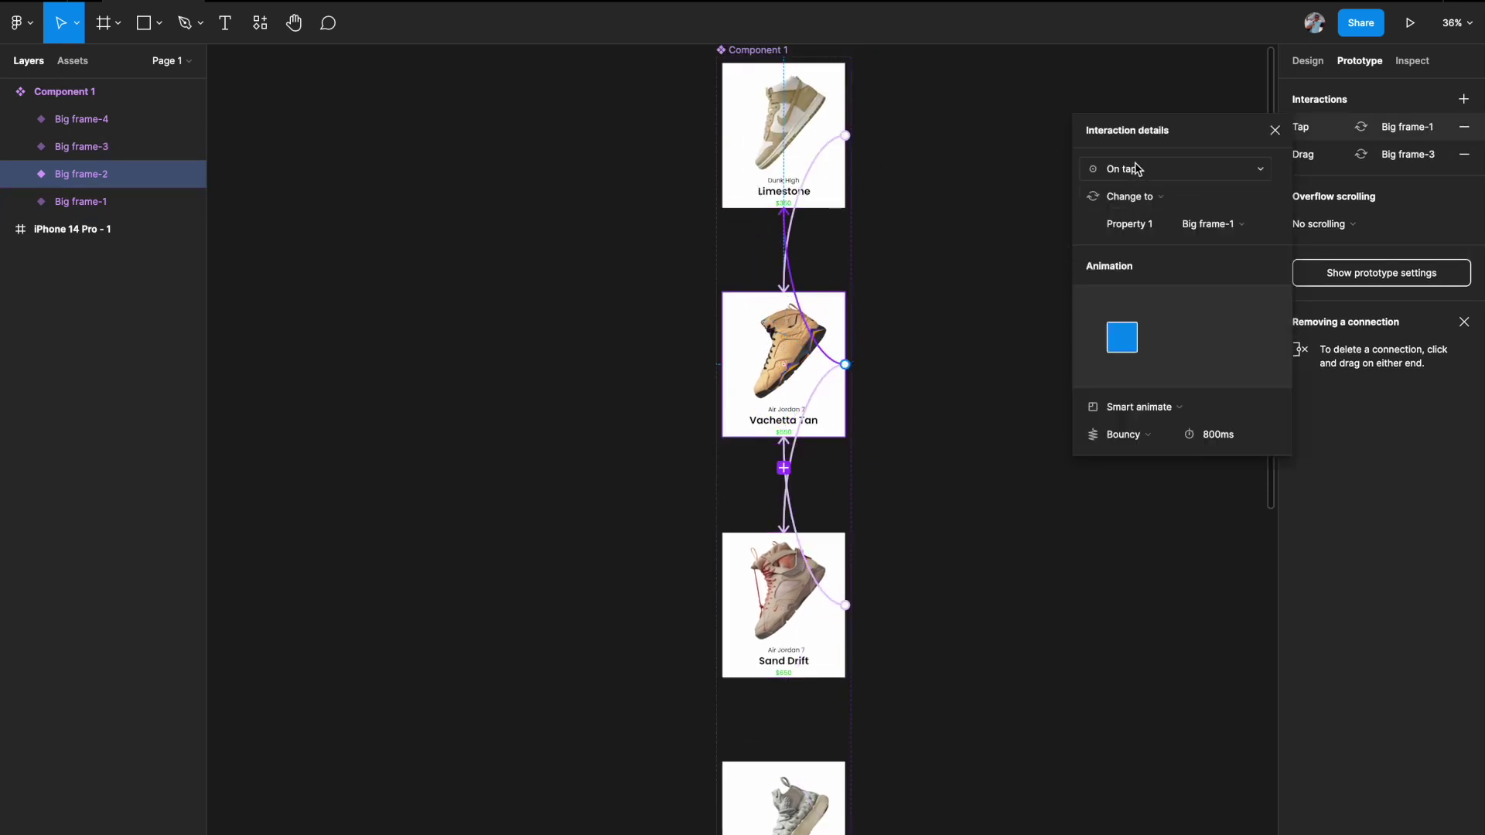
left_click(1165, 179)
left_click(1153, 190)
left_click(951, 600)
Turn off content clipping for the Component 1 set and its four variants, Big frame-1 through Big frame-4.
scroll(951, 601, "down", 3)
left_click_drag(945, 600, 1066, 490)
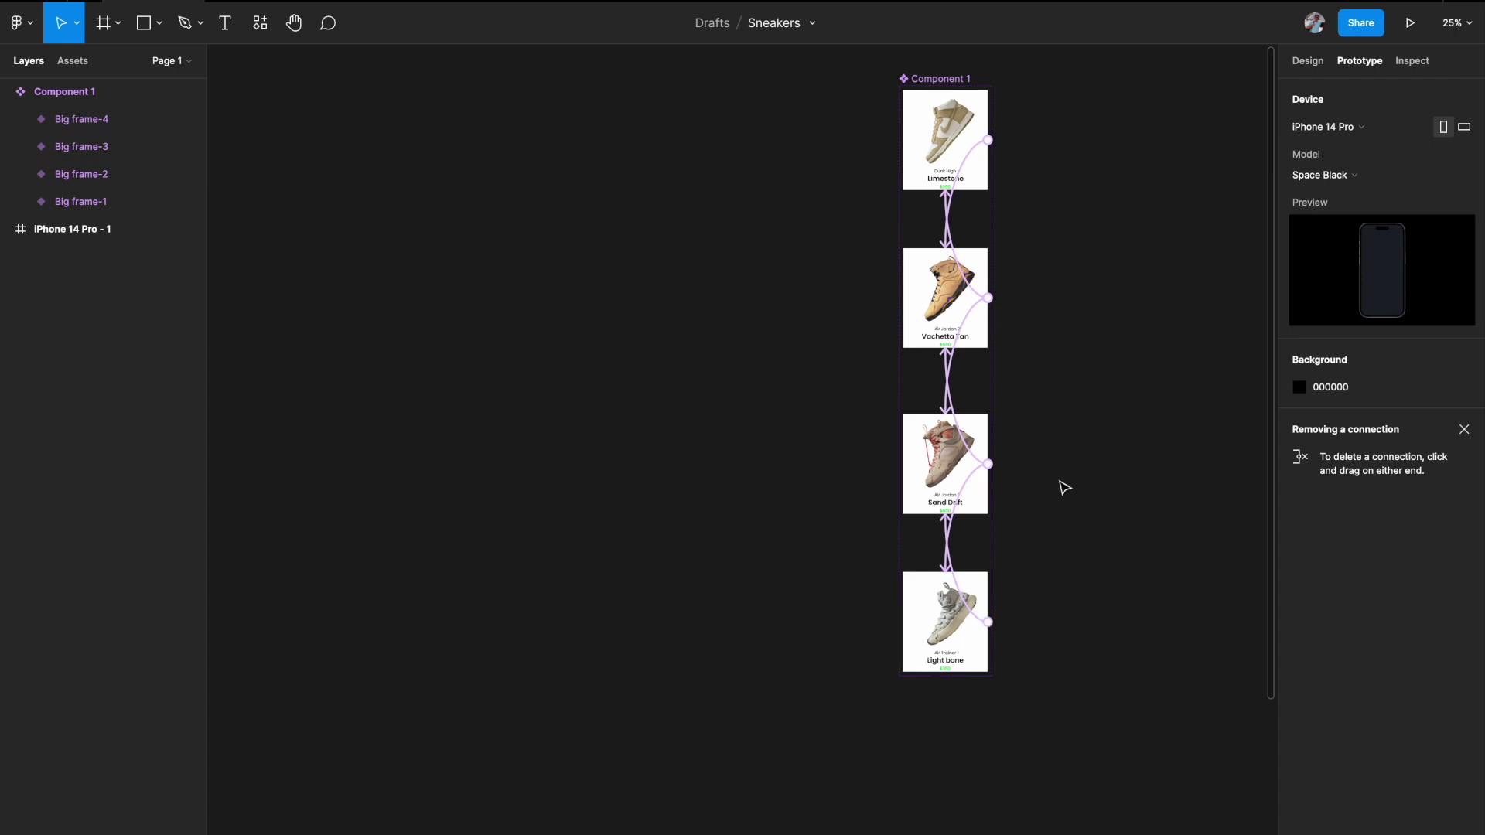
scroll(1064, 488, "up", 2)
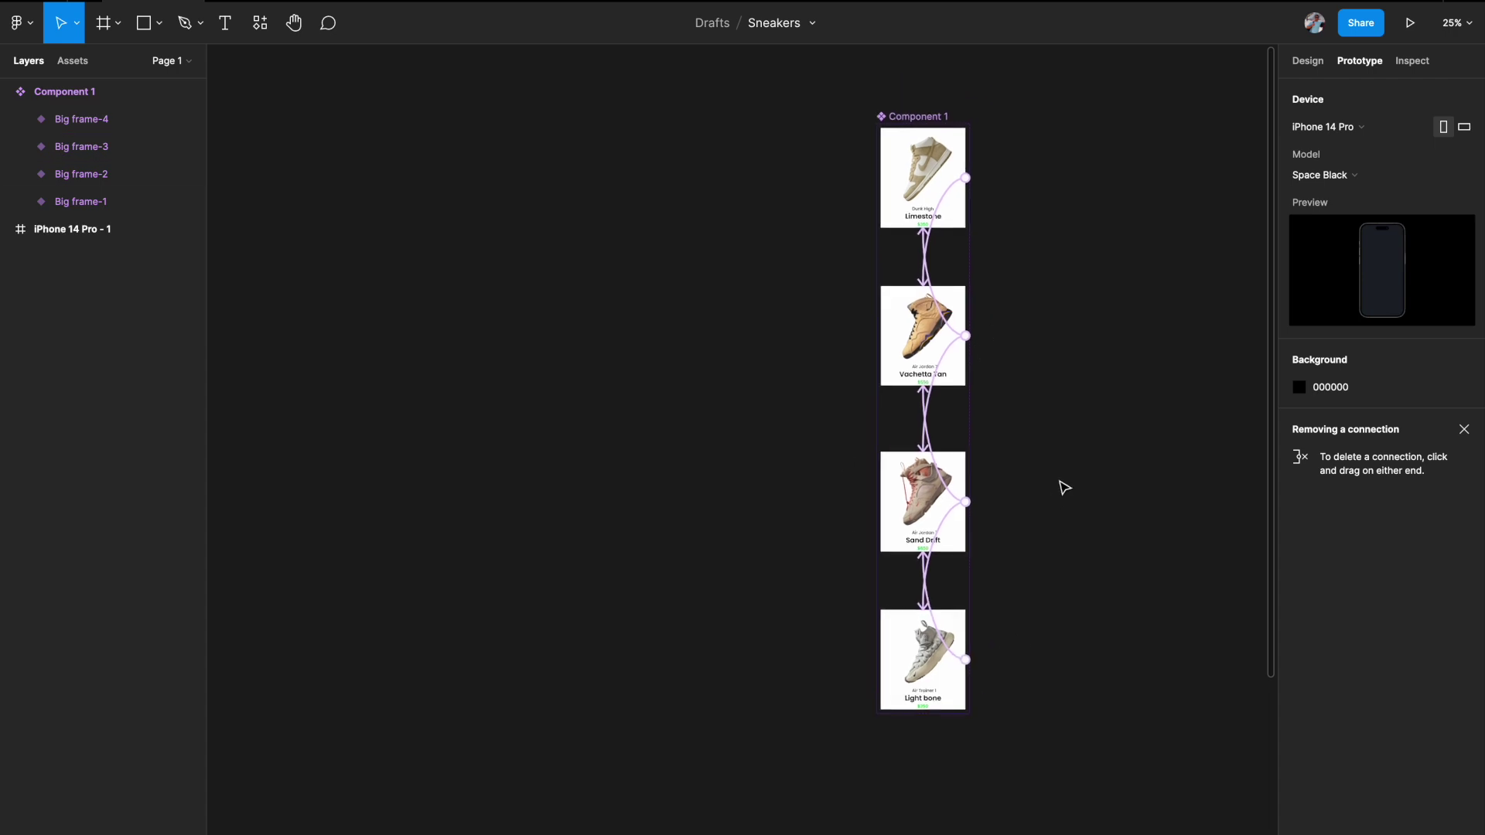
left_click(924, 117)
left_click(1308, 62)
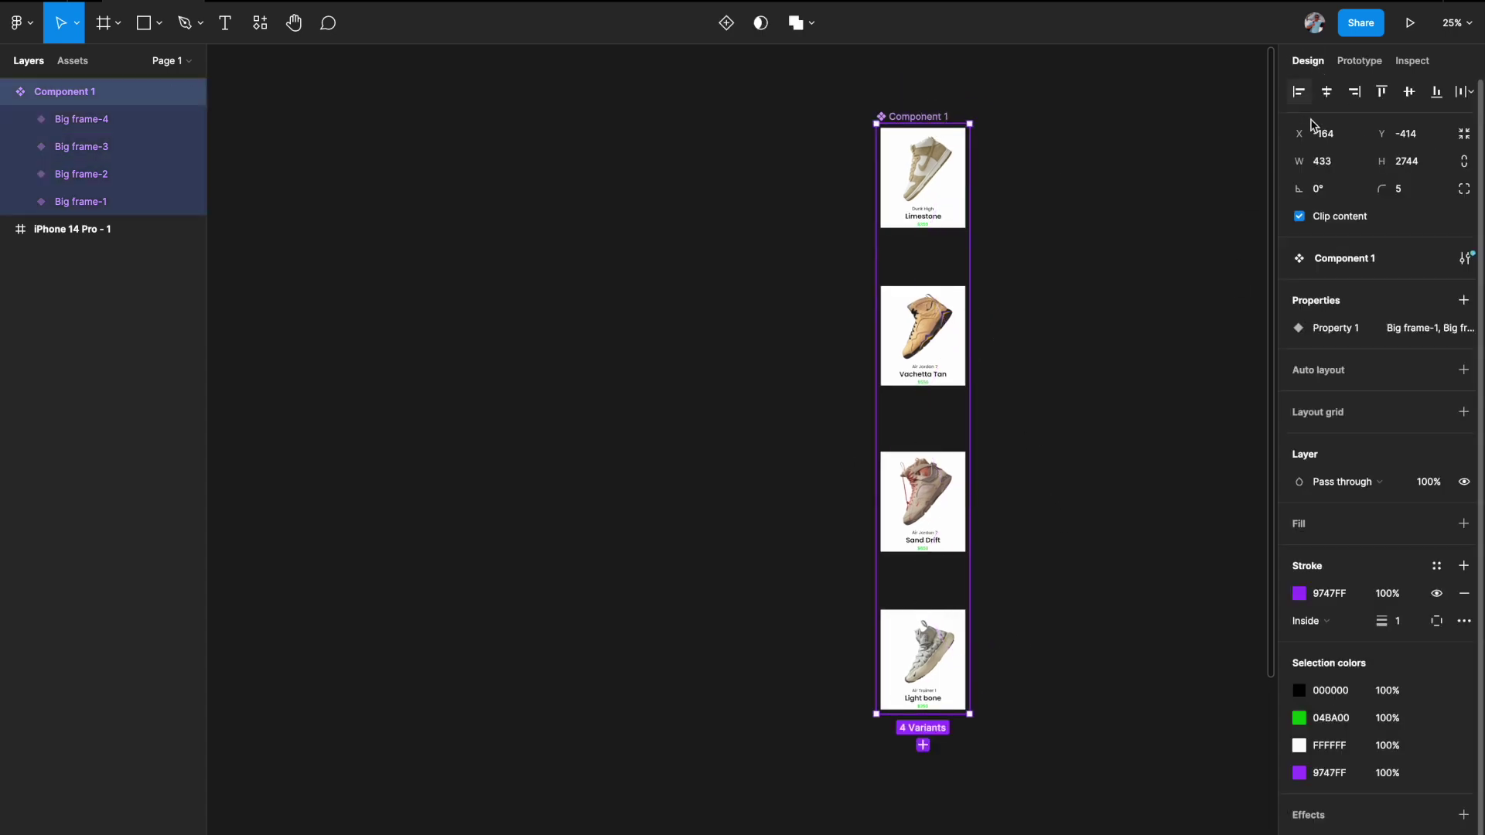
left_click(93, 200)
left_click(91, 122, "shift")
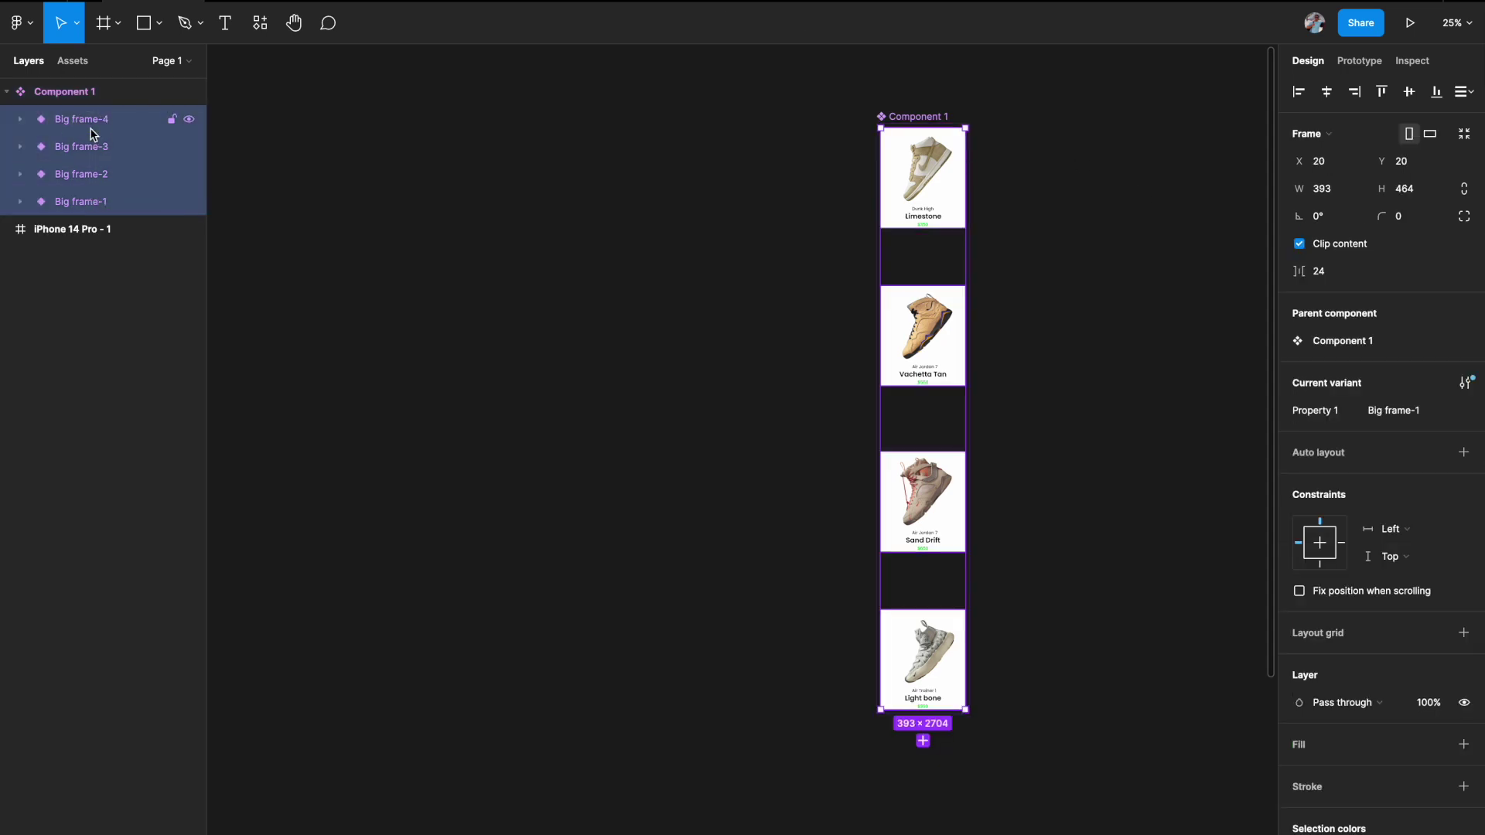
left_click(1299, 245)
scroll(1101, 272, "right", 2)
scroll(1100, 271, "down", 1)
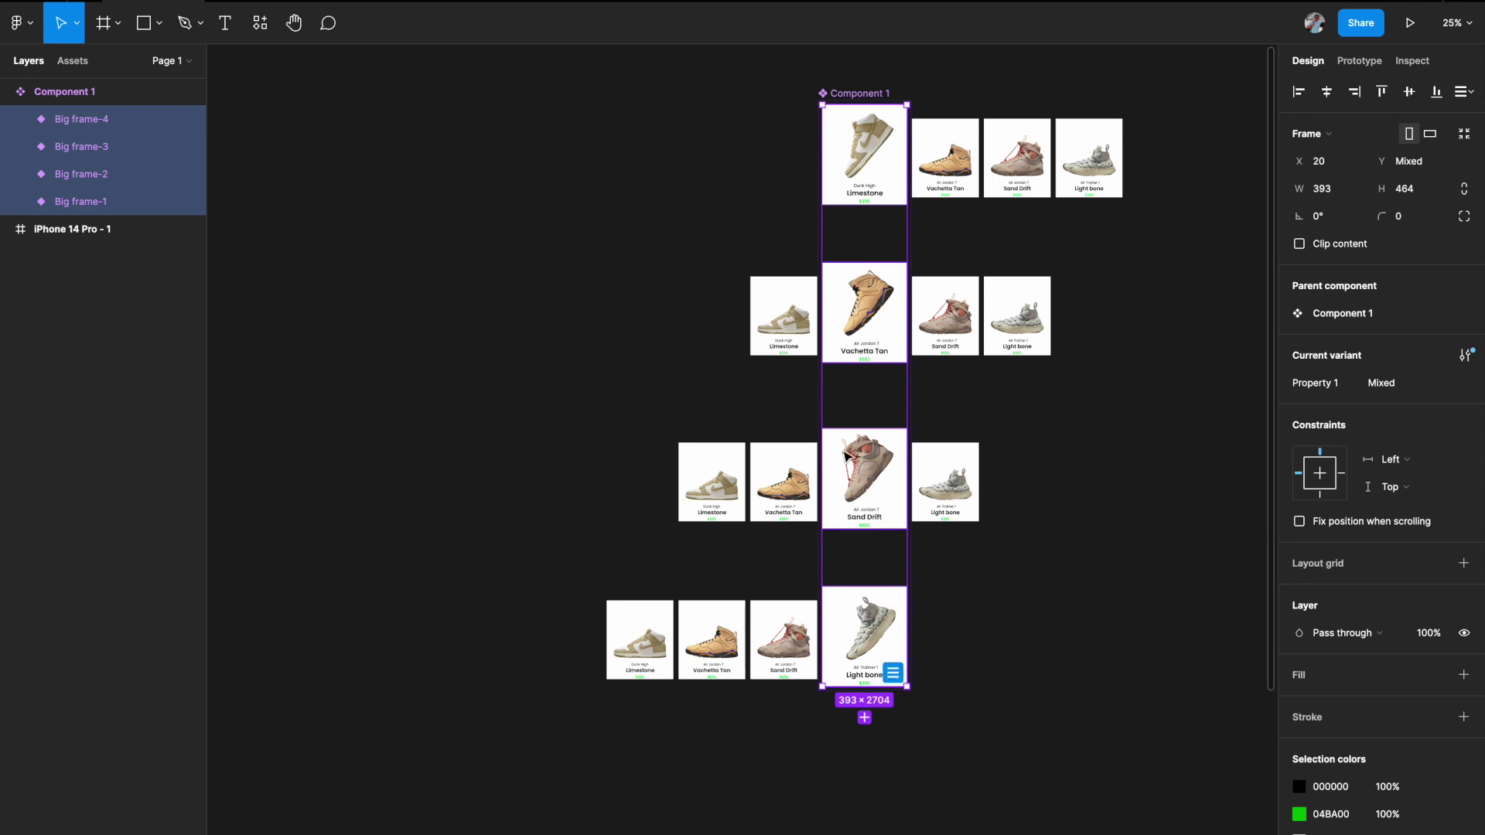
Review the variants' drag connections and turn content clipping back on for the Component 1 set only.
left_click(1361, 62)
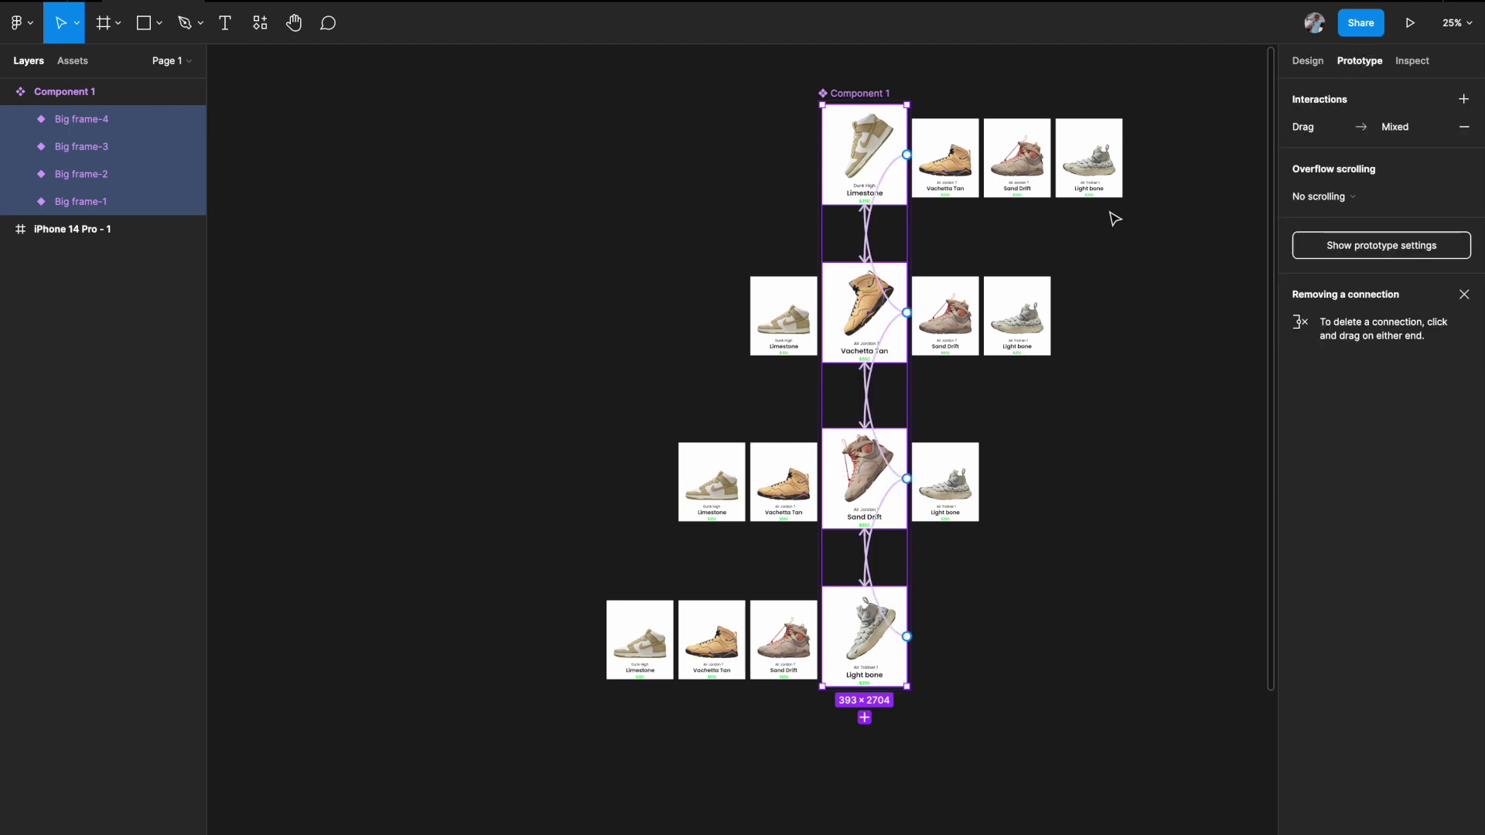
scroll(1115, 219, "up", 2)
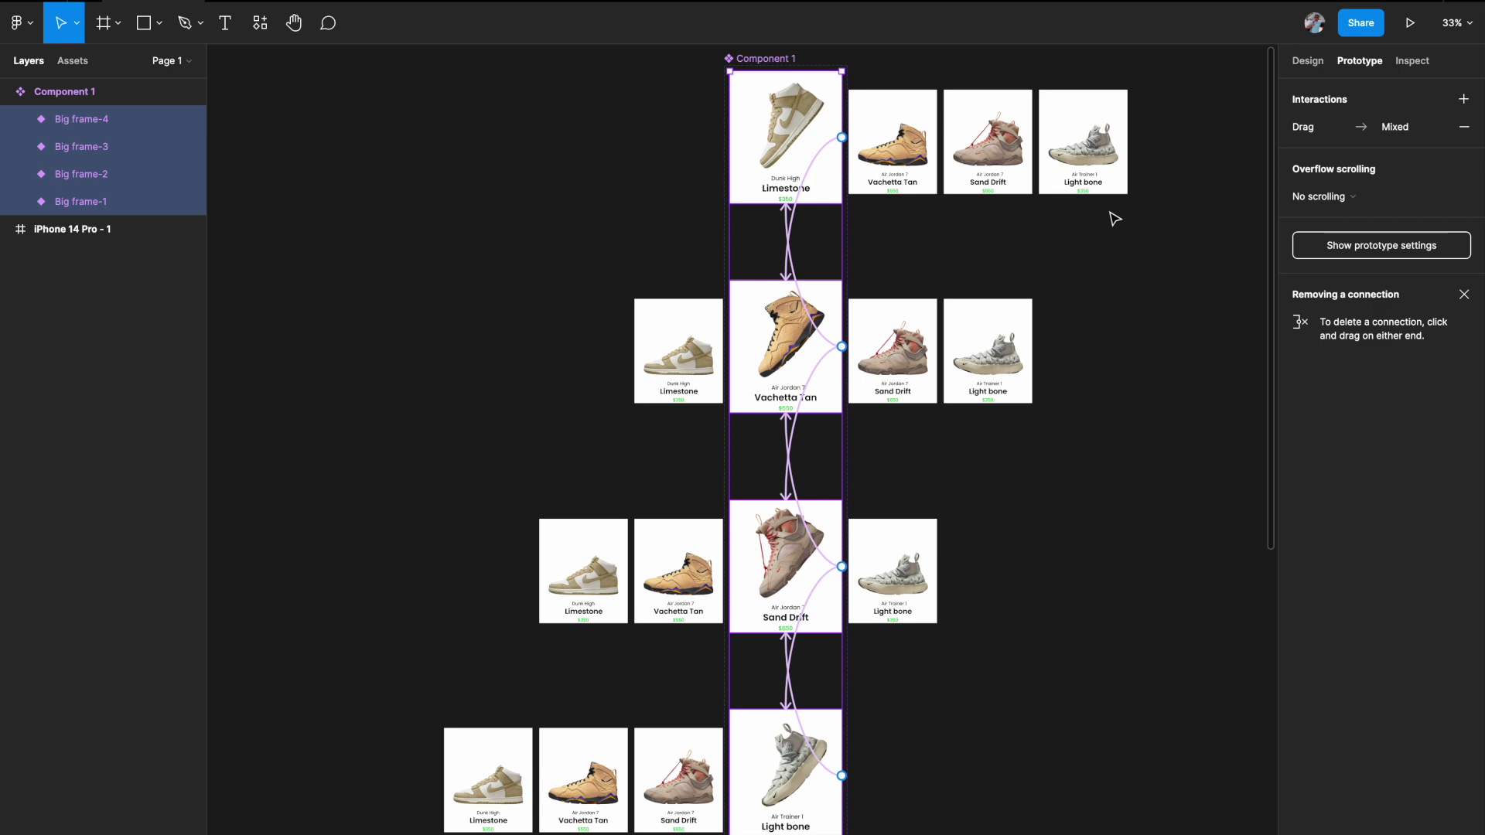
scroll(849, 61, "up", 3)
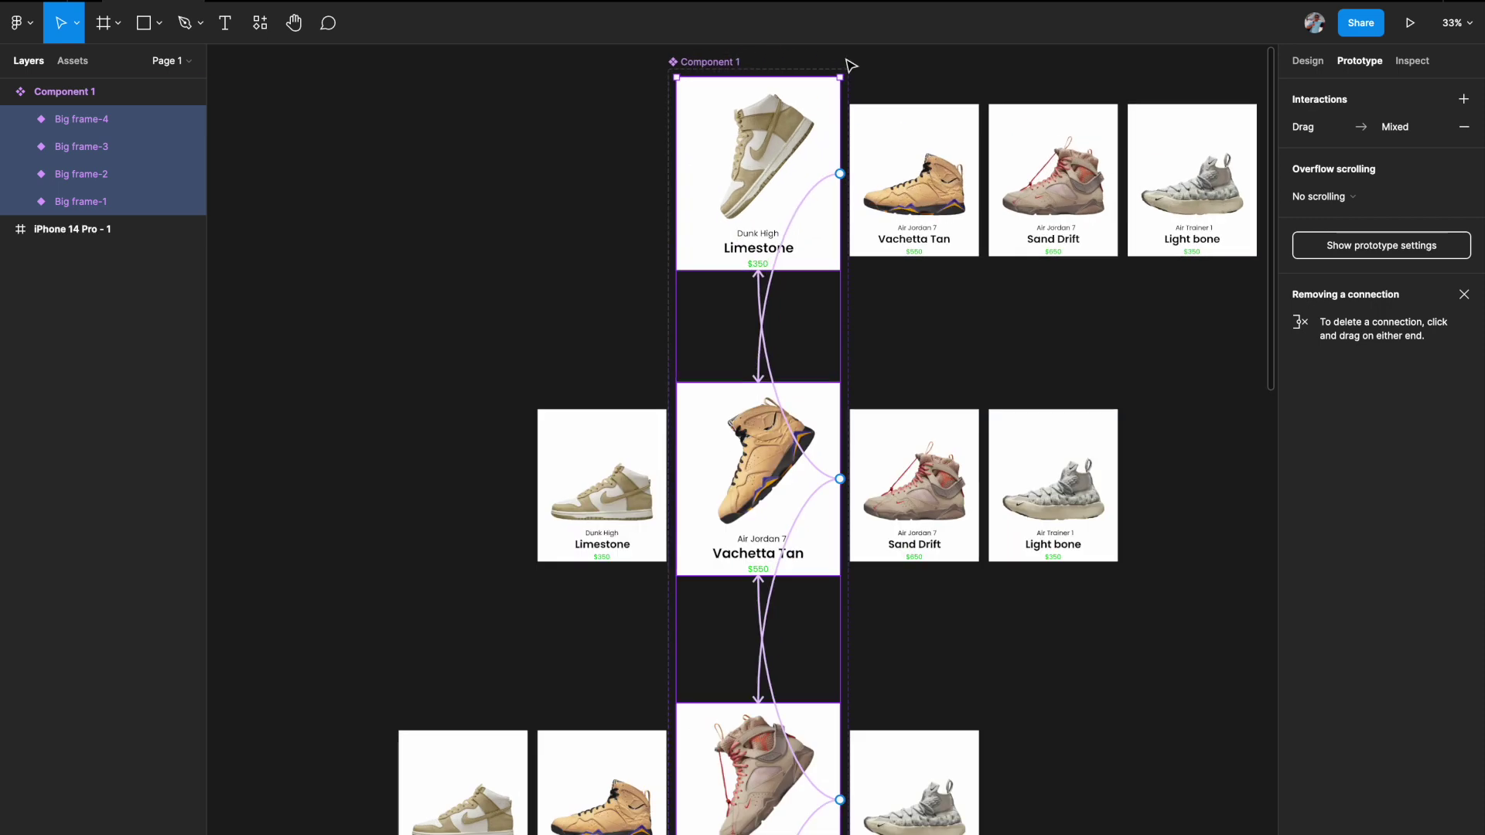
left_click(54, 92)
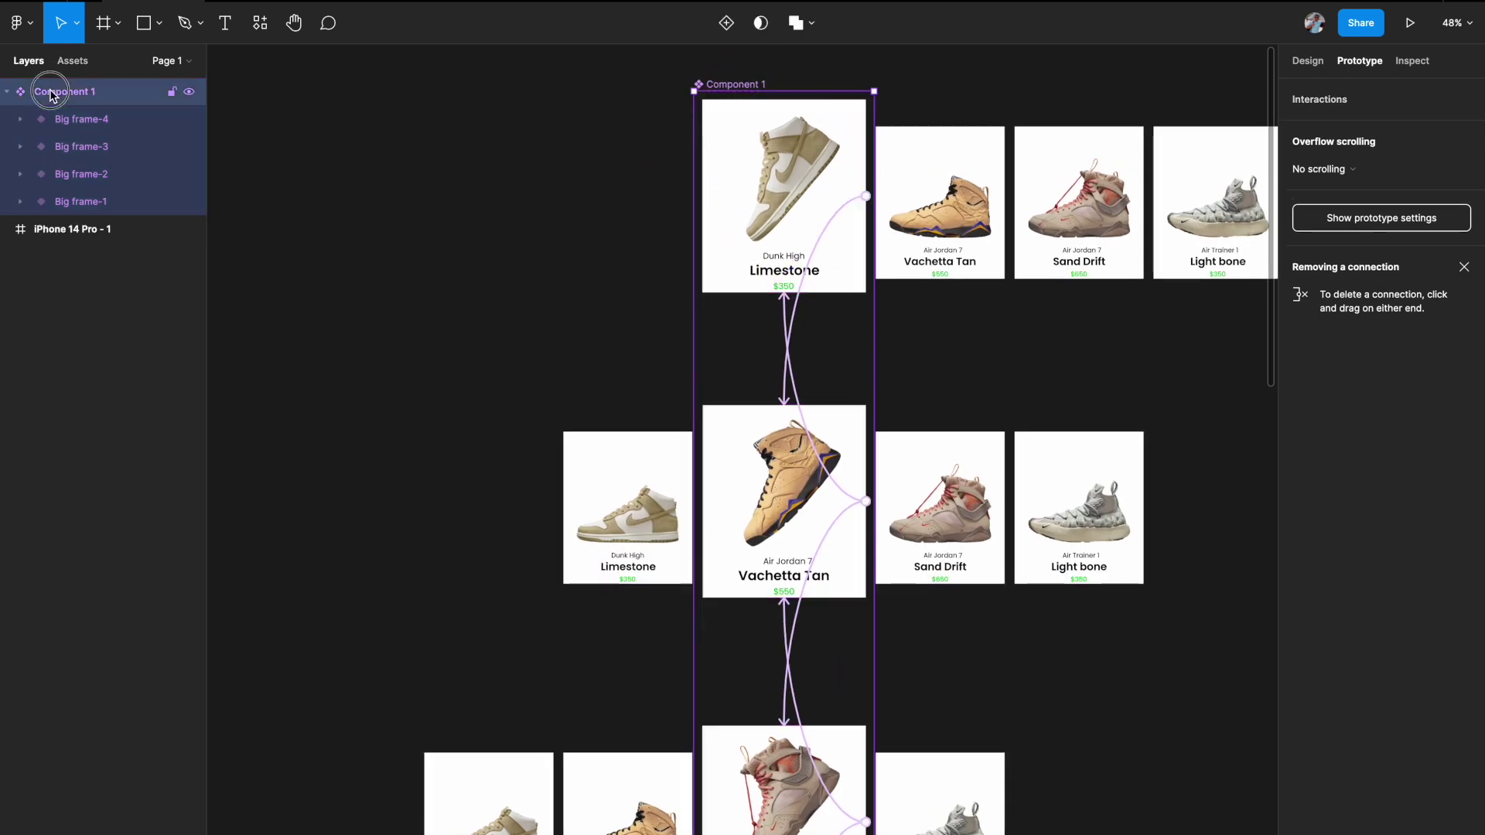
left_click(1307, 60)
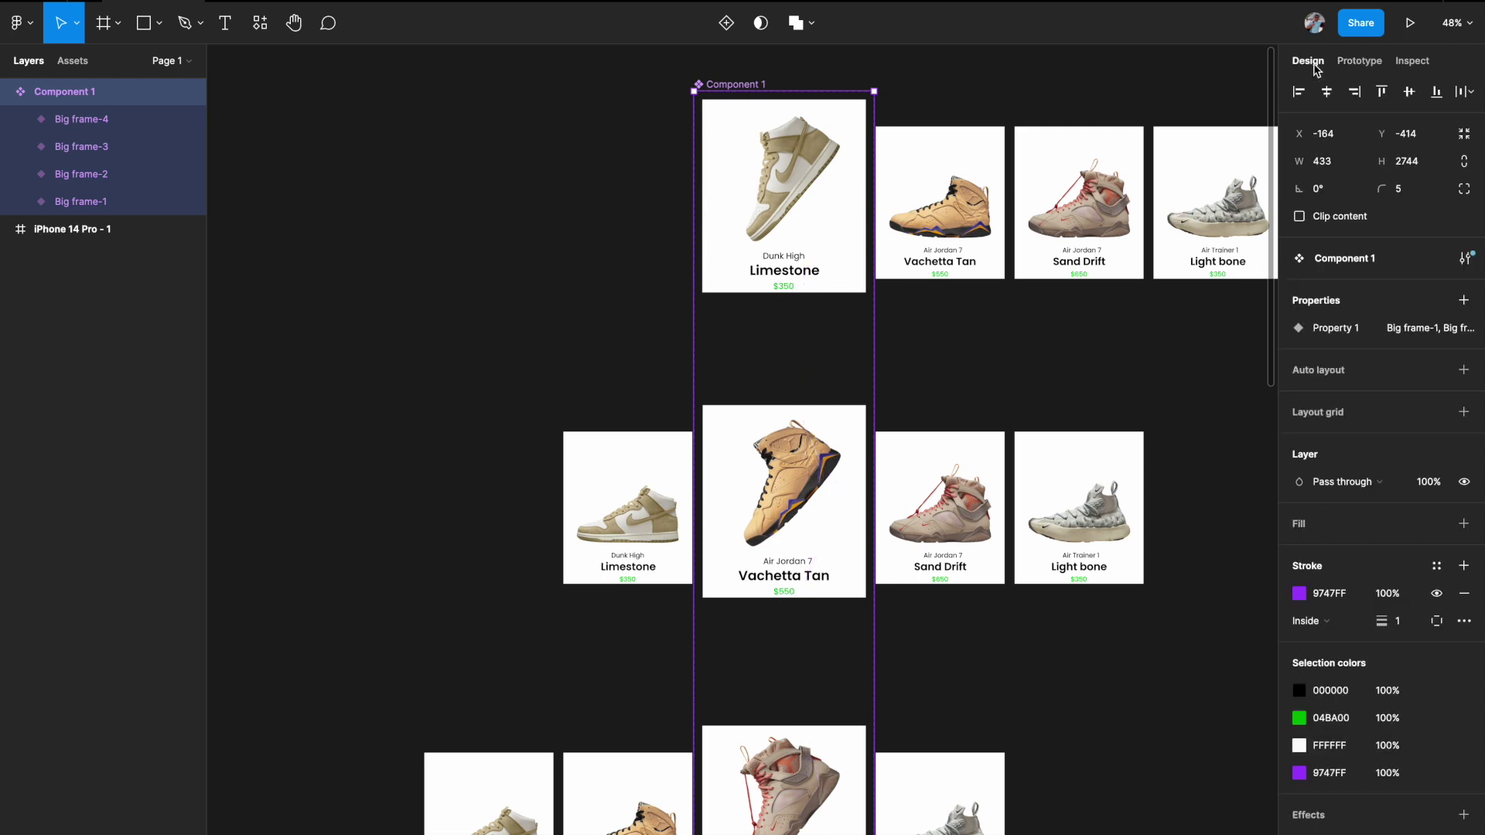
left_click(1301, 217)
Place an instance of Component 1 from the local components inside the iPhone 14 Pro - 1 frame.
scroll(1039, 347, "down", 5)
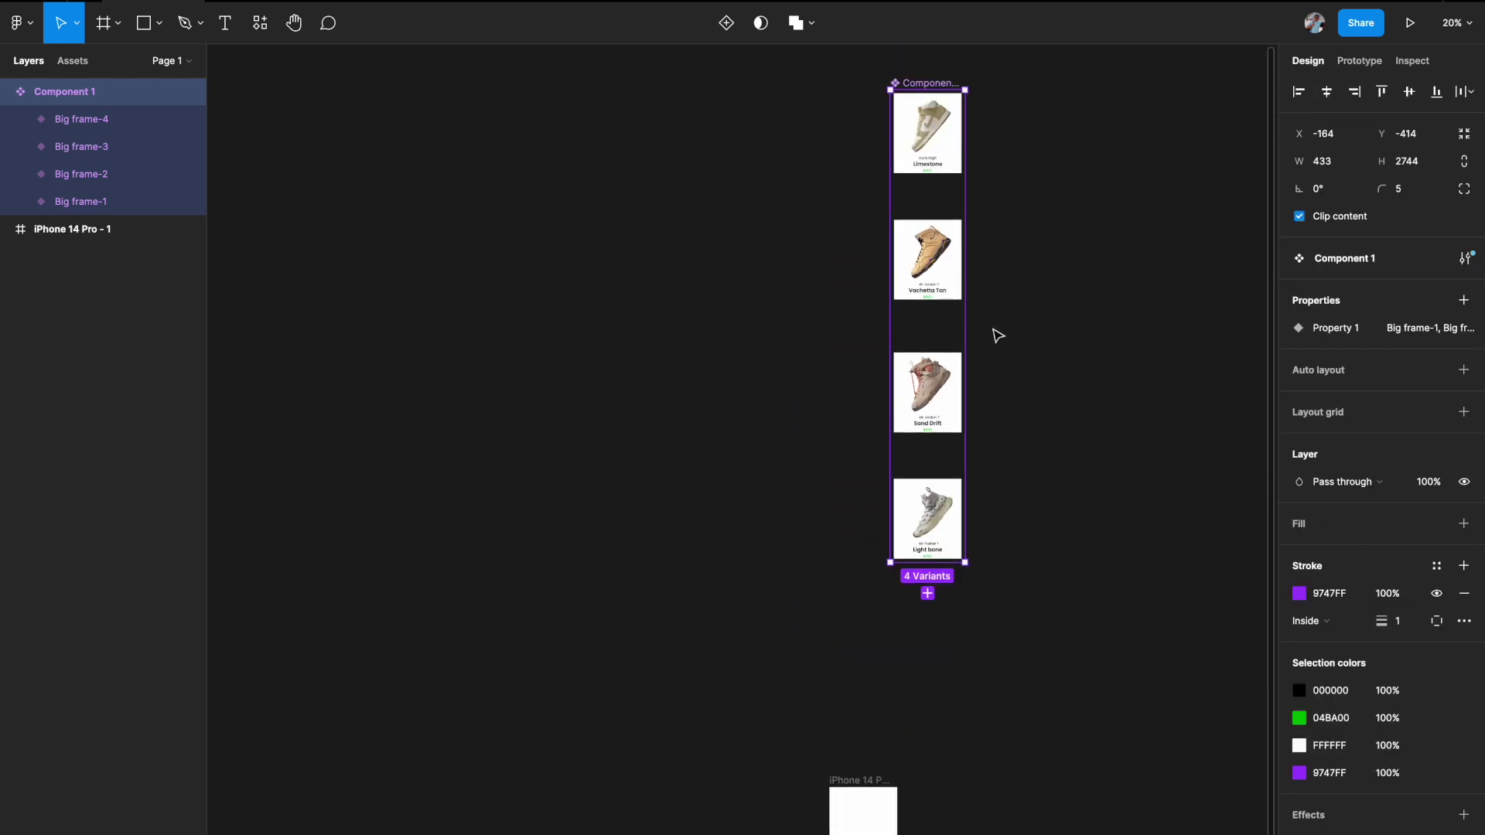
scroll(869, 537, "up", 5)
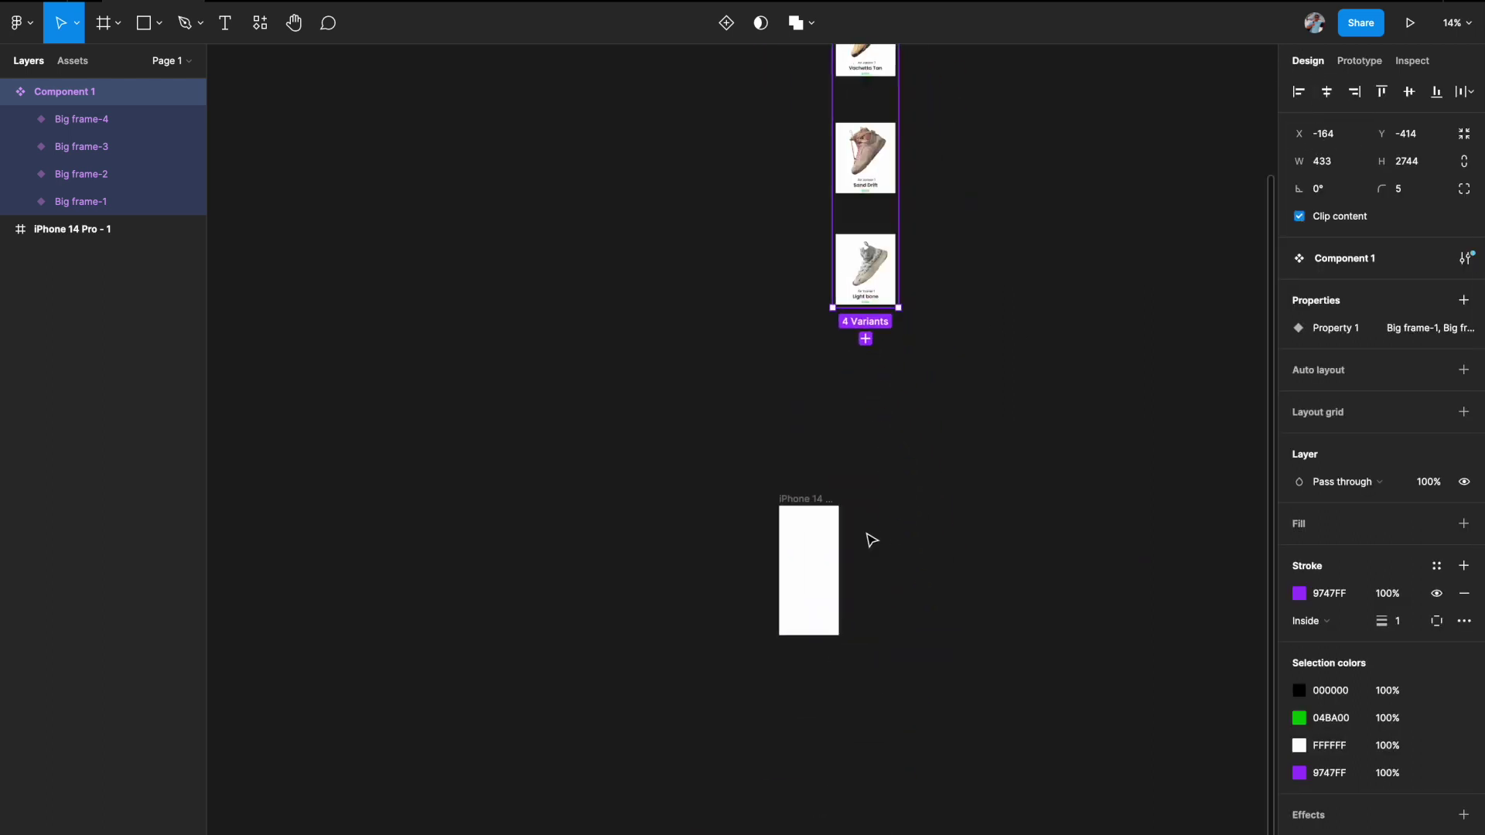
left_click(73, 60)
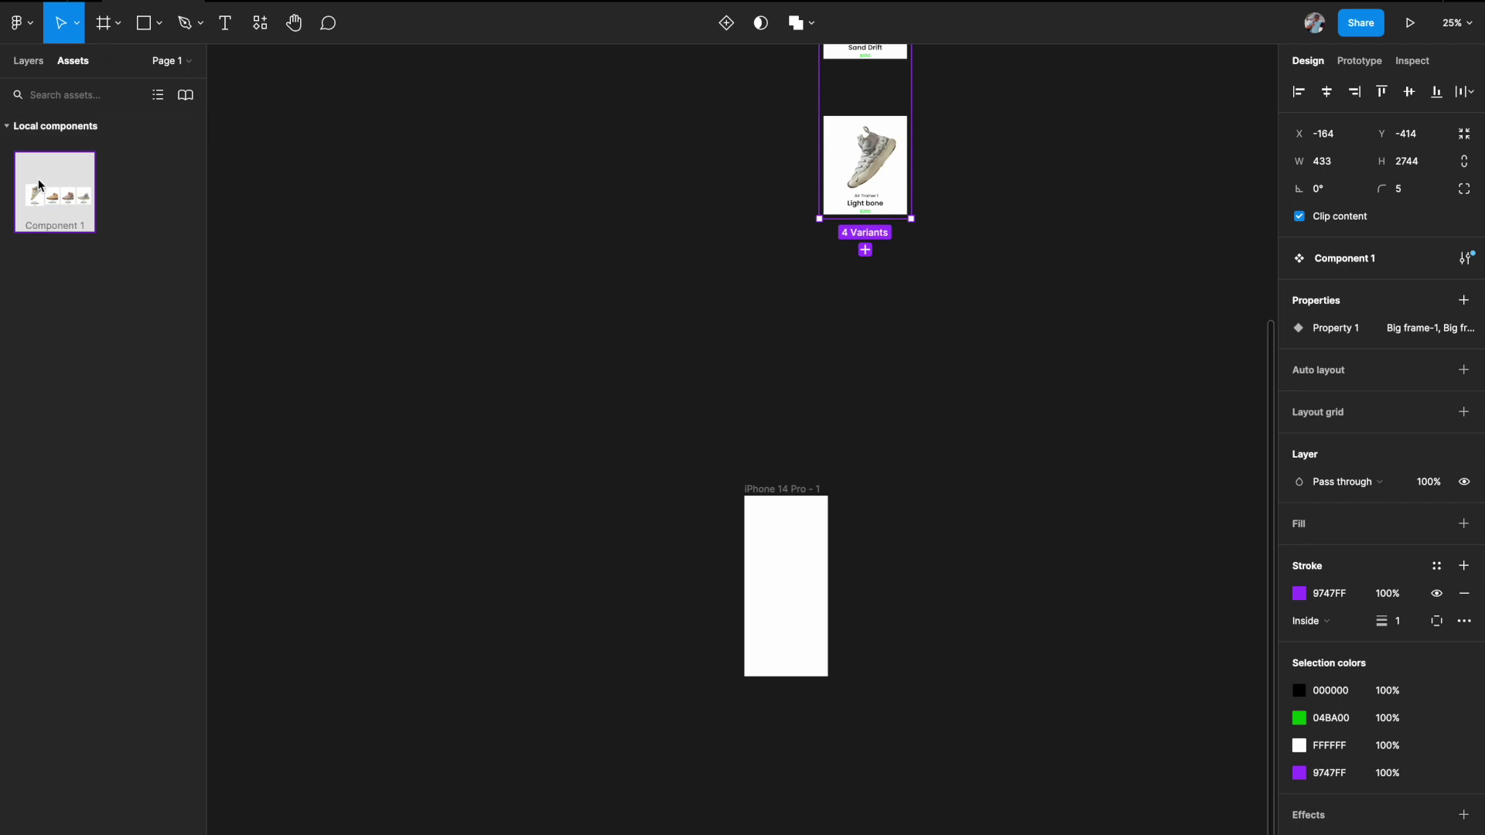
left_click_drag(60, 197, 781, 553)
scroll(799, 569, "up", 2)
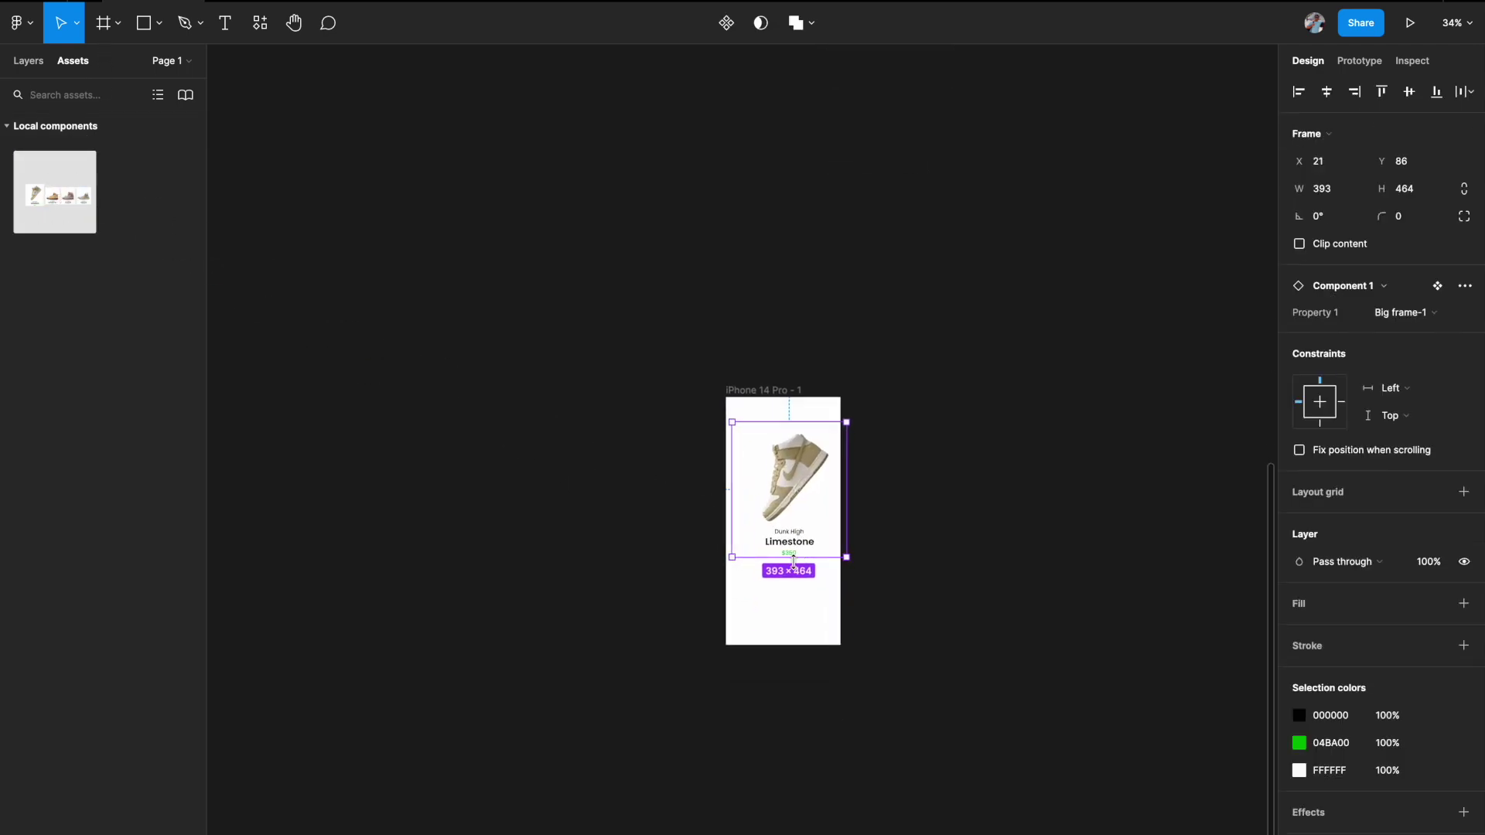
scroll(799, 569, "up", 3)
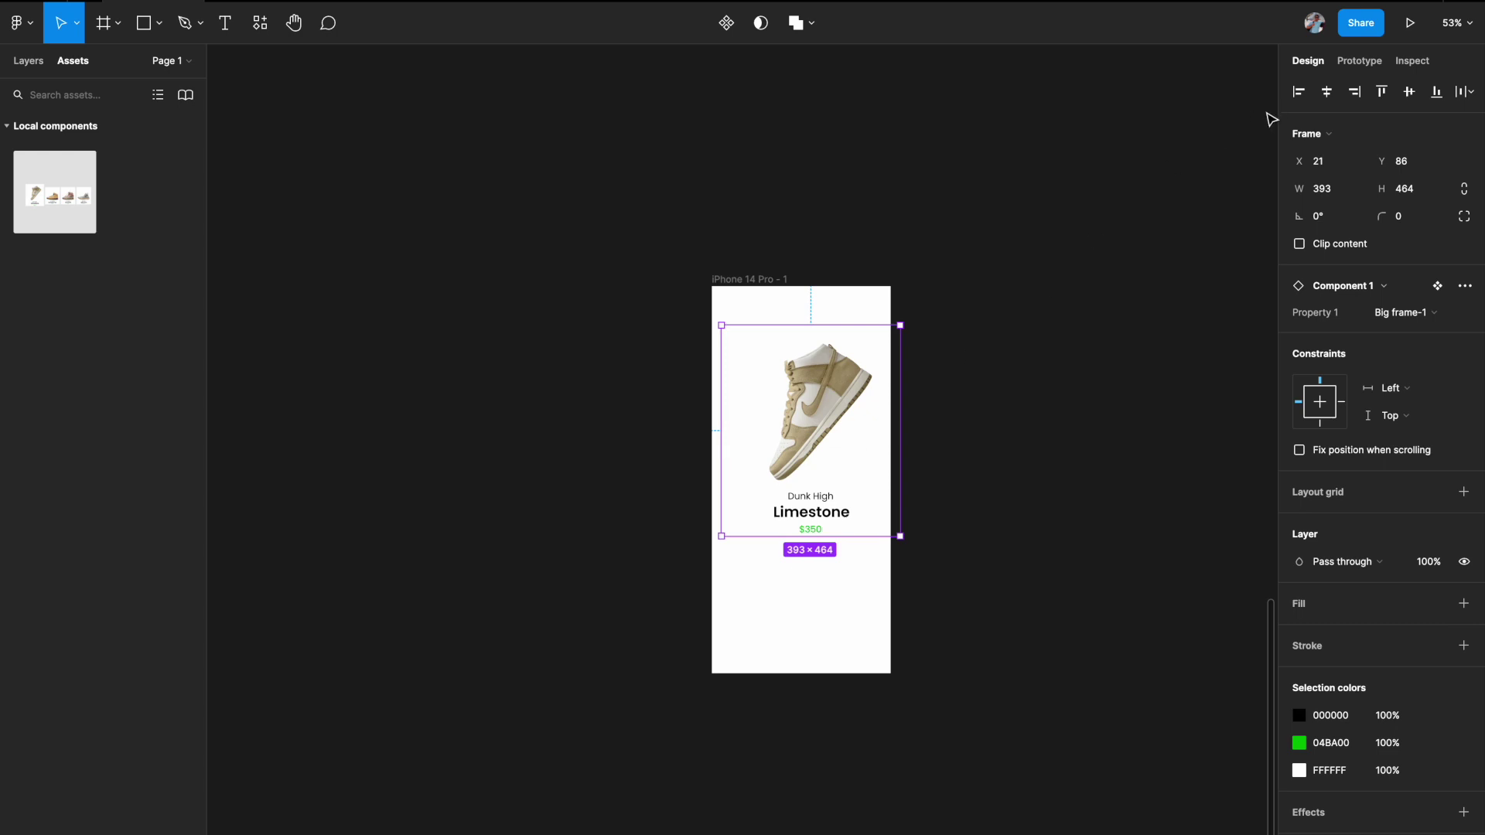
Center the Component 1 instance horizontally within the iPhone 14 Pro - 1 frame.
left_click(1327, 91)
scroll(1057, 332, "down", 2)
scroll(1061, 332, "up", 5)
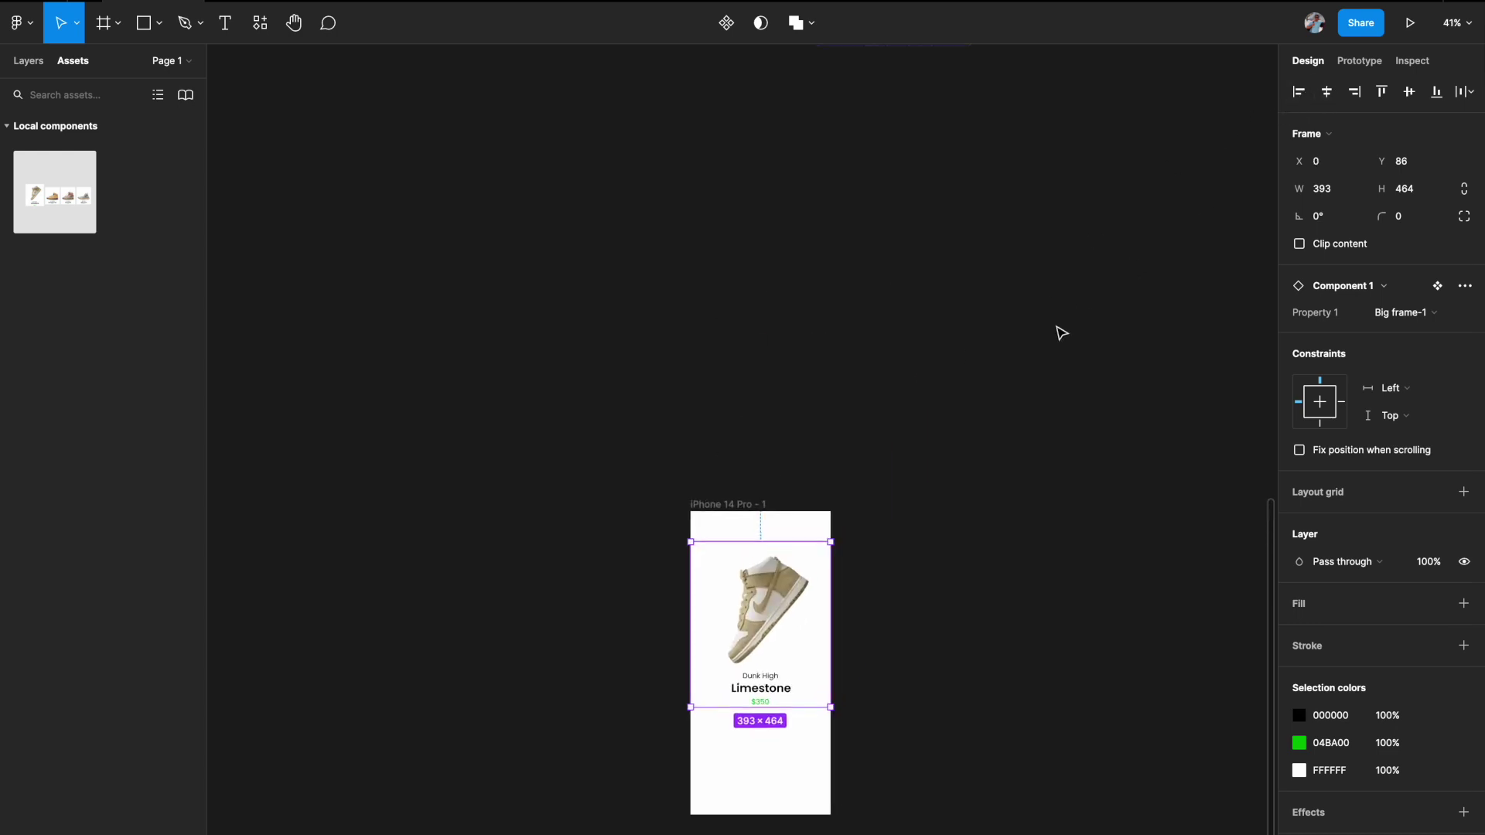
scroll(918, 583, "down", 3)
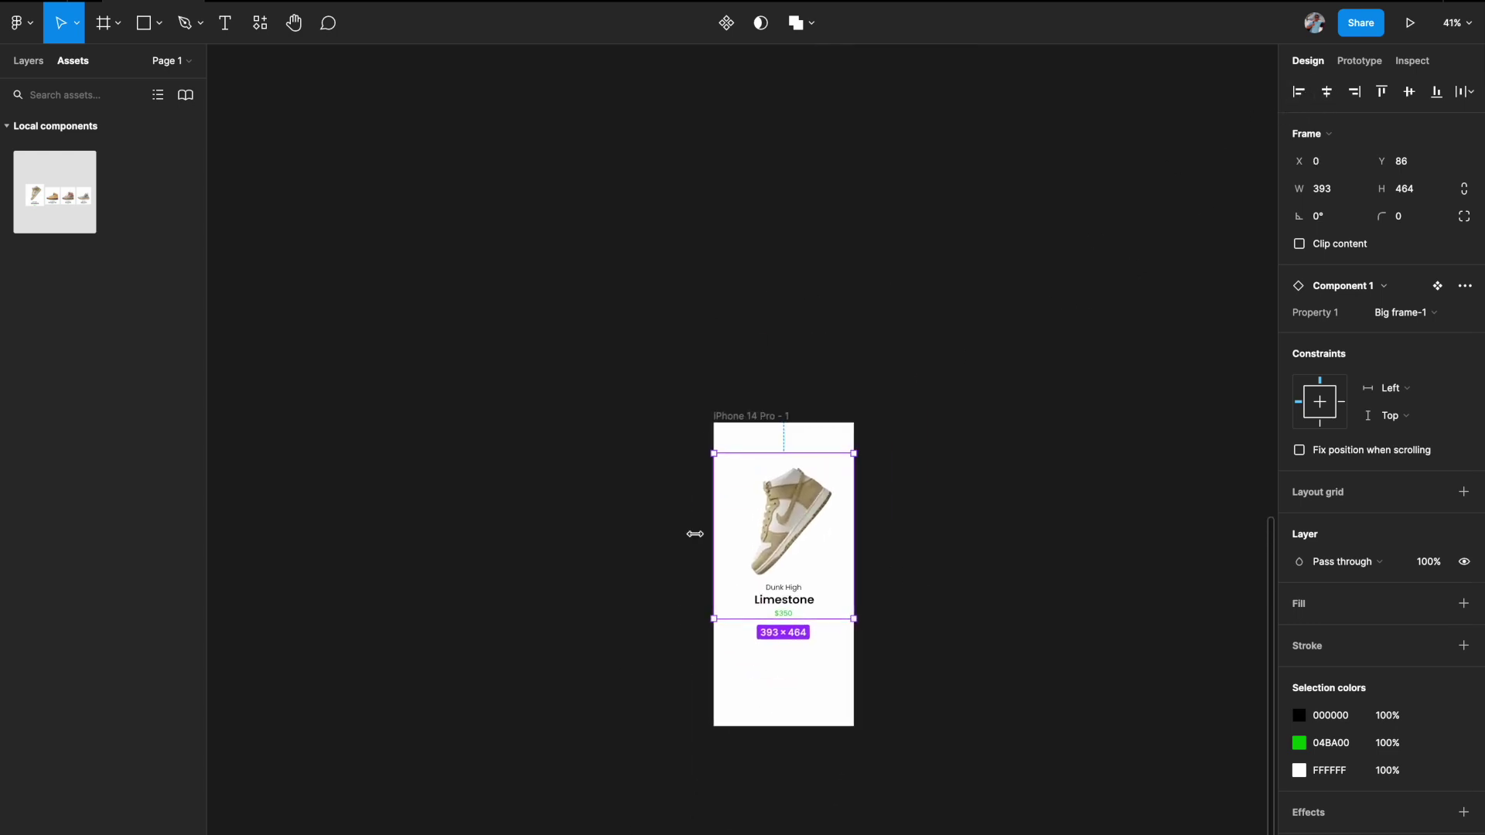
scroll(814, 591, "down", 1)
scroll(815, 591, "up", 3)
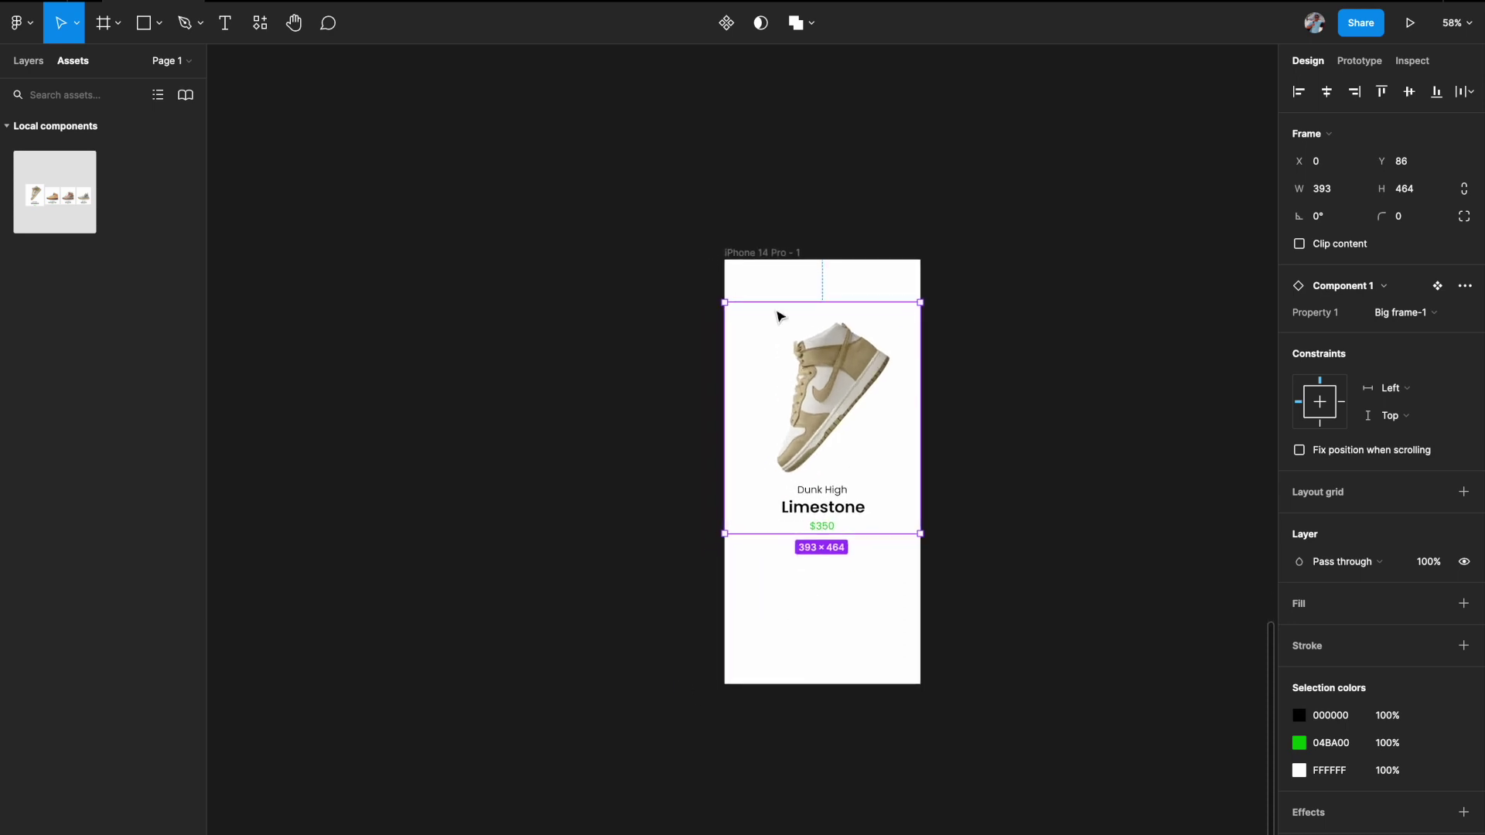
Run the iPhone 14 Pro - 1 frame as a prototype and swipe the sneaker carousel forward and back.
left_click(778, 254)
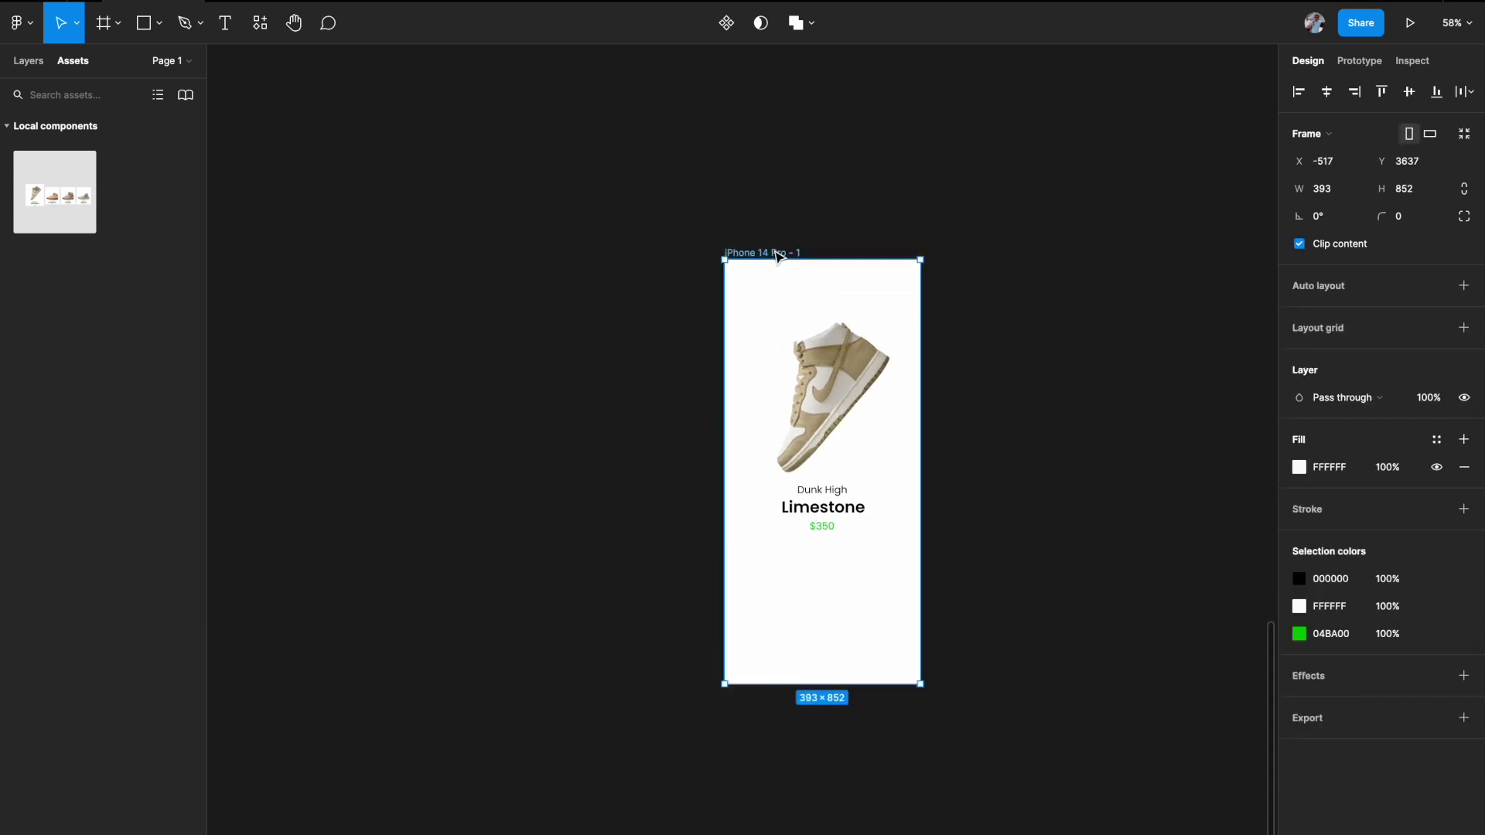
left_click(1411, 23)
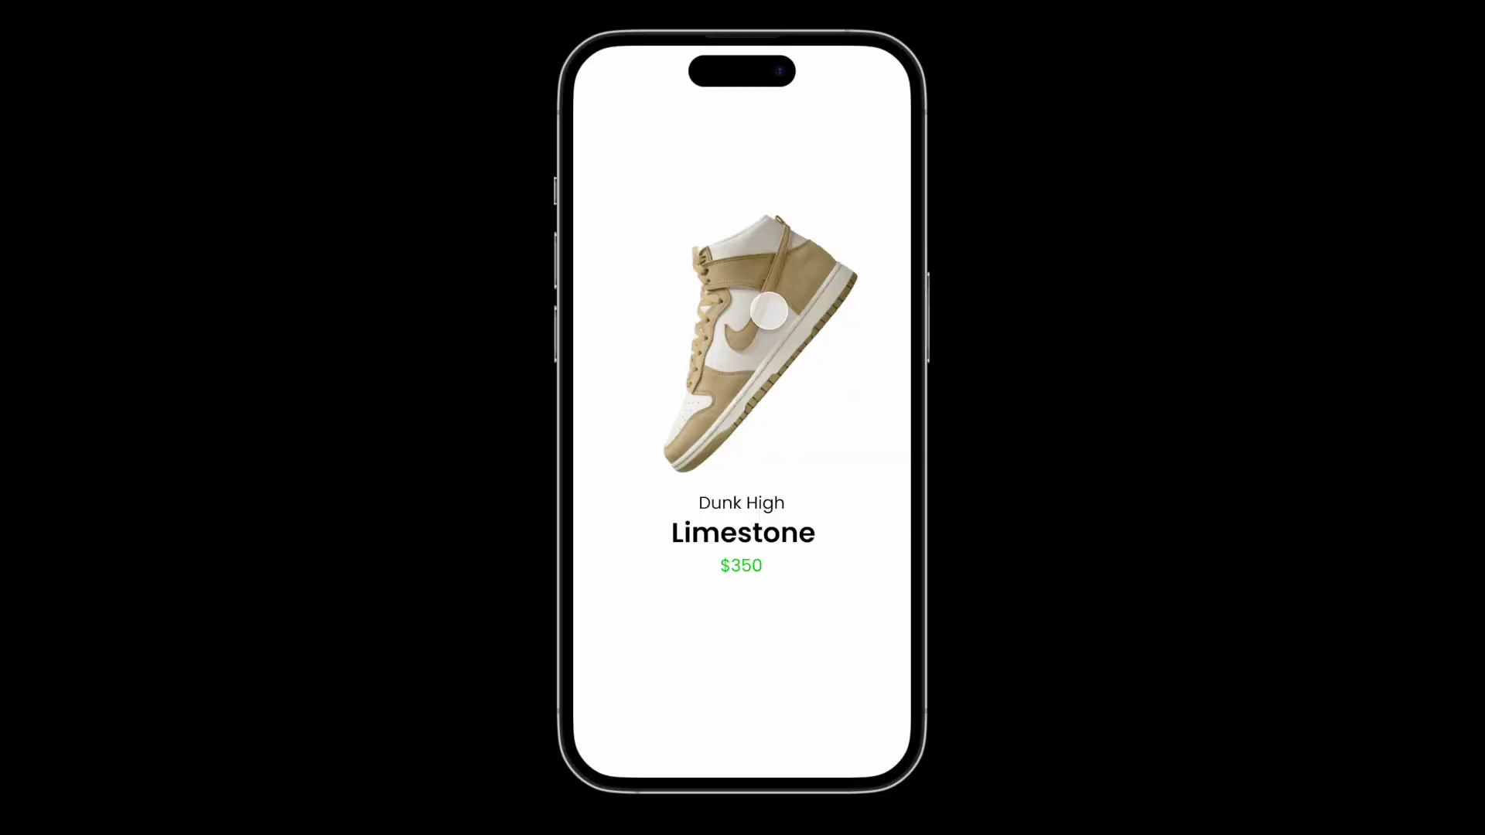
left_click_drag(782, 332, 673, 338)
left_click_drag(774, 340, 869, 351)
left_click_drag(719, 356, 879, 359)
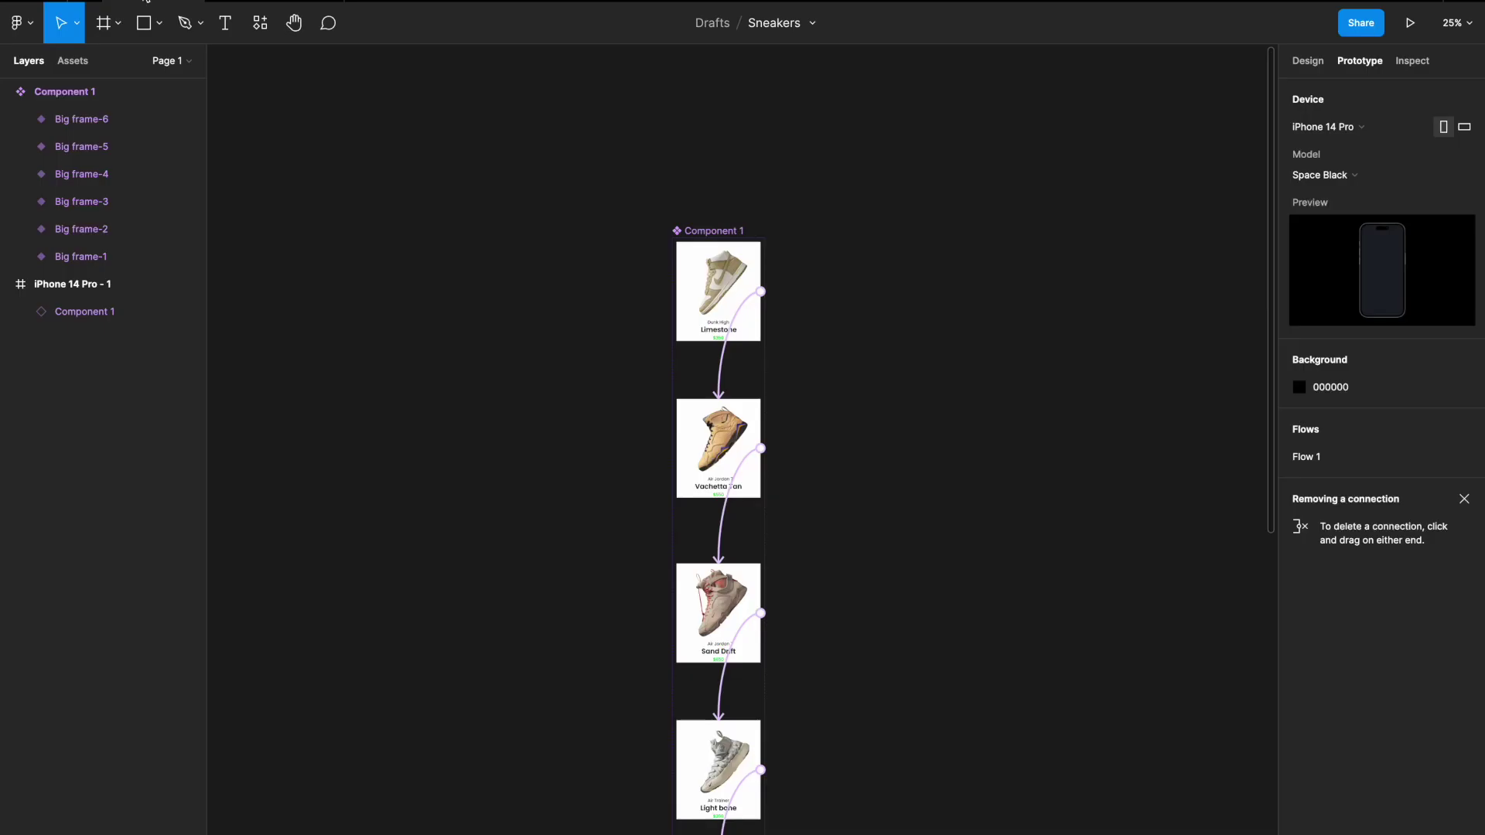
Set the easing of Big frame-1's drag interaction to Big frame-2 to Gentle.
scroll(597, 255, "right", 2)
scroll(597, 257, "up", 5)
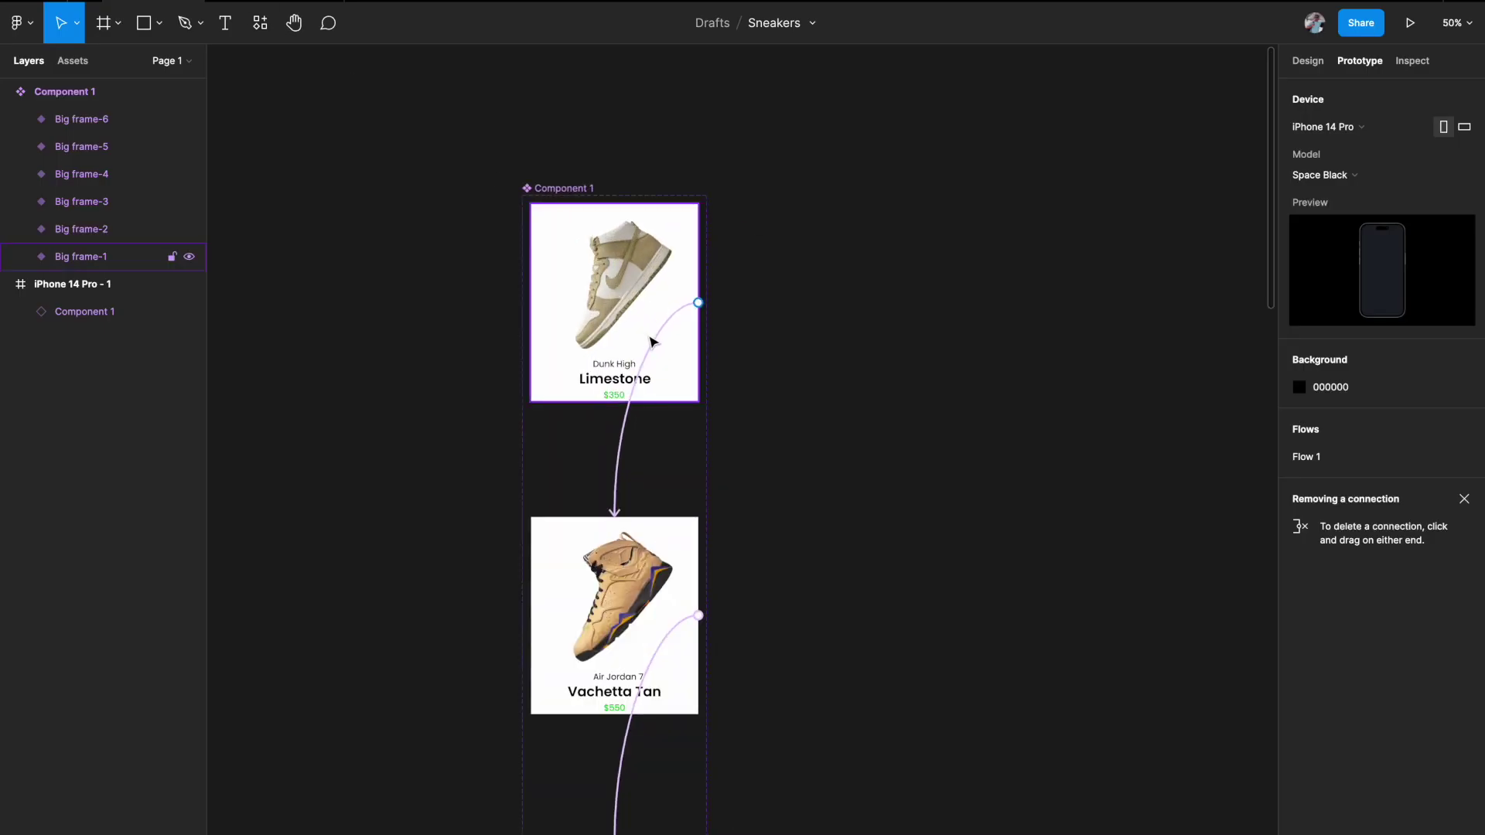
left_click(656, 344)
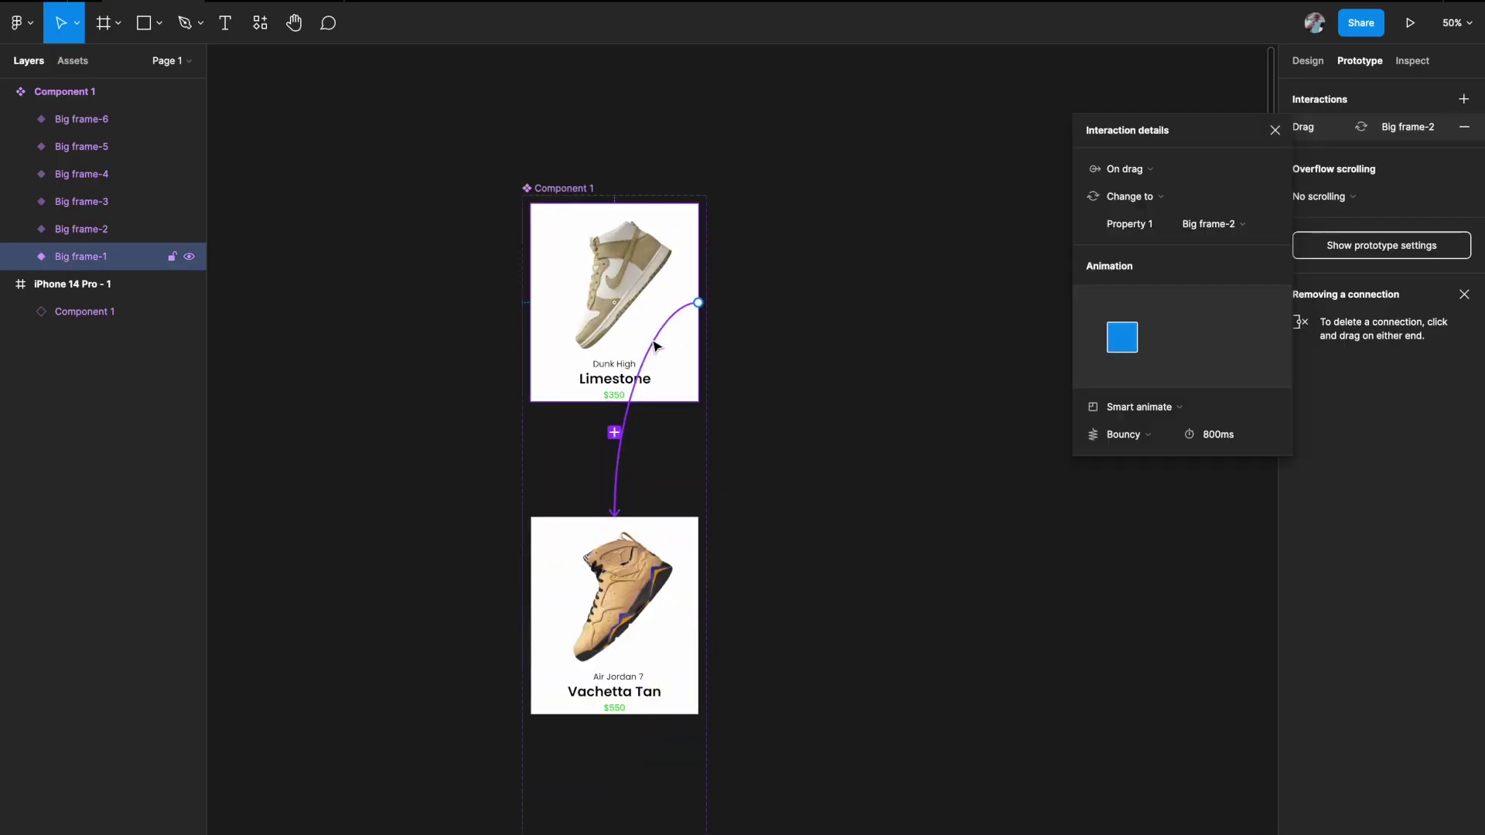
left_click(1134, 443)
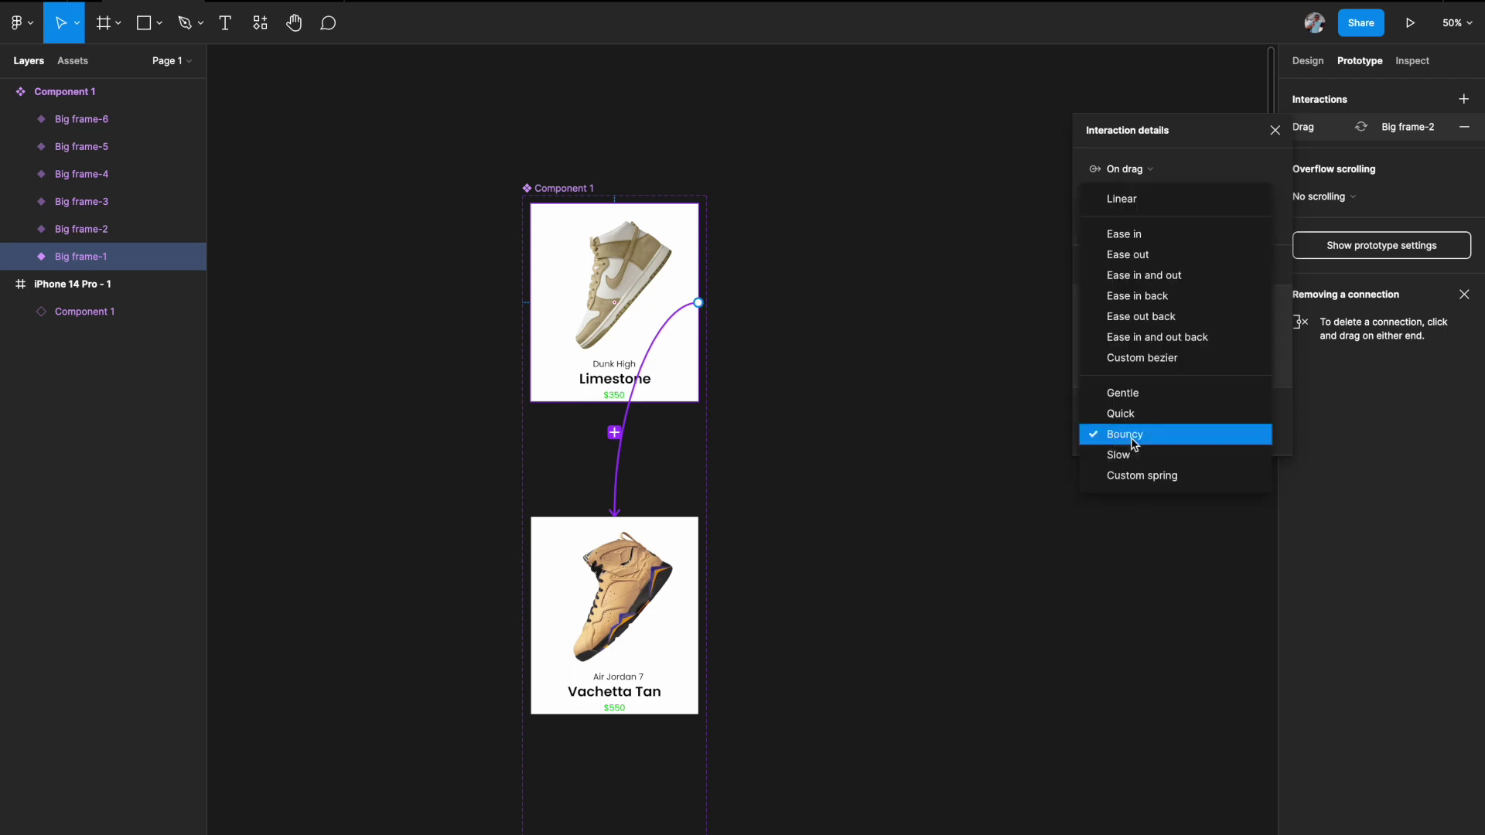
left_click(1134, 396)
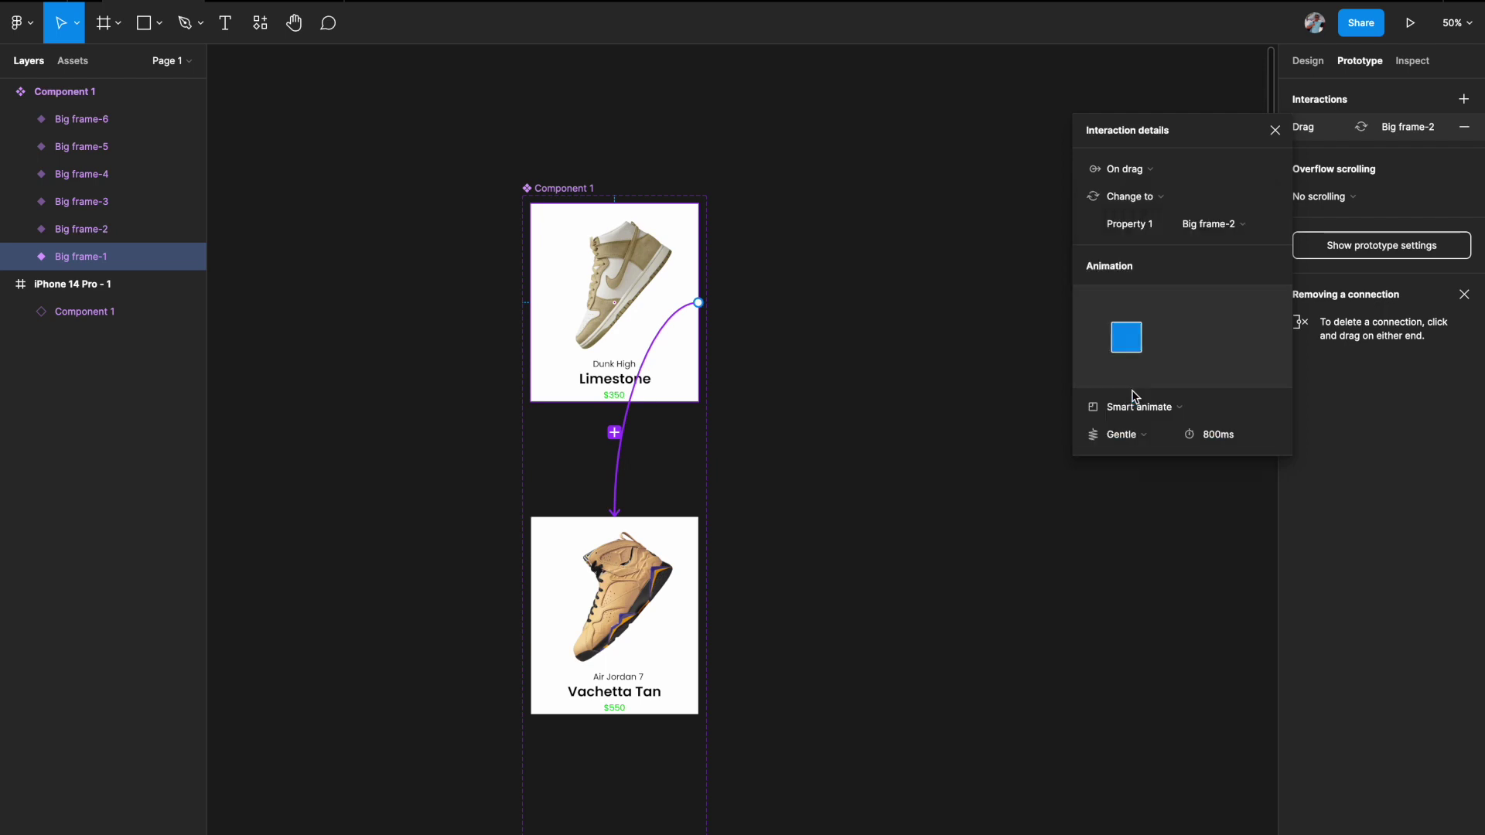
Check the animation settings of Big frame-2's drag interaction to Big frame-3 and of Big frame-1's to Big frame-2.
left_click(641, 607)
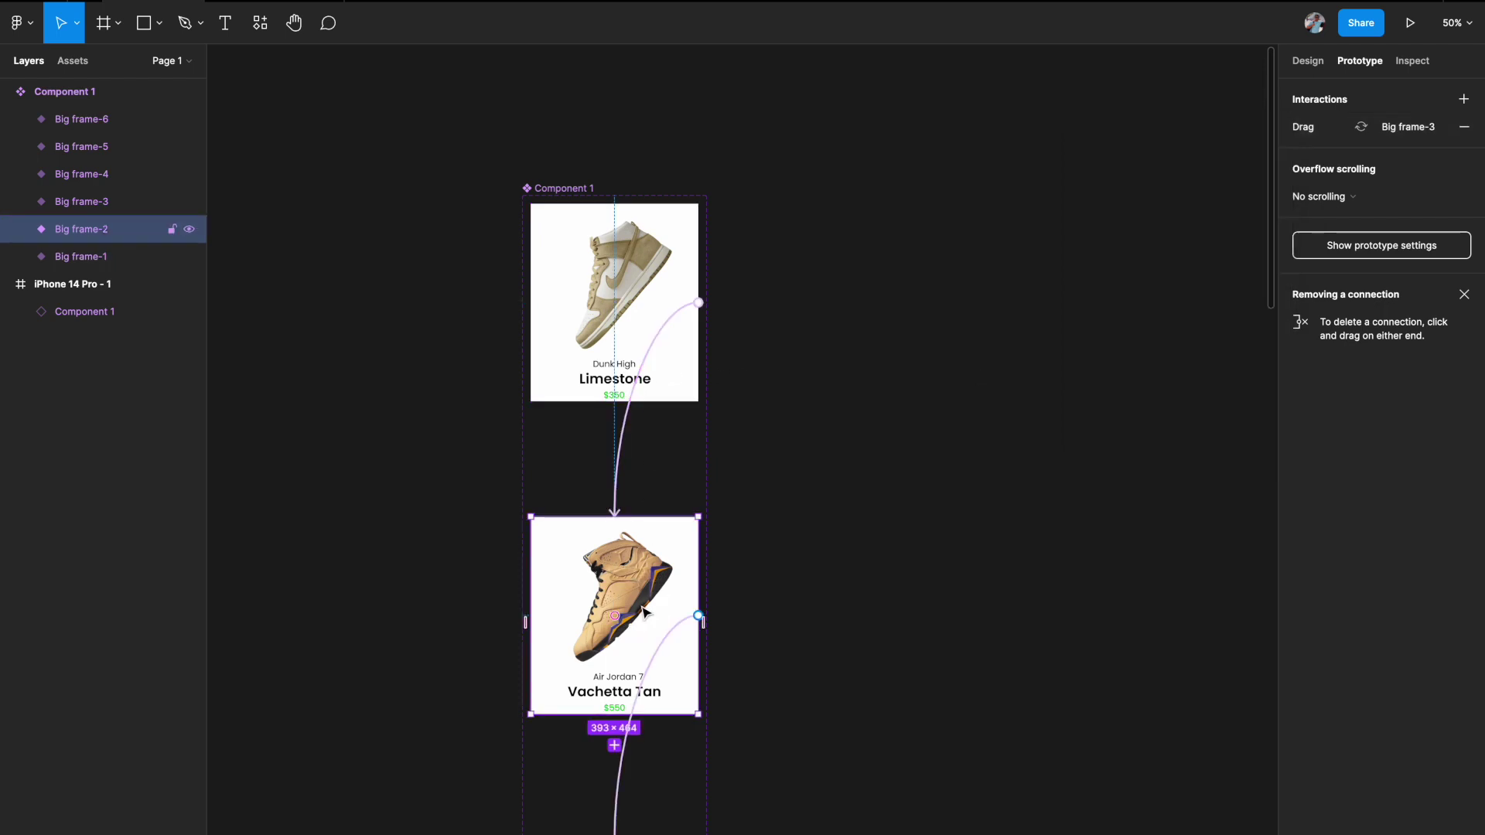
left_click(648, 670)
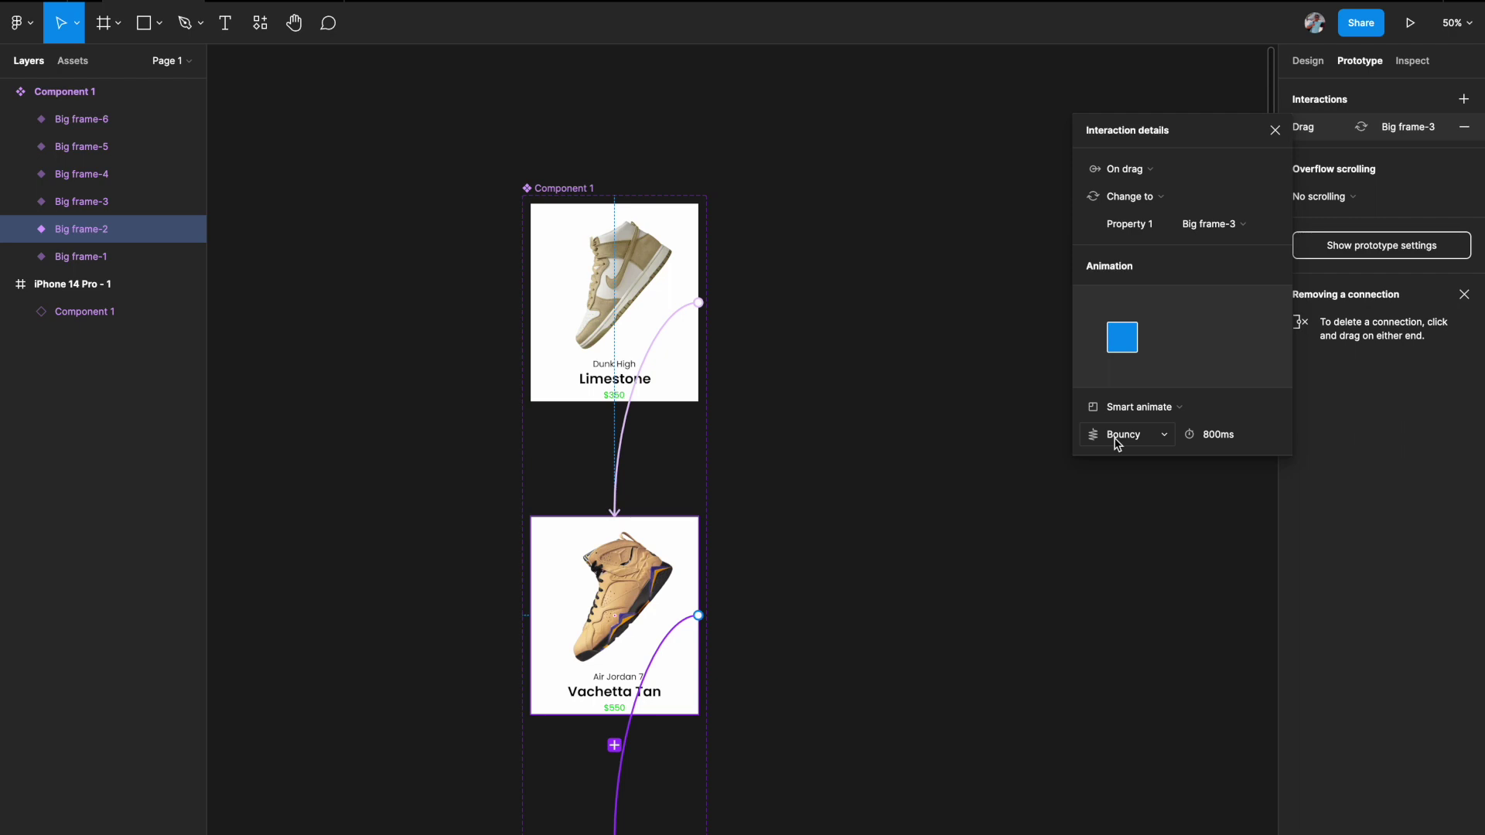
scroll(744, 540, "up", 3)
left_click(744, 539)
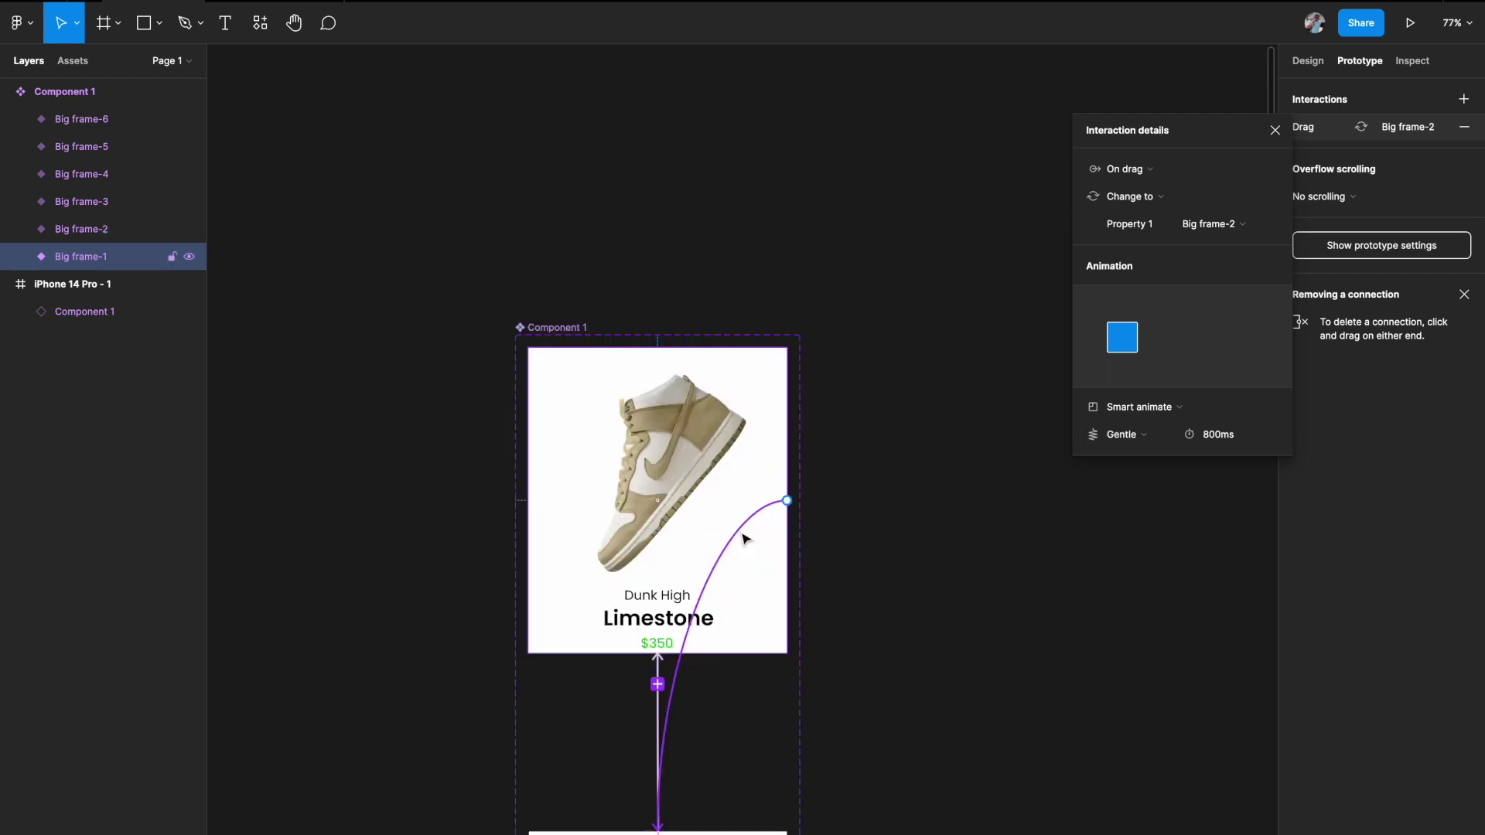
Run the prototype again and swipe back and forth through all four sneakers to test the Gentle animation.
key("ctrl+alt+Return")
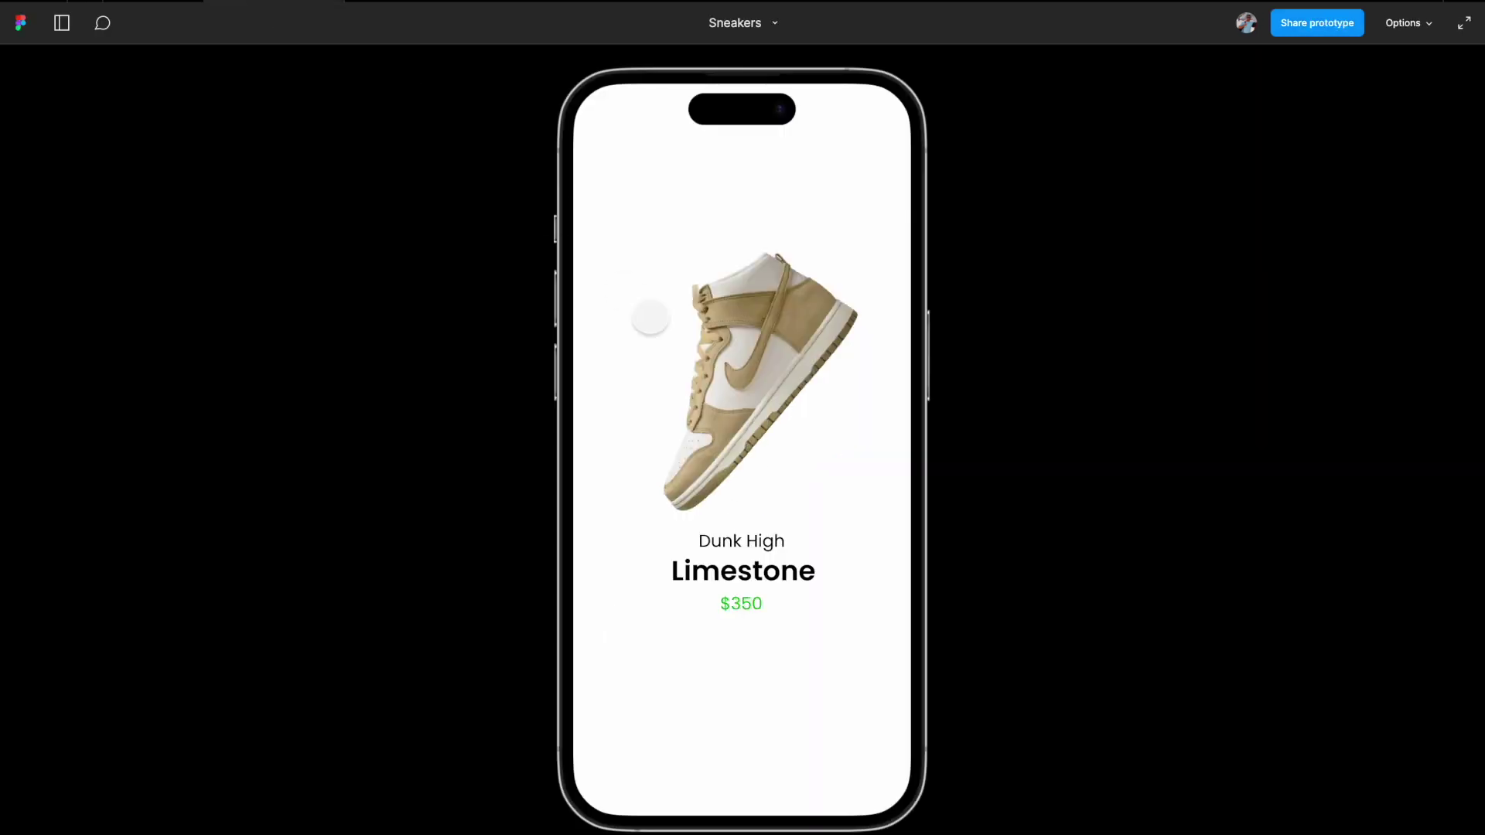
left_click(788, 384)
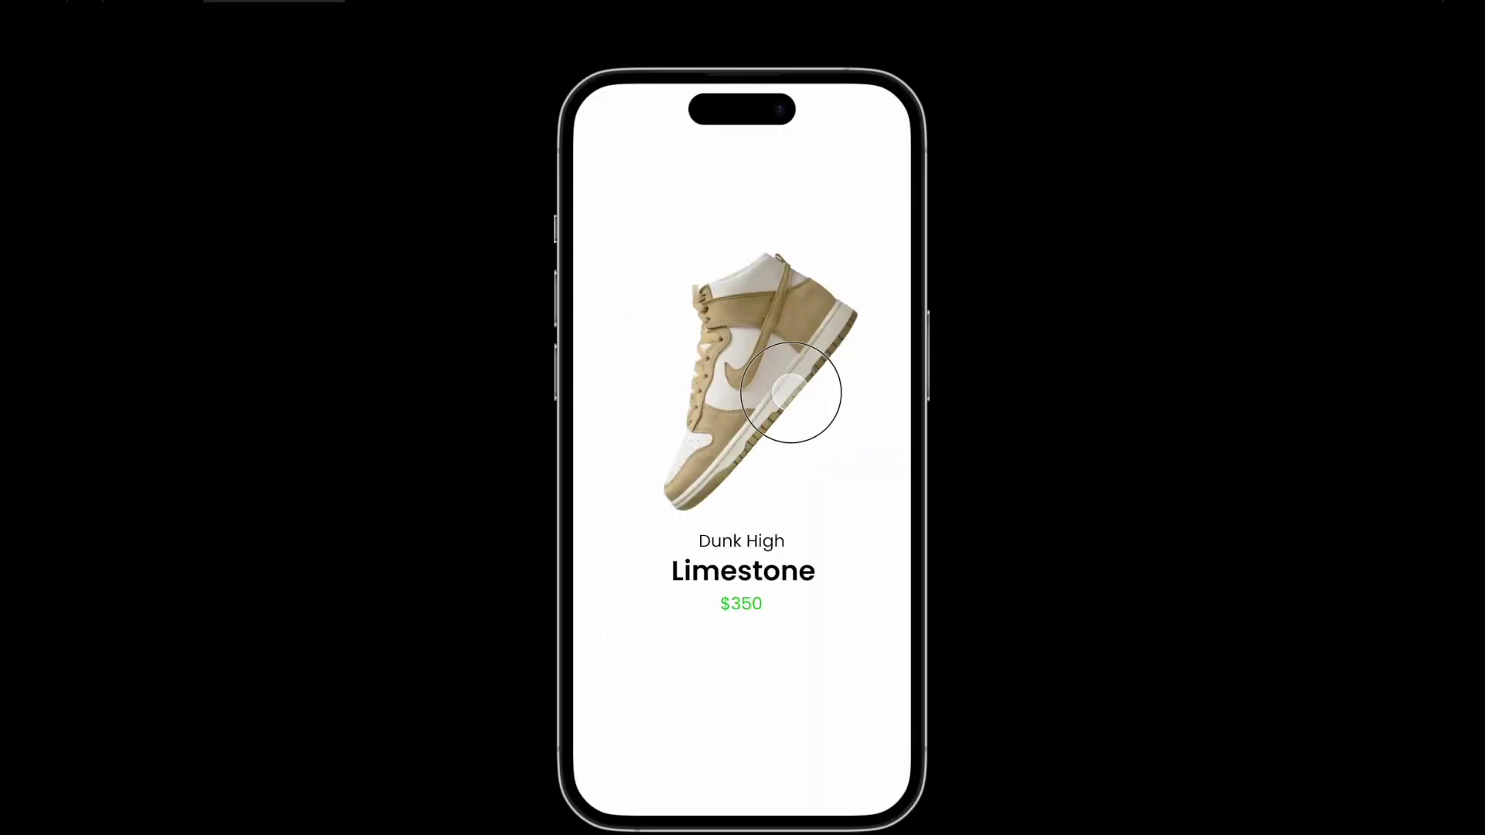
left_click(738, 399)
left_click(795, 397)
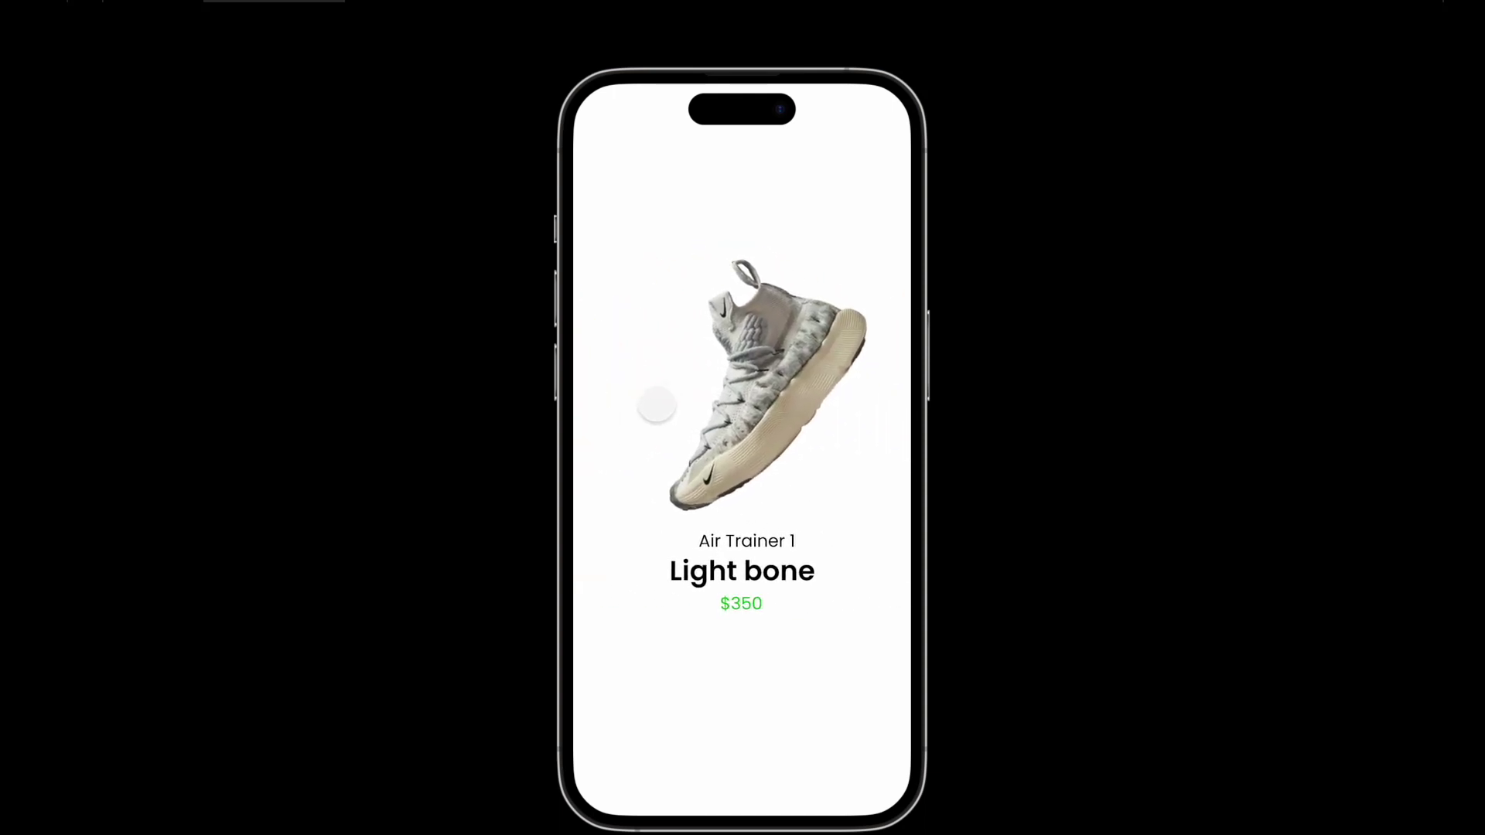
left_click(655, 405)
left_click(727, 402)
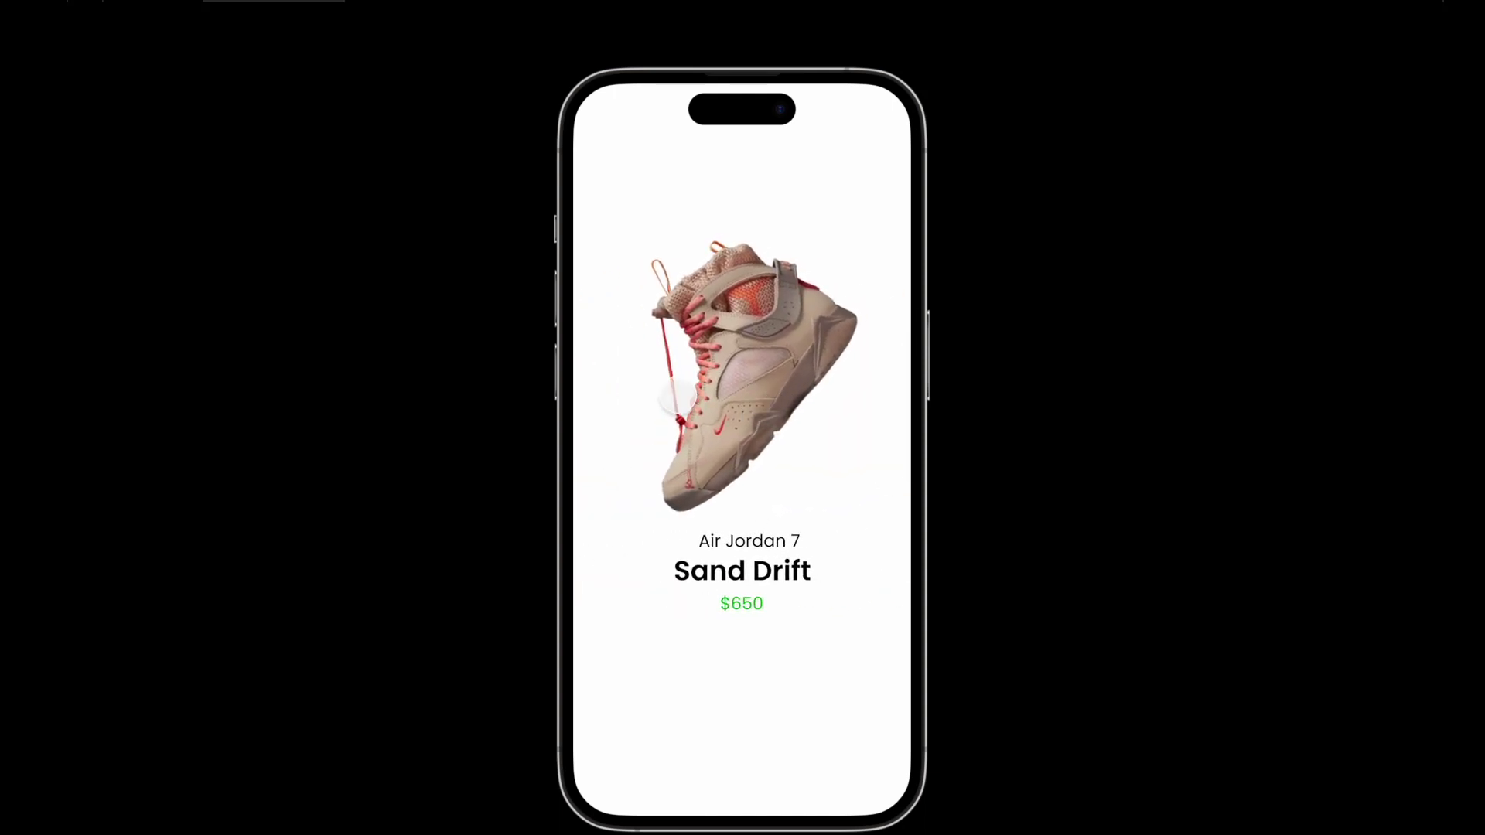
left_click(885, 387)
left_click(905, 433)
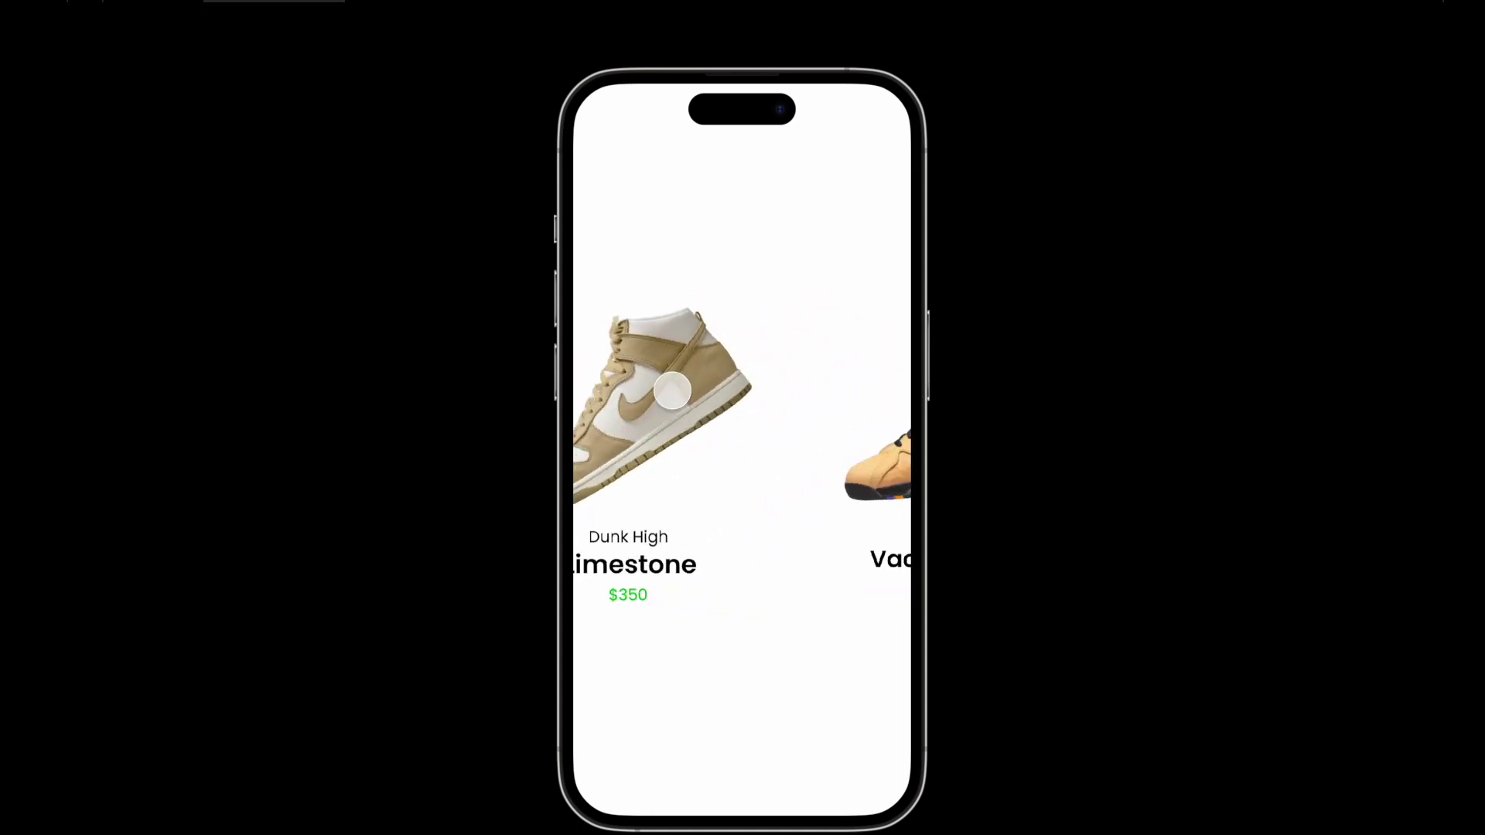
left_click(630, 407)
left_click(654, 431)
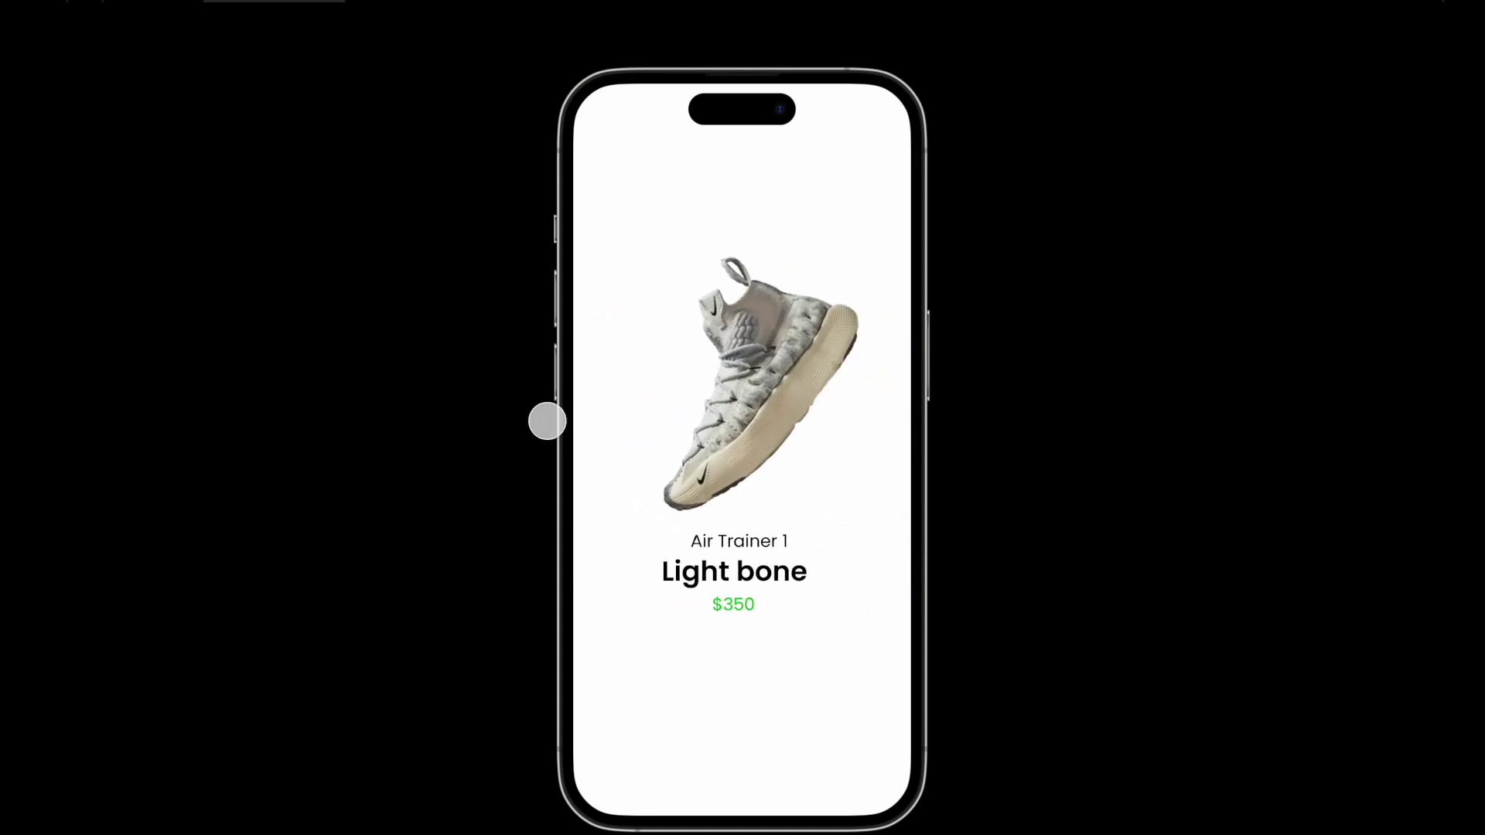
left_click(547, 421)
left_click(756, 431)
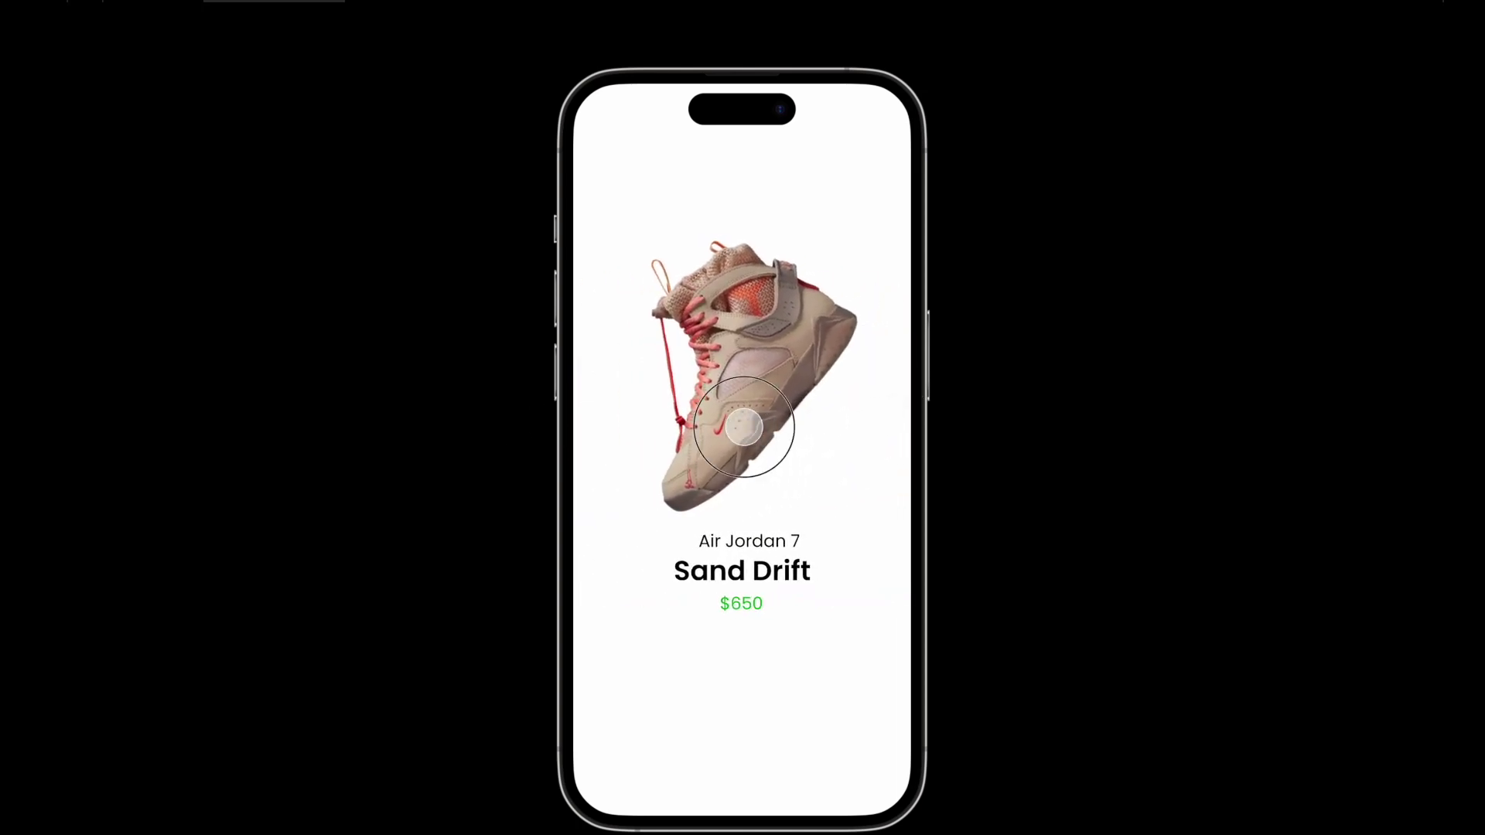
left_click(722, 490)
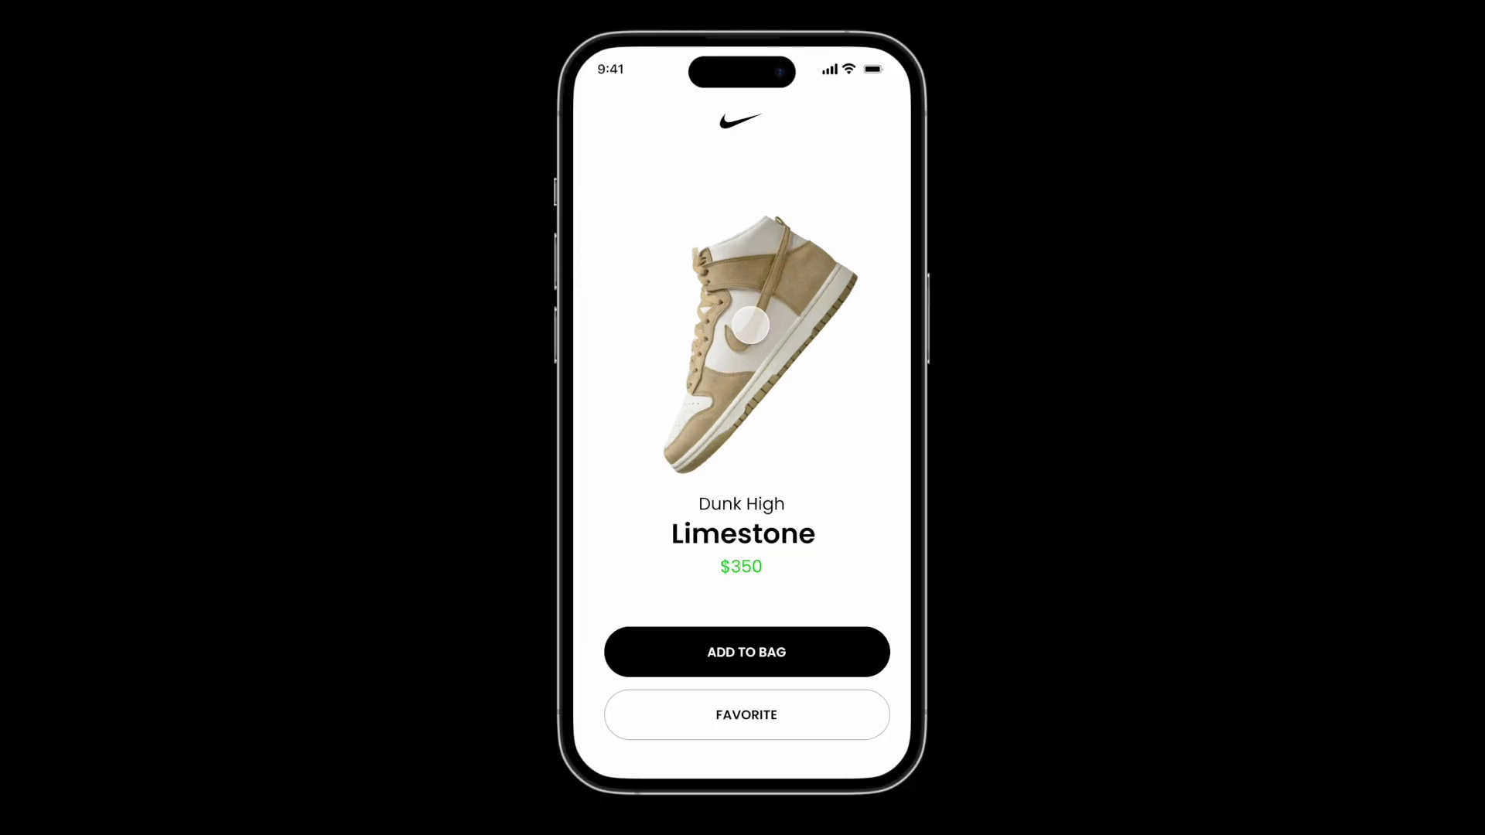
Swipe through the sneakers in the finished product screen with the Add to bag and Favorite buttons.
left_click_drag(806, 309, 712, 292)
left_click_drag(799, 335, 650, 338)
left_click_drag(796, 348, 729, 332)
left_click_drag(630, 332, 786, 338)
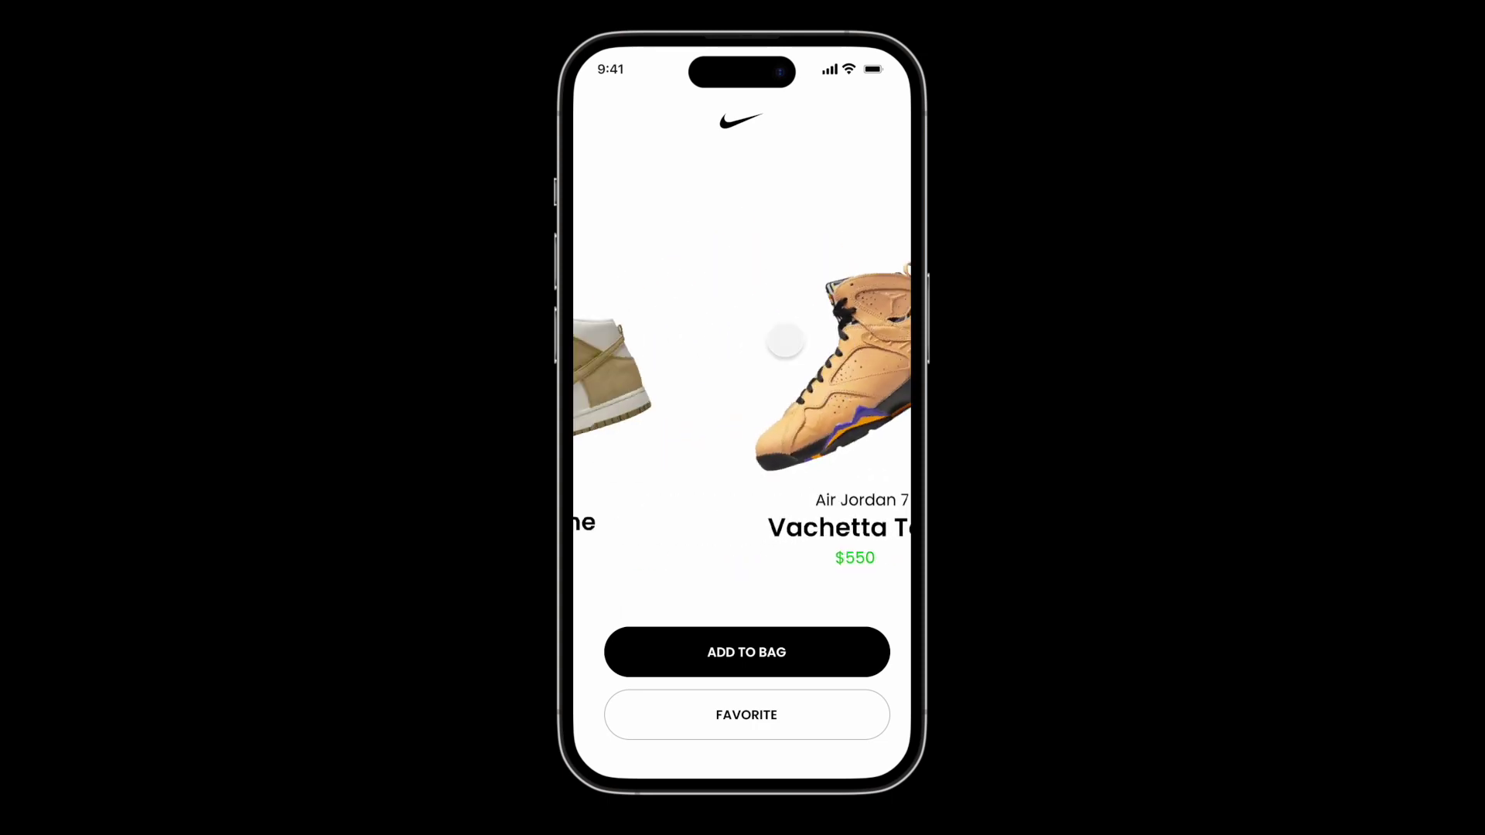